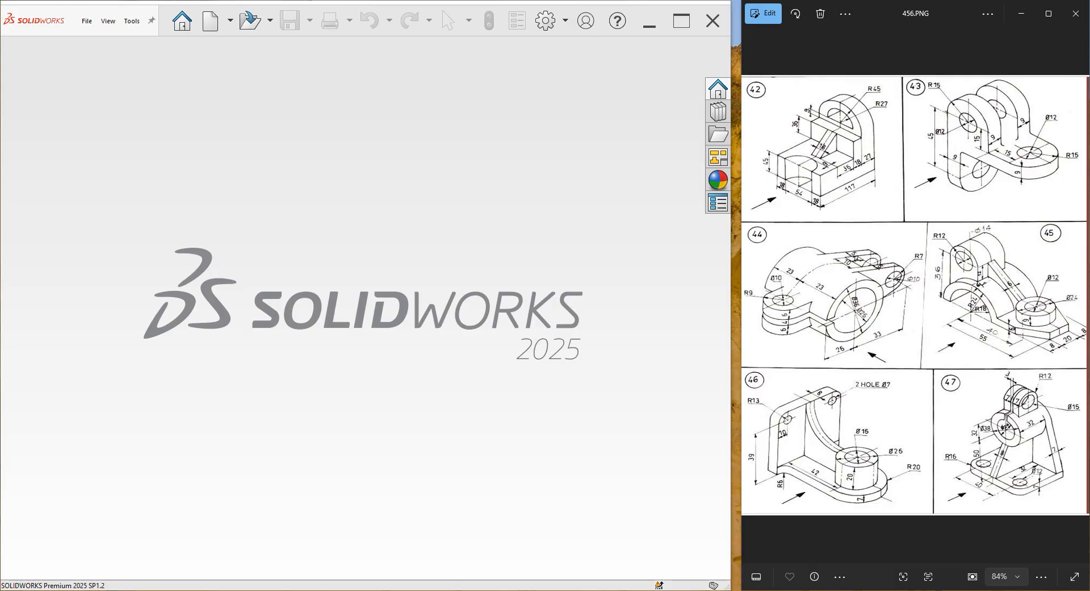
- Create a new part and start a sketch on the Front Plane
mouse_move(348, 590)
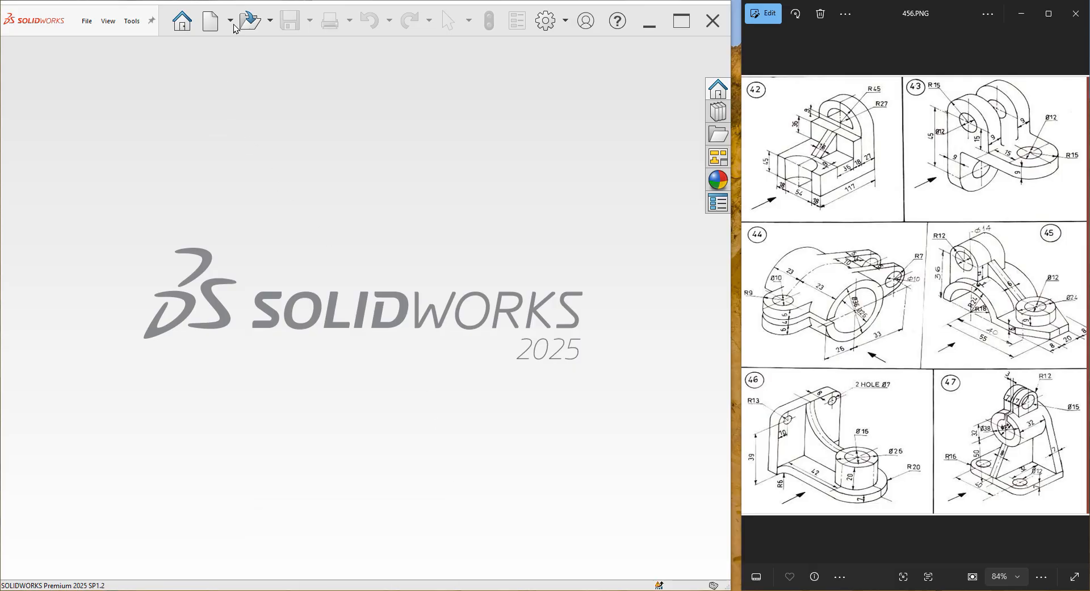
click(210, 23)
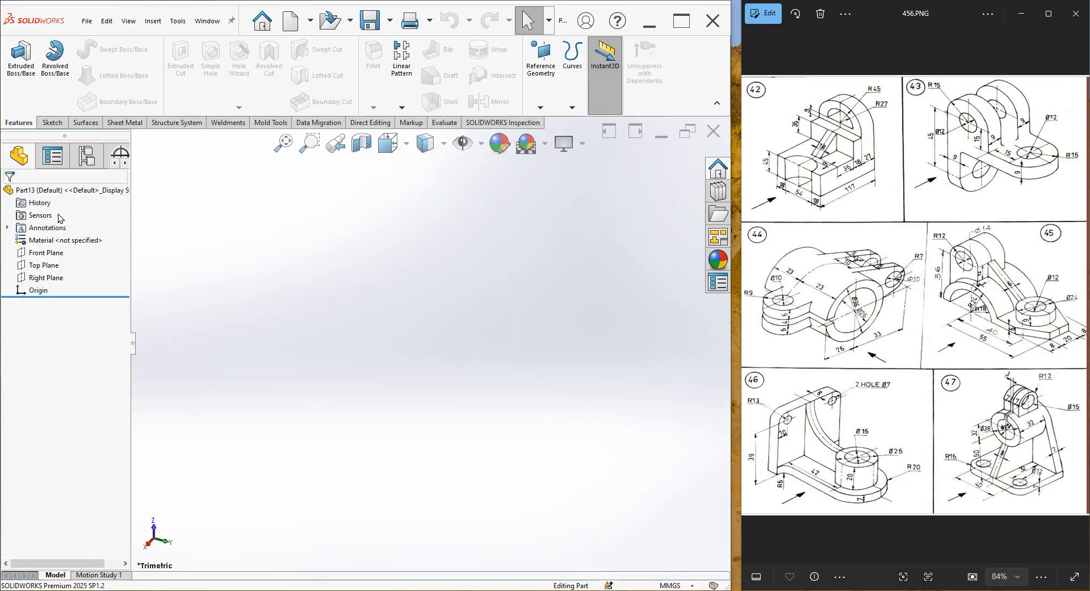
click(45, 252)
click(67, 240)
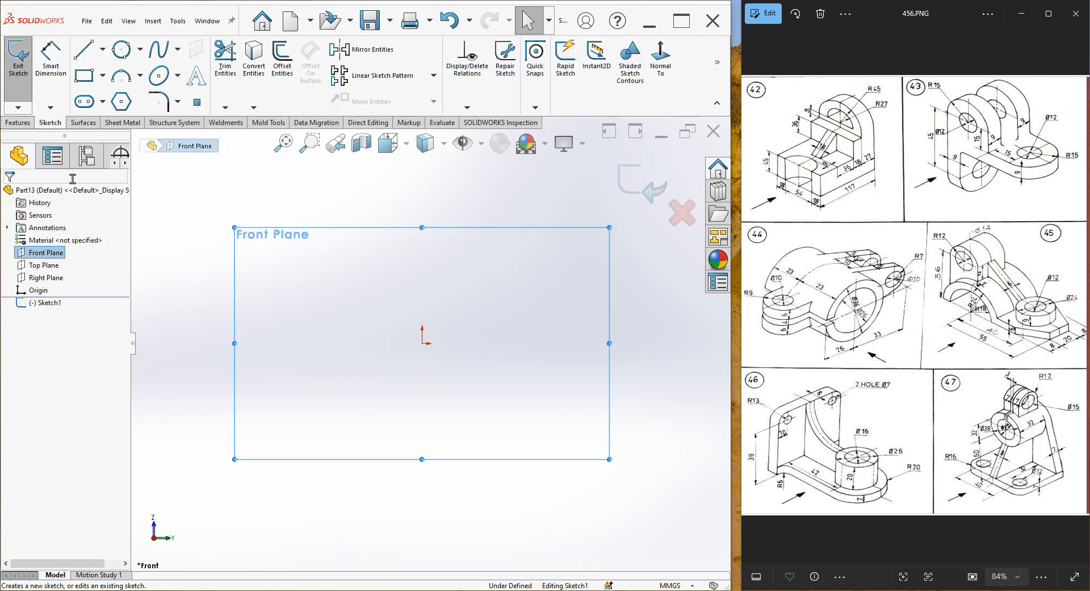
- Draw two infinite construction lines, a roughly upright one near the origin and a horizontal one through the origin
click(84, 50)
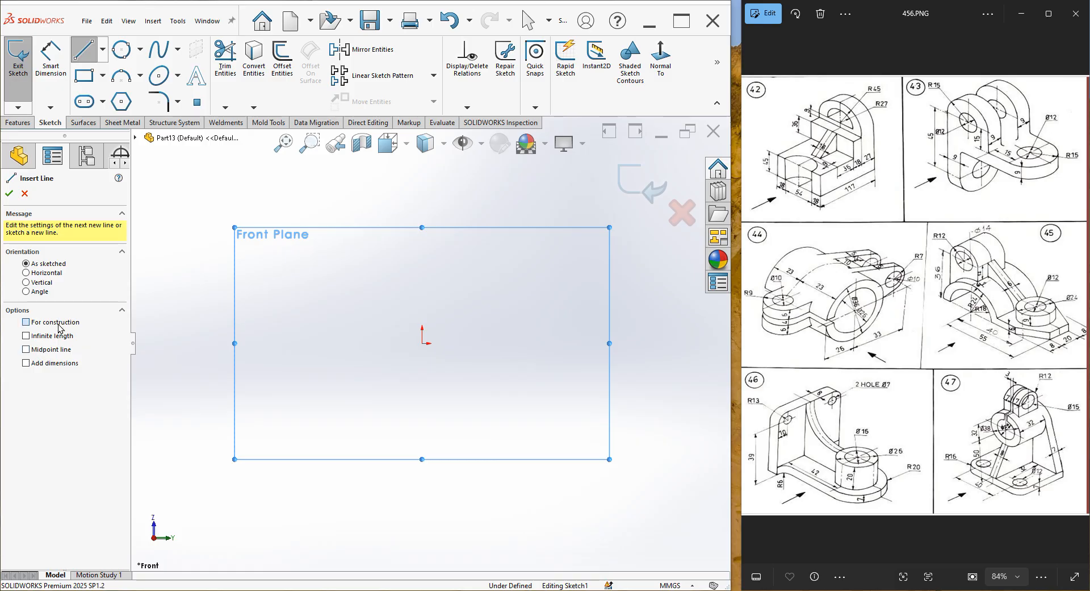
click(56, 336)
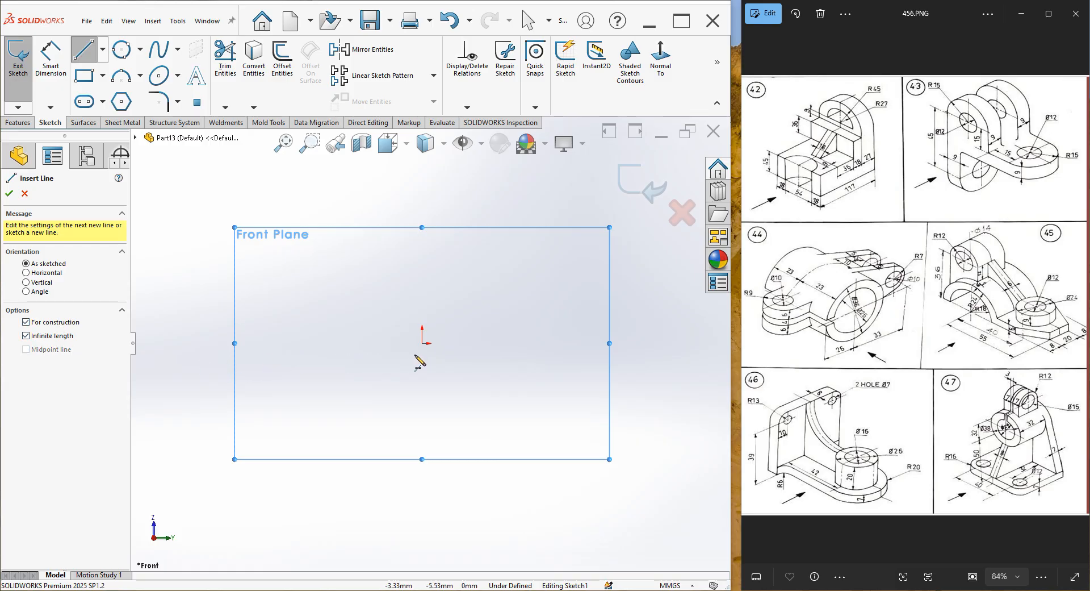
click(425, 346)
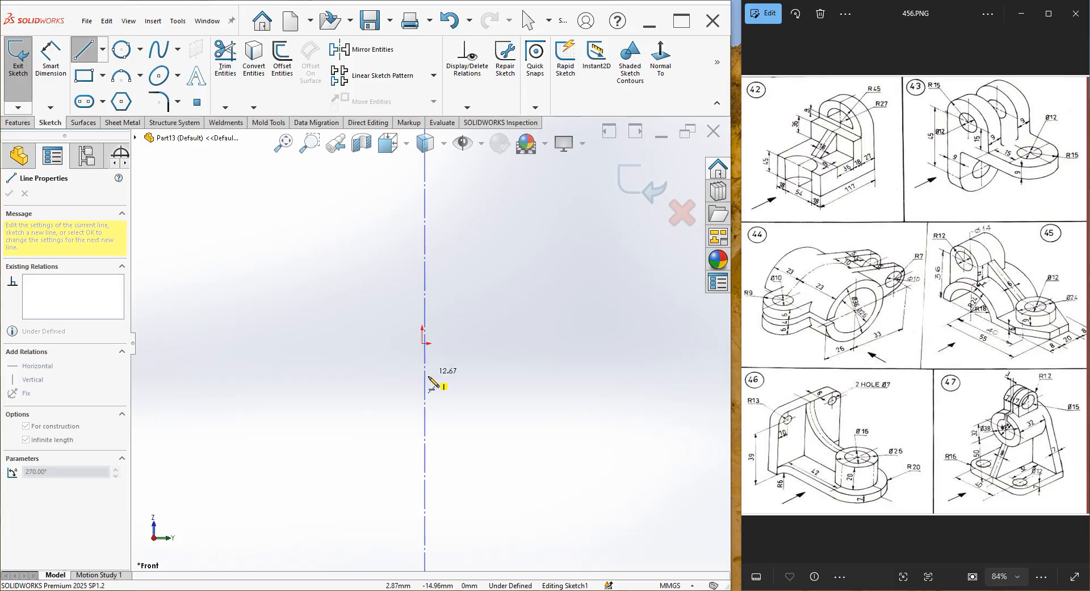
click(432, 383)
click(424, 344)
click(482, 348)
right_click(499, 312)
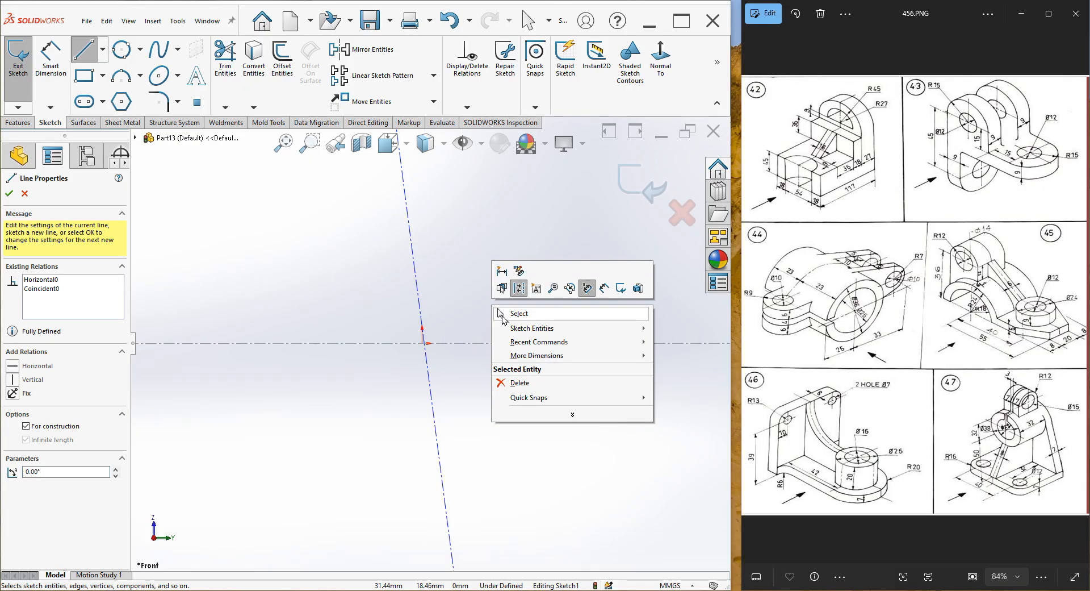
click(501, 314)
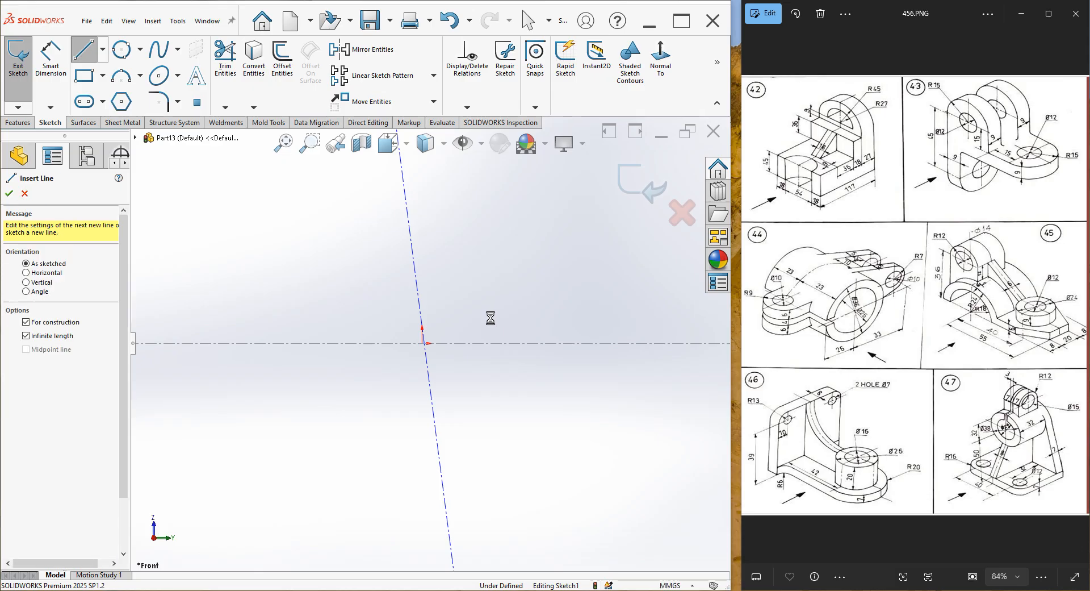
- Make the slanted construction line vertical and coincident with the origin
click(418, 293)
click(471, 237)
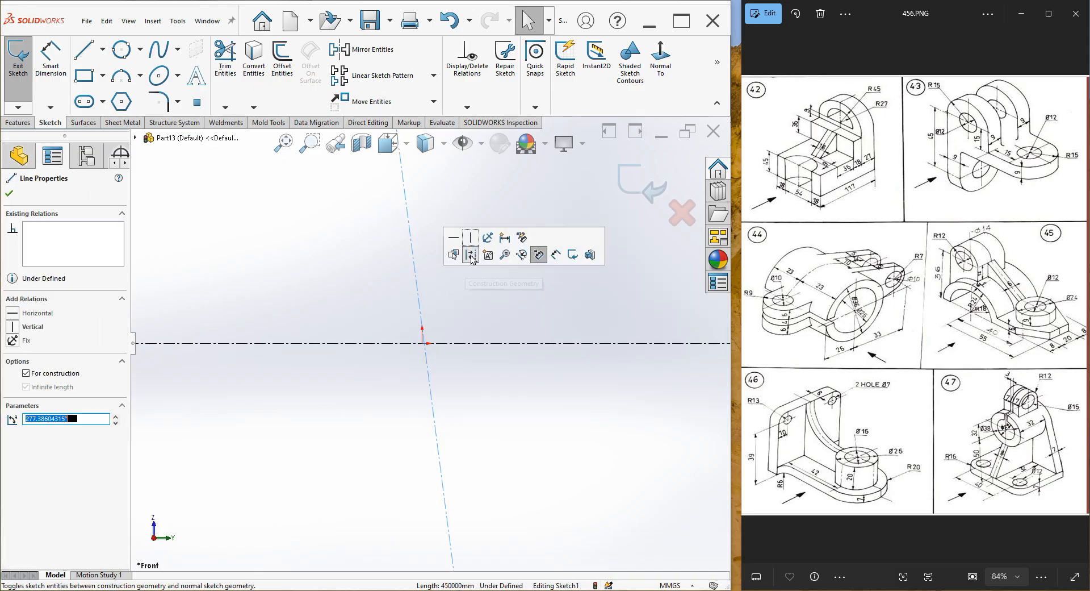
click(481, 302)
click(426, 308)
drag(426, 309, 500, 311)
ctrl+click(423, 343)
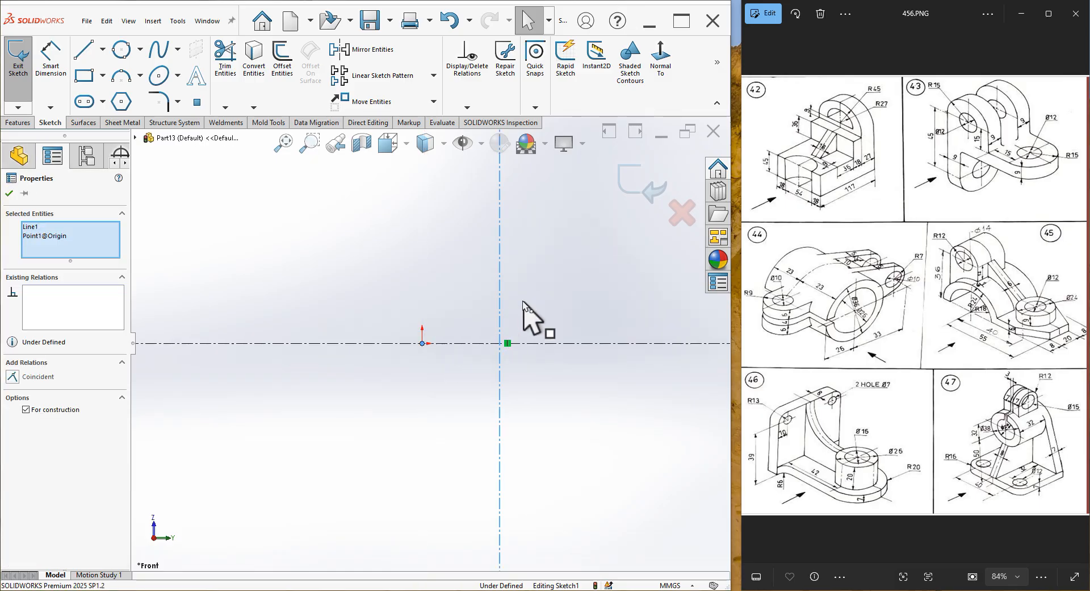
click(463, 299)
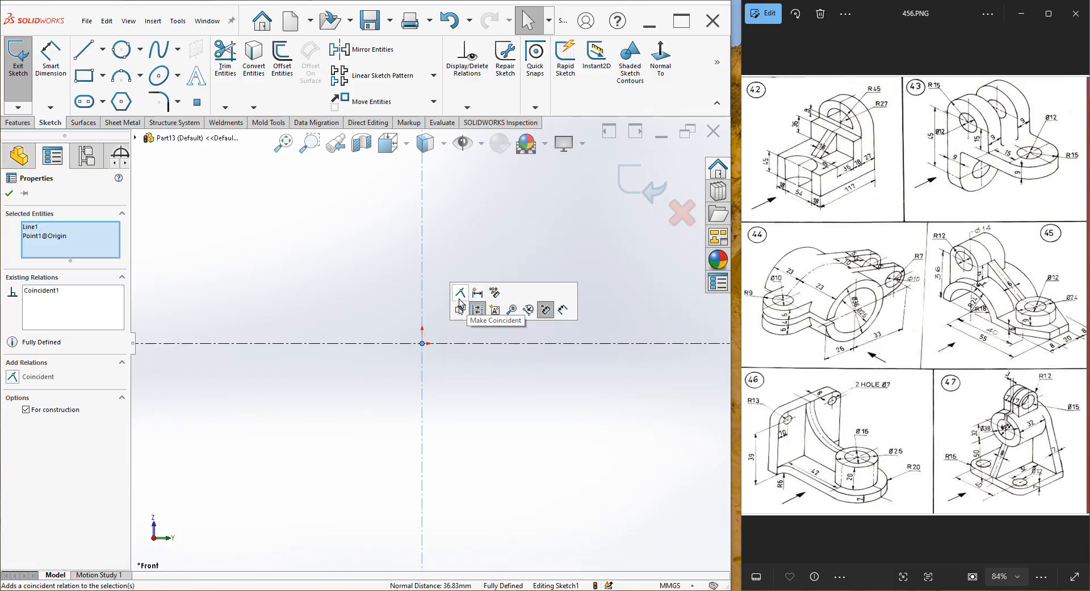
click(477, 396)
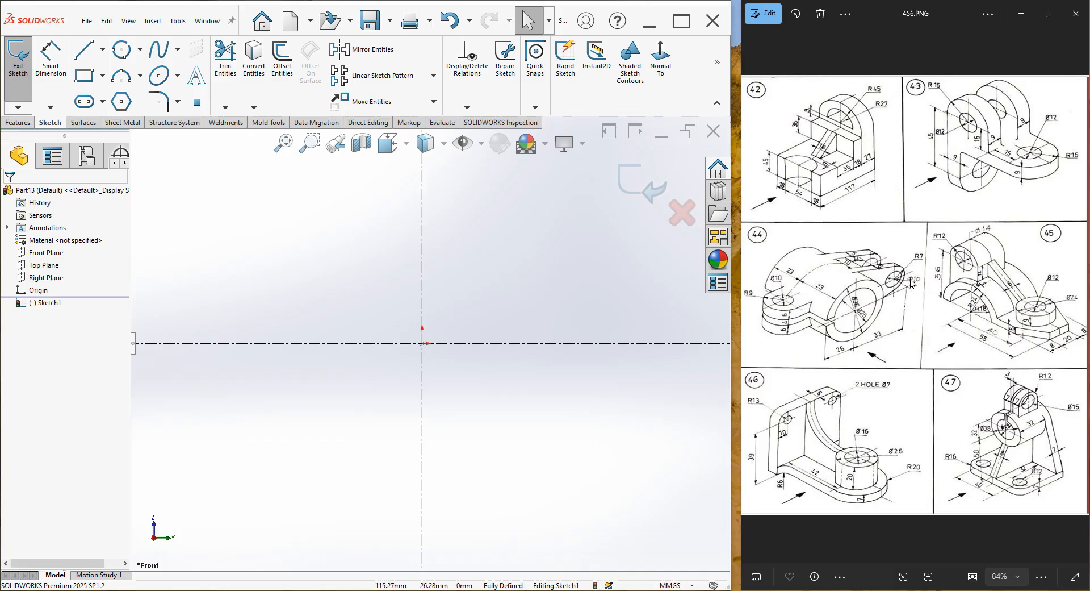
- Draw a centre-point arc of 24 mm radius around the origin, curving over the top to the horizontal centreline on the left
scroll(991, 319, up, 5)
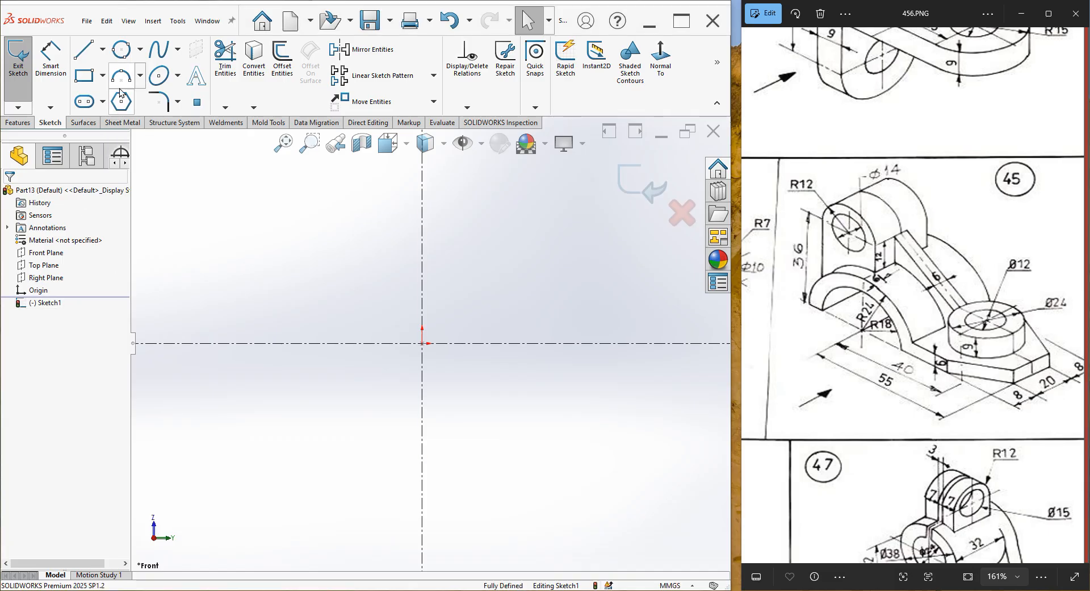
click(120, 88)
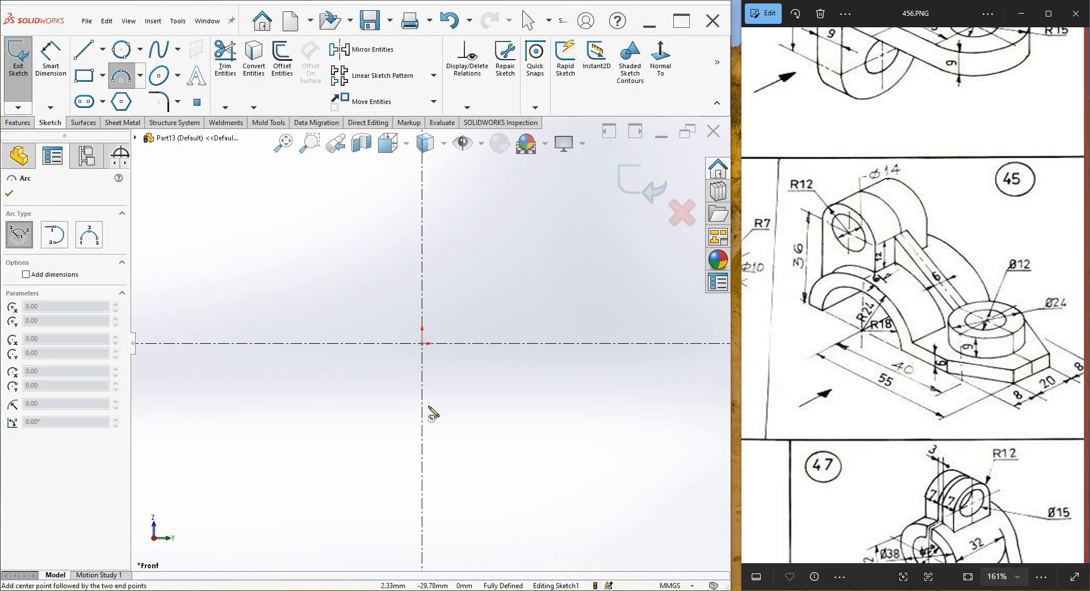
click(423, 344)
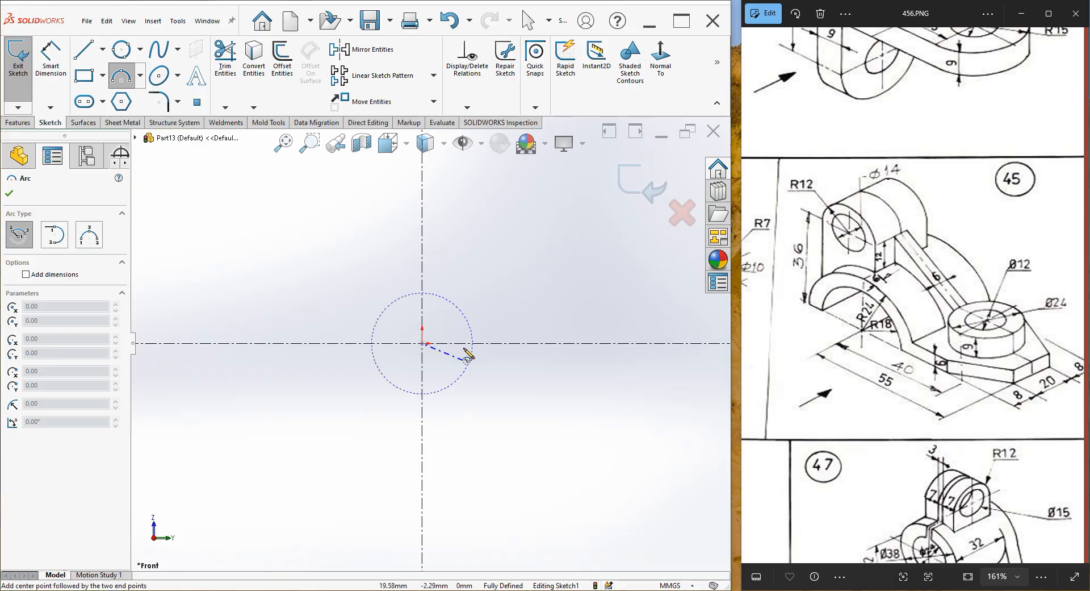
click(480, 344)
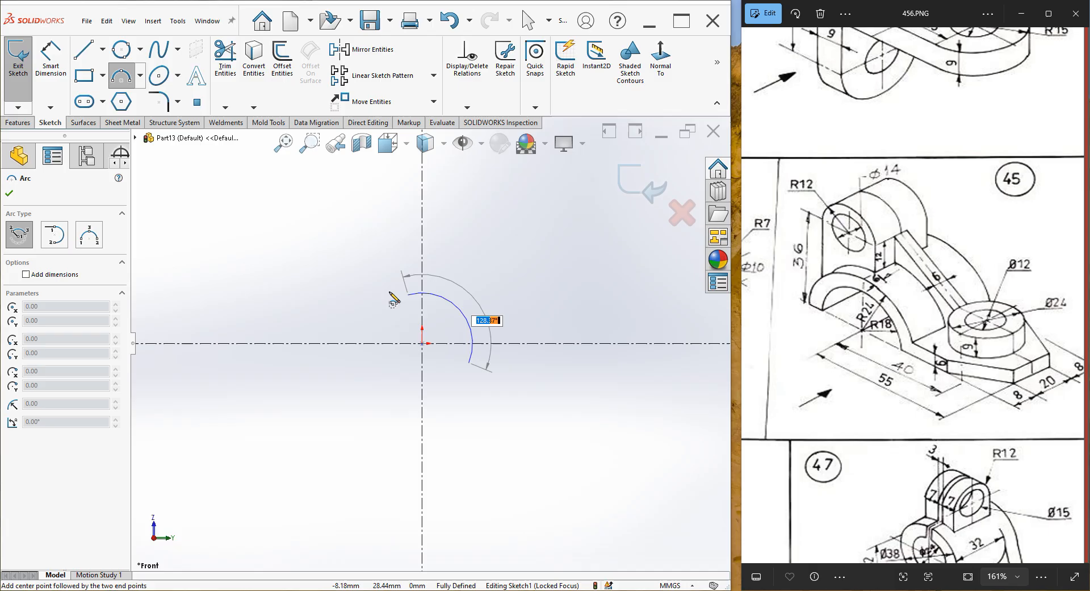
click(371, 343)
right_click(507, 294)
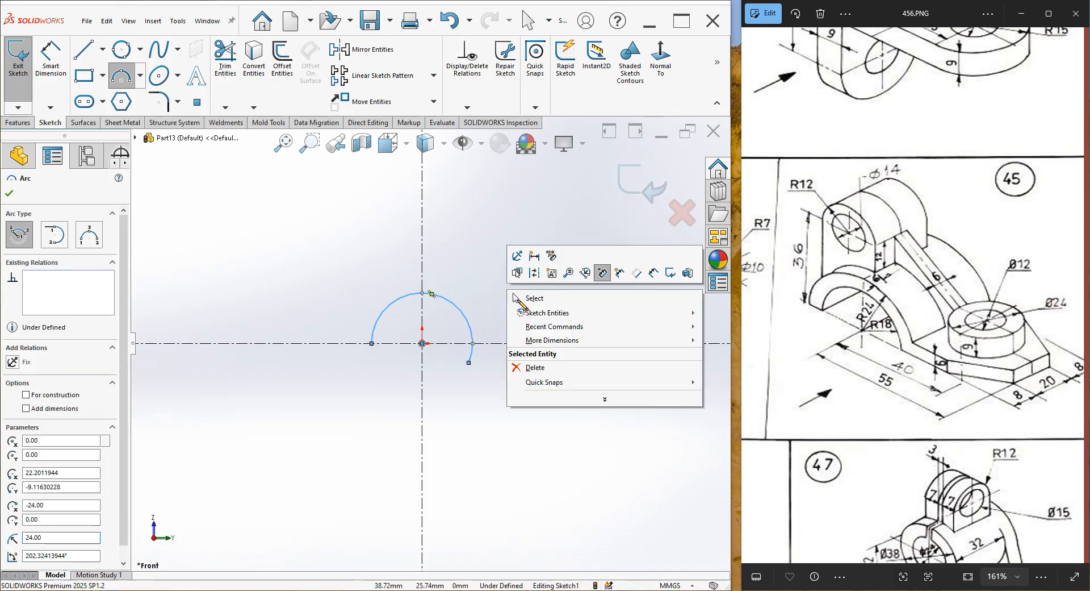
click(519, 299)
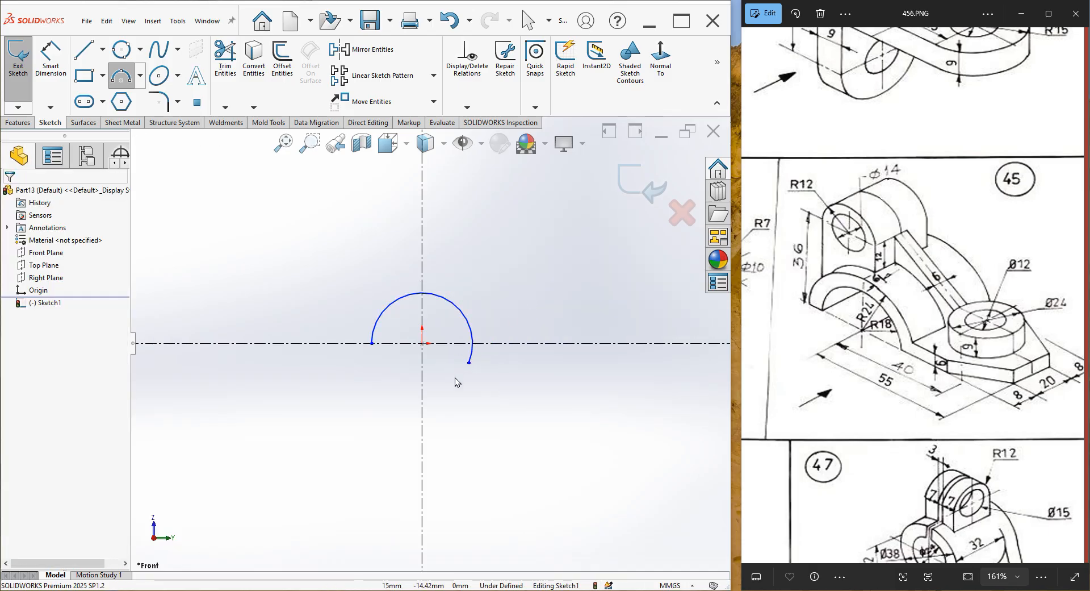
- Align both end points and the centre of the 24 mm arc with a Horizontal relation
click(469, 363)
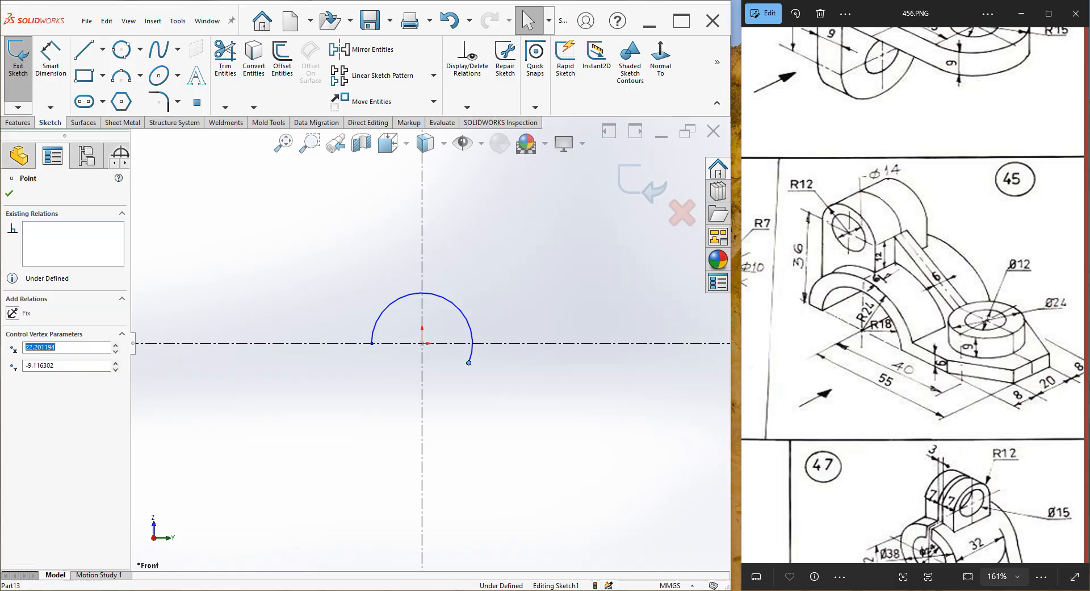
click(424, 343)
ctrl+click(378, 348)
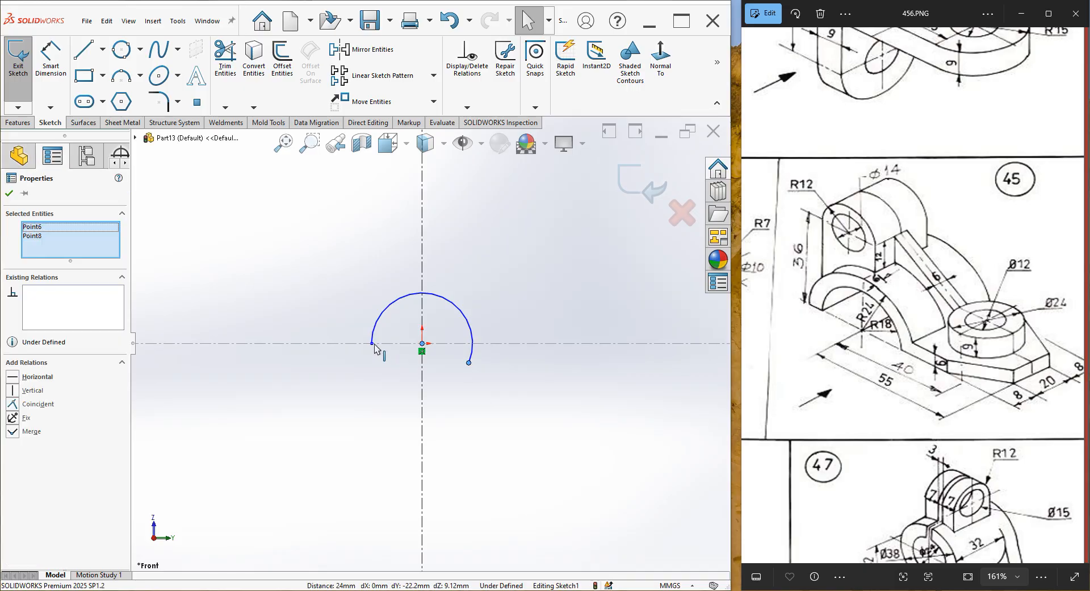
ctrl+click(373, 344)
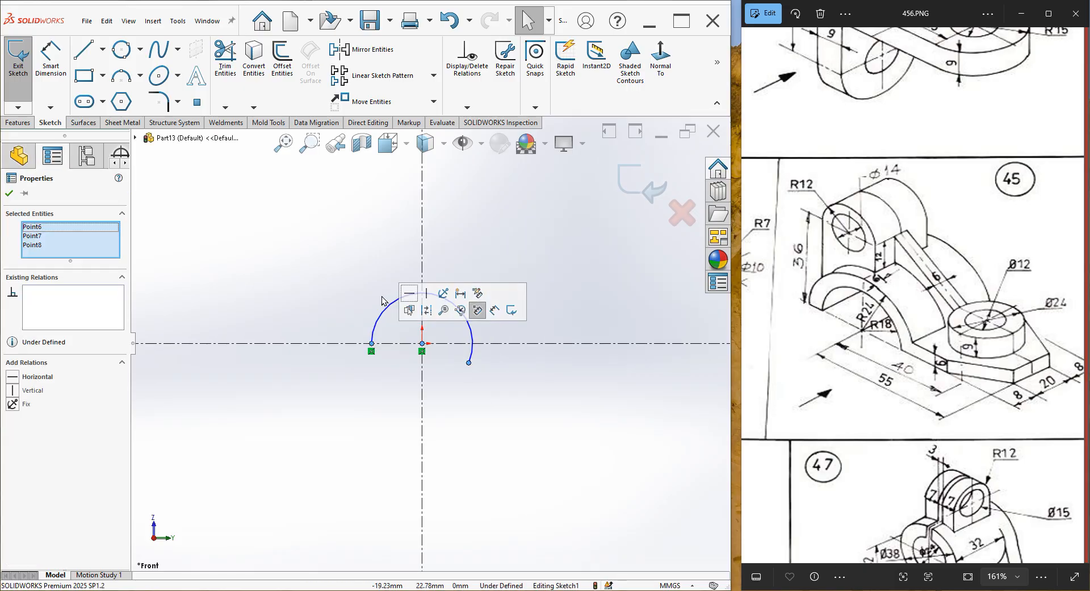
click(410, 294)
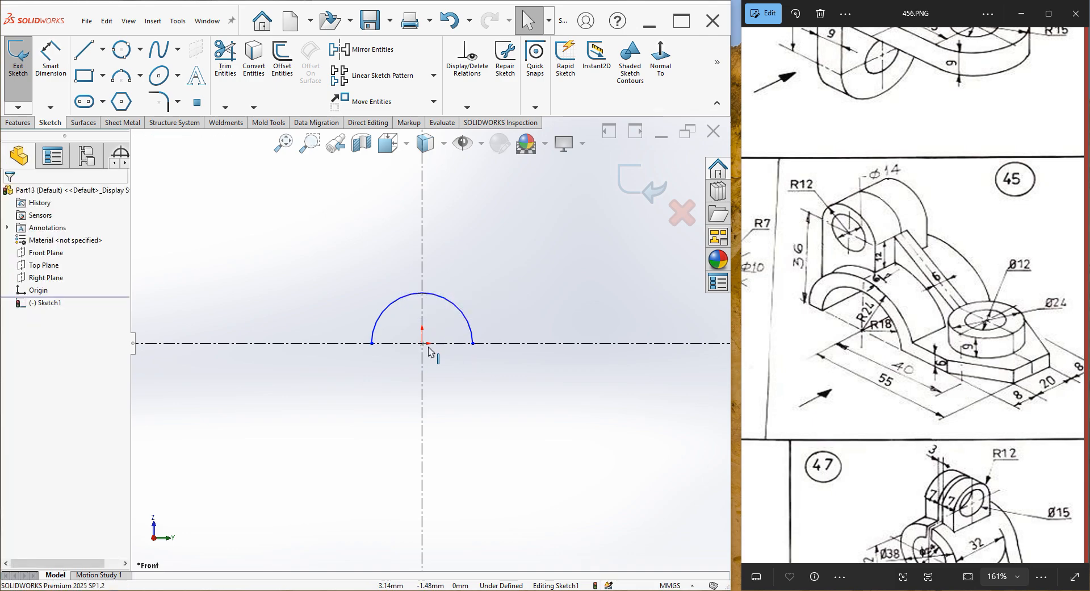
- Draw a concentric centre-point arc of 18 mm radius inside the first, ending on the horizontal centreline on the left
click(122, 76)
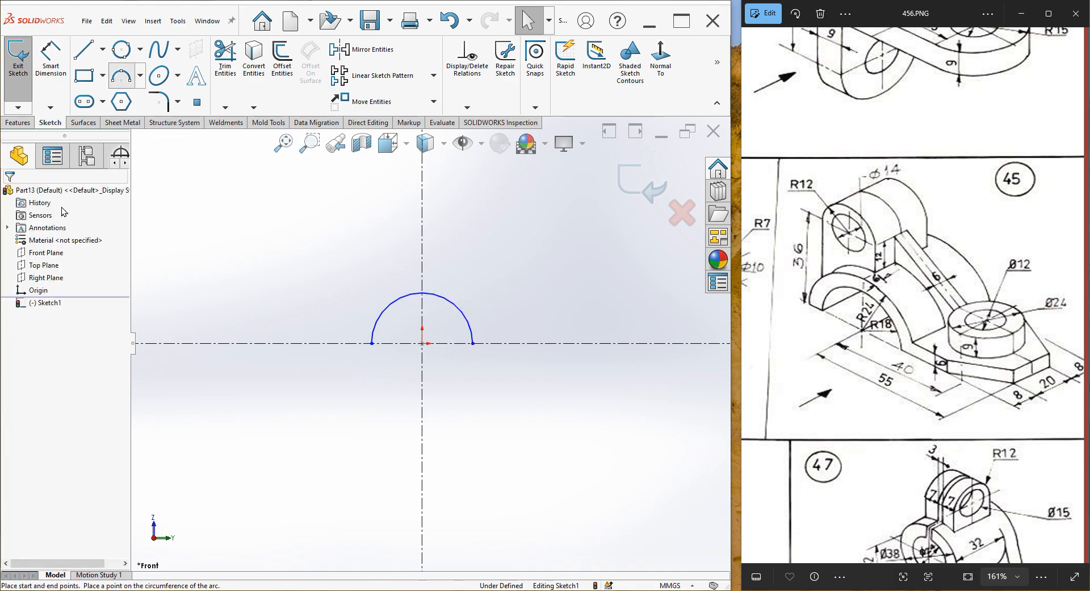
click(18, 233)
click(422, 343)
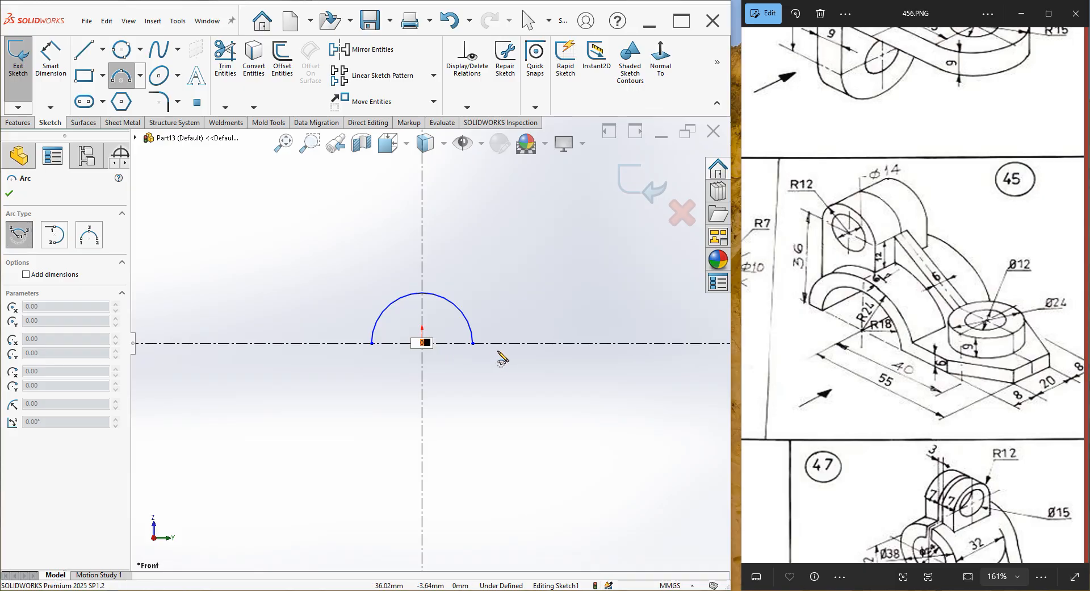
key(Return)
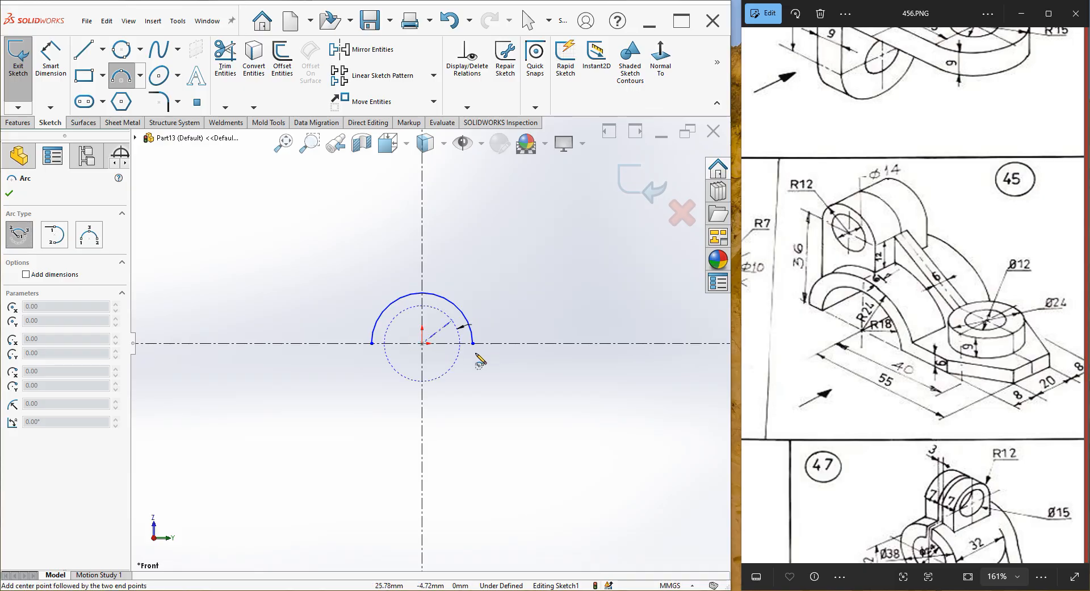
click(452, 320)
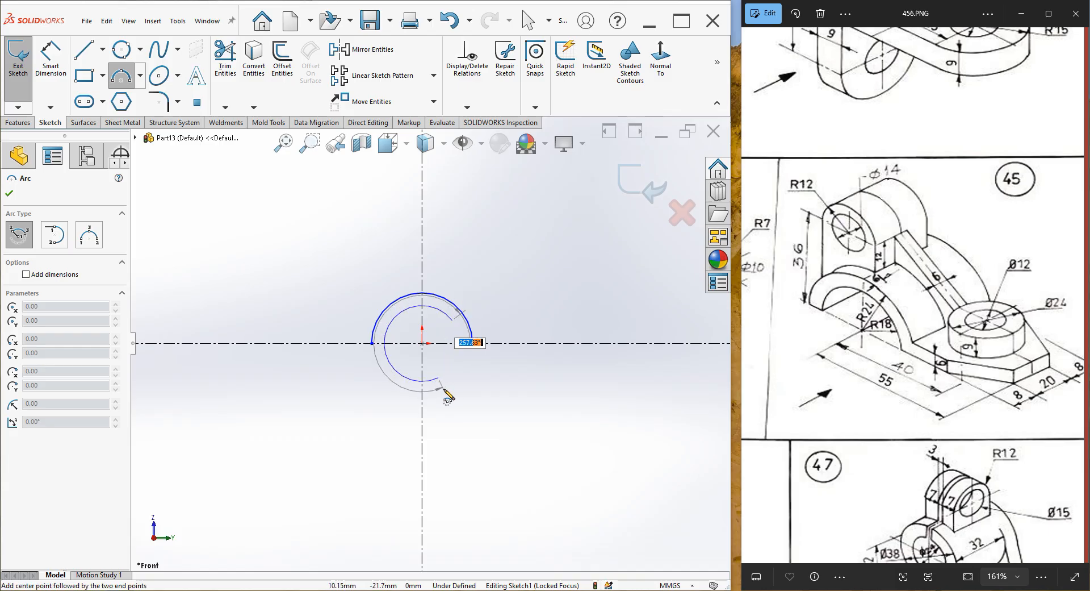
click(386, 351)
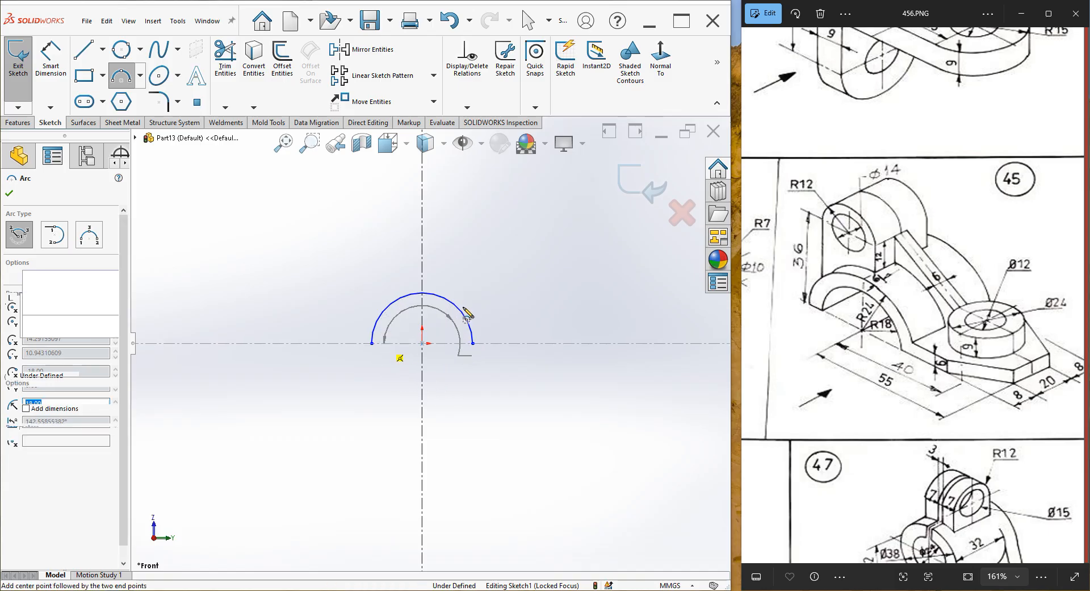
right_click(498, 282)
click(513, 288)
- Align both end points and the centre of the 18 mm arc with a Horizontal relation
scroll(437, 321, down, 3)
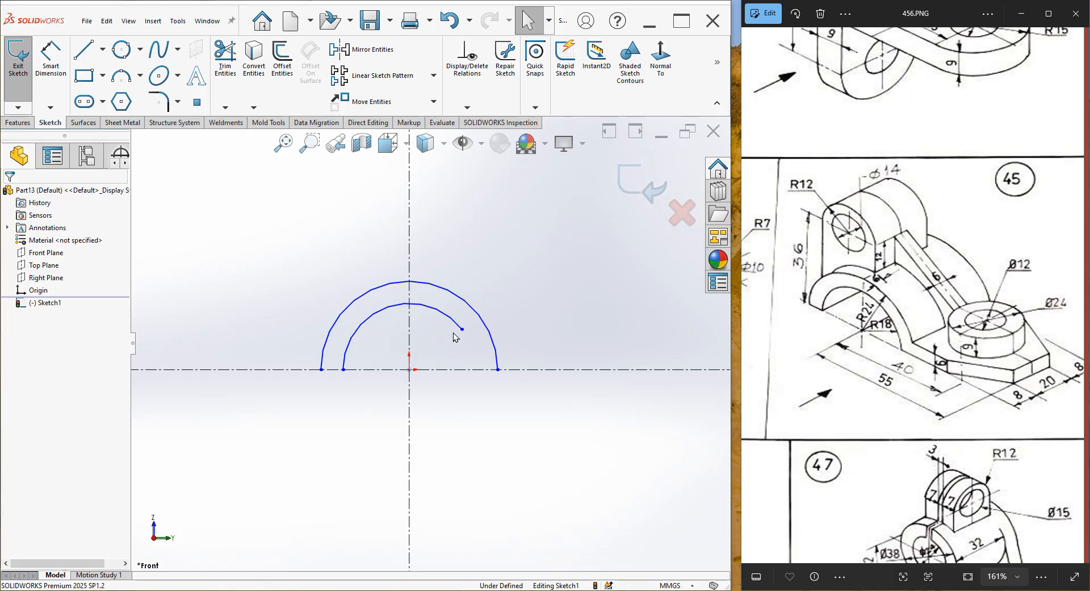
click(409, 369)
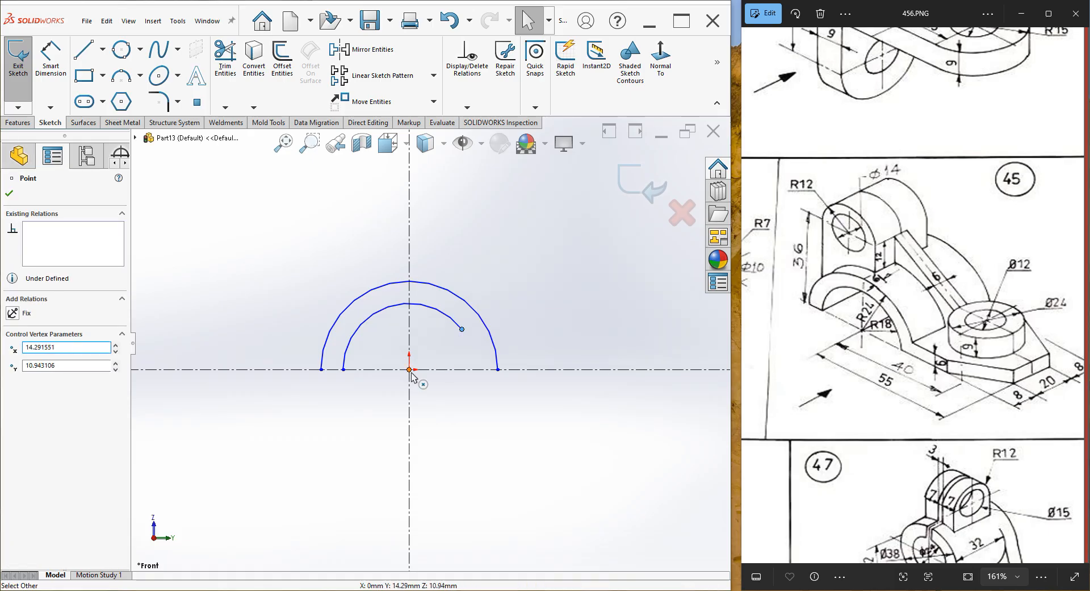
ctrl+click(344, 369)
ctrl+click(344, 371)
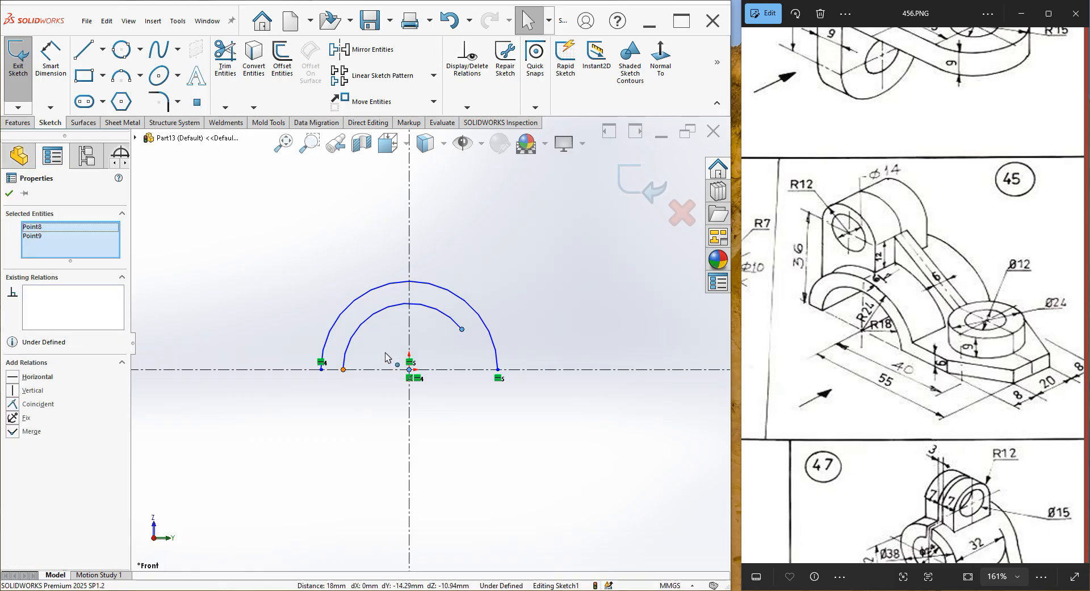
click(379, 320)
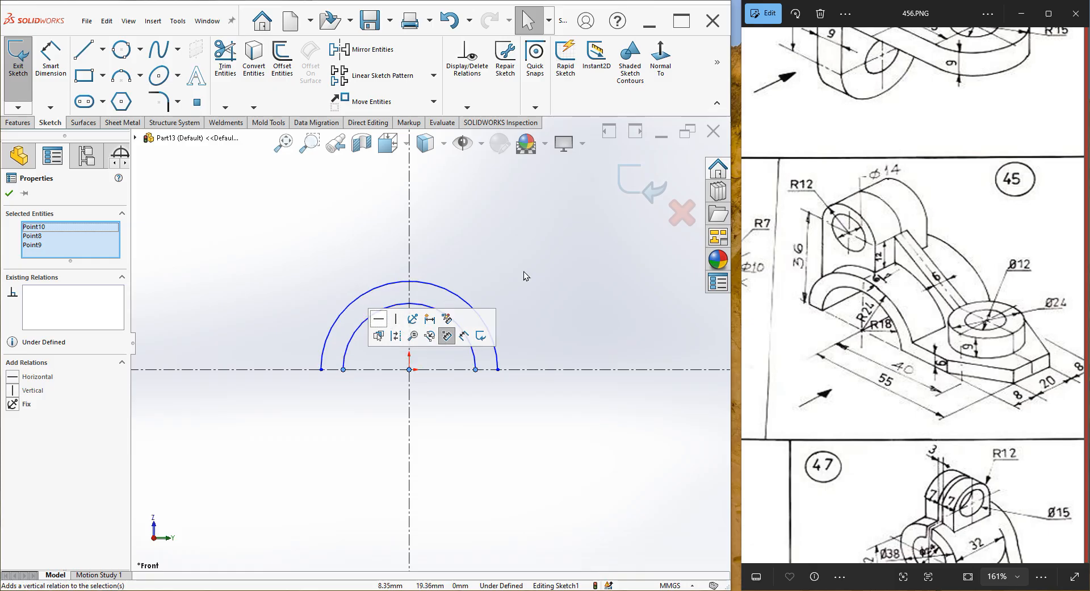
click(575, 257)
- Close the left end of the half ring with a line joining the end points of the two arcs
click(84, 48)
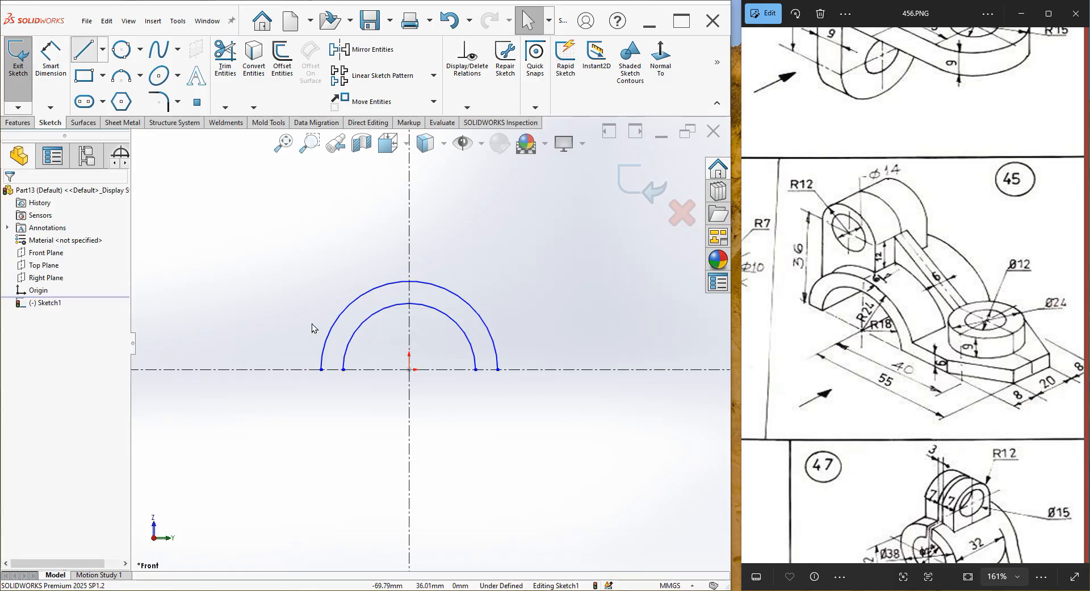
click(322, 370)
click(344, 370)
right_click(288, 277)
click(307, 278)
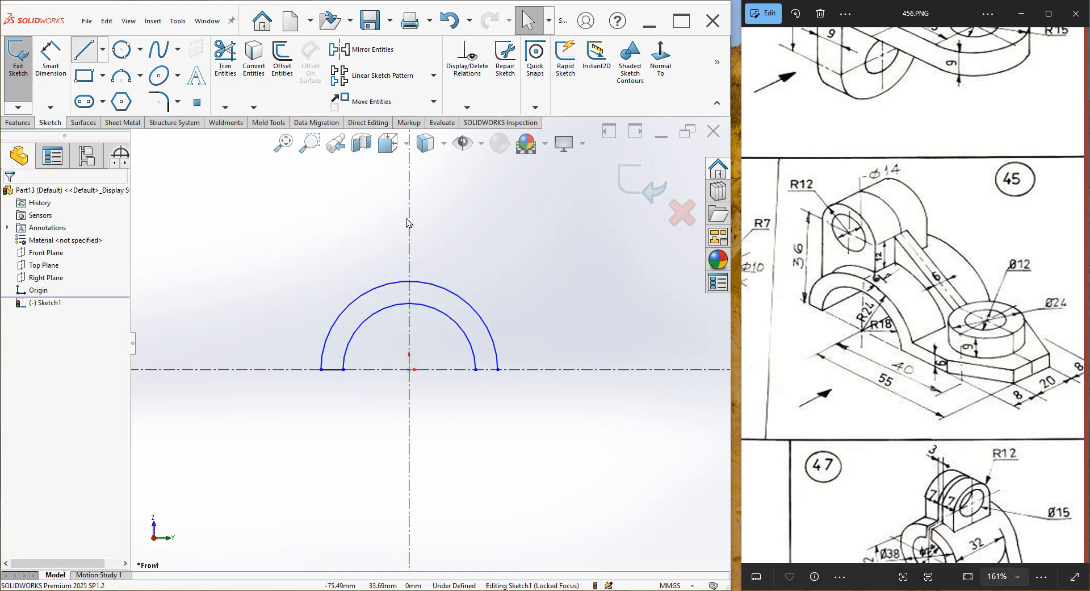
- Sketch a flange about 6 mm high extending right from the outer arc, with its bottom line returning to the inner arc's right end point
click(492, 346)
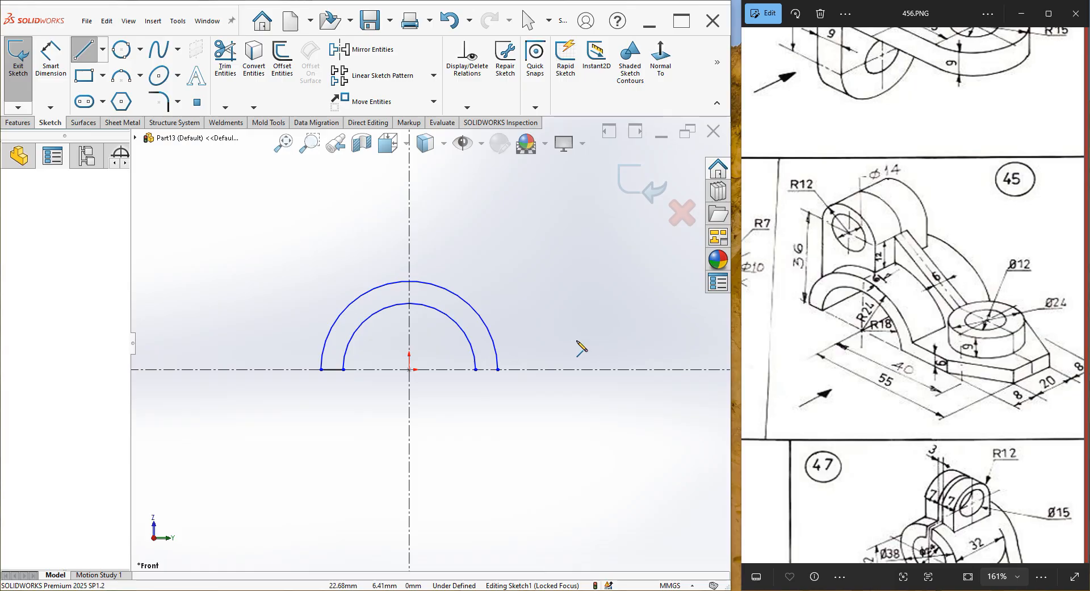
click(629, 346)
click(629, 369)
click(476, 369)
right_click(557, 264)
click(578, 269)
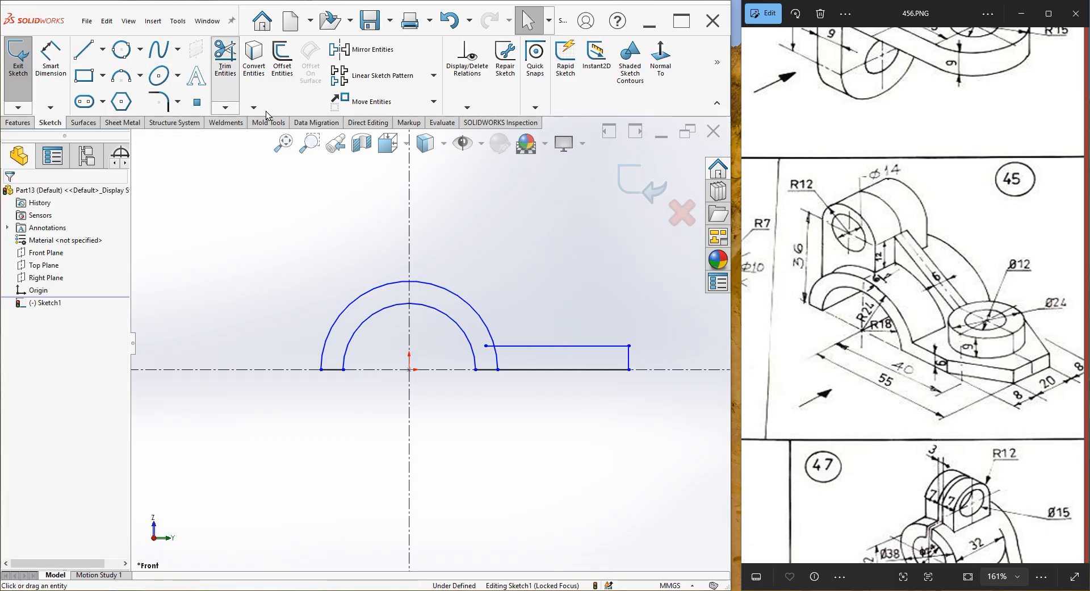
- Trim the excess arc segment and line end where the flange's top line meets the outer arc
click(492, 357)
right_click(559, 281)
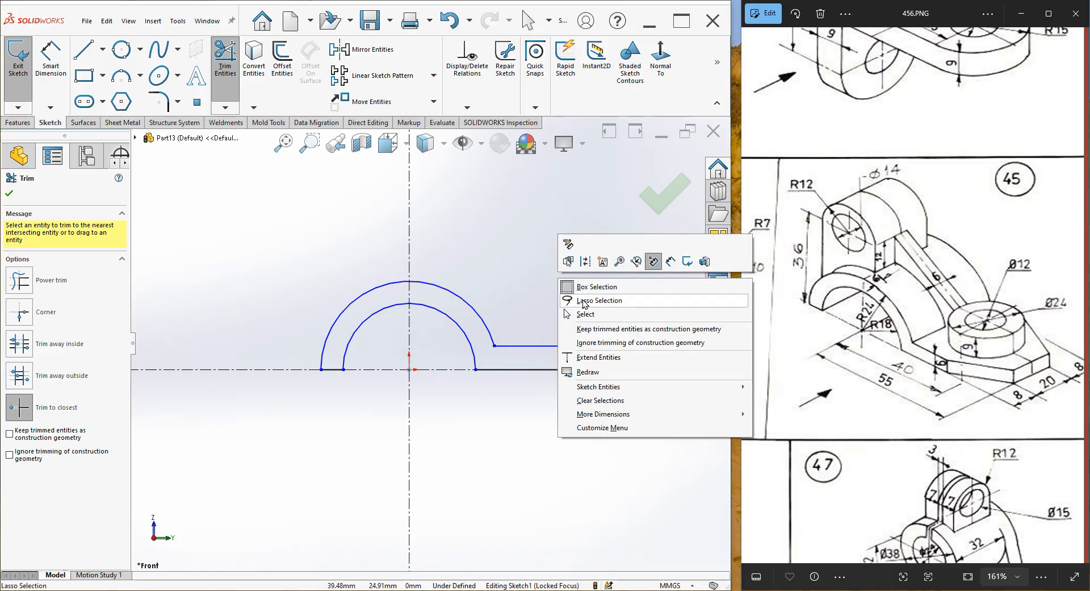
click(586, 314)
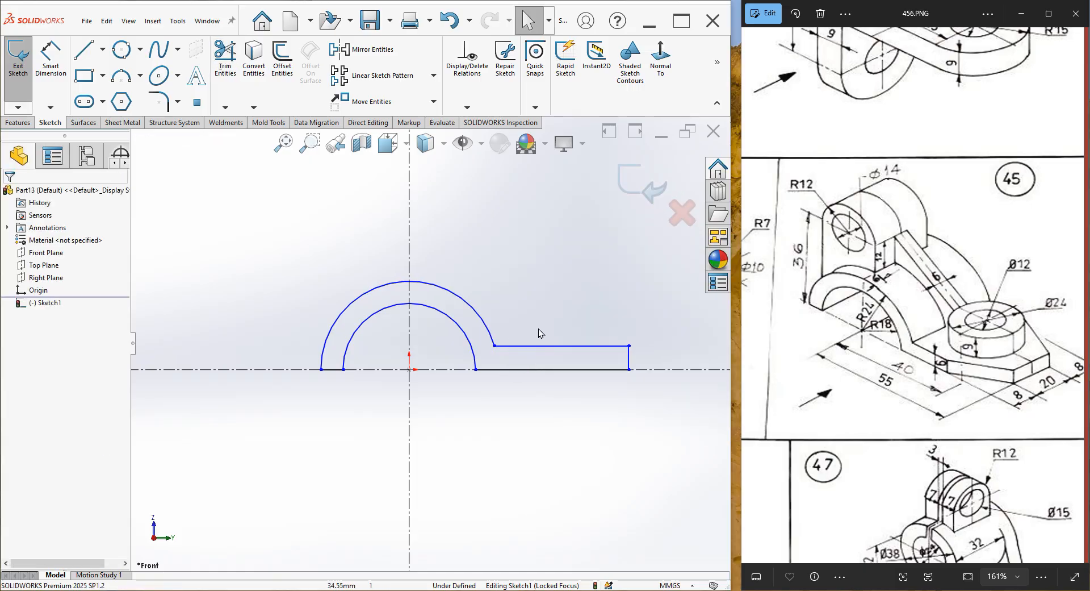
- Dimension the outer arc's radius as 24 mm and the inner arc's radius as 18 mm
click(52, 83)
click(419, 283)
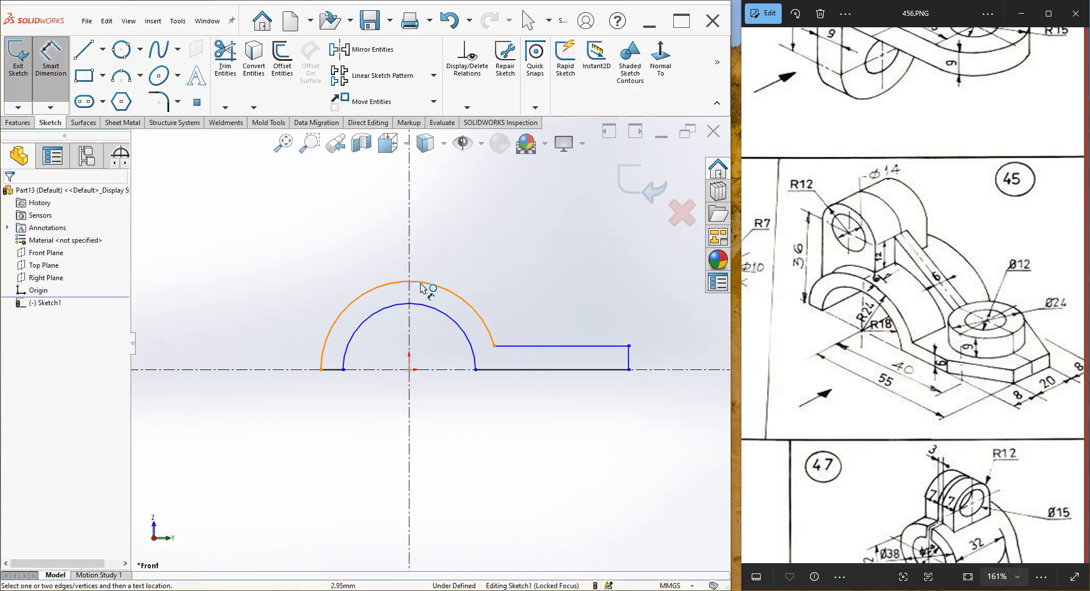
click(486, 246)
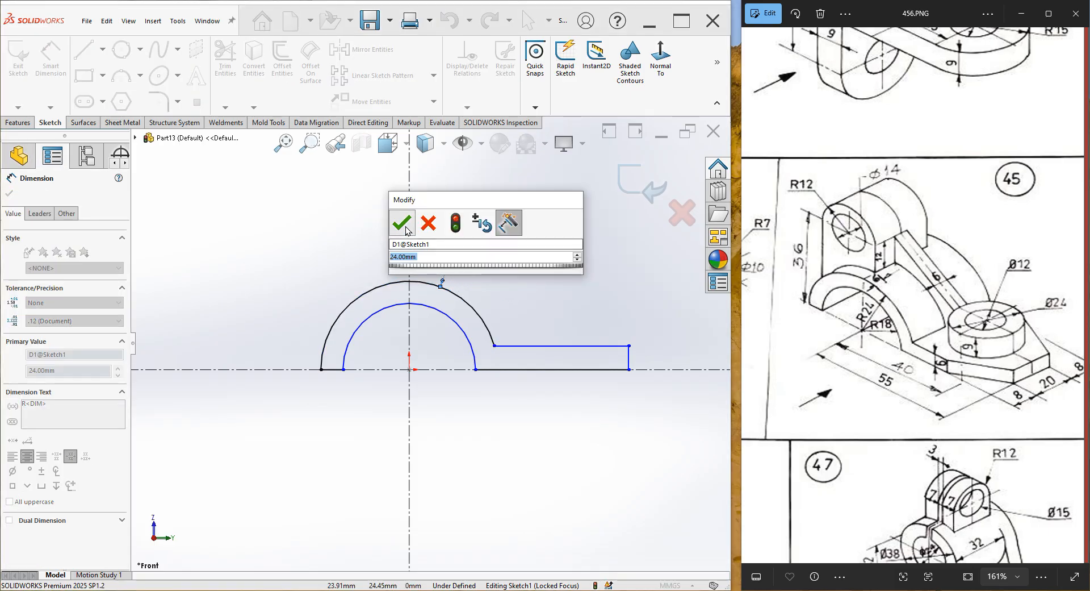
click(401, 225)
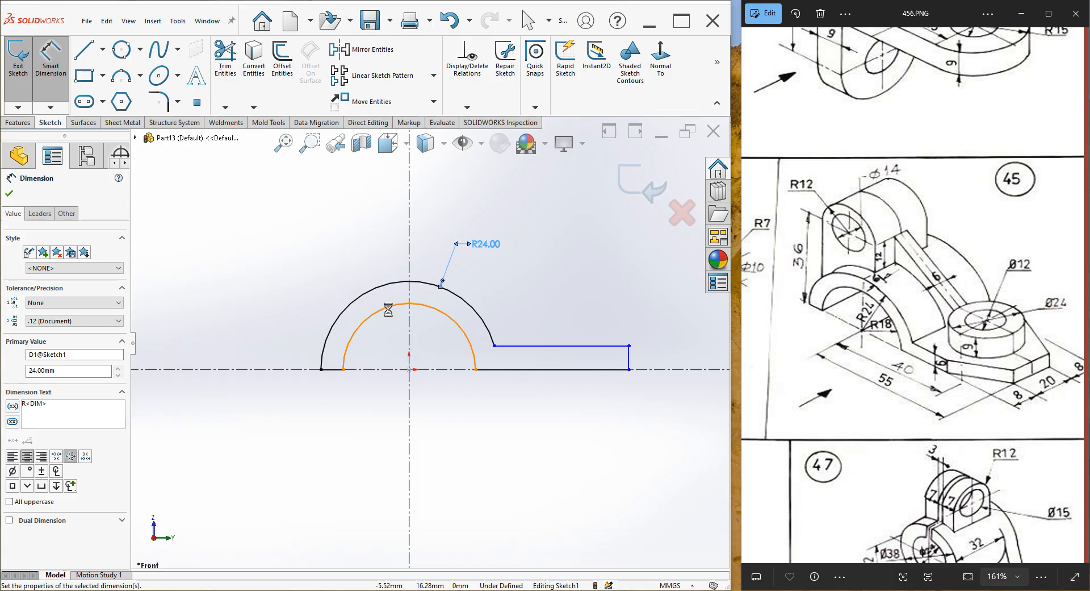
click(396, 260)
click(372, 232)
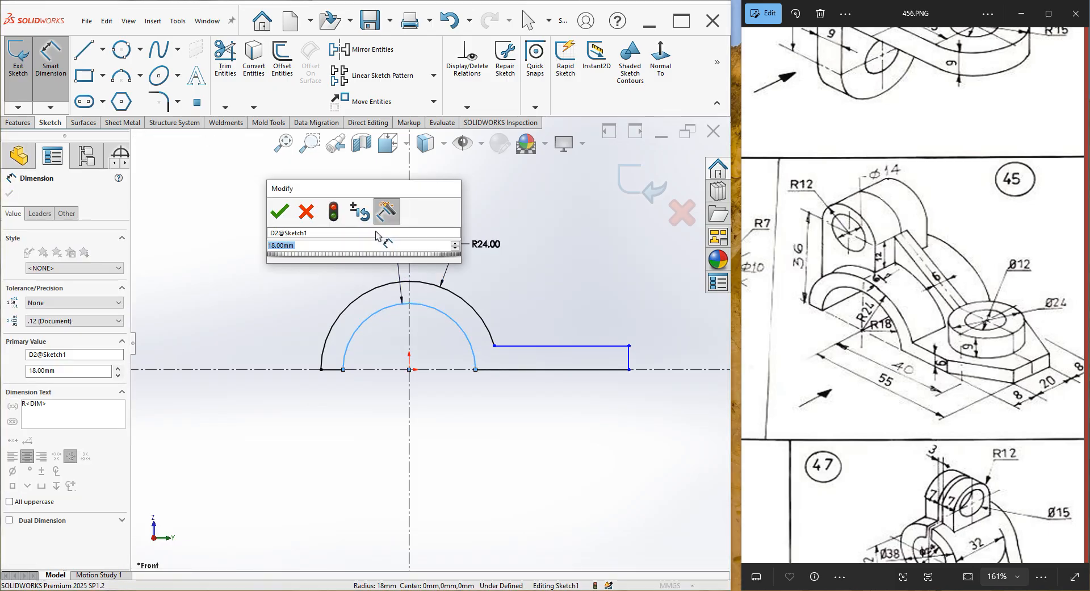
key(Return)
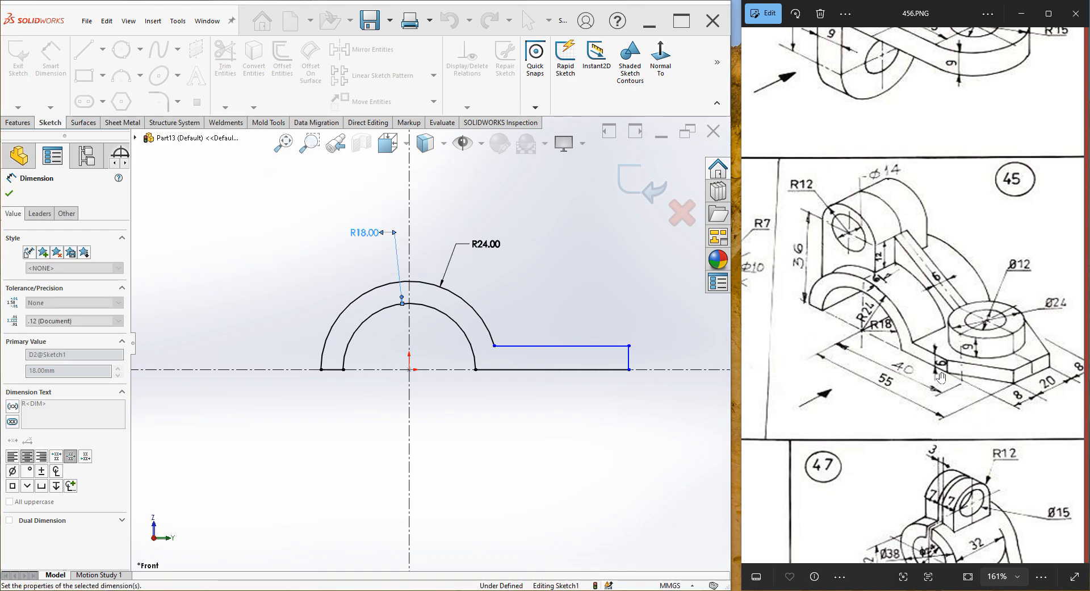
- Dimension the flange's height between its top and bottom lines as 6 mm
click(612, 346)
click(612, 370)
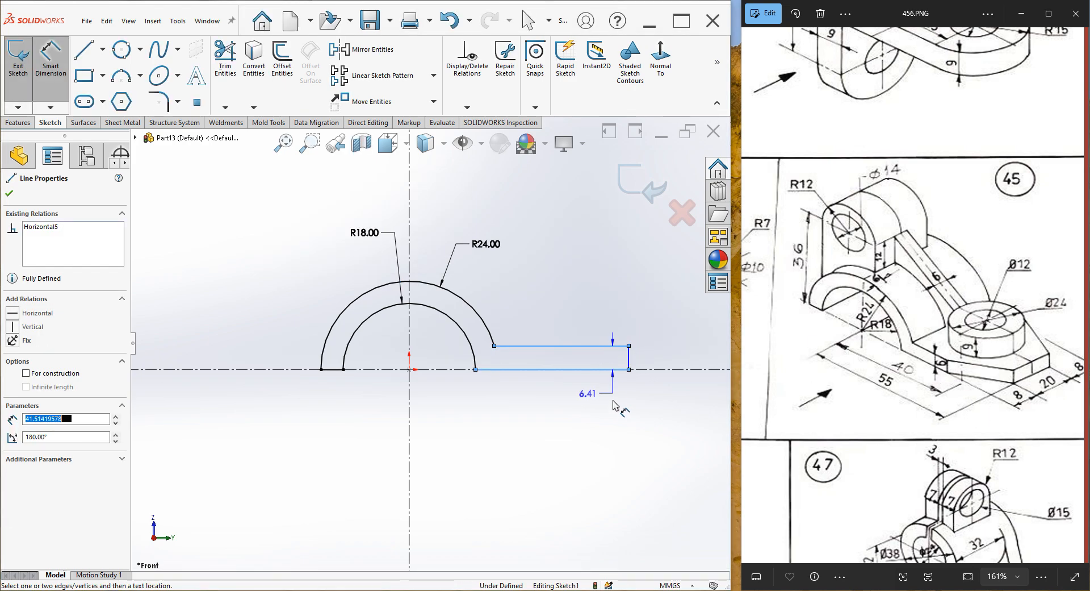
click(621, 445)
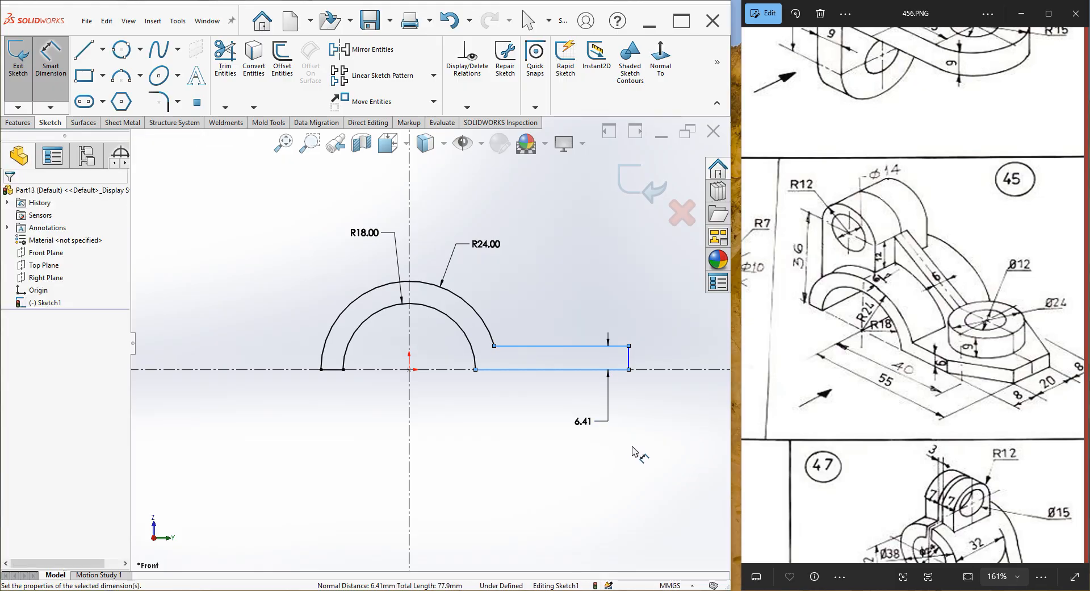
key(Return)
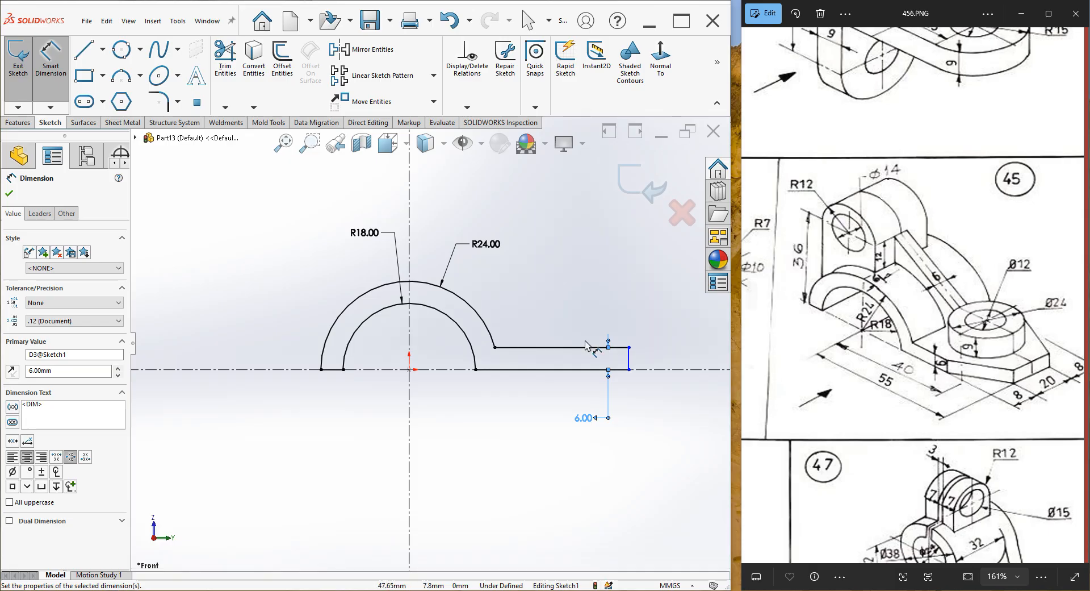
- Dimension the distance from the vertical centreline to the flange's end line as 55 mm
click(628, 359)
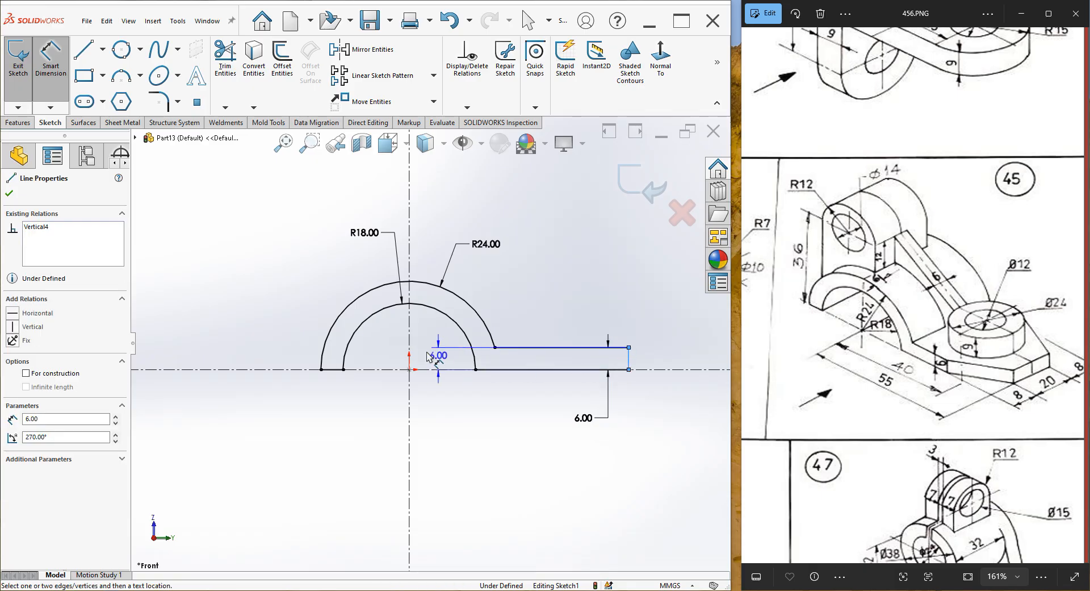
click(410, 357)
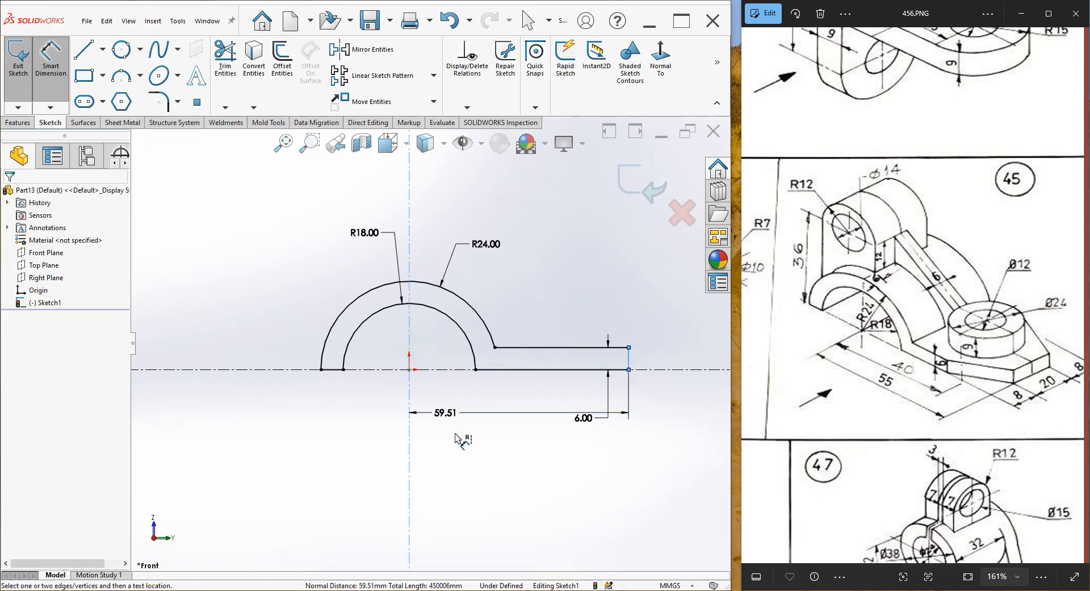
click(467, 418)
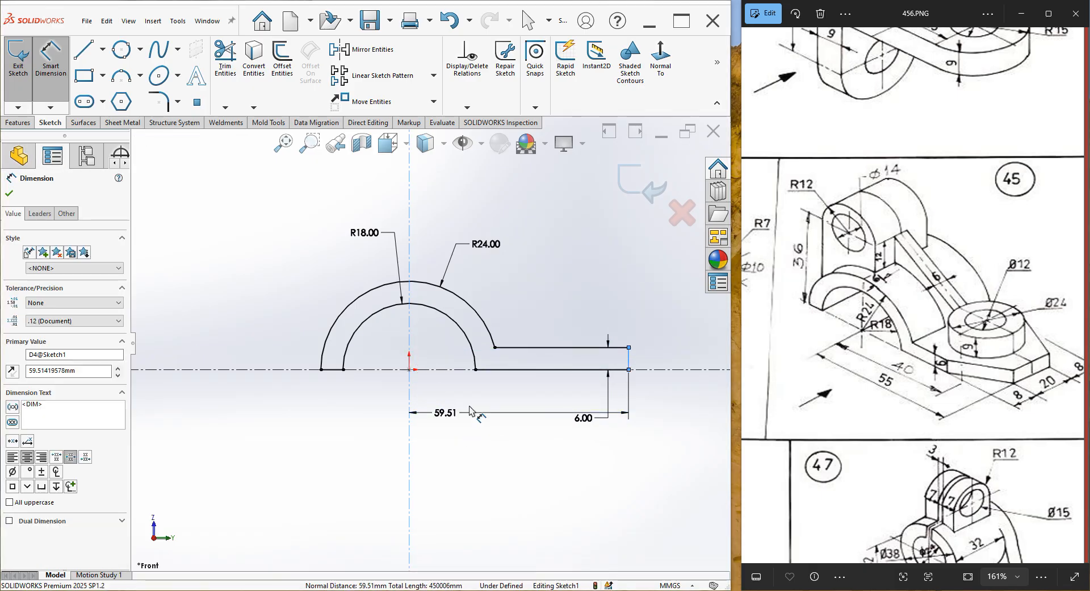
text(55)
key(Return)
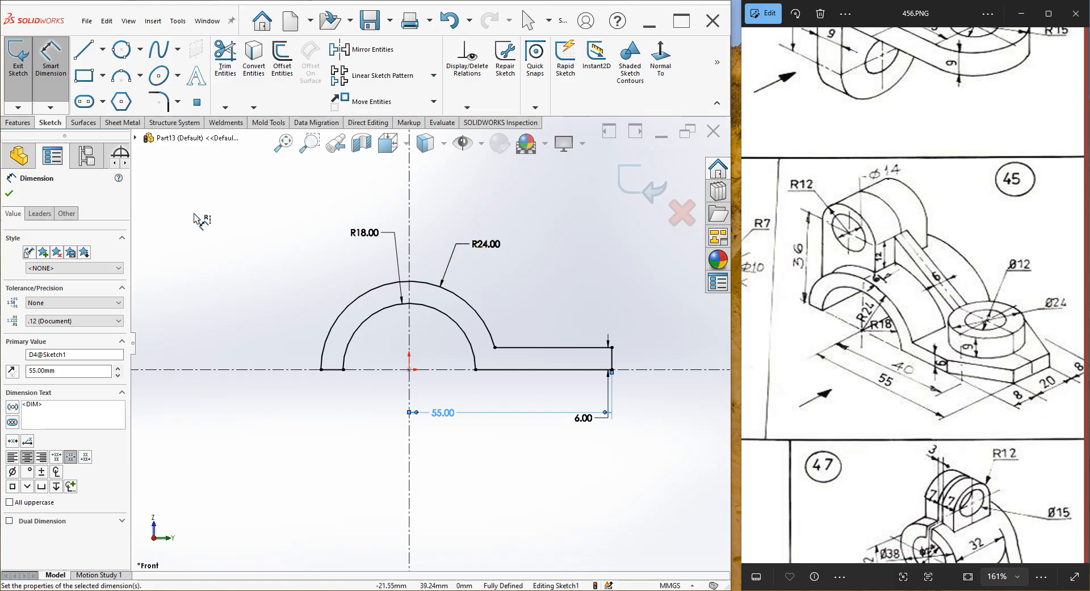
- Sketch the lug outline: a vertical line about 40 mm up from the ring's left end, a semicircular arc, and a vertical line down past the outer arc
key(l)
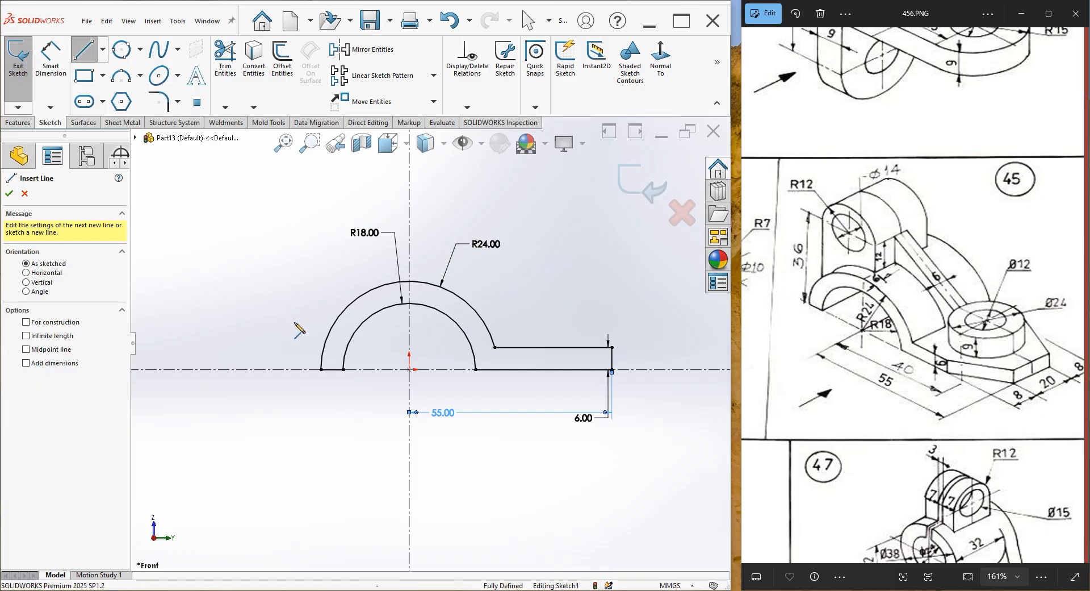
click(322, 370)
click(322, 223)
key(a)
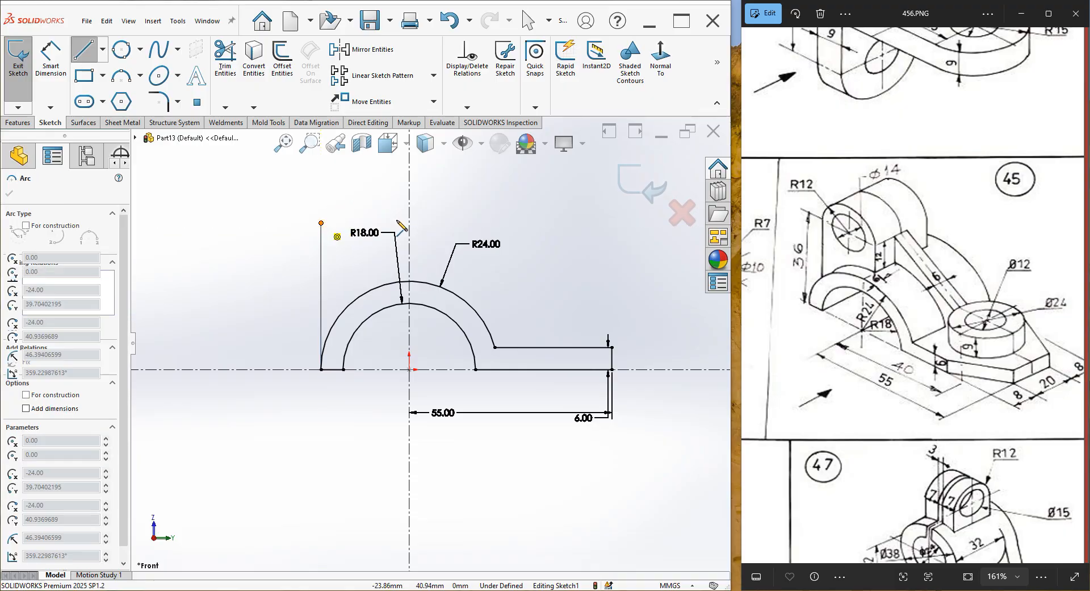
click(397, 223)
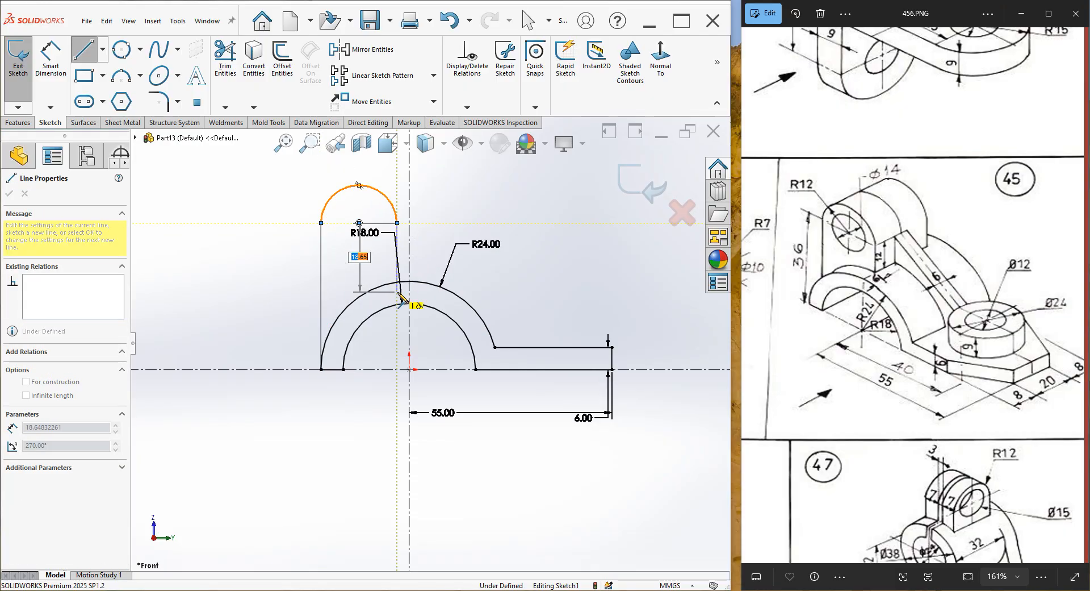
click(398, 292)
right_click(461, 218)
click(477, 225)
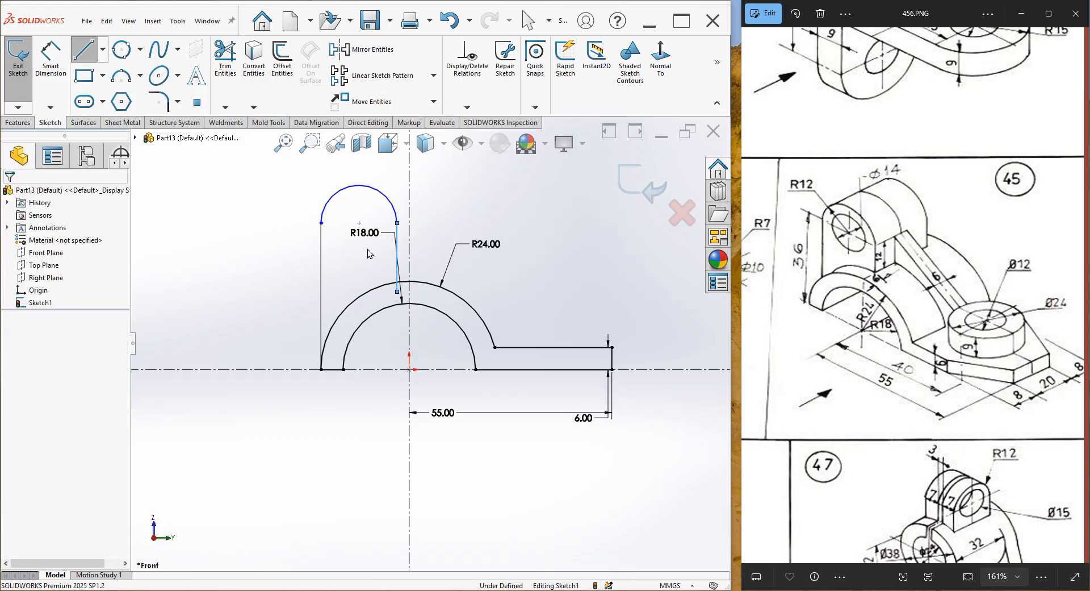
- Dimension the height of the lug arc's centre above the ring's base line as 36 mm
scroll(375, 259, down, 5)
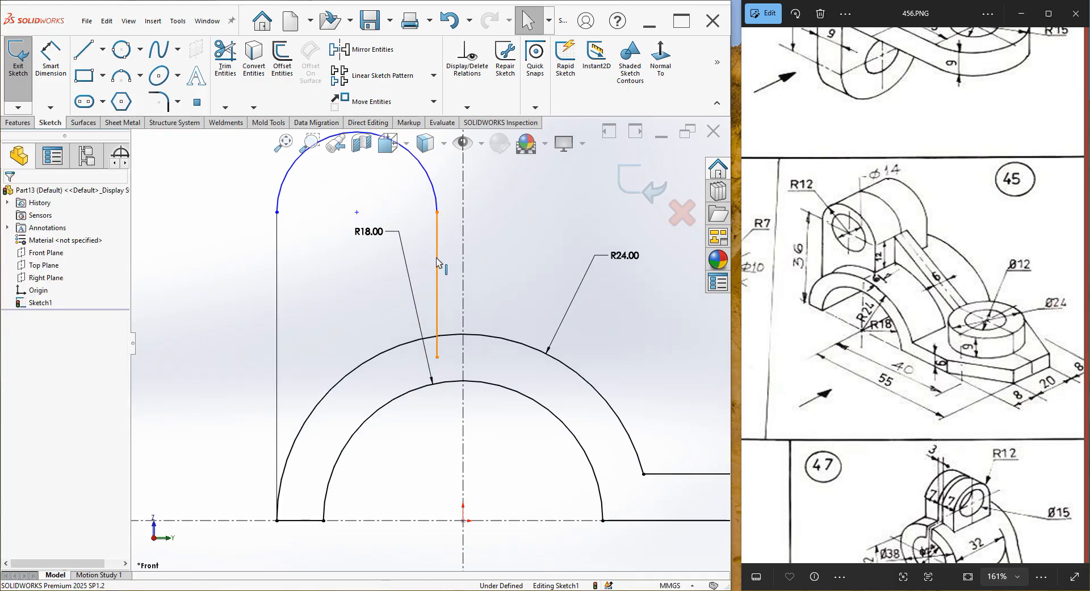
click(438, 262)
click(487, 262)
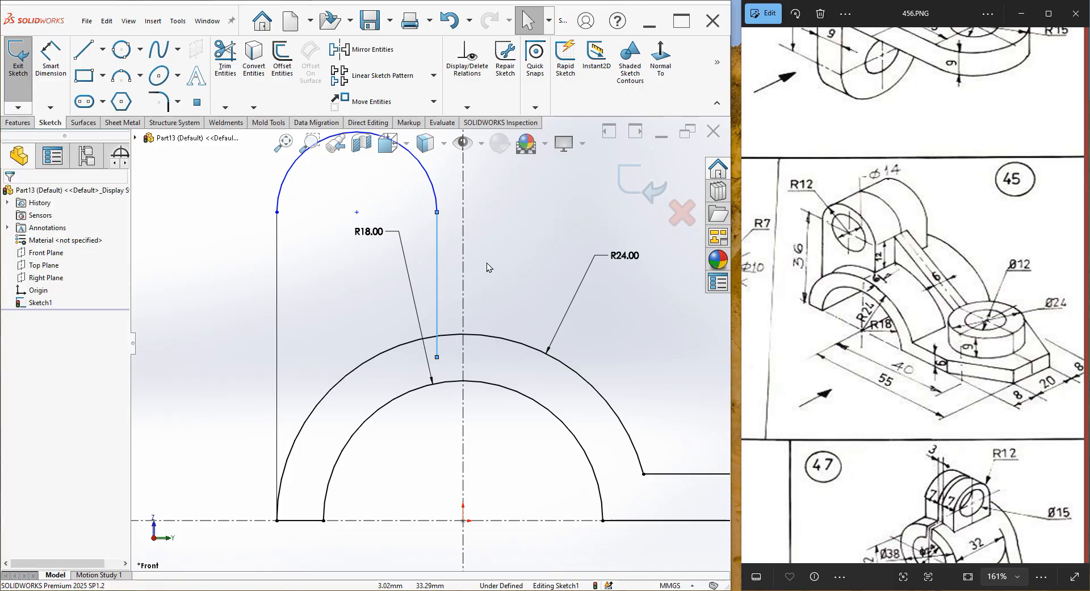
scroll(431, 342, up, 3)
click(56, 72)
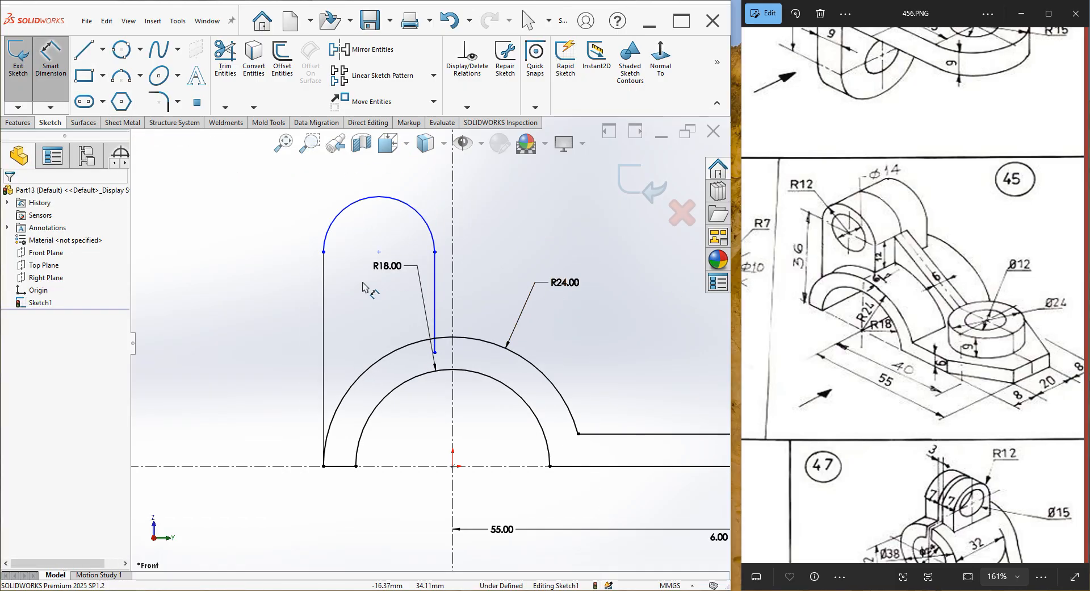
click(375, 266)
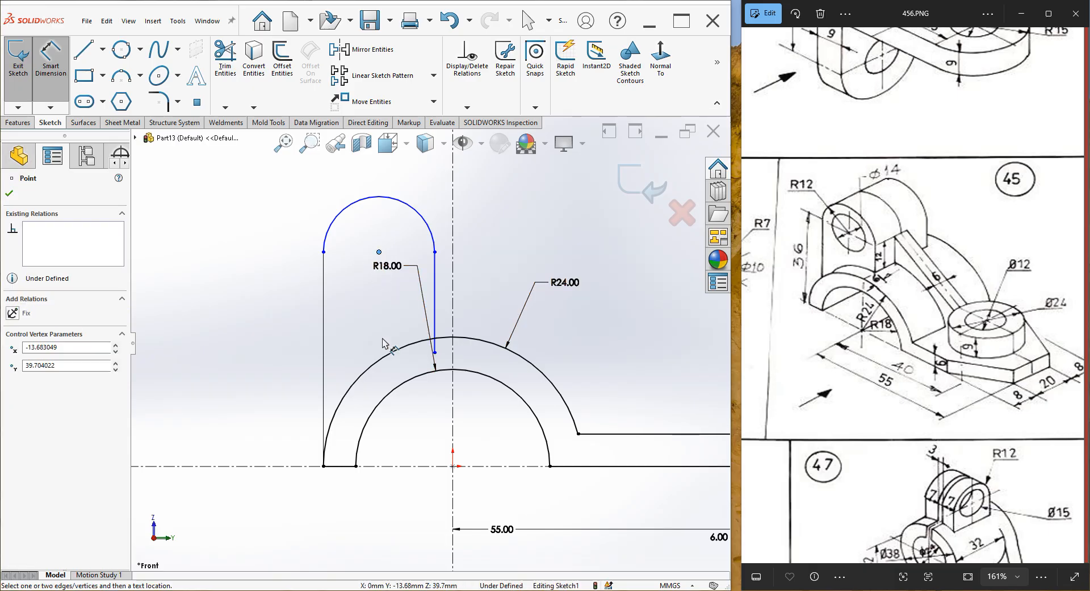
click(343, 467)
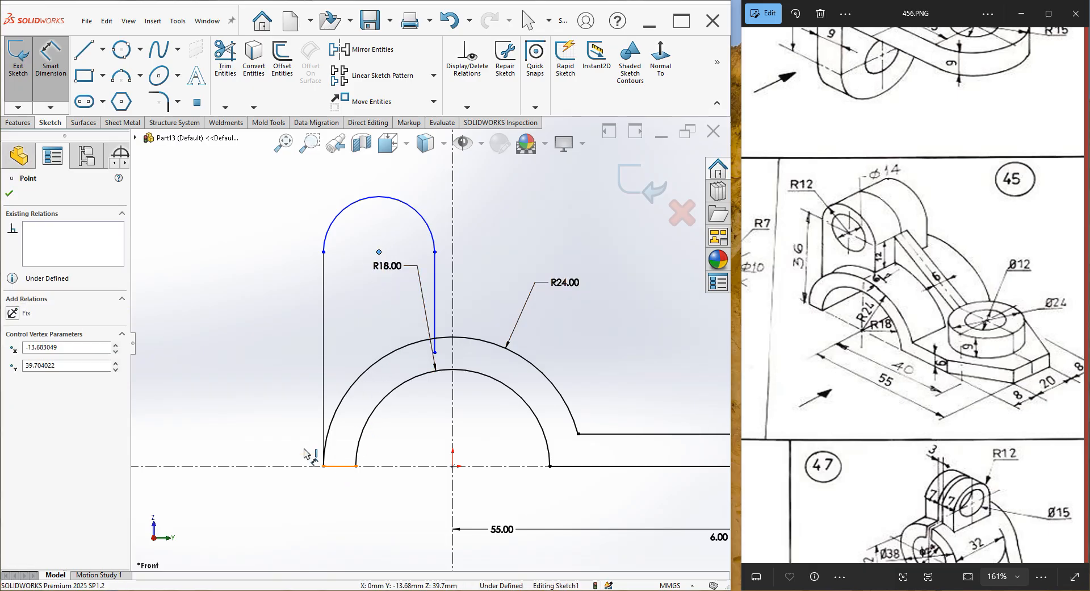
click(216, 392)
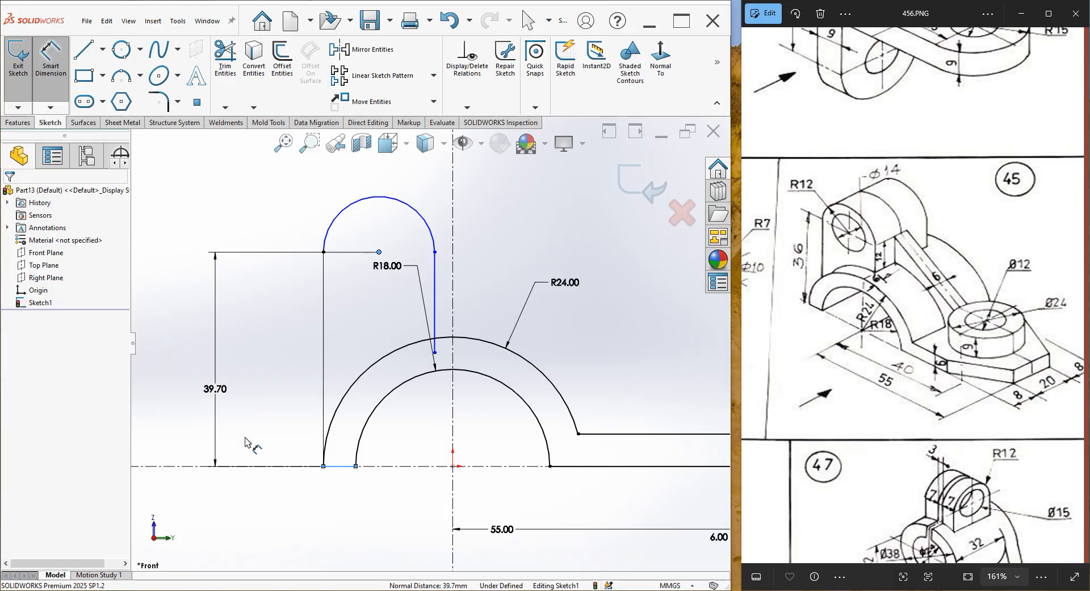
key(Return)
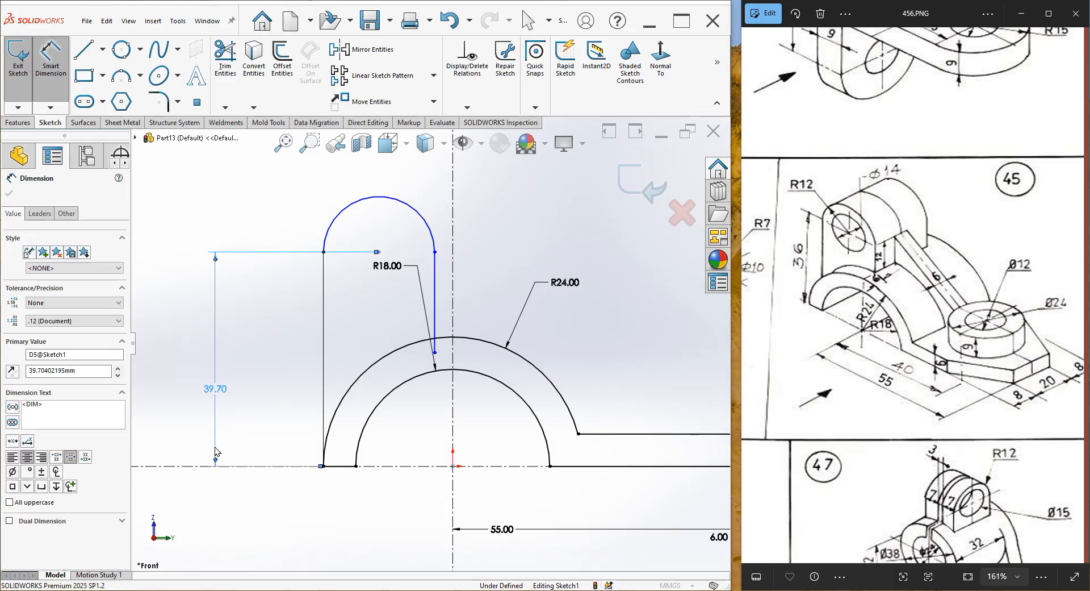
- Dimension the lug arc's radius as 12 mm
click(348, 239)
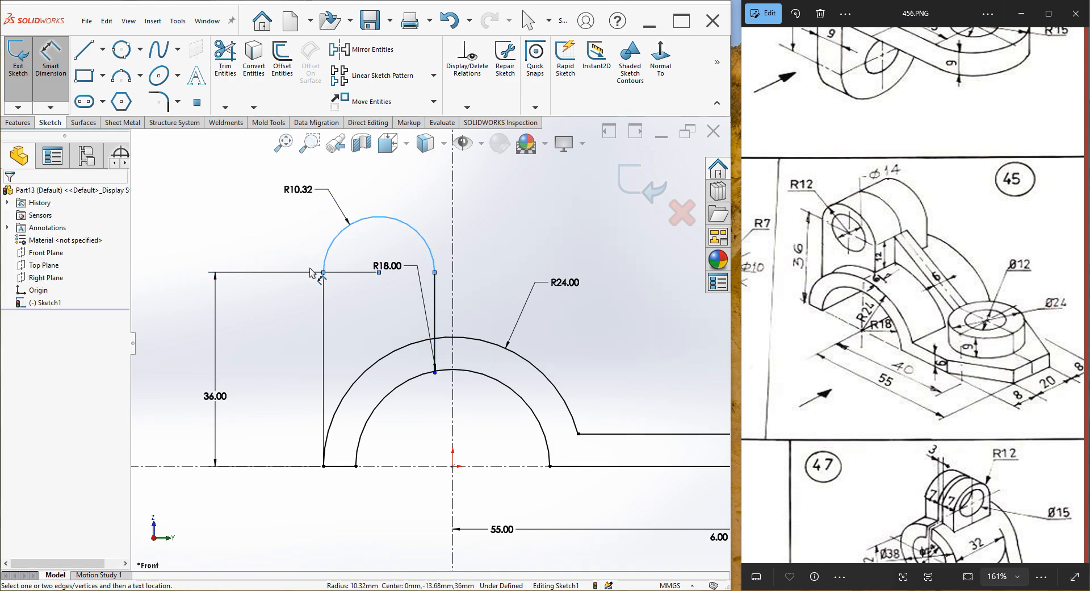
click(291, 188)
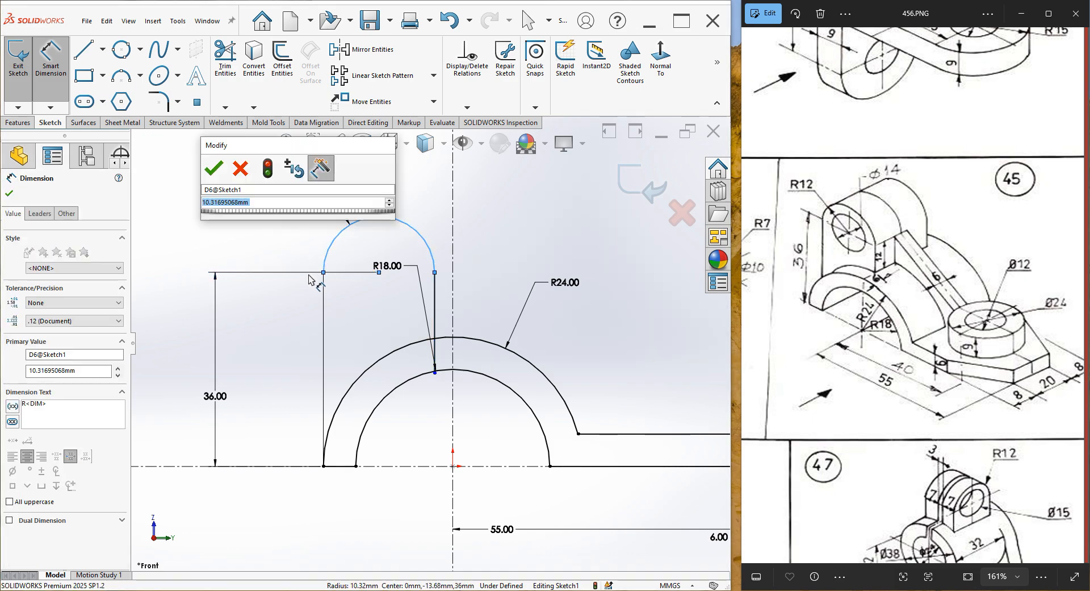
text(12)
key(Return)
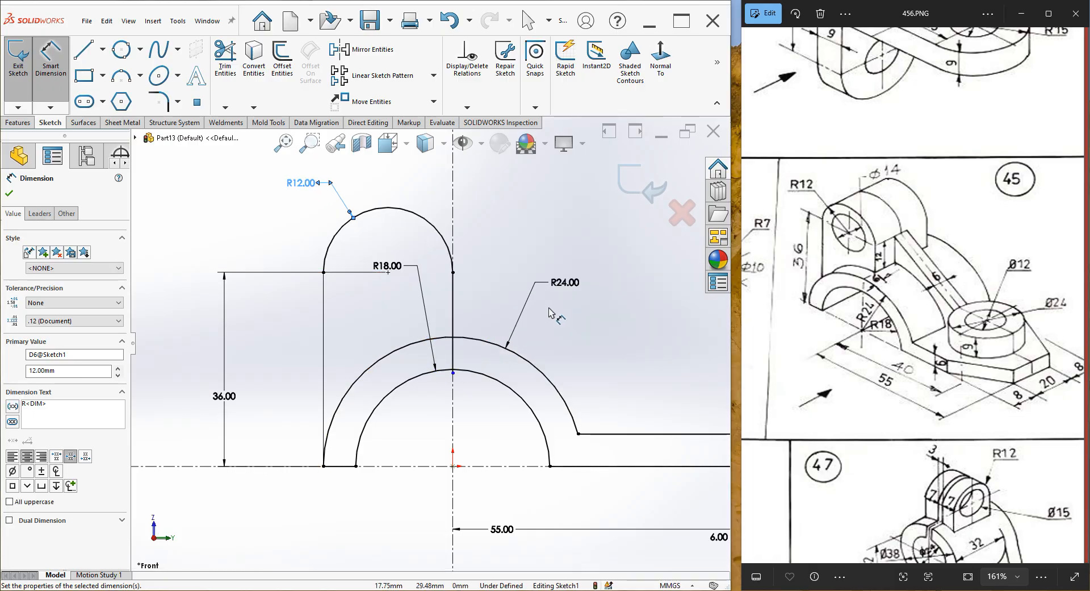
right_click(557, 197)
click(575, 217)
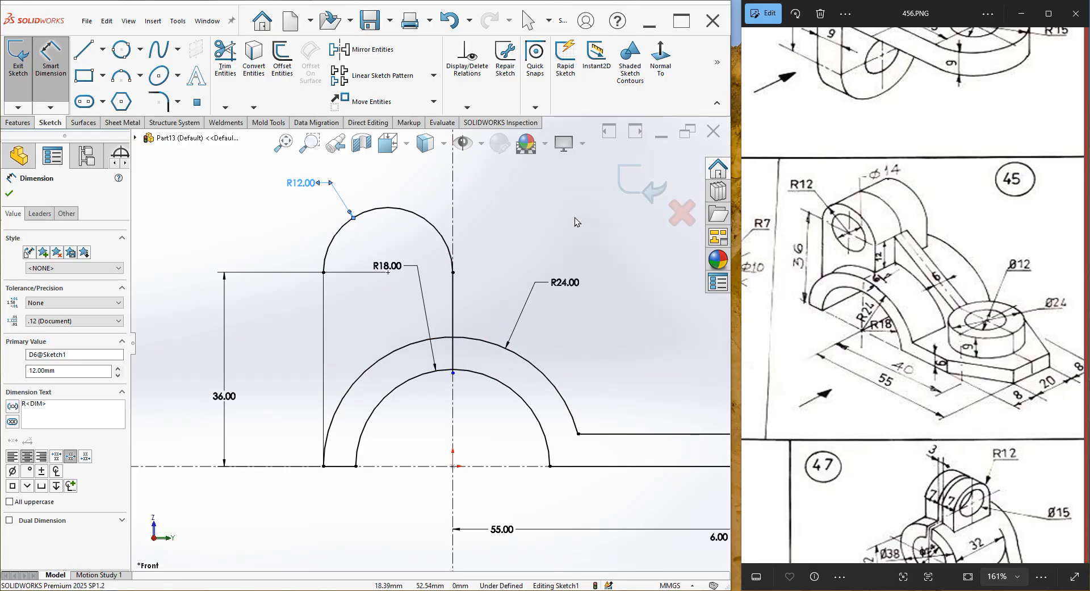
- Trim the lug's right line below the outer arc and move the R18 dimension text to the lower left, outside the lug
click(239, 88)
click(453, 361)
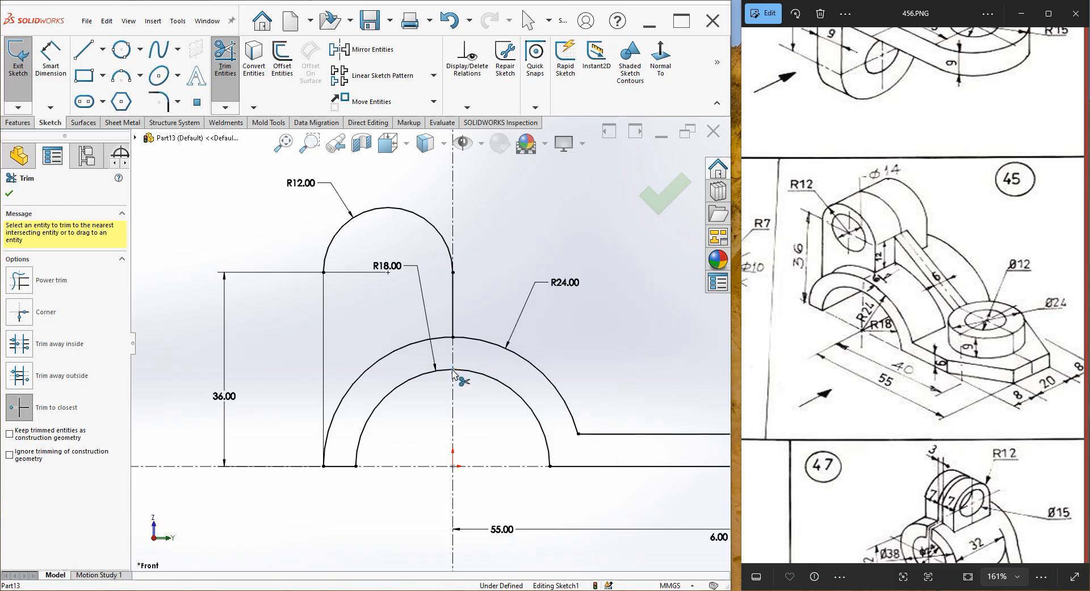
right_click(509, 284)
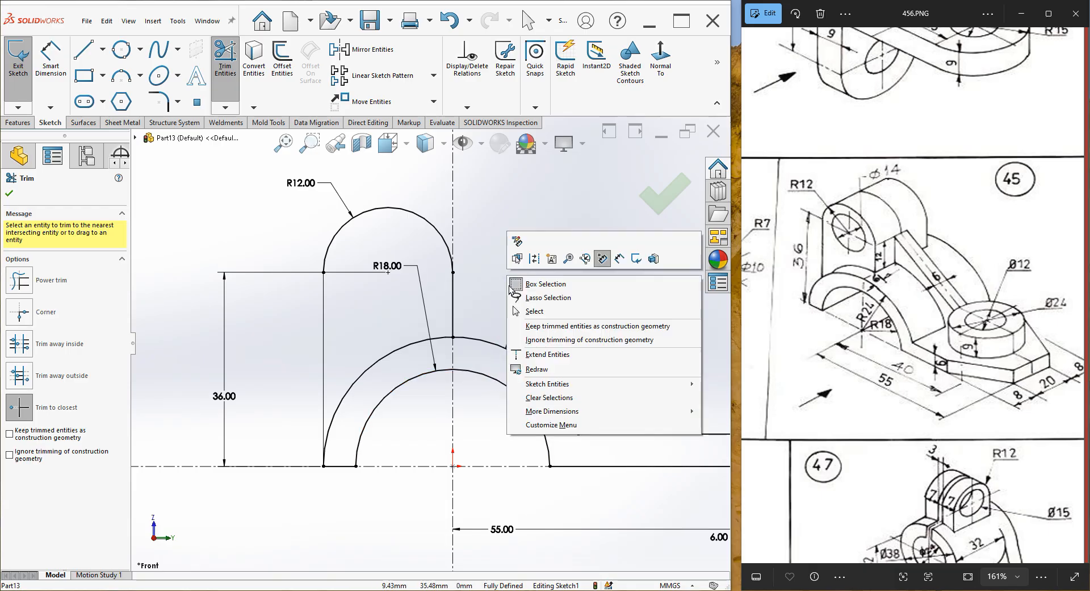
click(532, 310)
drag(383, 272, 280, 359)
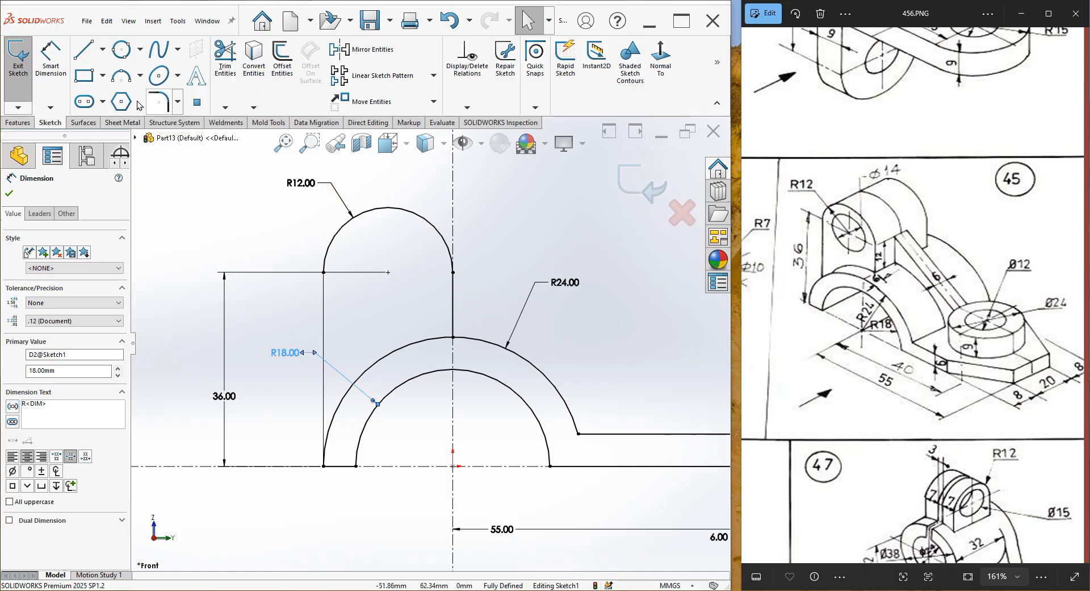
- Sketch a circle of 14 mm radius centred on the centre point of the lug's arc
click(121, 50)
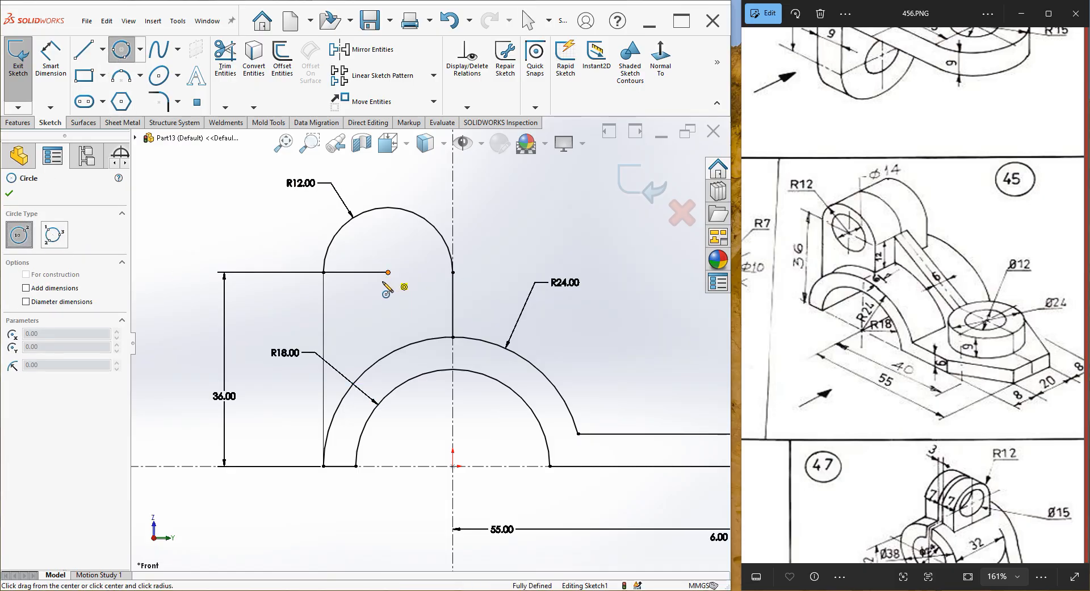
click(389, 272)
text(1)
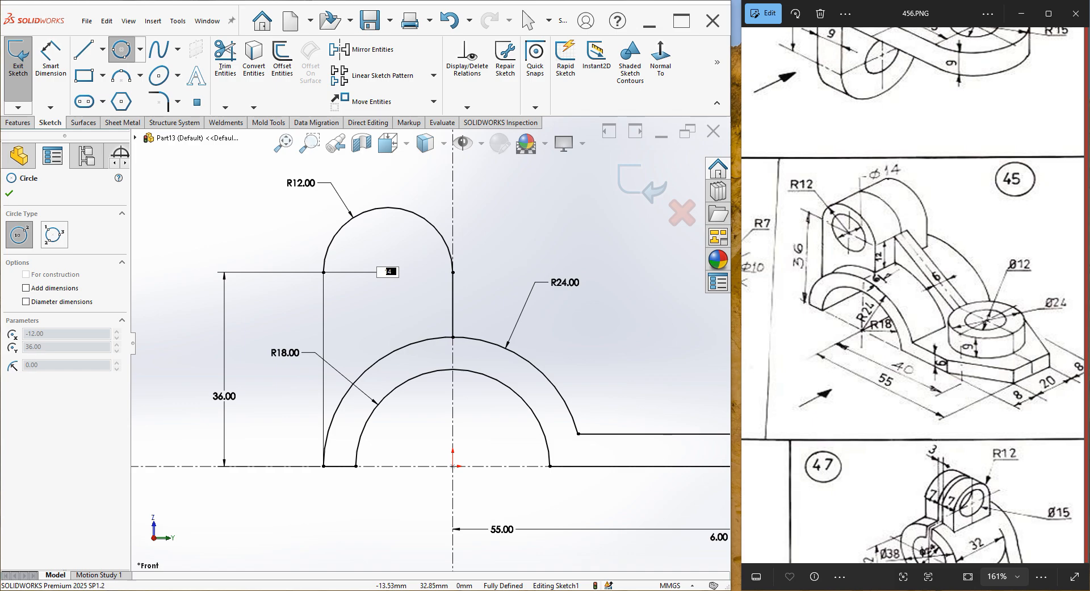
text(4)
key(Return)
- Dimension the lug circle's diameter as 14 mm and close the sketch
click(64, 71)
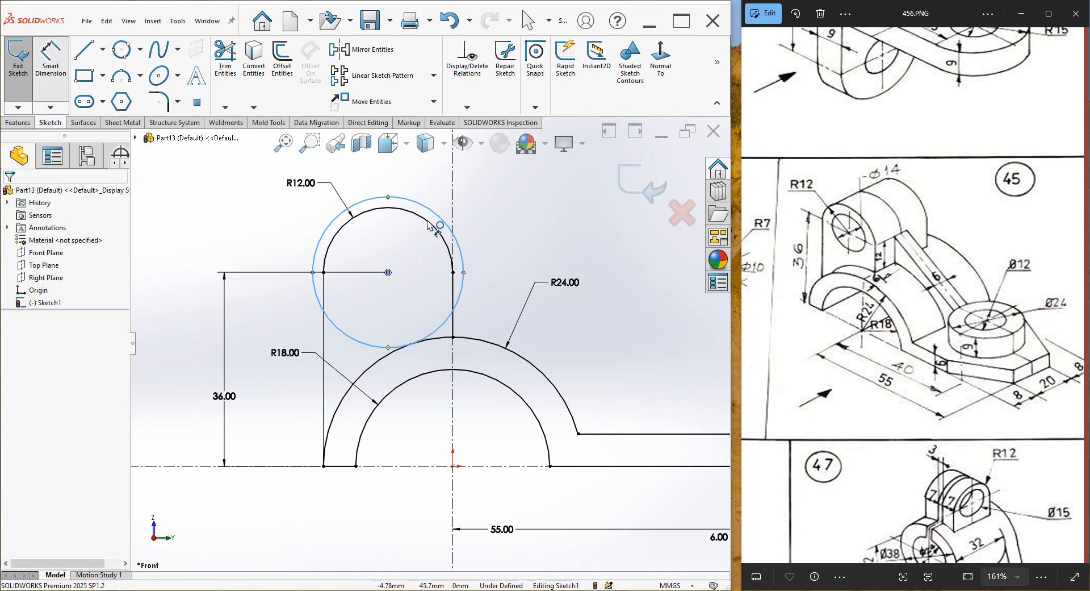
click(447, 214)
click(447, 188)
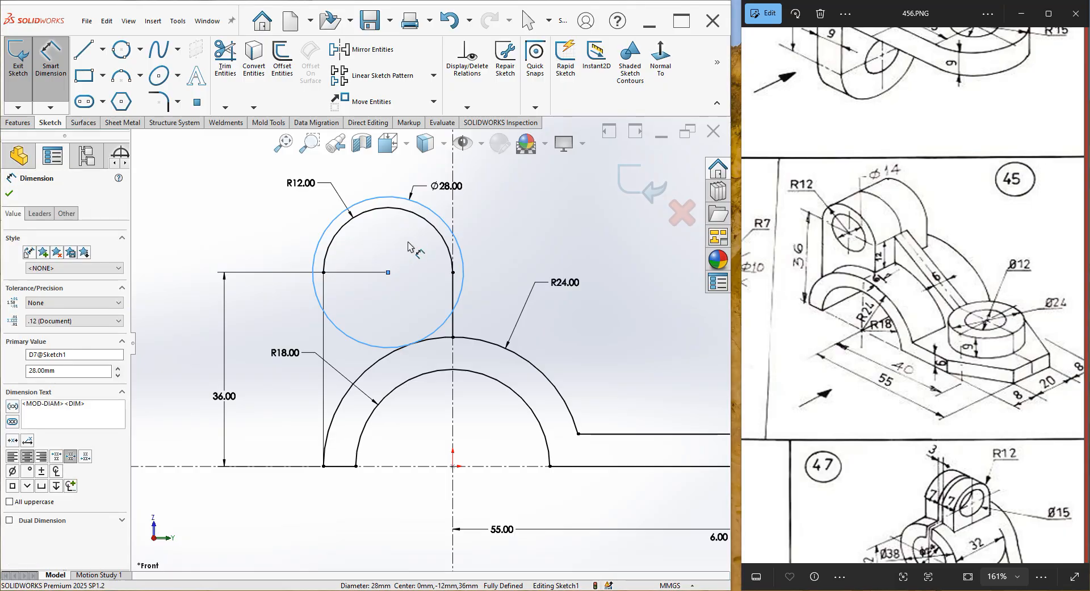
key(Return)
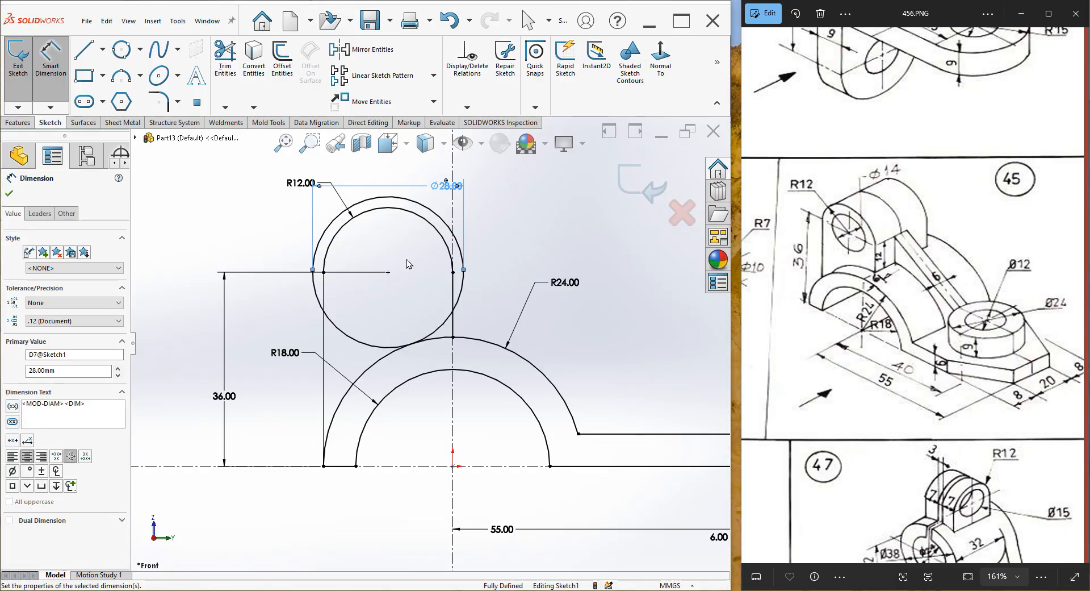
right_click(518, 208)
click(528, 234)
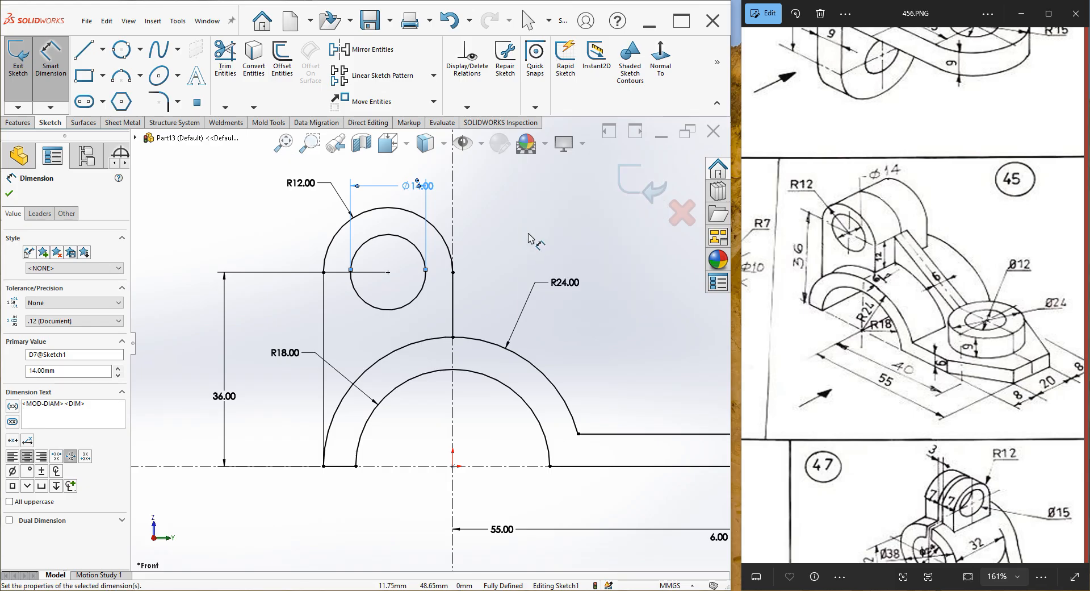
scroll(539, 268, up, 4)
click(639, 182)
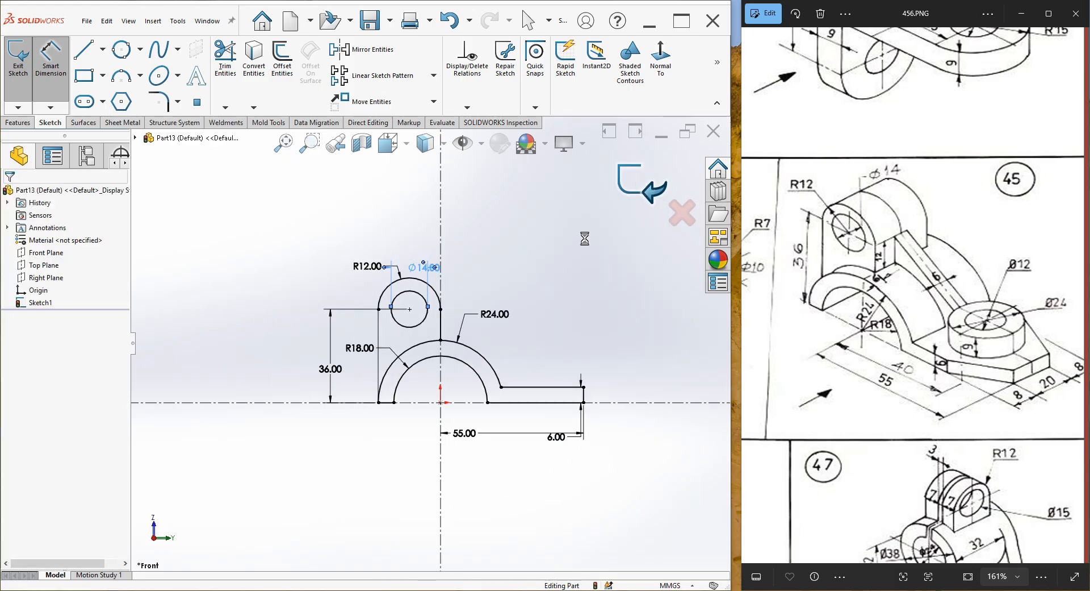
- Extrude only the half-ring and flange contour of the sketch 36 mm, using the Mid Plane end condition
mouse_move(426, 344)
middle_down()
mouse_move(394, 348)
mouse_move(427, 353)
middle_up()
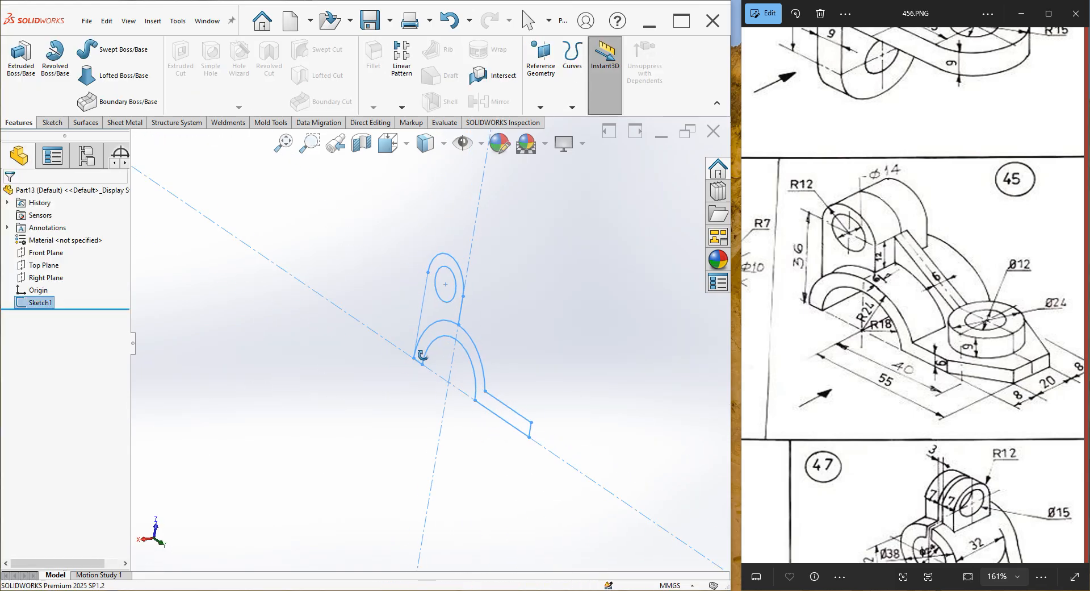
mouse_move(483, 309)
middle_down()
mouse_move(433, 236)
mouse_move(466, 316)
middle_up()
click(23, 56)
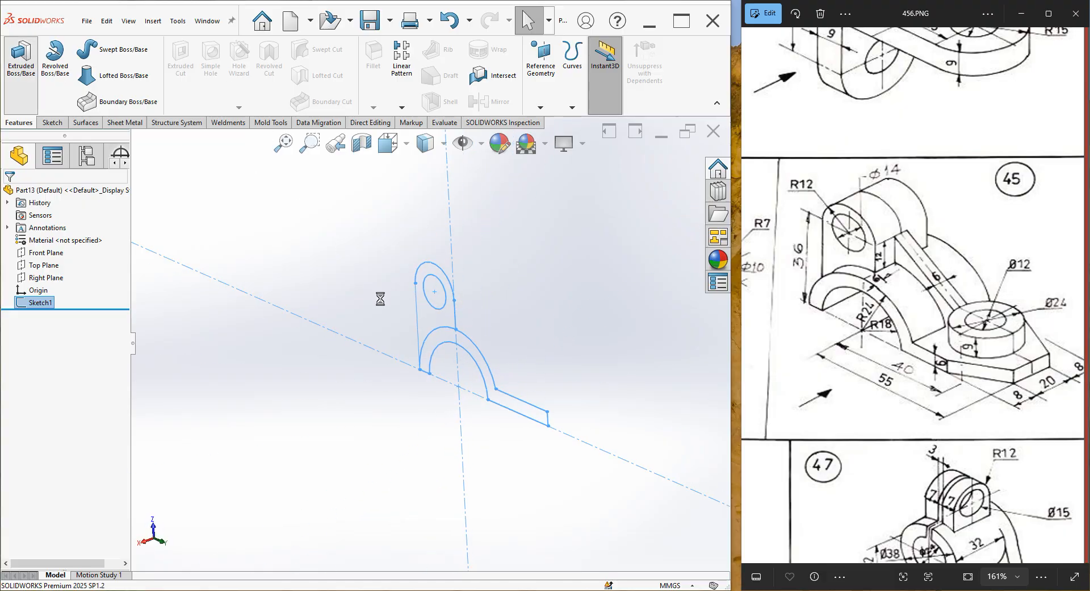
click(489, 392)
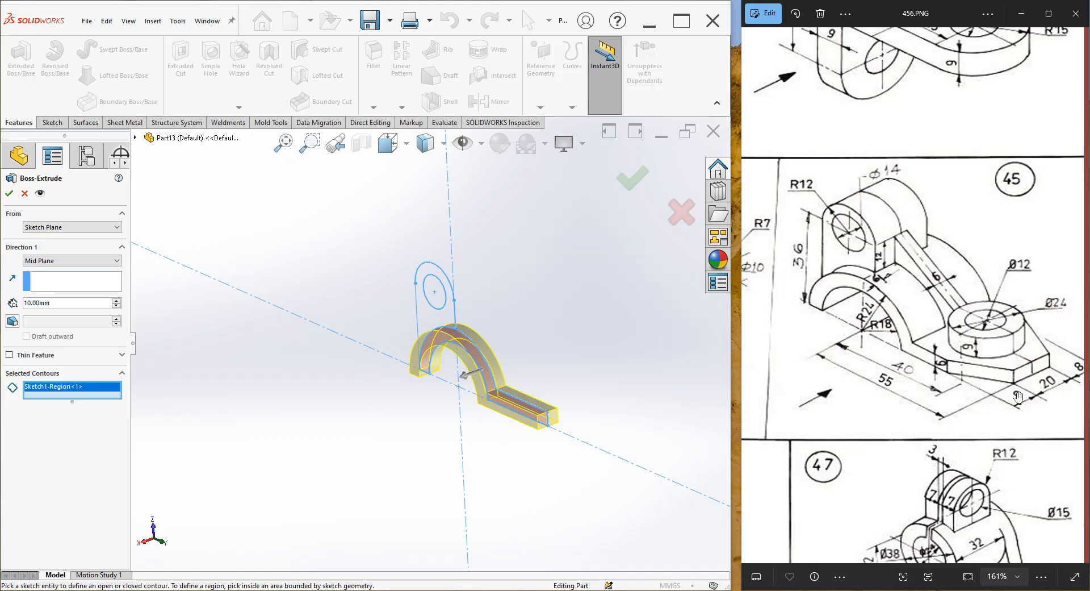
drag(1030, 409, 957, 411)
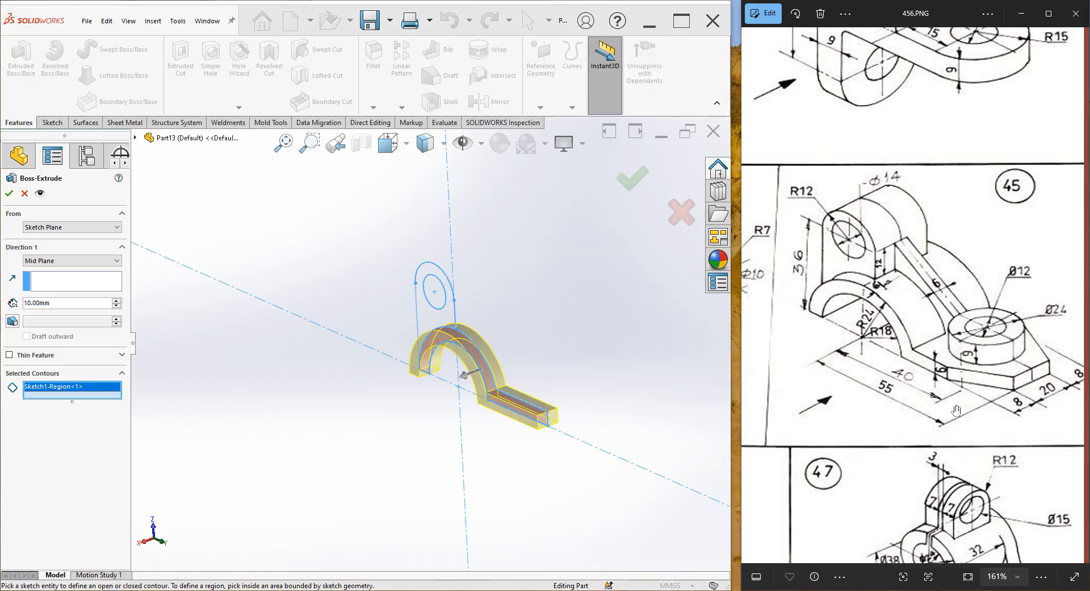
drag(903, 475, 903, 480)
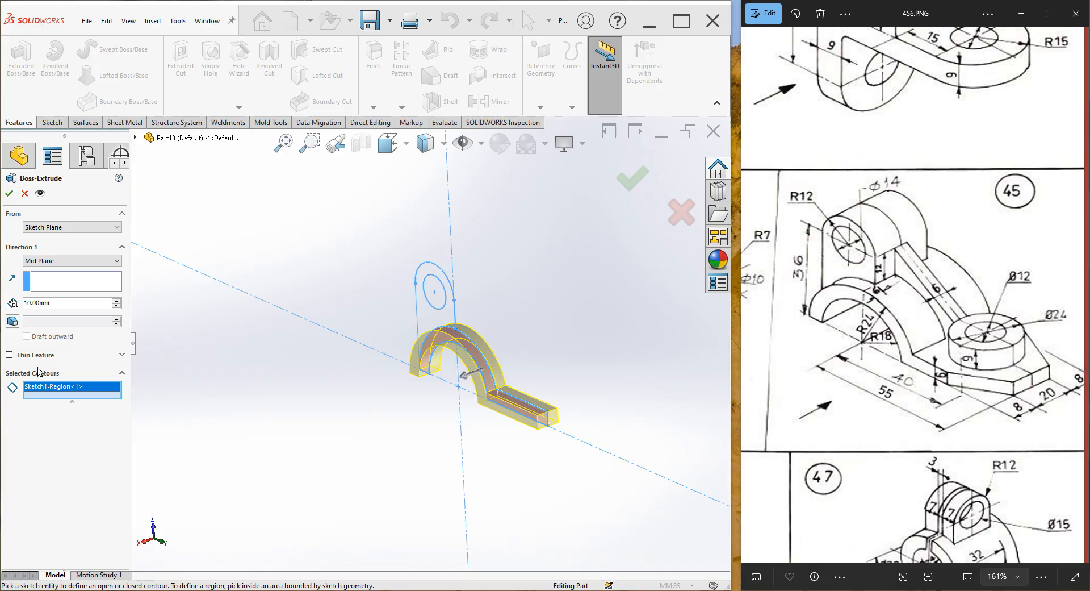
drag(34, 303, 7, 300)
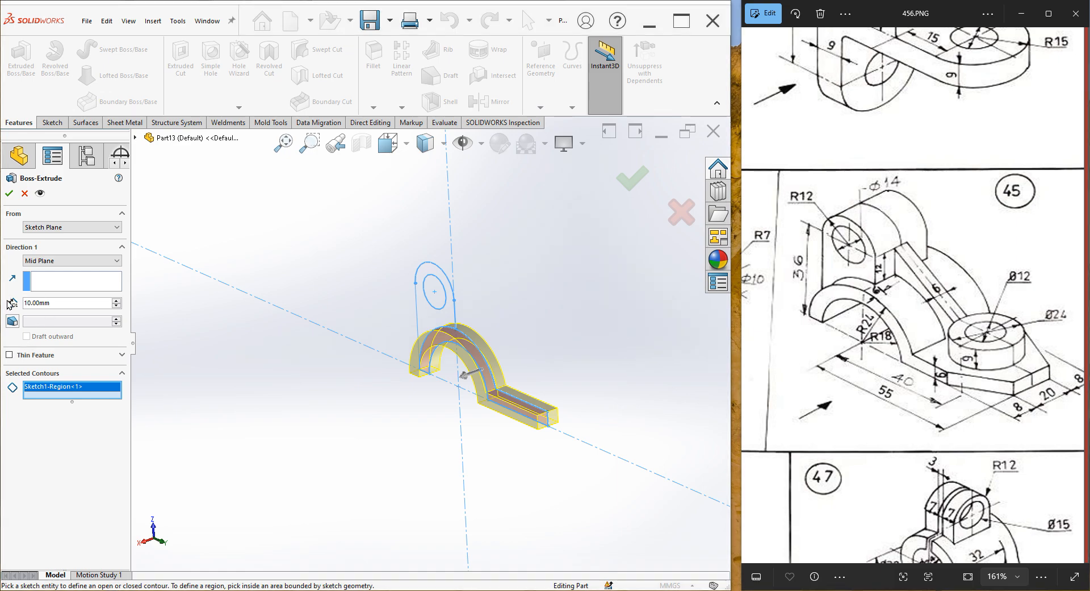
text(36.)
key(Return)
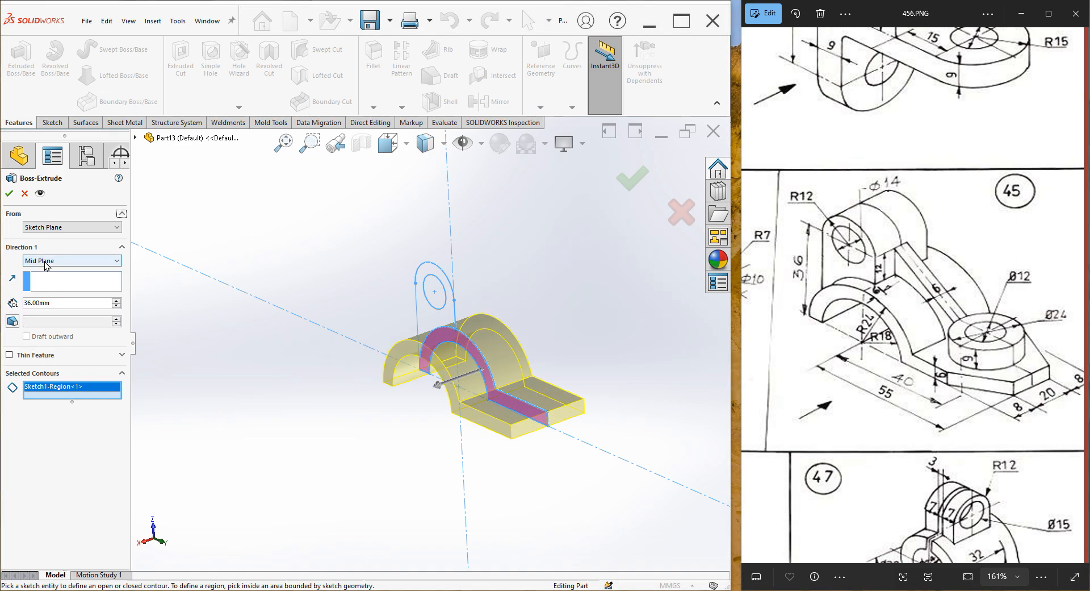
click(9, 194)
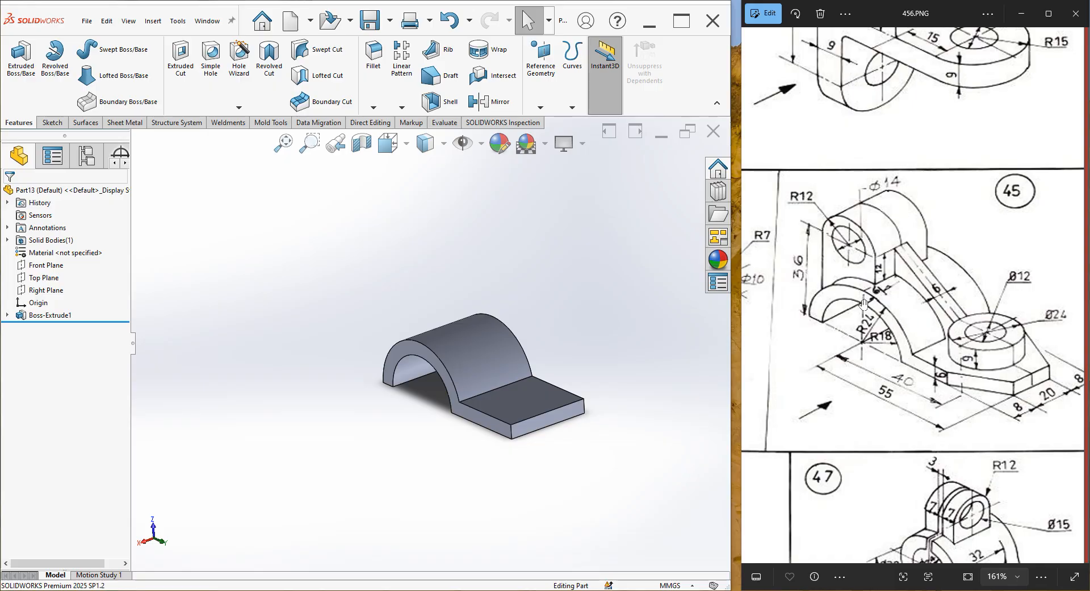
- Reuse Sketch1 to extrude the lug contour around the hole to a Mid Plane depth of 36 − 12 mm
scroll(877, 301, up, 6)
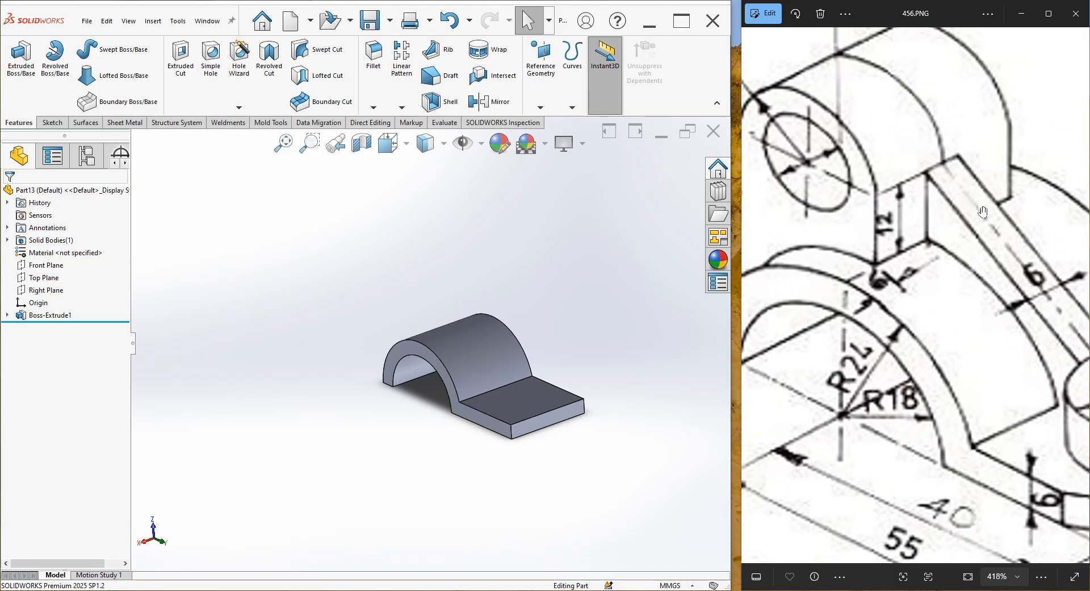
scroll(964, 256, down, 4)
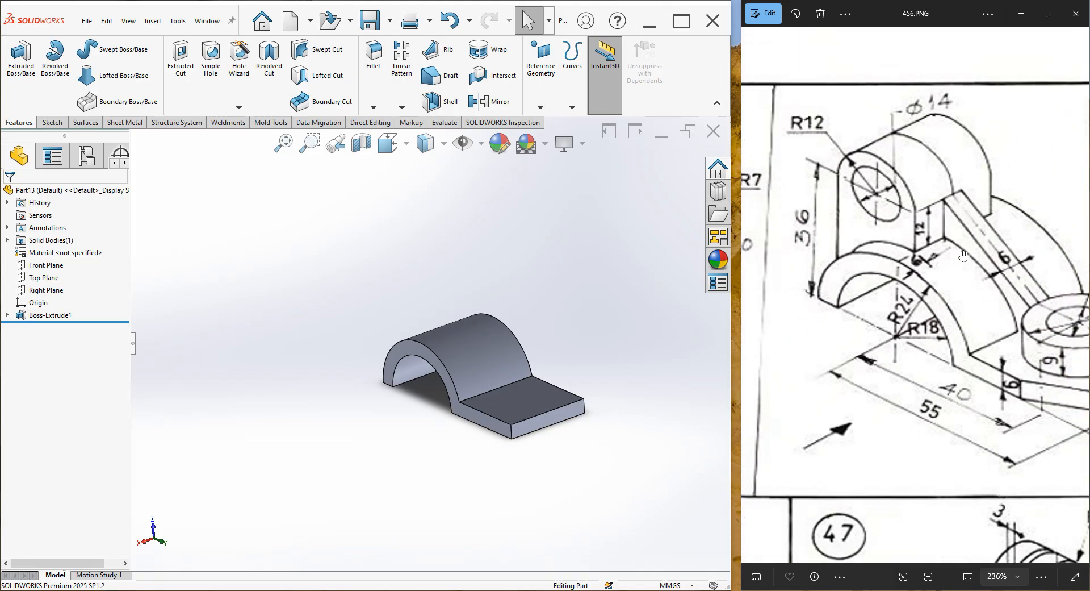
mouse_move(972, 335)
mouse_down()
mouse_move(875, 335)
mouse_move(827, 297)
mouse_up()
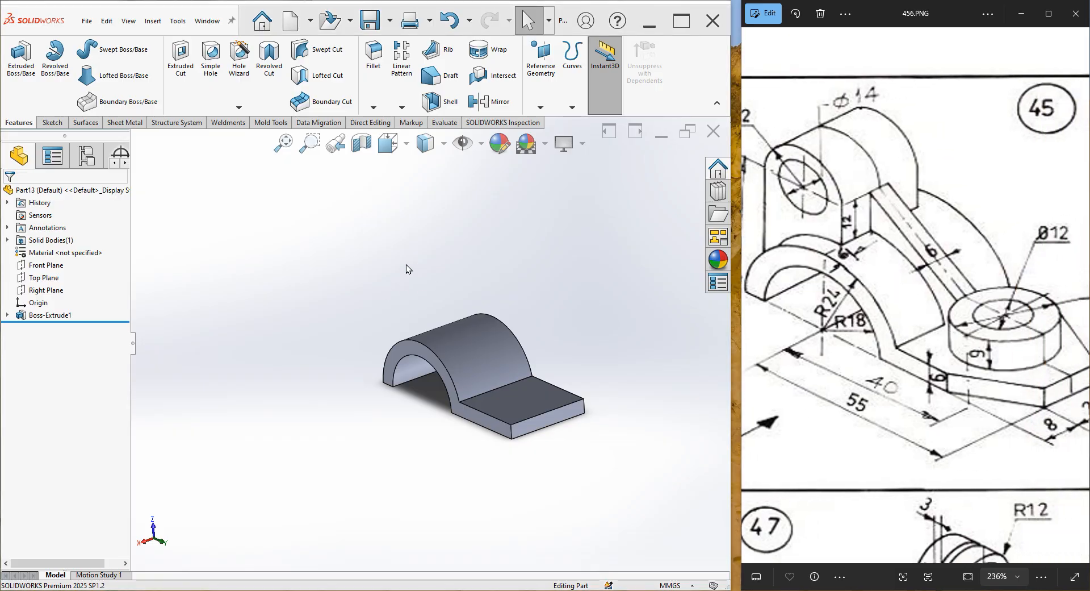
click(8, 316)
click(53, 328)
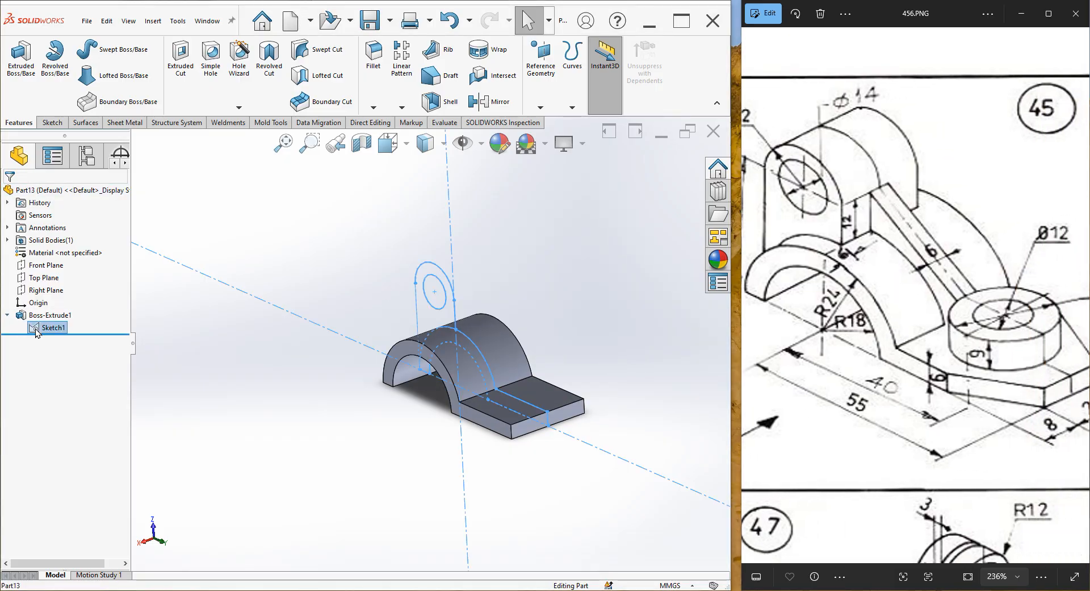
click(15, 86)
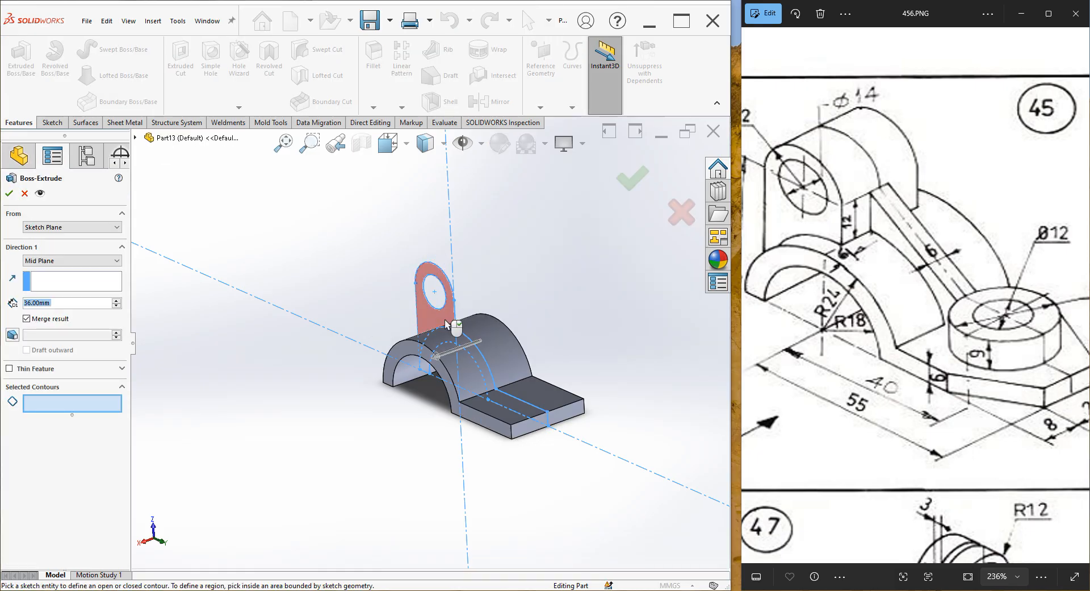
middle_drag(346, 344, 374, 348)
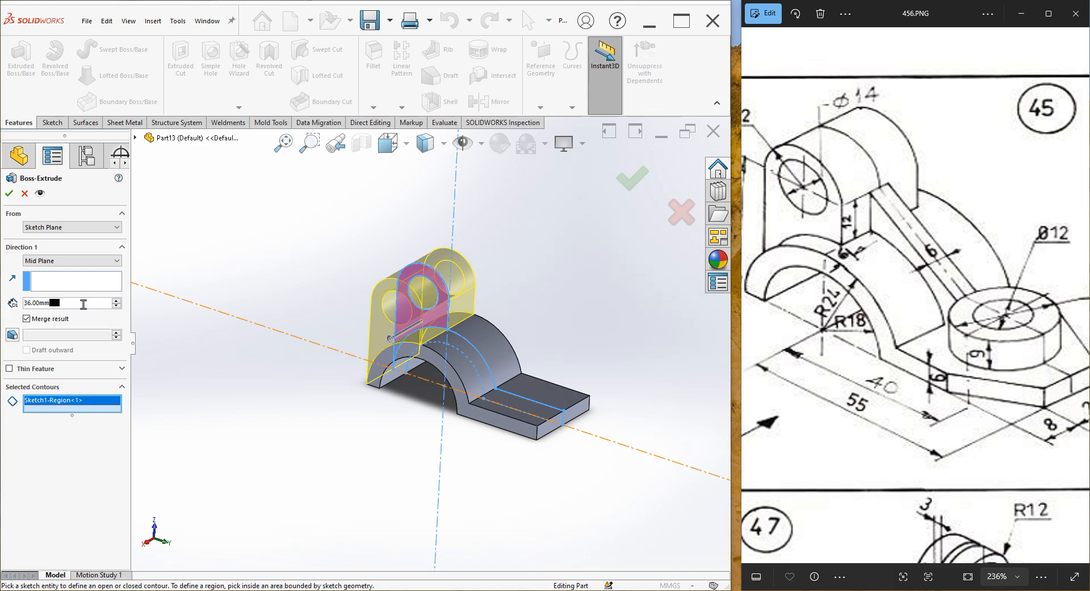
text(12)
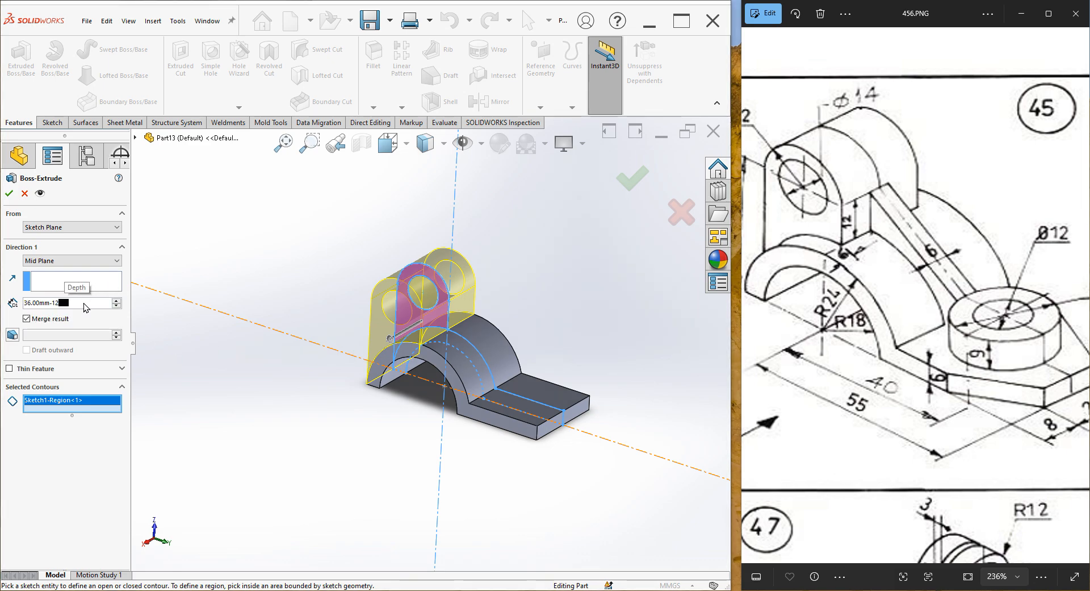
key(Return)
click(8, 194)
middle_drag(318, 251, 295, 273)
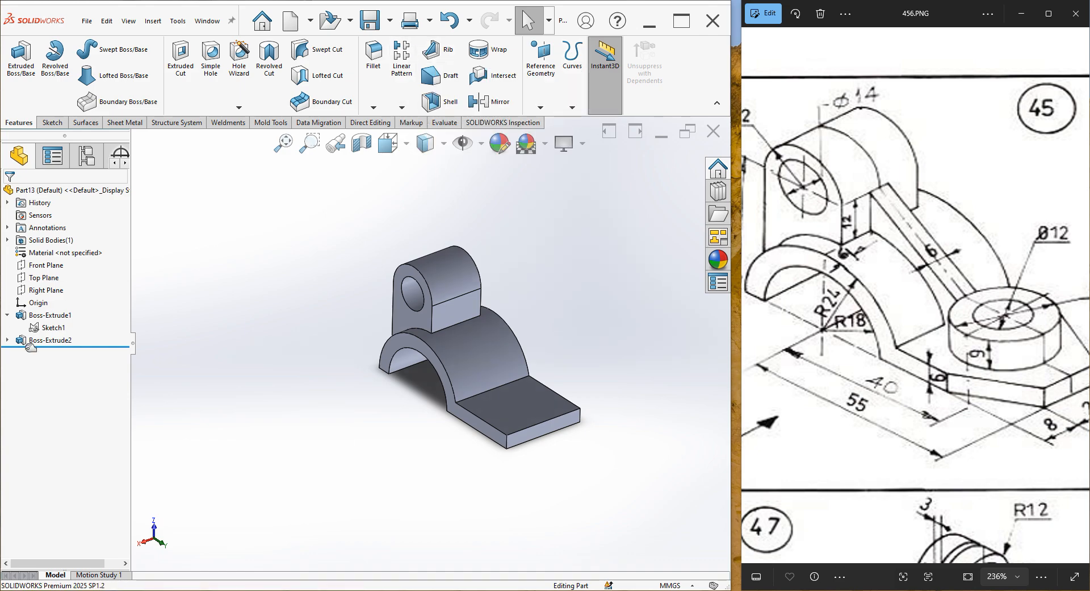
- Delete the lug's extrusion feature, Boss-Extrude2
right_click(46, 341)
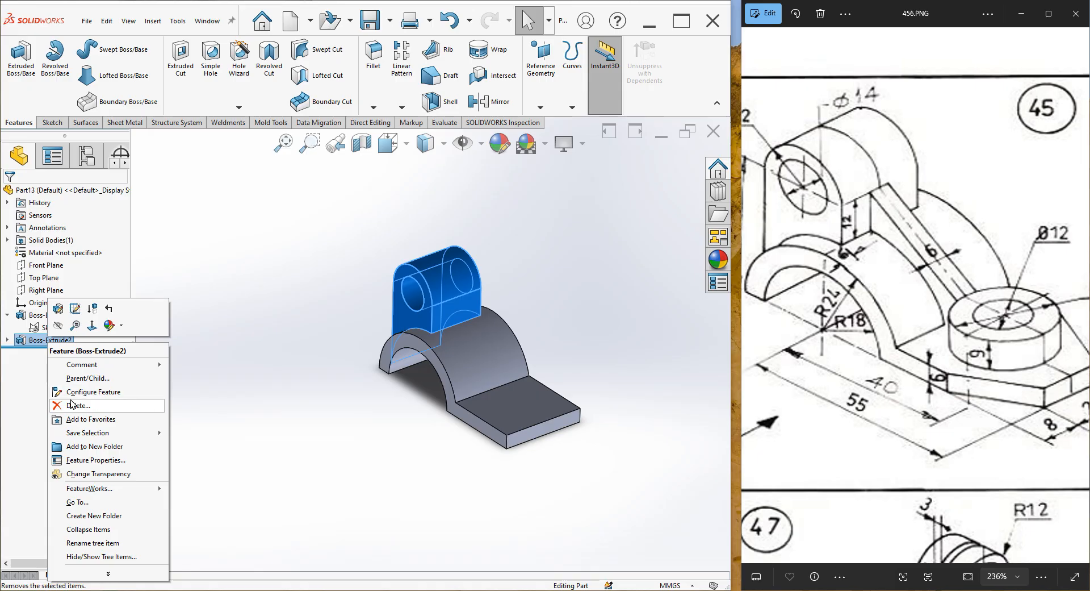
click(76, 404)
key(Return)
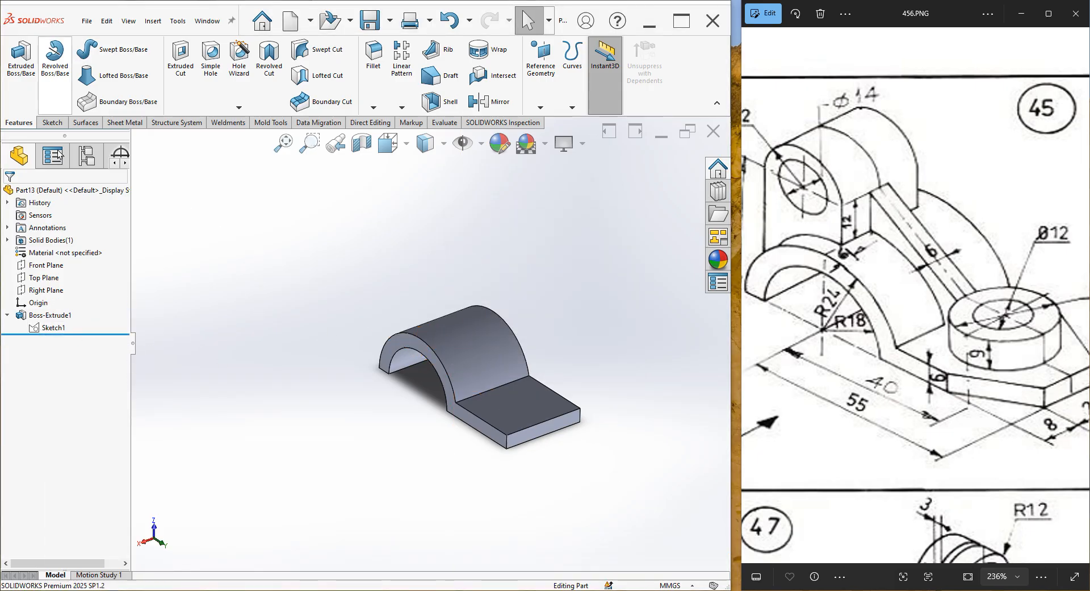
- Extrude the lug contour of Sketch1 with its hole 24 mm deep (36 − 12), Mid Plane, merged with the body
click(52, 327)
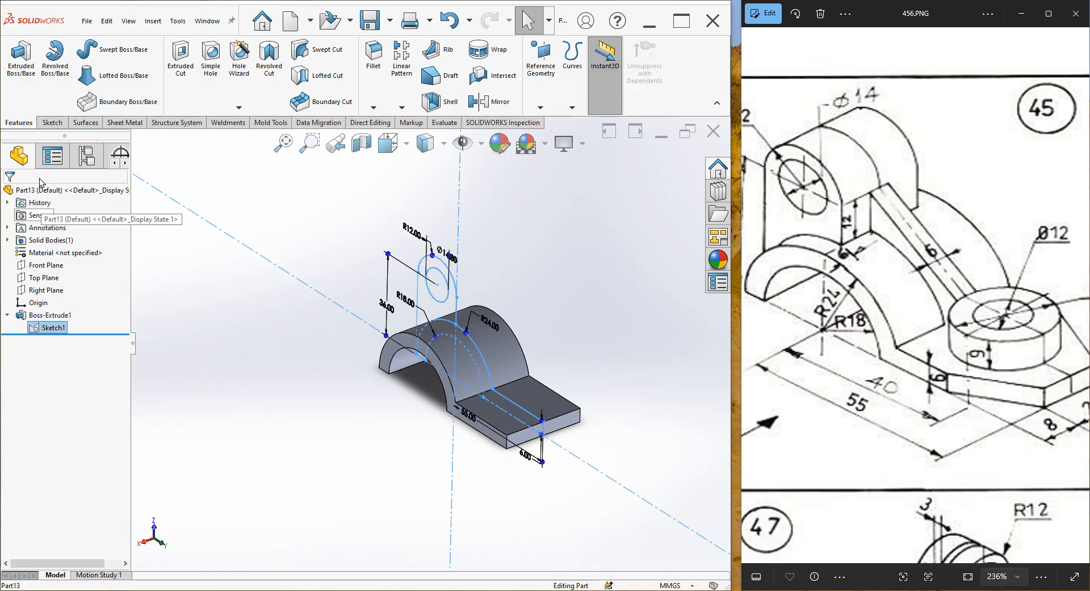
click(28, 89)
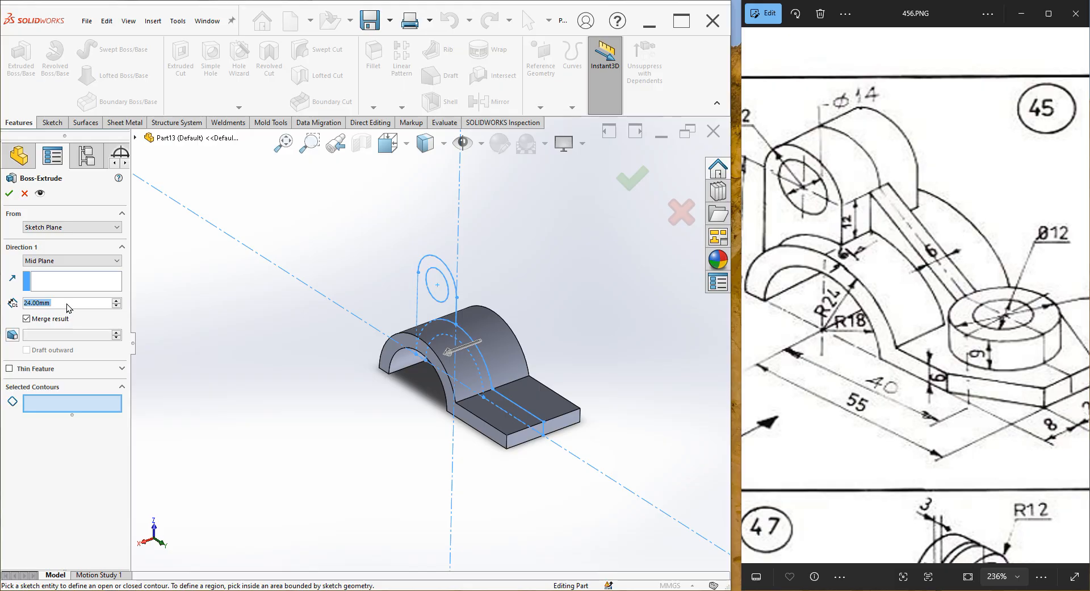
text(36)
key(Return)
click(71, 303)
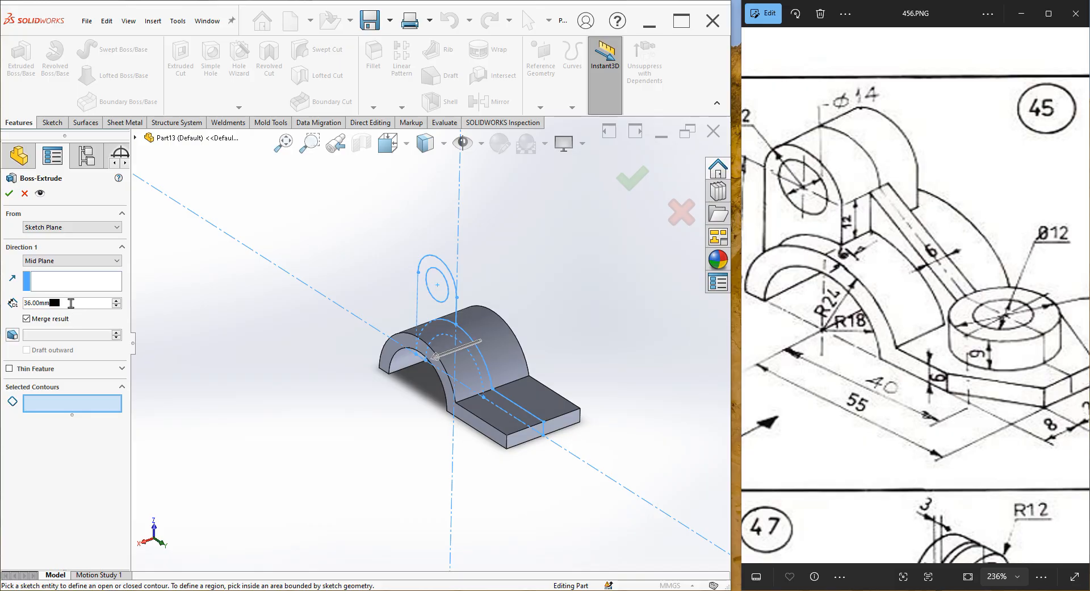
text(24)
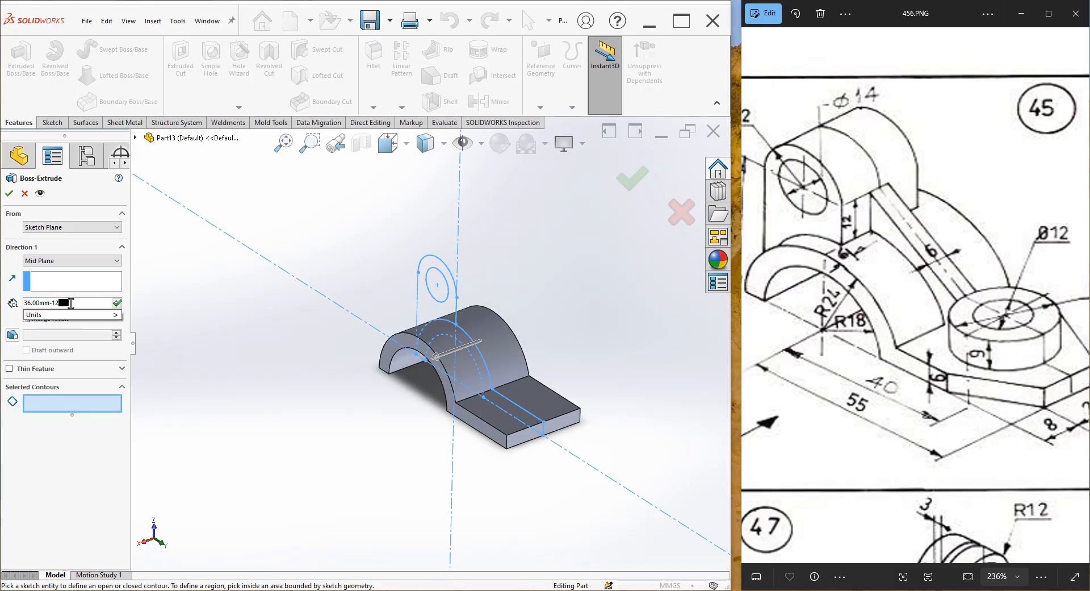
key(Return)
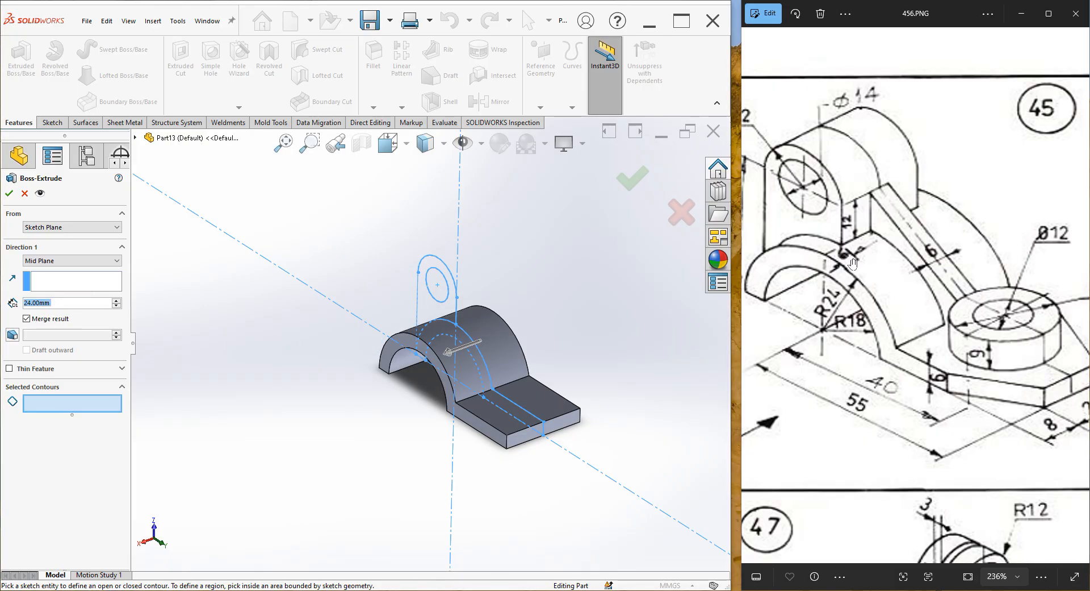
scroll(853, 263, up, 2)
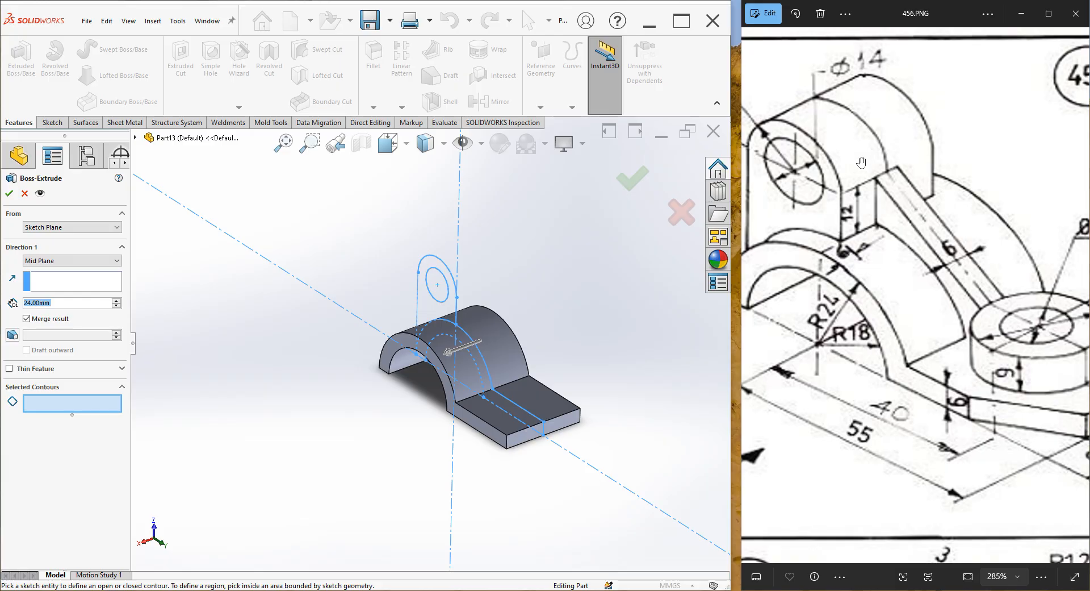
scroll(931, 319, down, 3)
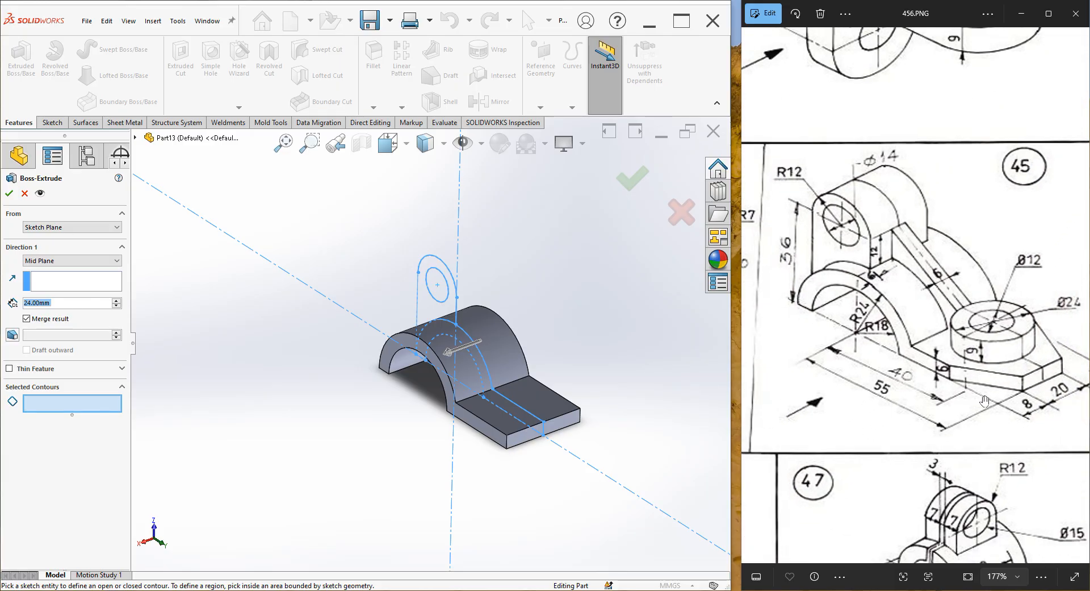
click(433, 323)
click(10, 193)
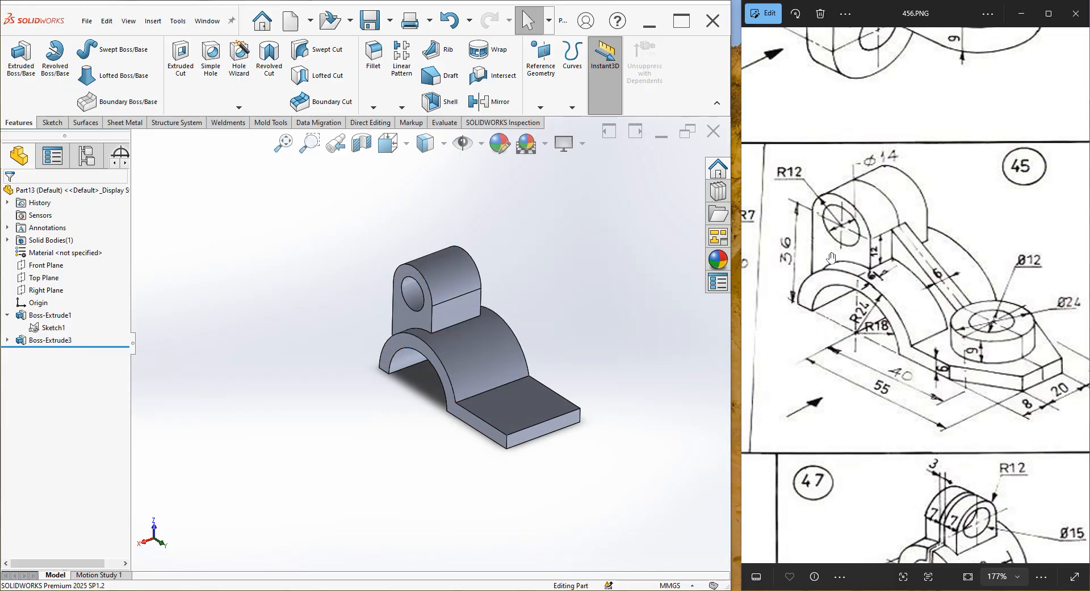
click(46, 265)
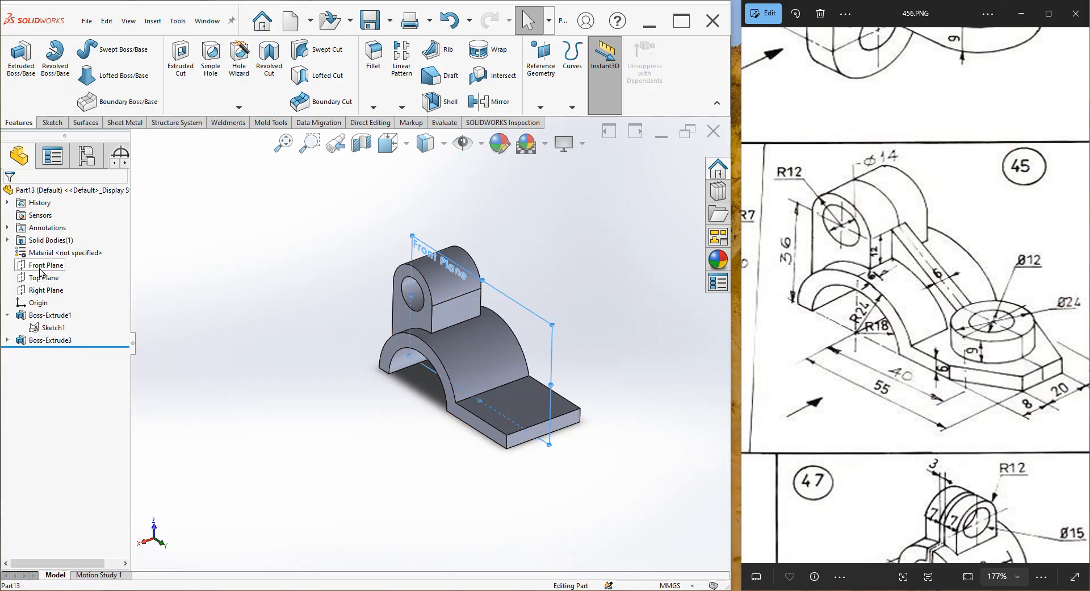
click(48, 256)
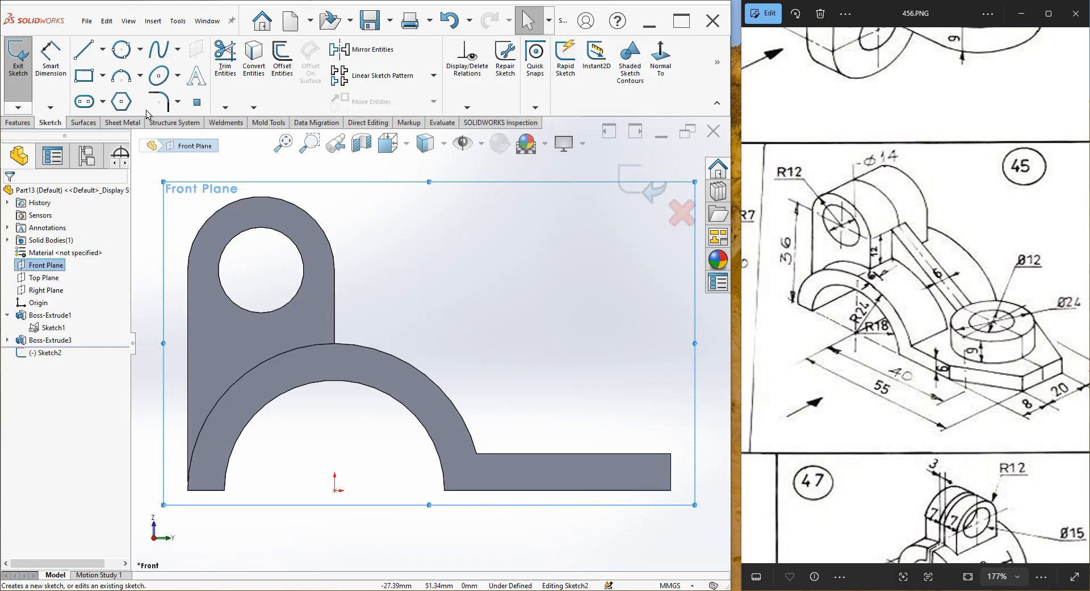
click(338, 277)
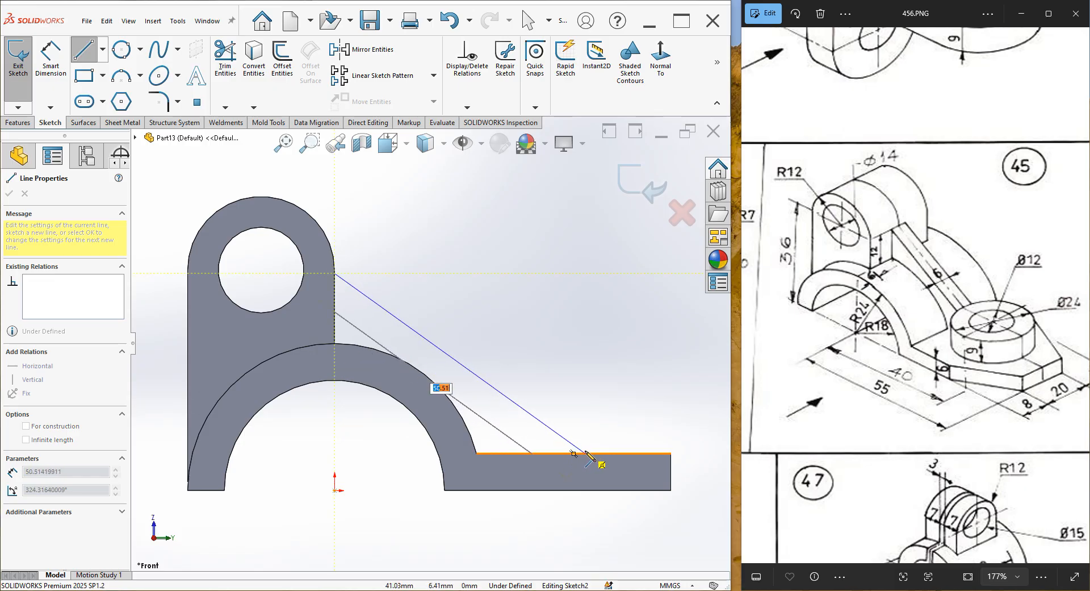
right_click(550, 318)
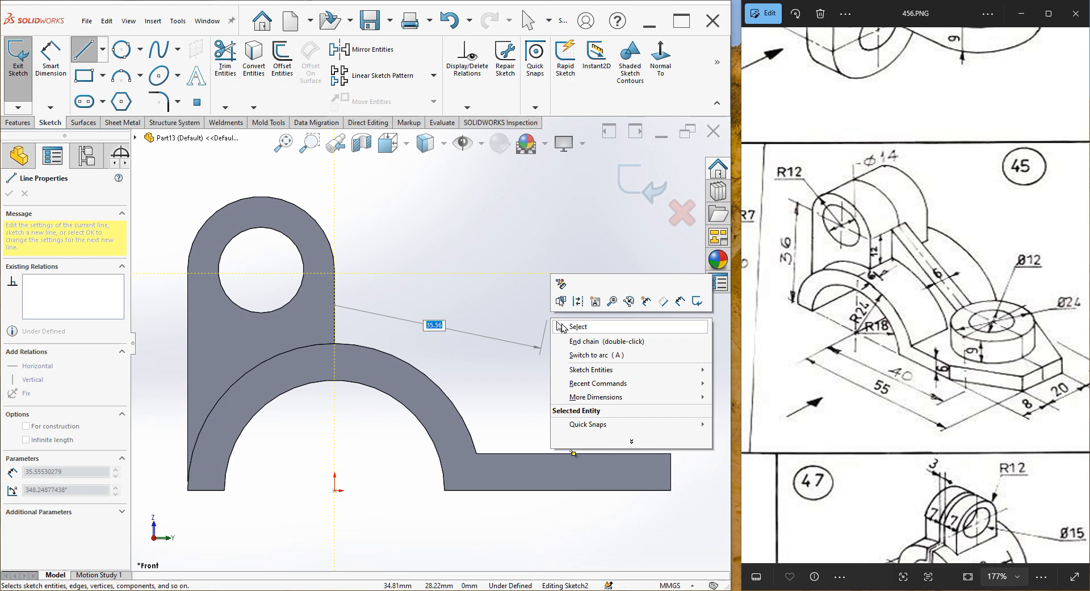
click(560, 326)
click(649, 193)
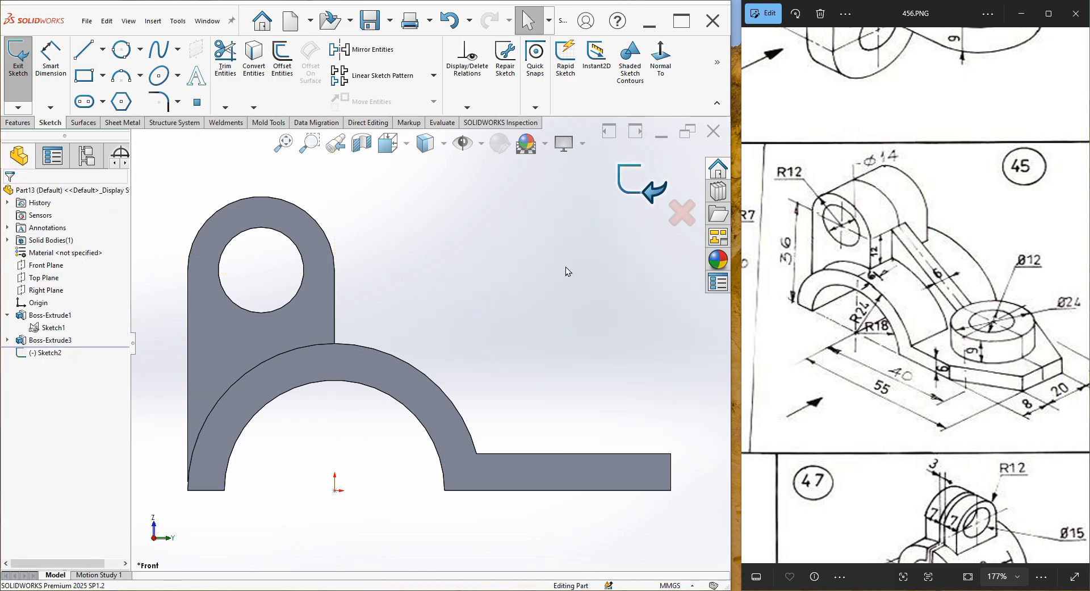
- Sketch a closed corner triangle, about 12 by 17 mm, with lines on the flange's top face at its outer corner
click(532, 462)
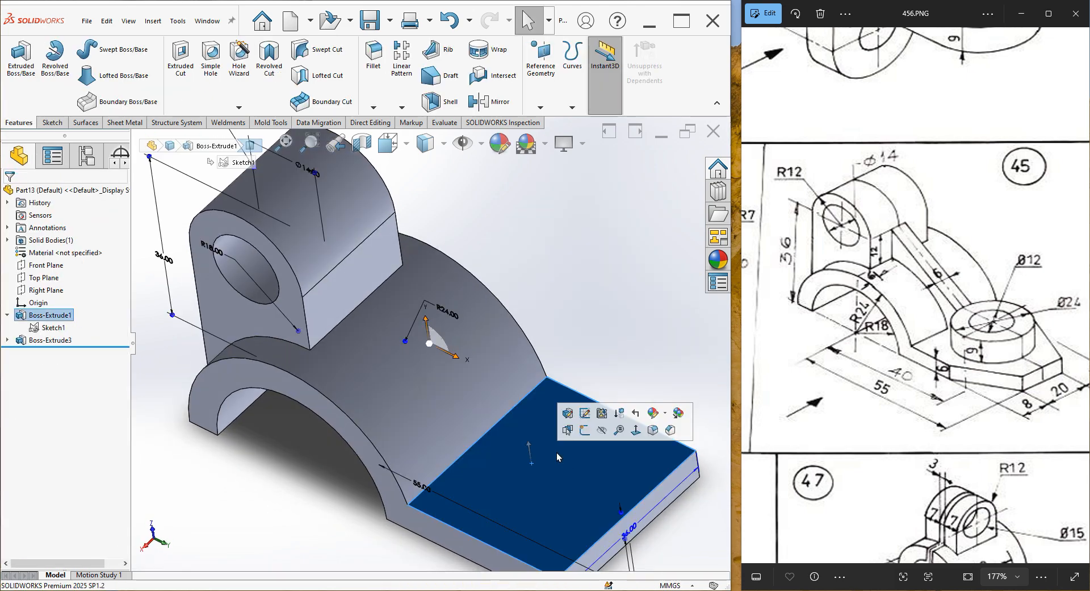
click(578, 433)
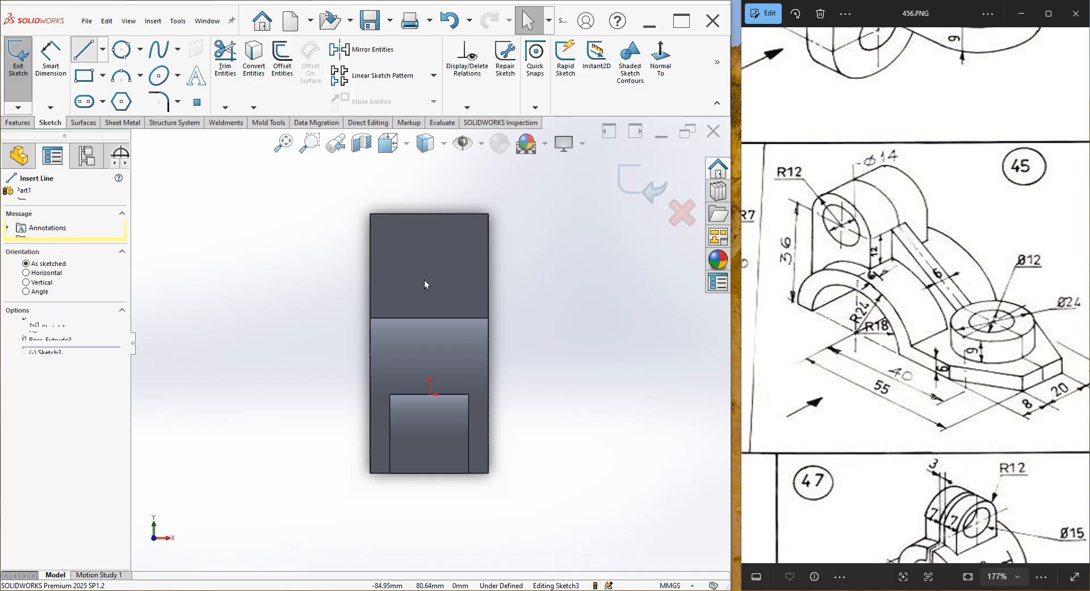
scroll(425, 280, down, 1)
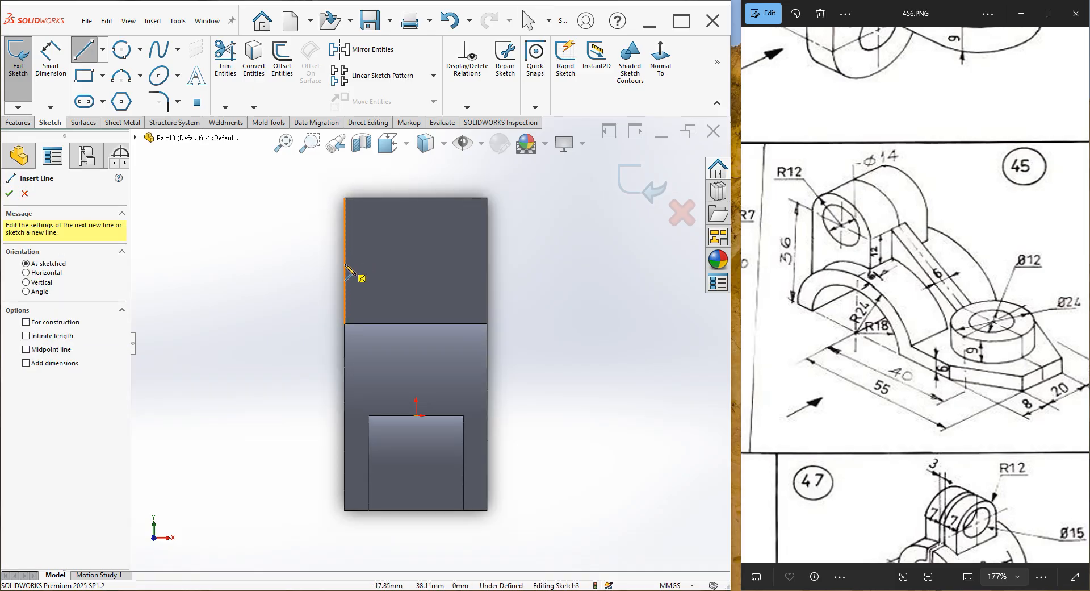
click(344, 264)
click(393, 197)
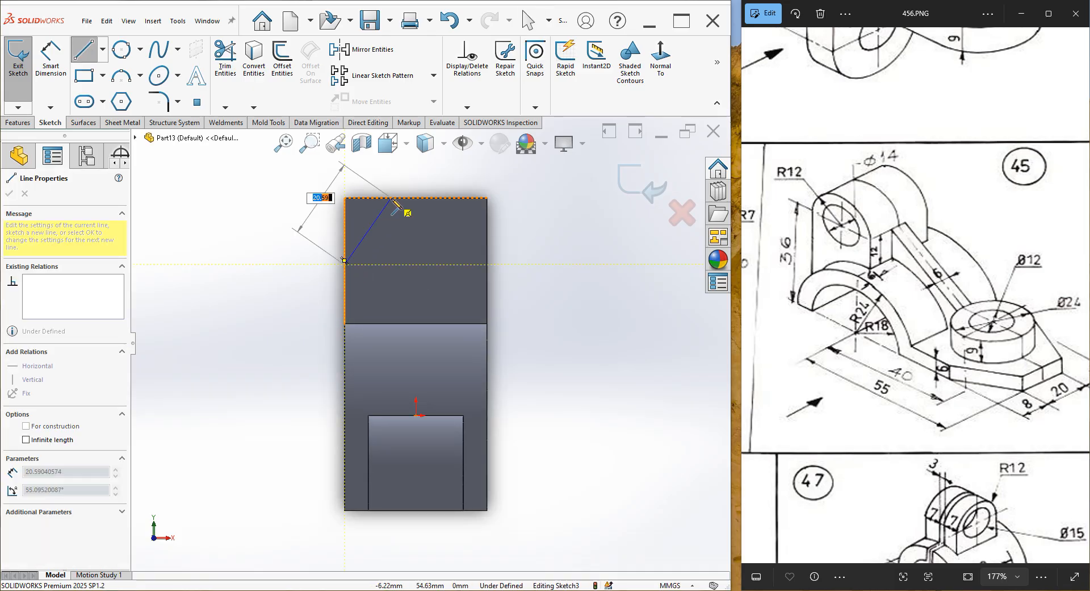
click(345, 198)
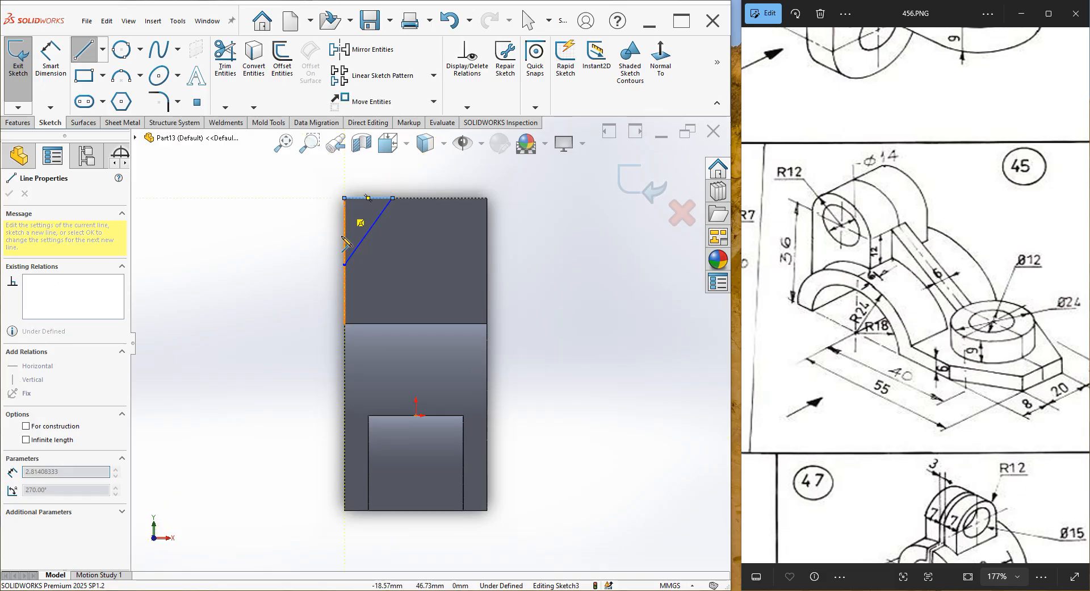
click(345, 264)
right_click(298, 227)
click(341, 241)
scroll(356, 188, down, 1)
key(Escape)
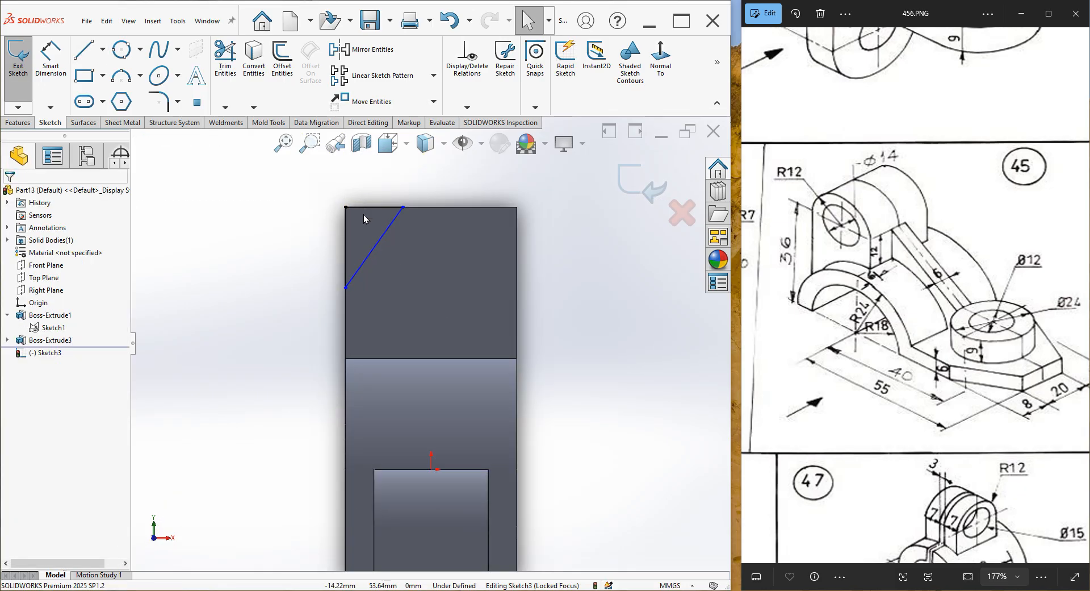
- Sketch two concentric circles, about 10 mm and 8 mm in diameter, centred across the flange face beside the corner triangle
click(121, 50)
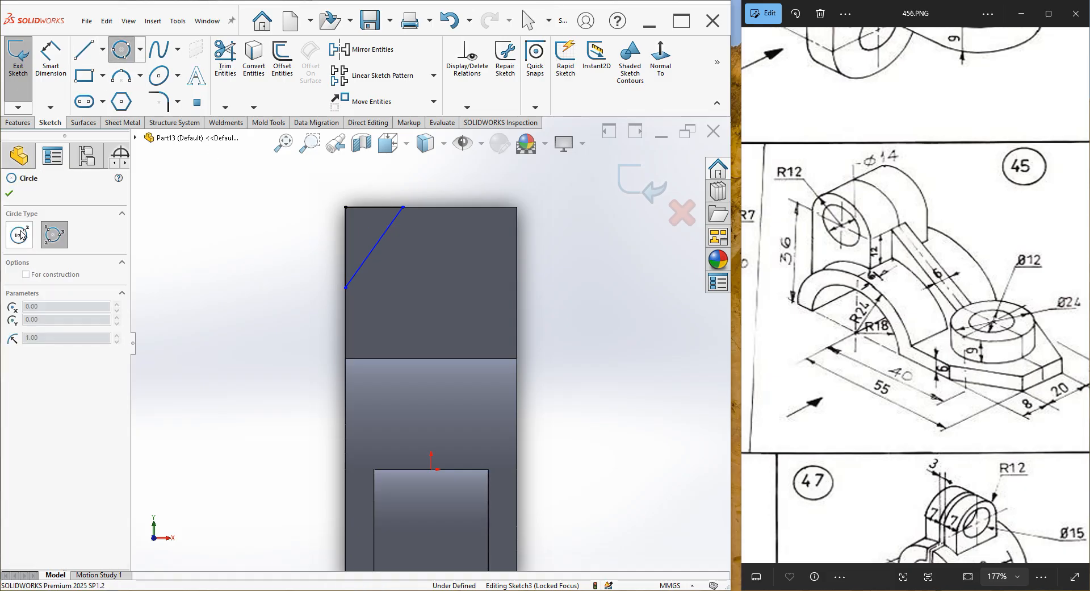
scroll(505, 309, down, 1)
scroll(471, 309, down, 1)
click(398, 250)
click(411, 283)
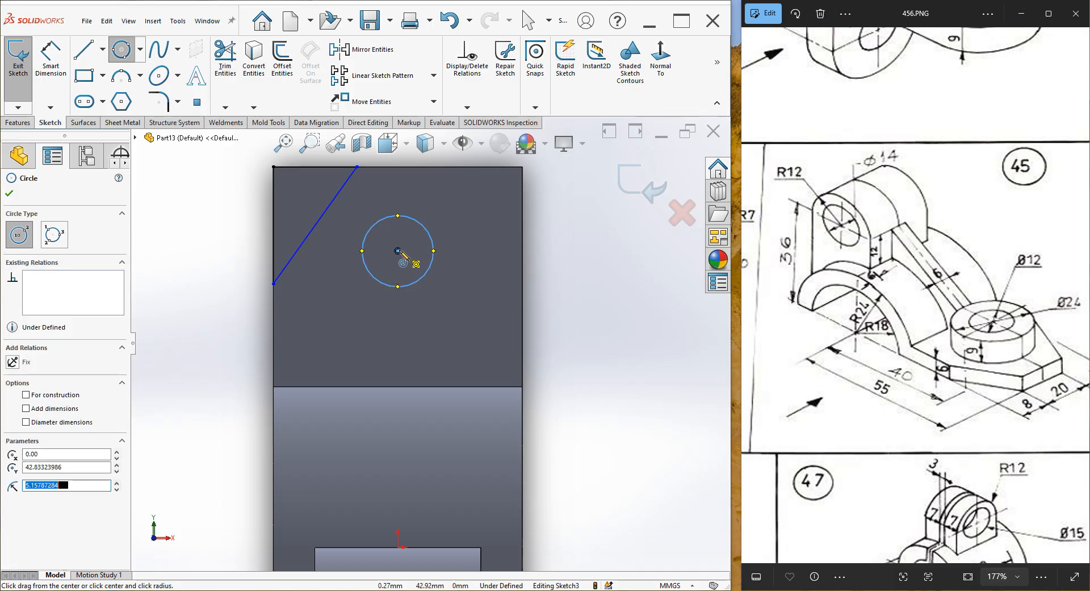
click(398, 251)
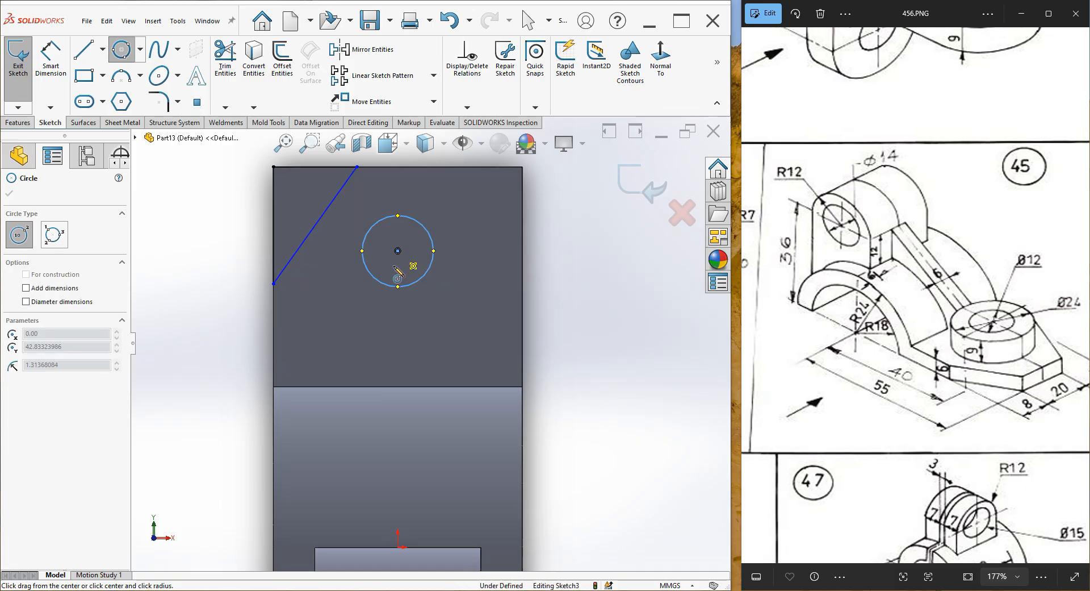
click(379, 269)
right_click(612, 240)
click(629, 240)
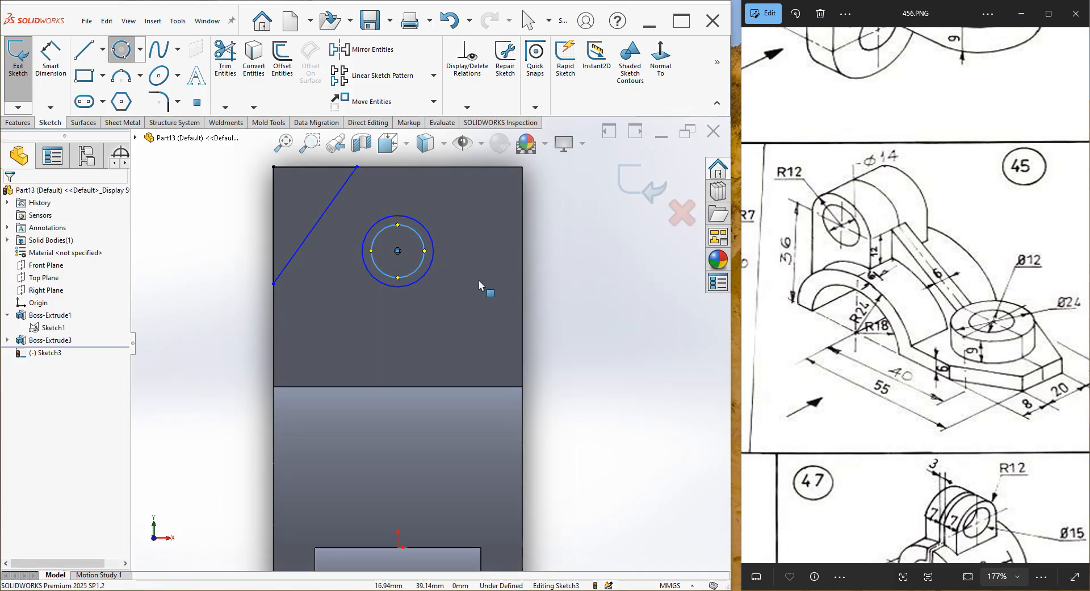
- Add a Vertical relation between the circles' common centre and the origin
click(398, 253)
key(f)
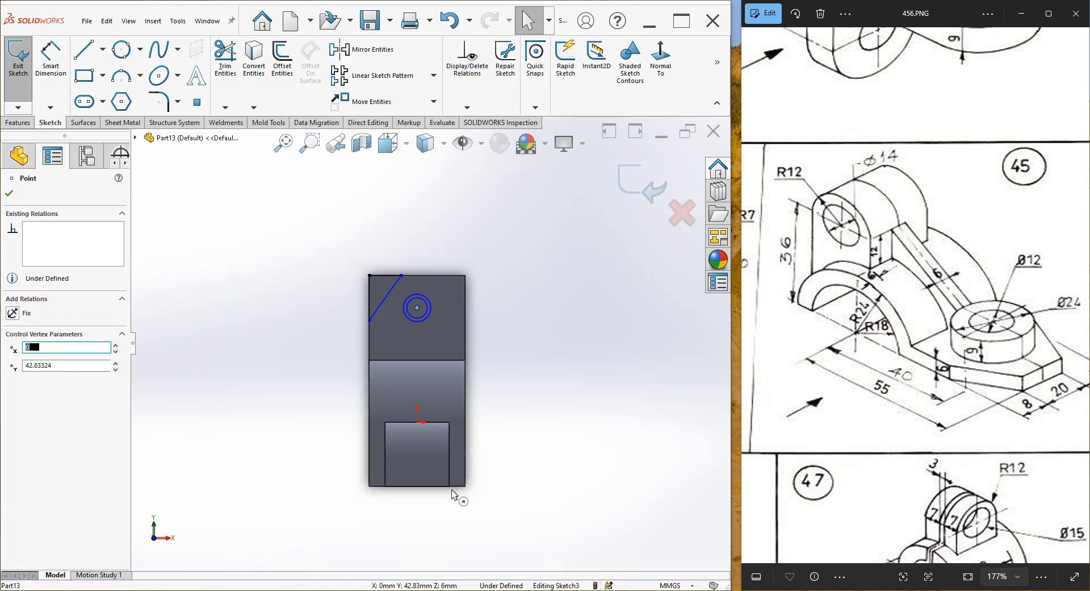
ctrl+click(417, 423)
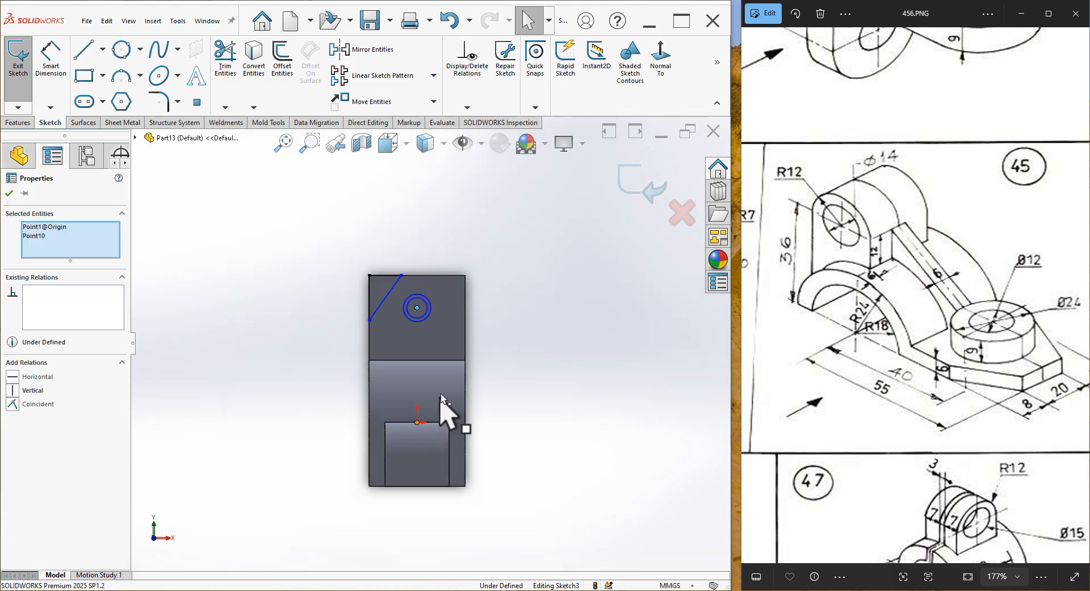
click(470, 375)
click(519, 278)
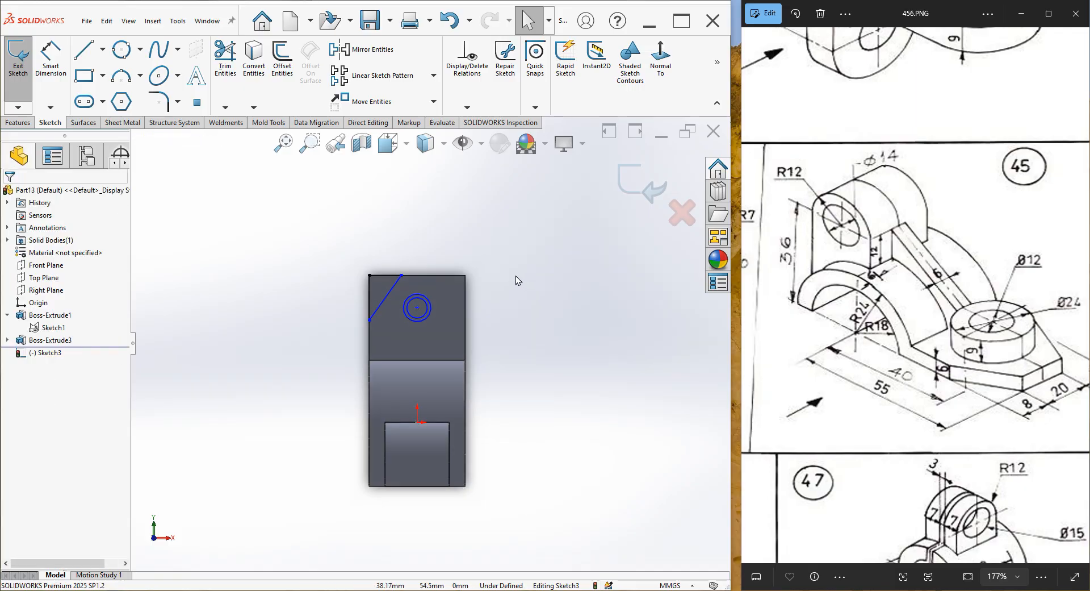
- Dimension the outer circle on the flange face with a diameter of 24 mm
scroll(519, 277, down, 3)
click(46, 71)
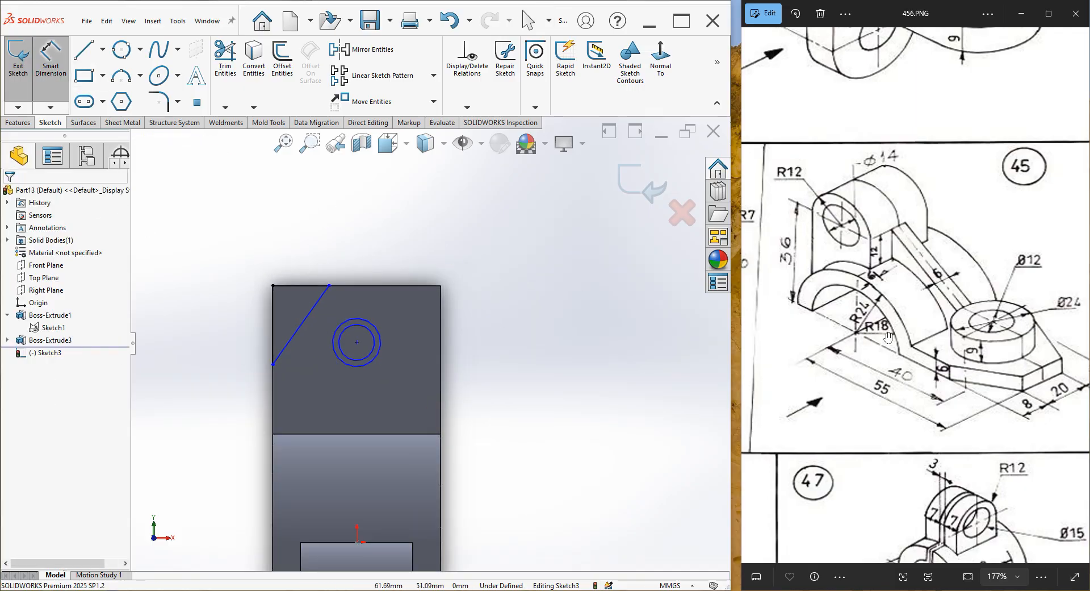
drag(974, 292, 958, 287)
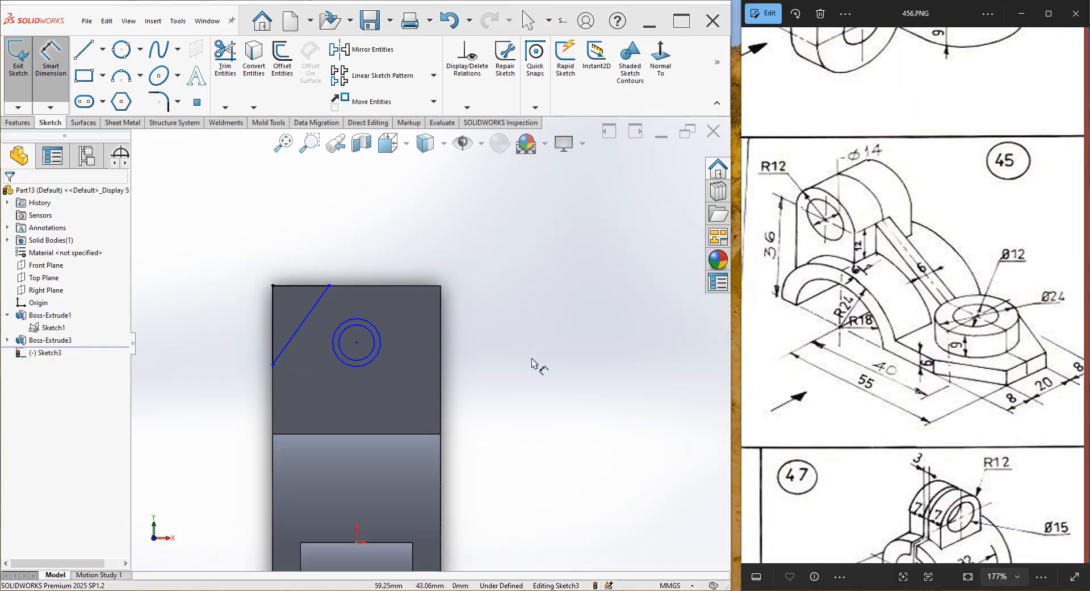
click(374, 358)
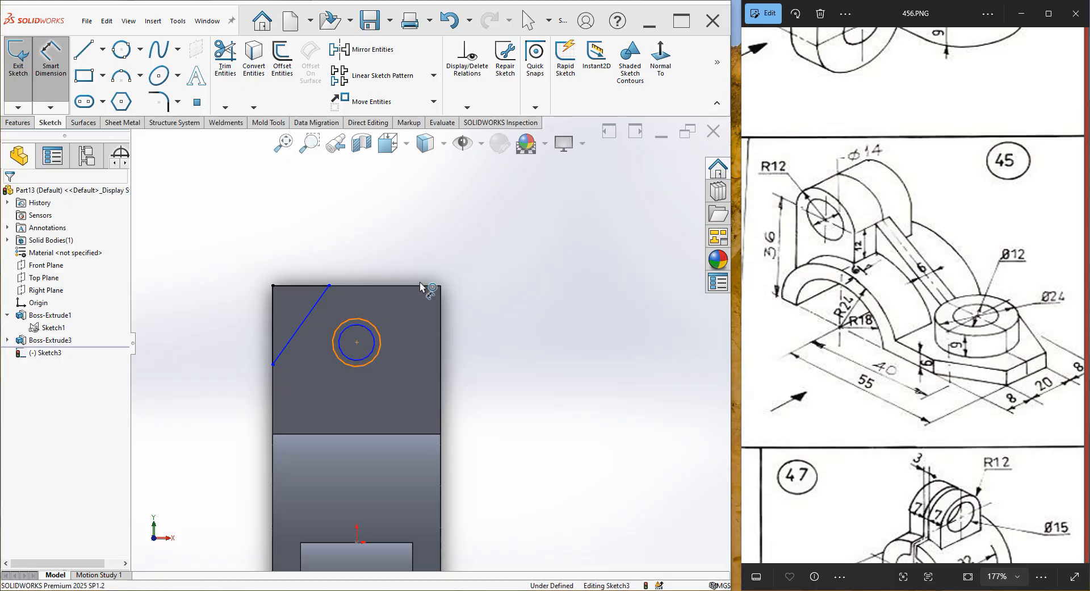
click(379, 249)
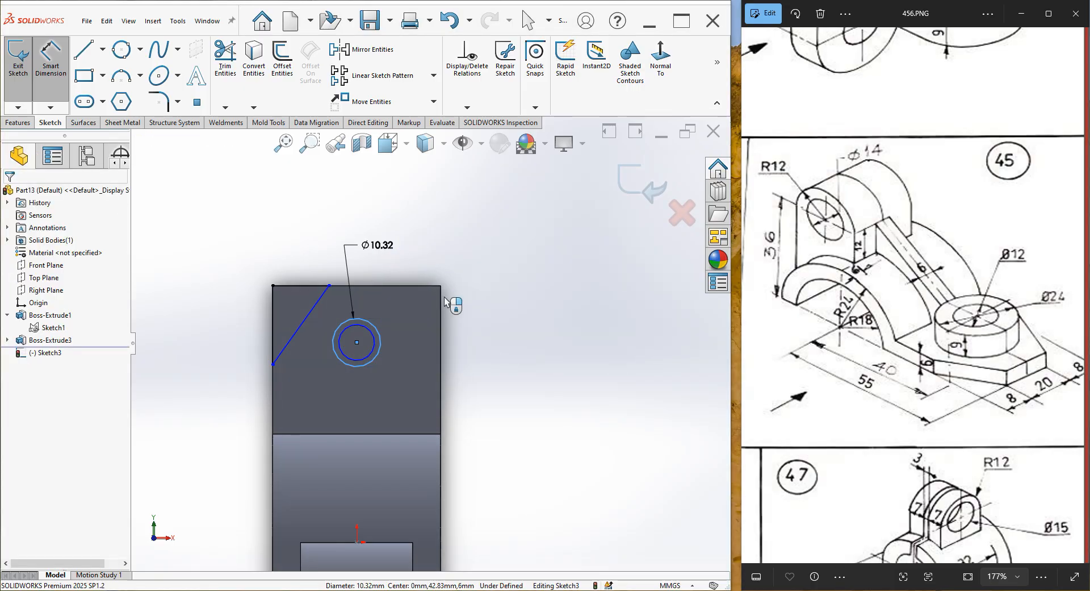
text(24)
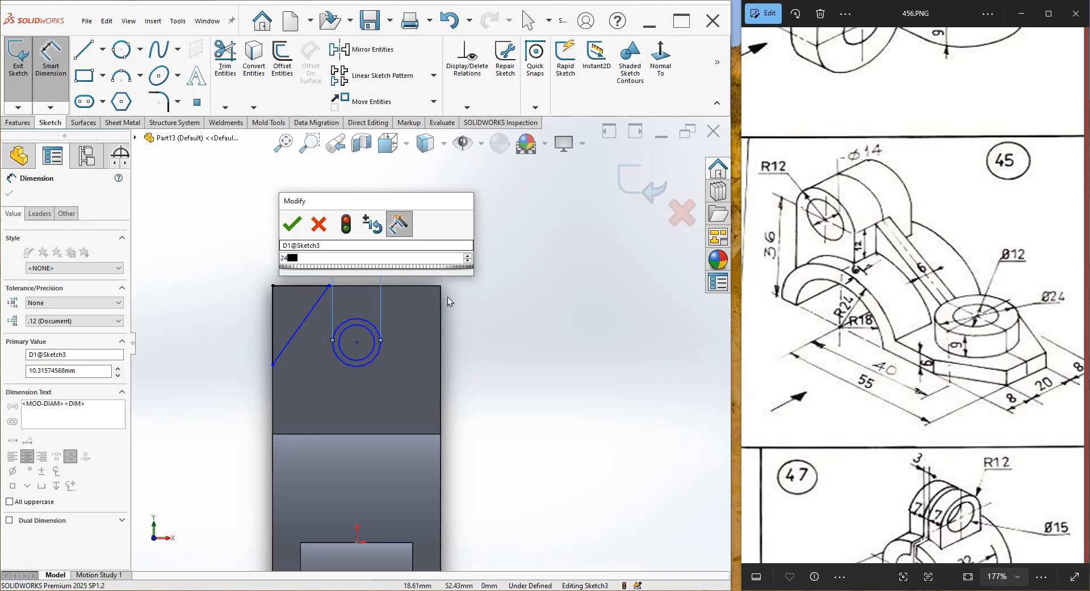
key(Return)
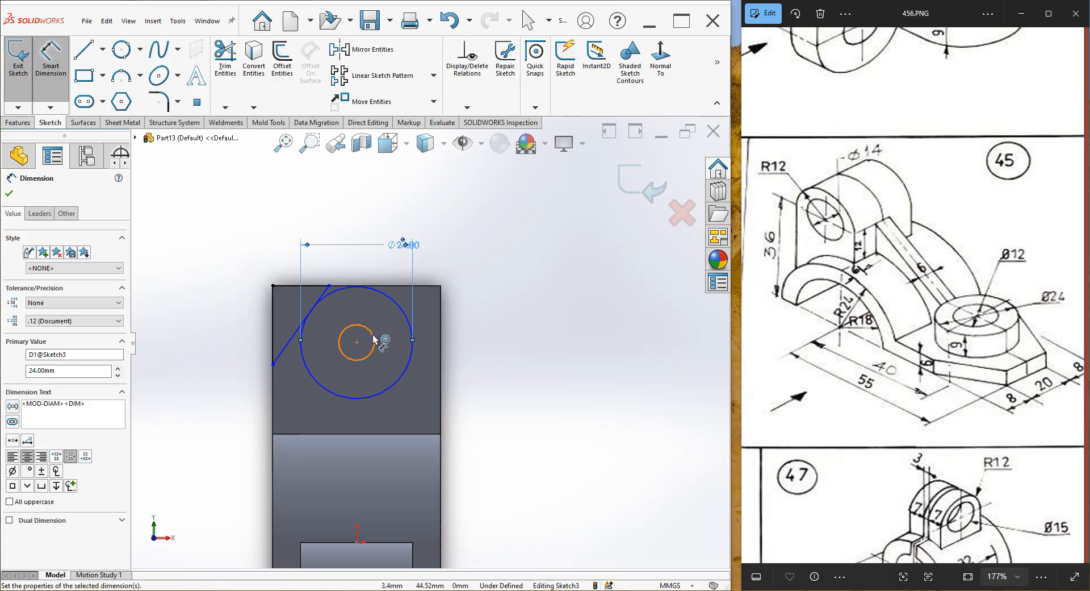
- Dimension the inner circle on the flange face with a diameter of 12 mm
click(369, 329)
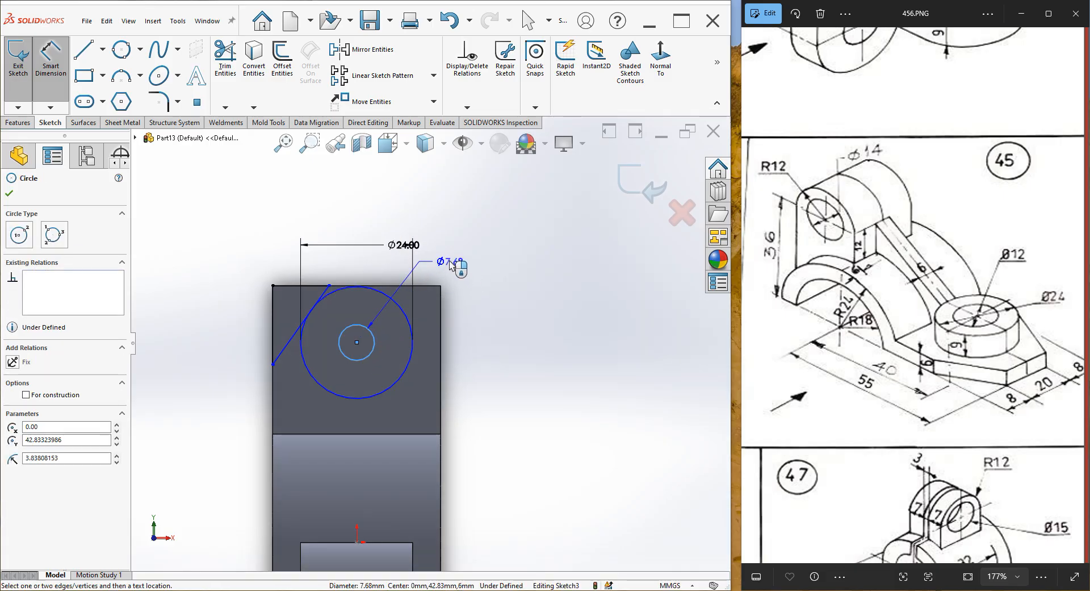
click(452, 266)
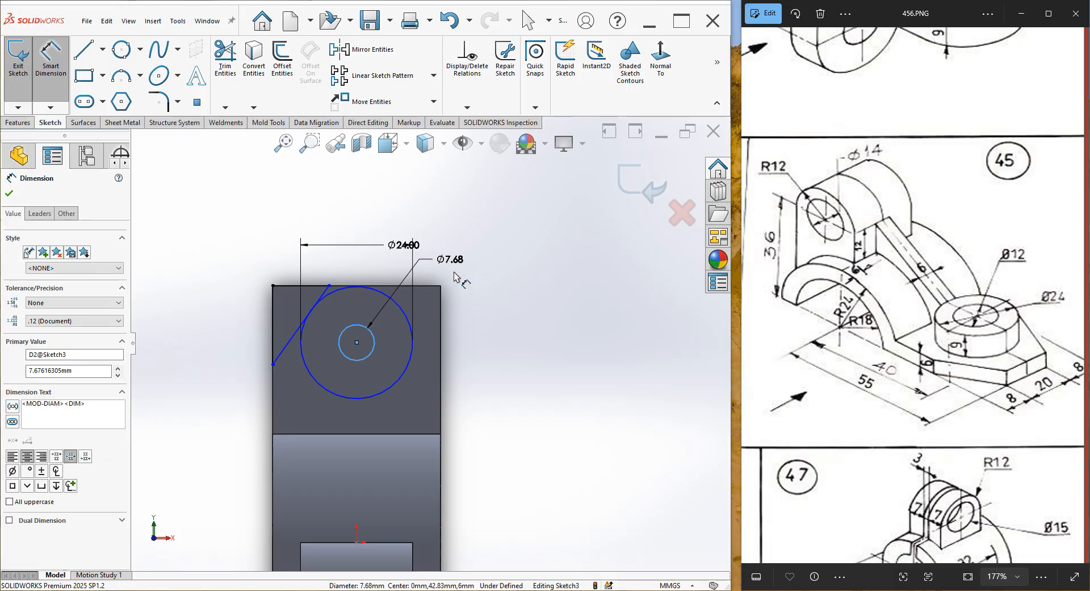
text(12)
key(Return)
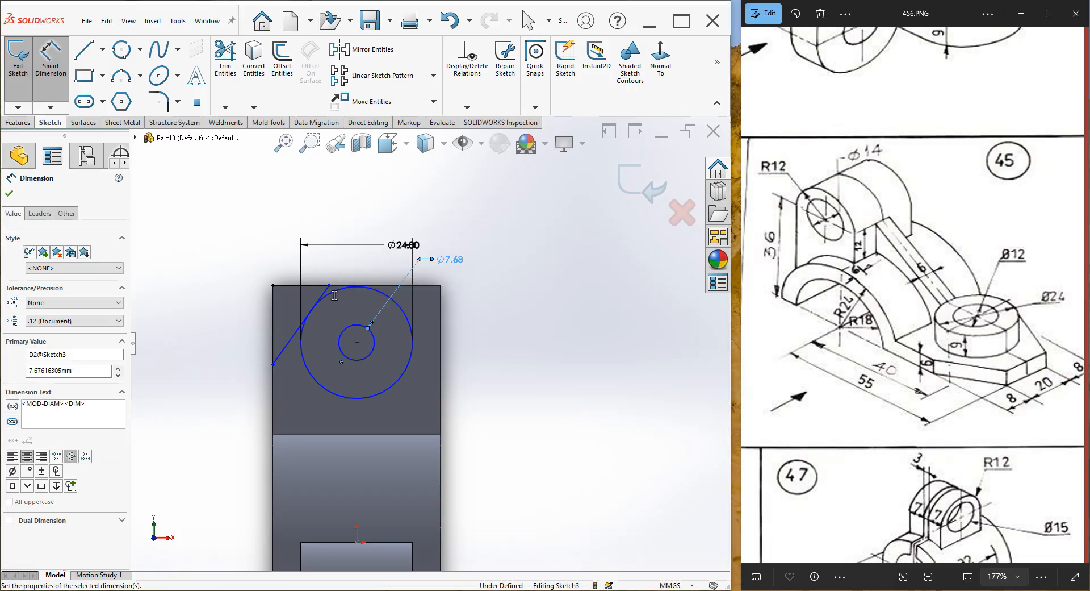
- Dimension the corner triangle's side along the flange's end edge to 8 mm
click(274, 286)
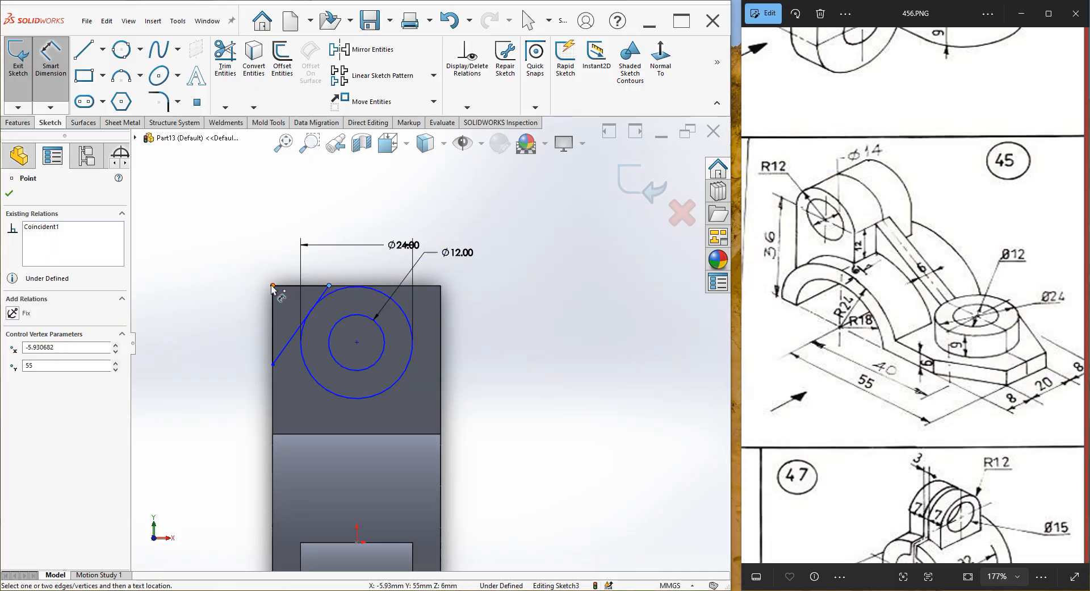
click(229, 255)
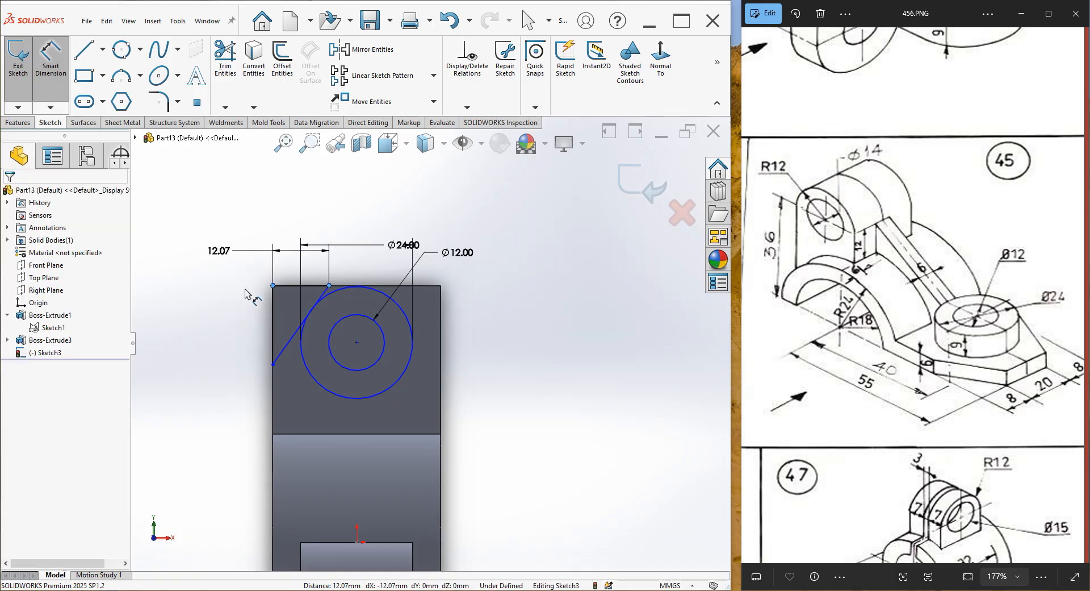
text(8)
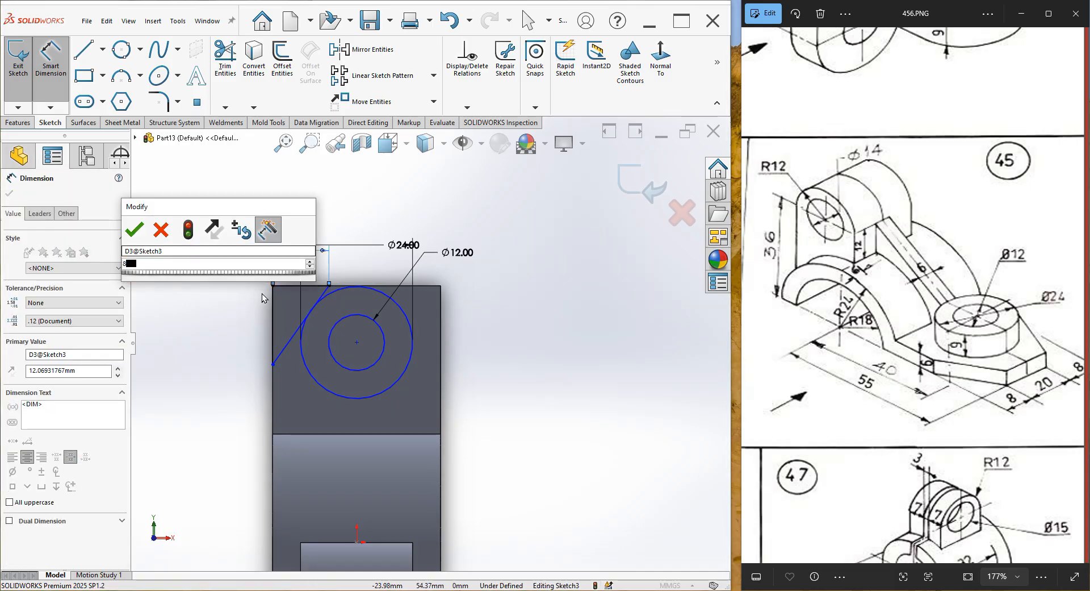
key(Return)
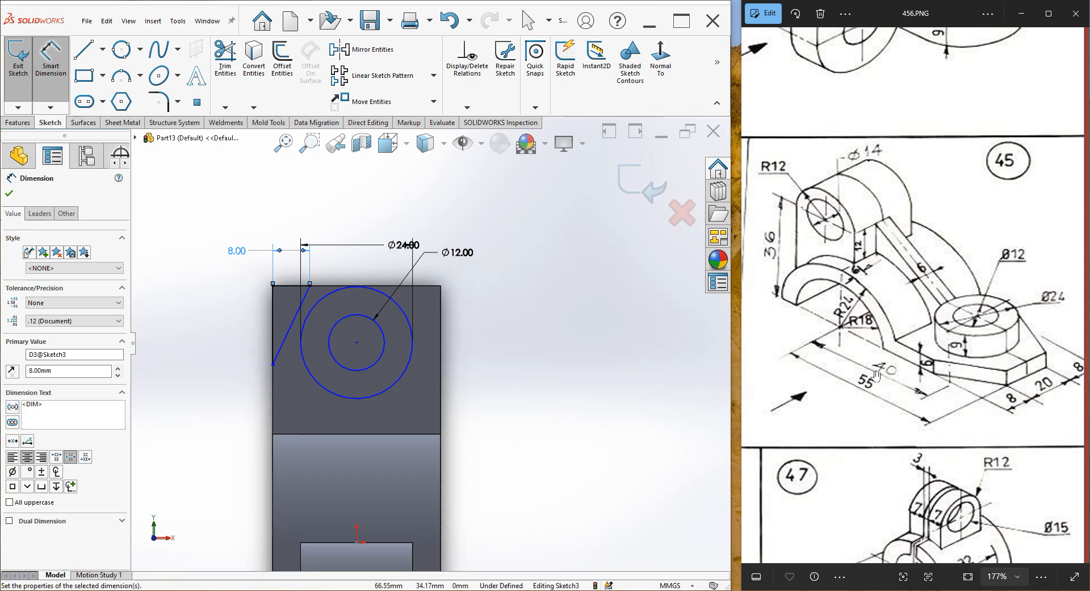
- Dimension the distance along the flange from the origin to the corner triangle's inner vertex as 40 mm
click(274, 365)
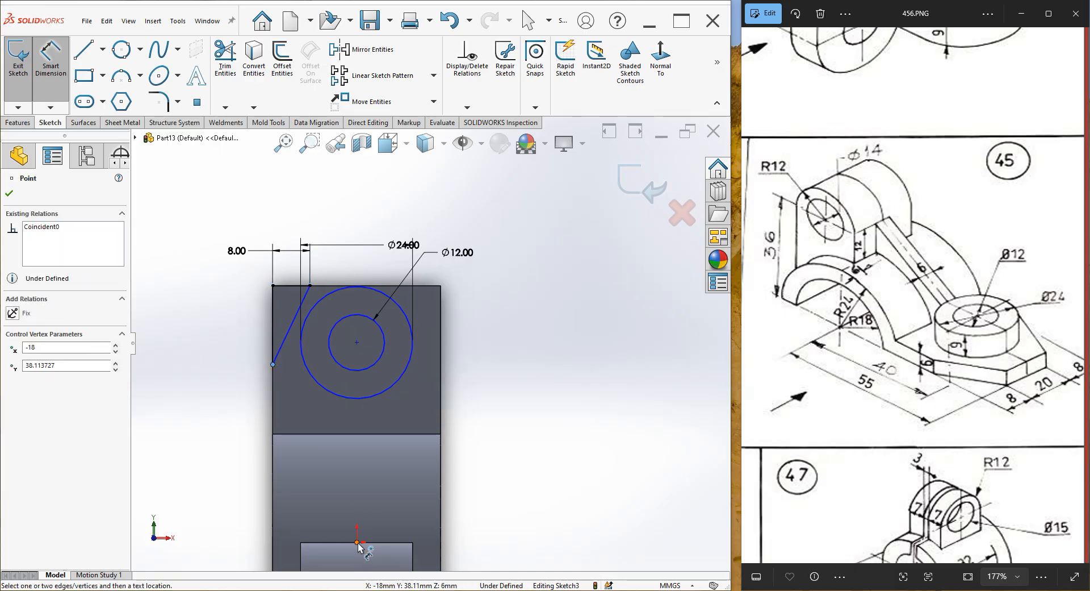
click(358, 543)
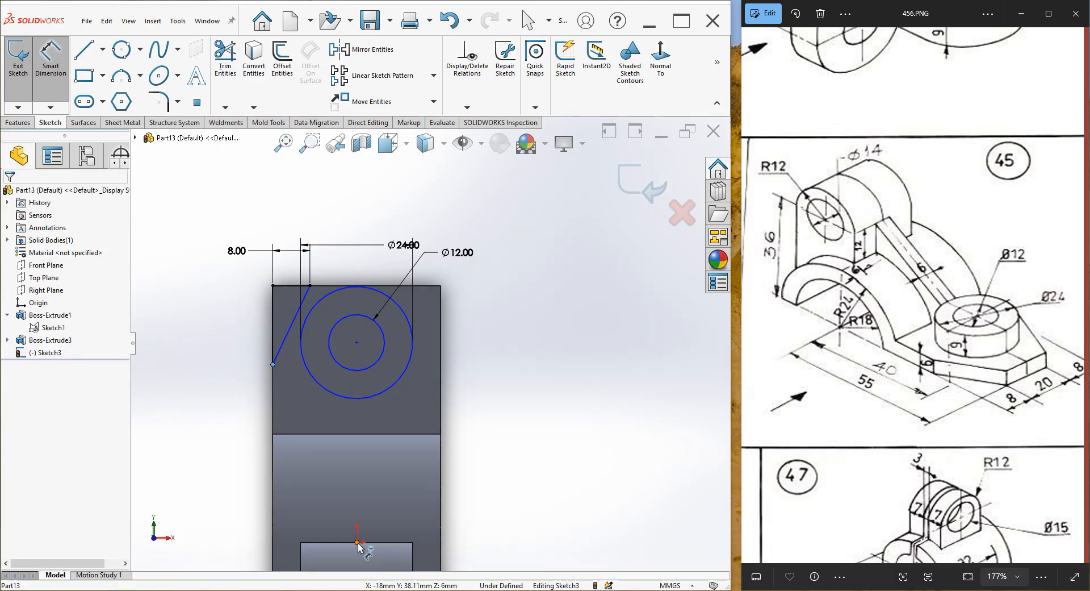
click(224, 514)
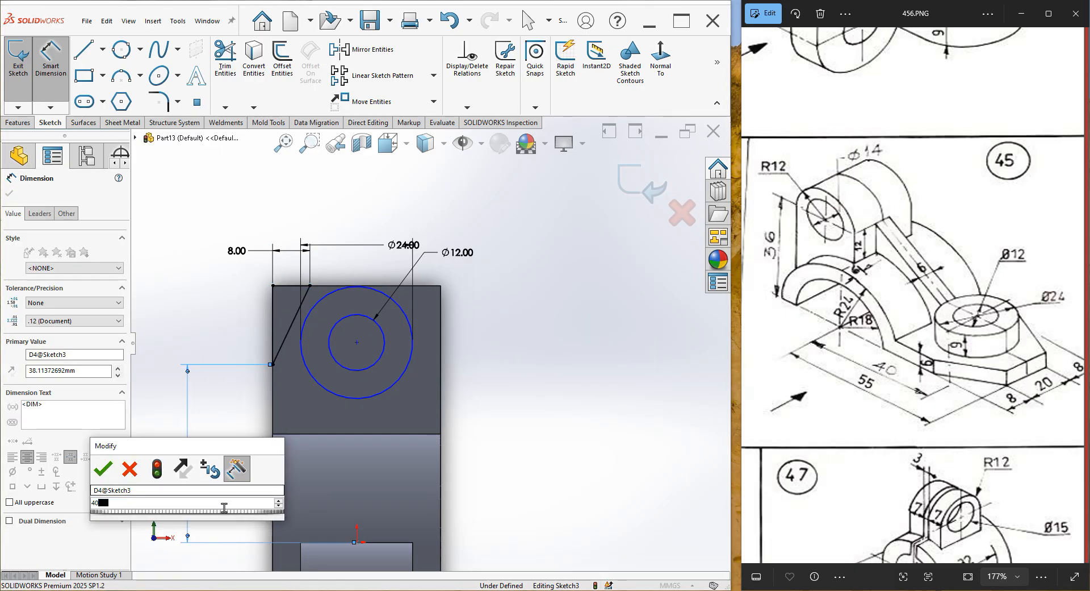
key(Return)
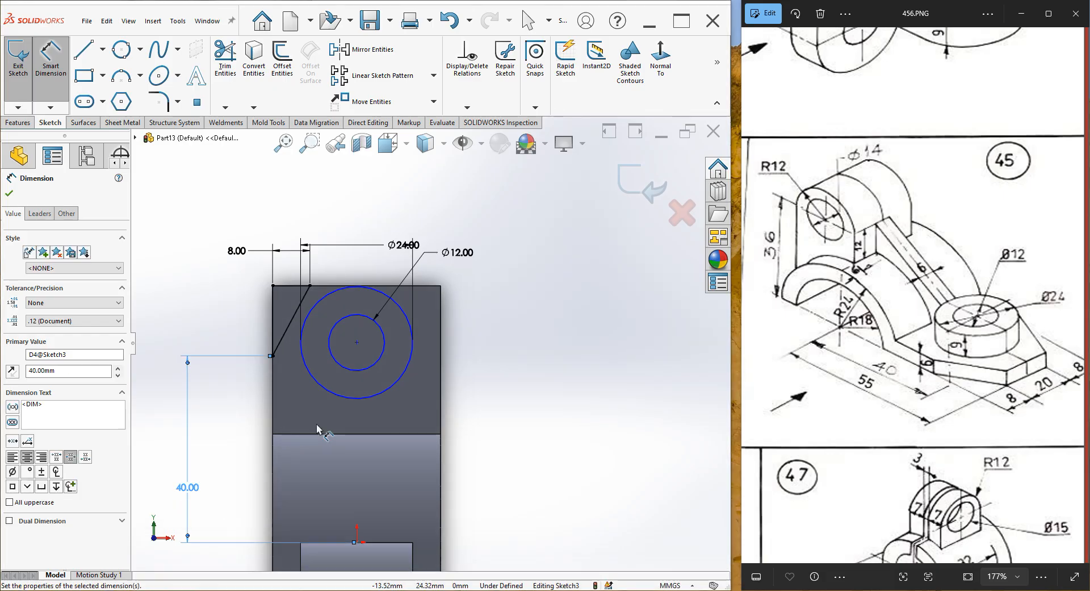
- Dimension the distance along the flange from the origin to the centre of the two circles as 40 mm
click(357, 342)
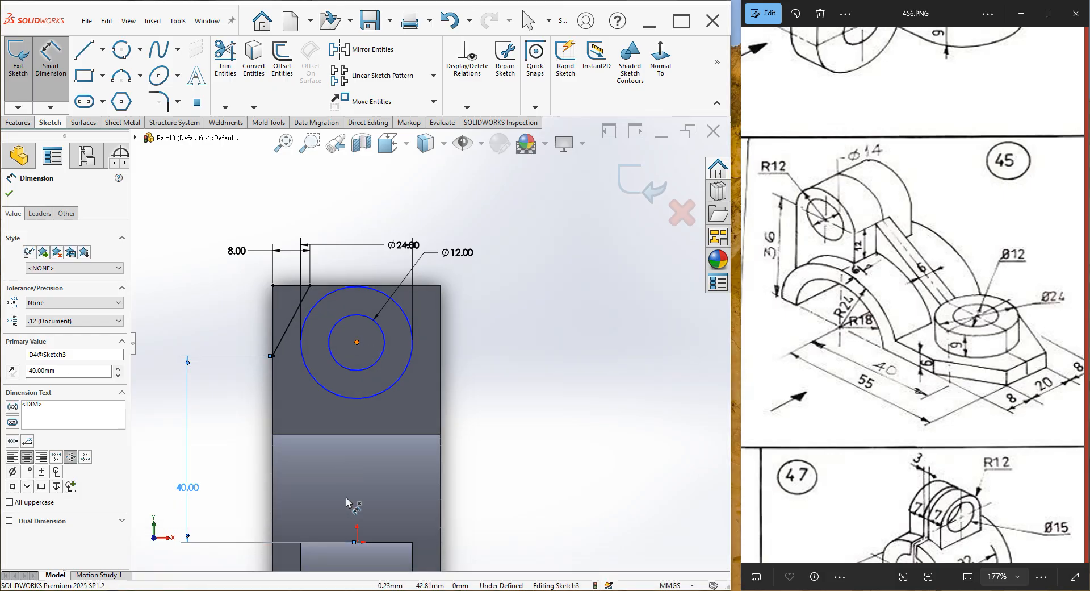
click(357, 542)
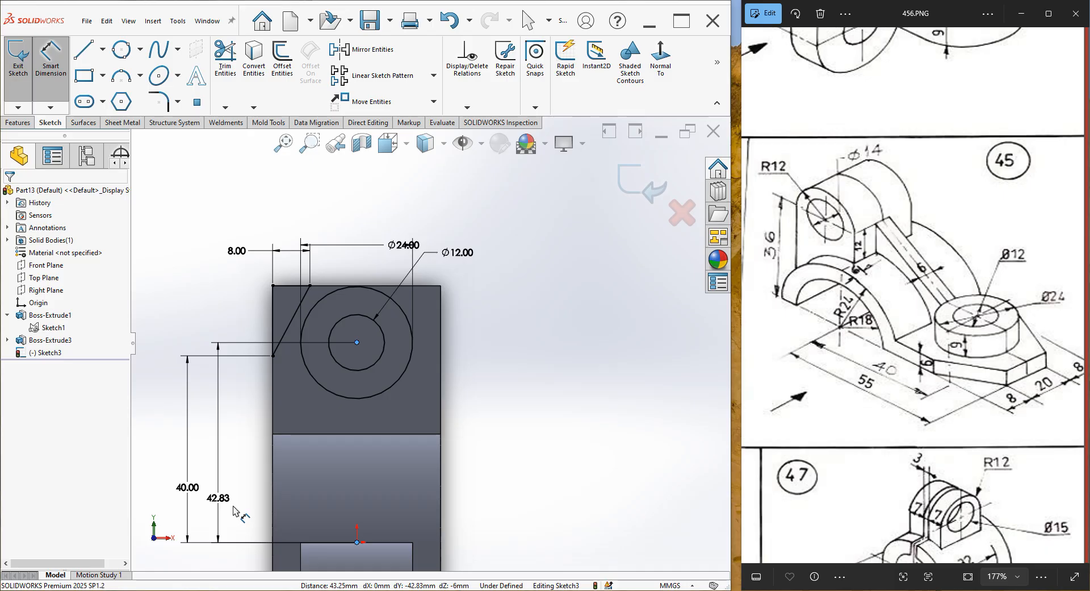
click(238, 505)
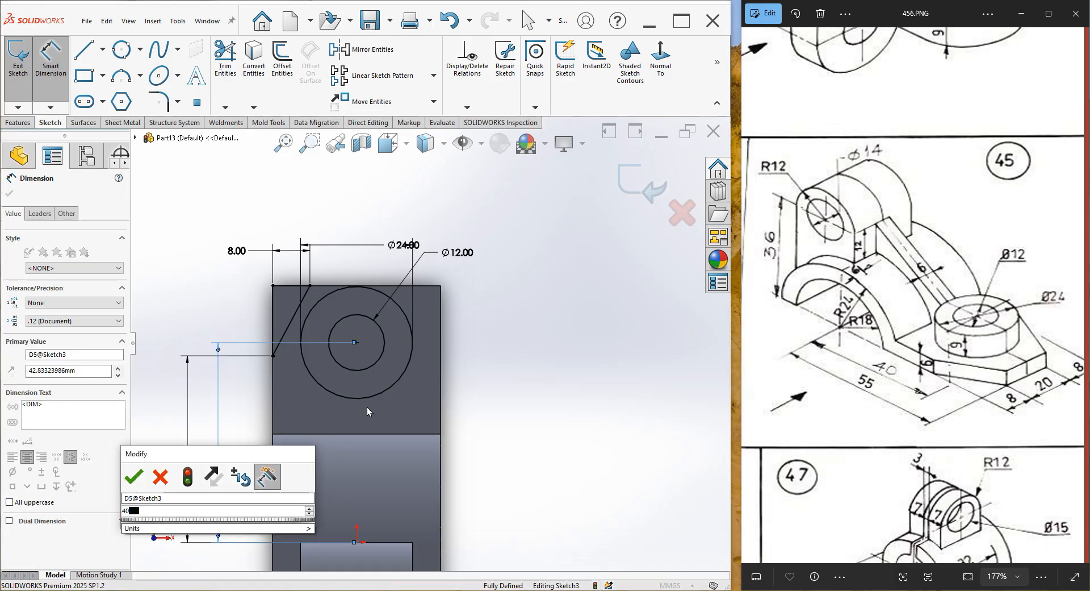
key(Return)
right_click(515, 305)
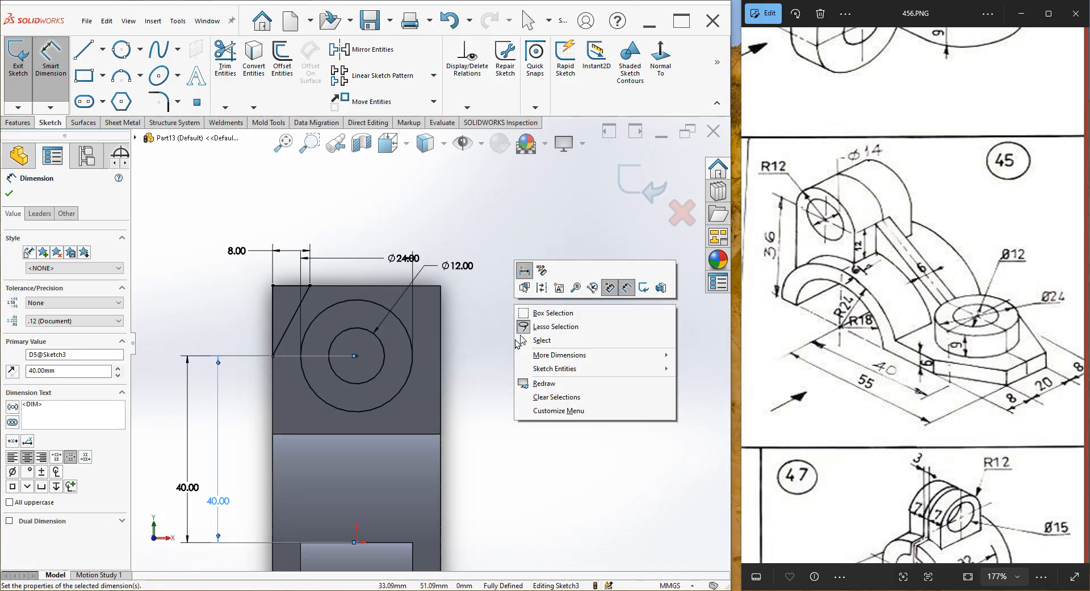
click(523, 341)
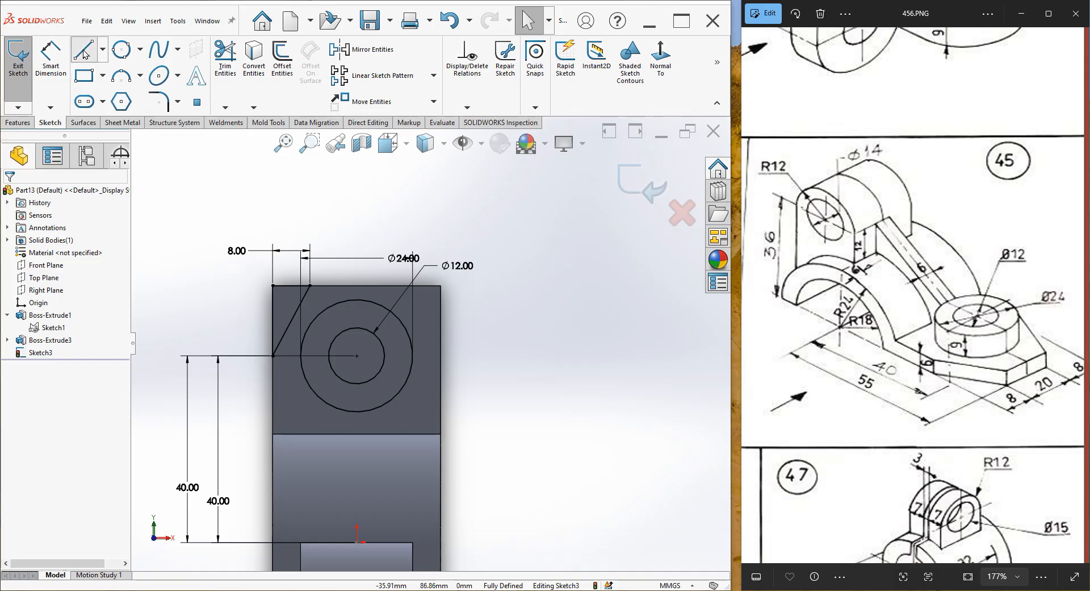
- Draw an infinite vertical construction line through the centre of the flange's circles
key(l)
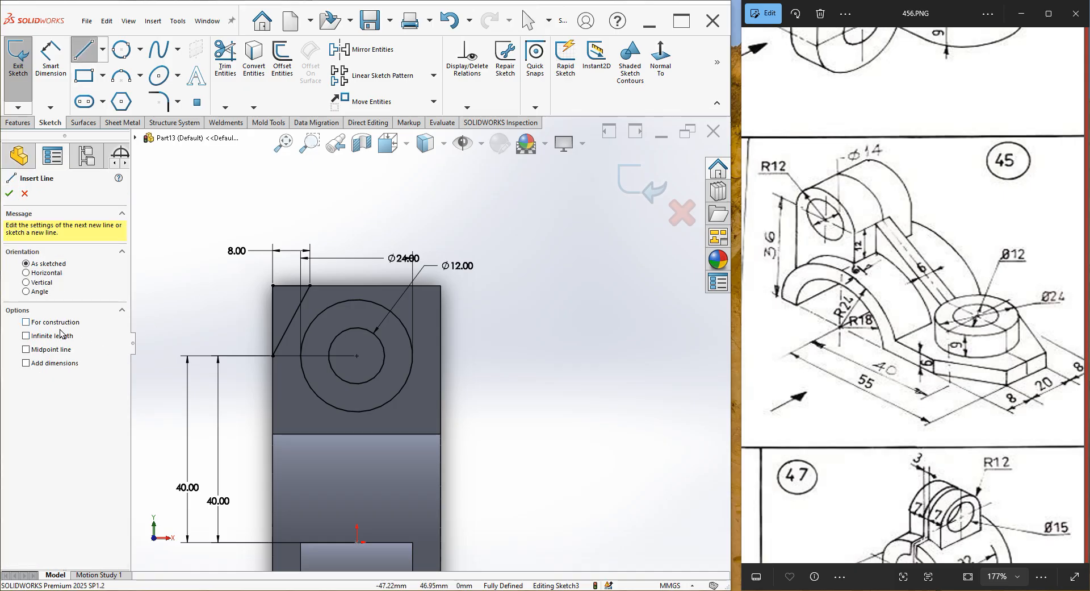
click(66, 338)
click(357, 356)
click(359, 383)
right_click(500, 319)
click(518, 331)
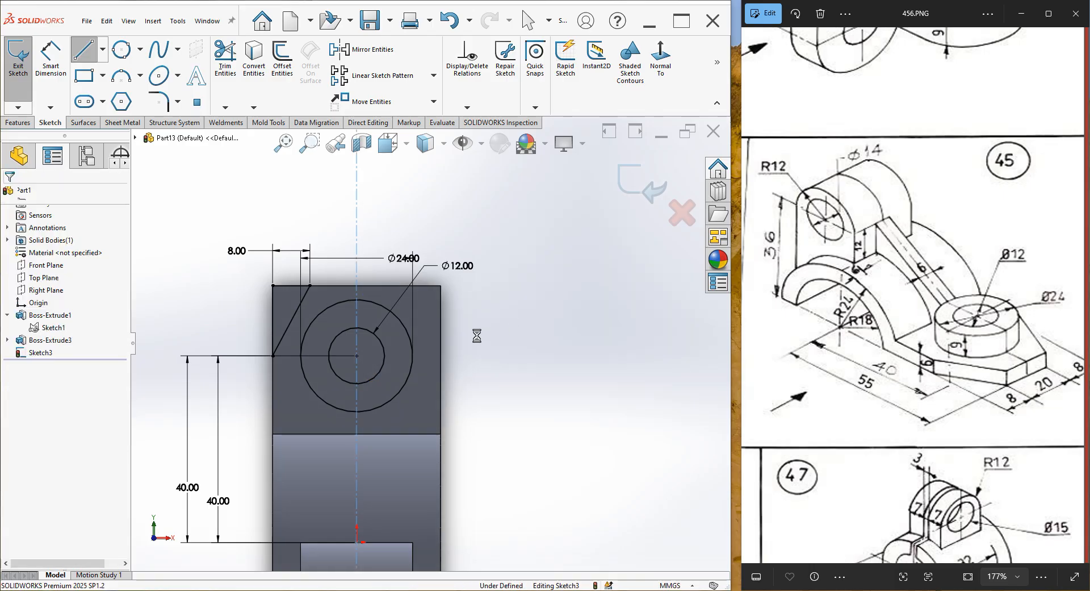
click(357, 276)
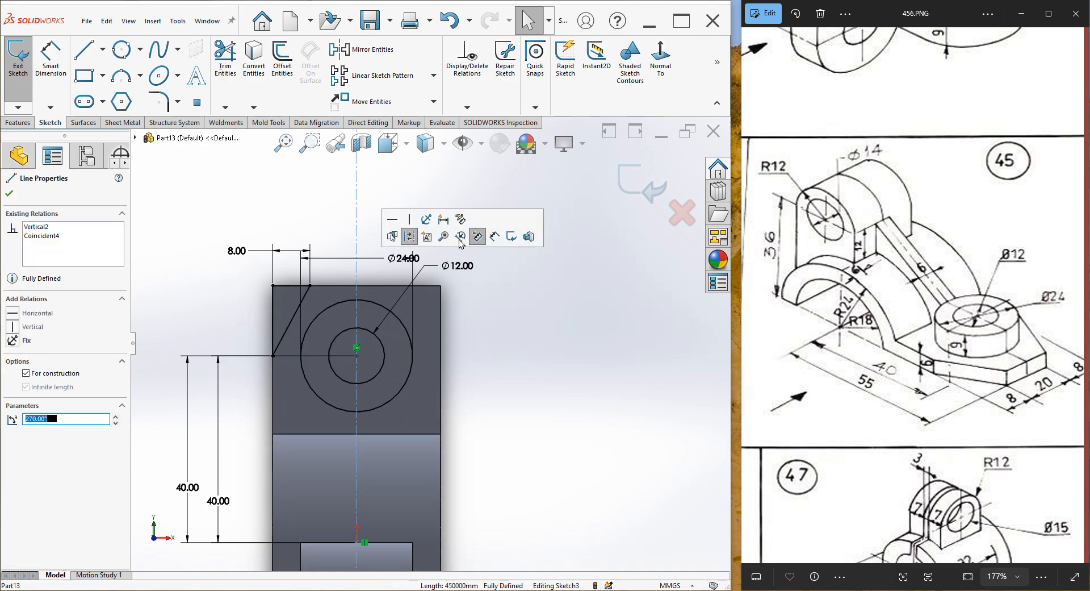
click(501, 307)
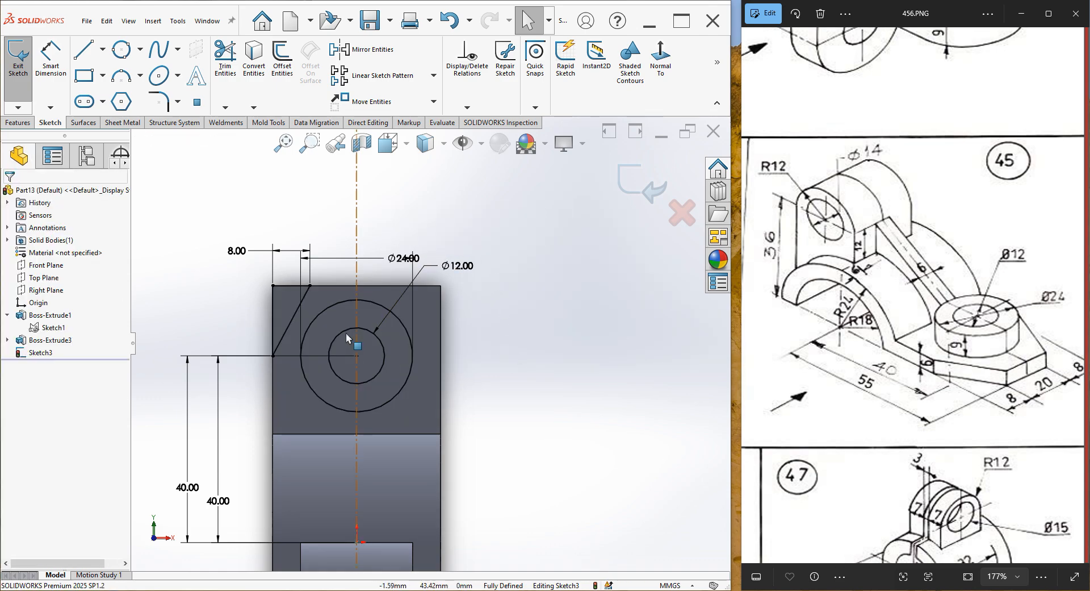
scroll(330, 308, down, 4)
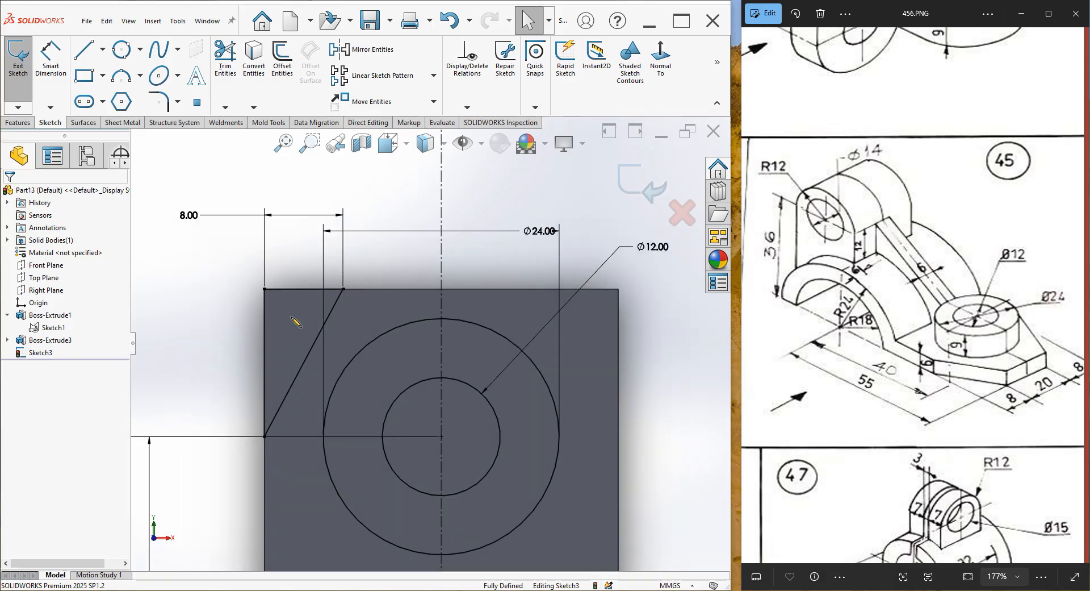
drag(226, 392, 355, 309)
mouse_move(199, 260)
mouse_down()
mouse_move(253, 352)
mouse_move(398, 305)
mouse_move(306, 394)
mouse_move(257, 343)
mouse_move(220, 348)
mouse_up()
click(219, 347)
mouse_move(204, 305)
mouse_down()
mouse_move(410, 412)
mouse_move(170, 341)
mouse_up()
click(163, 343)
right_click(180, 320)
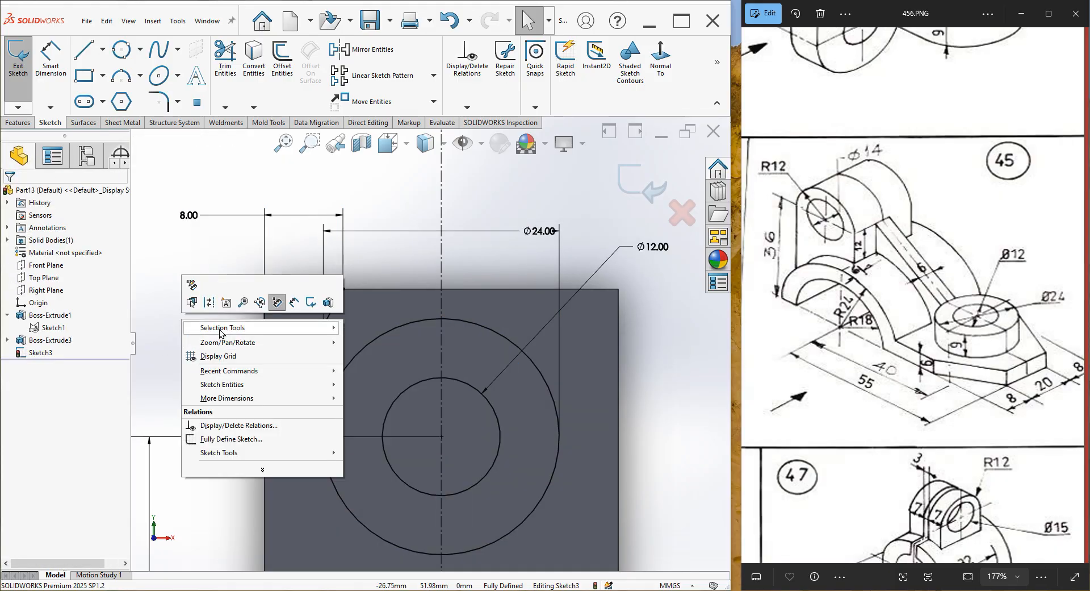
mouse_move(291, 332)
click(369, 329)
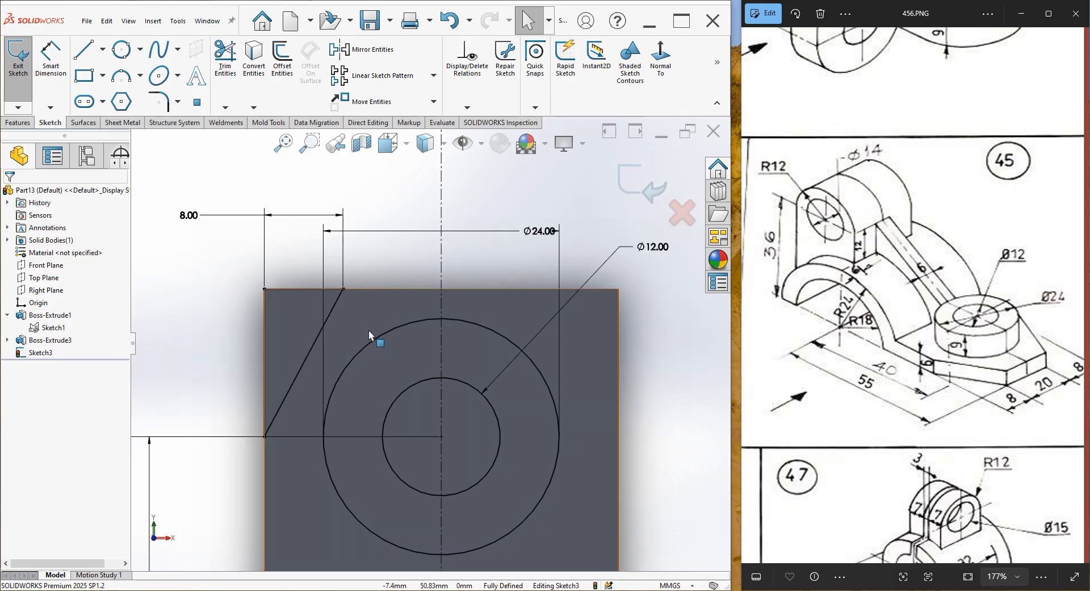
mouse_move(370, 275)
mouse_down()
mouse_move(254, 311)
mouse_move(215, 438)
mouse_move(191, 473)
mouse_up()
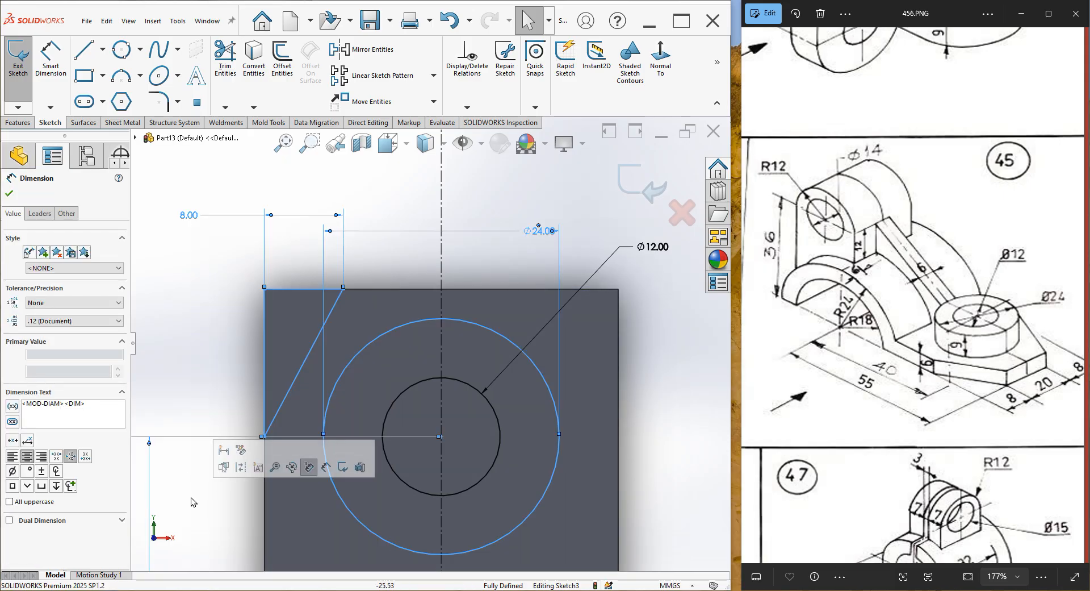
click(186, 356)
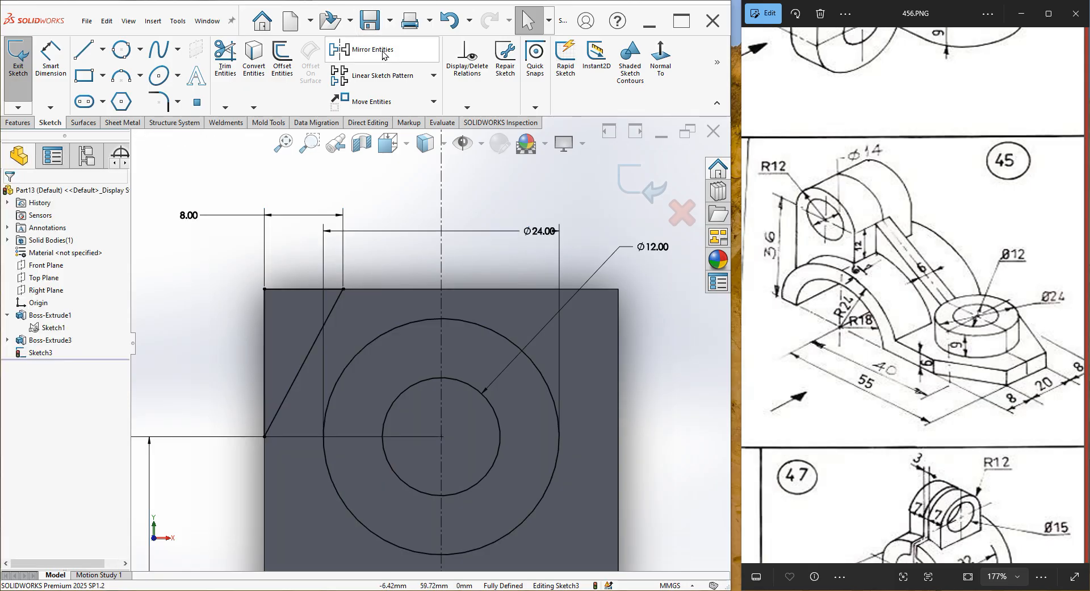
- Mirror the corner triangle's three lines about the vertical construction line as a copy and exit the sketch
click(341, 49)
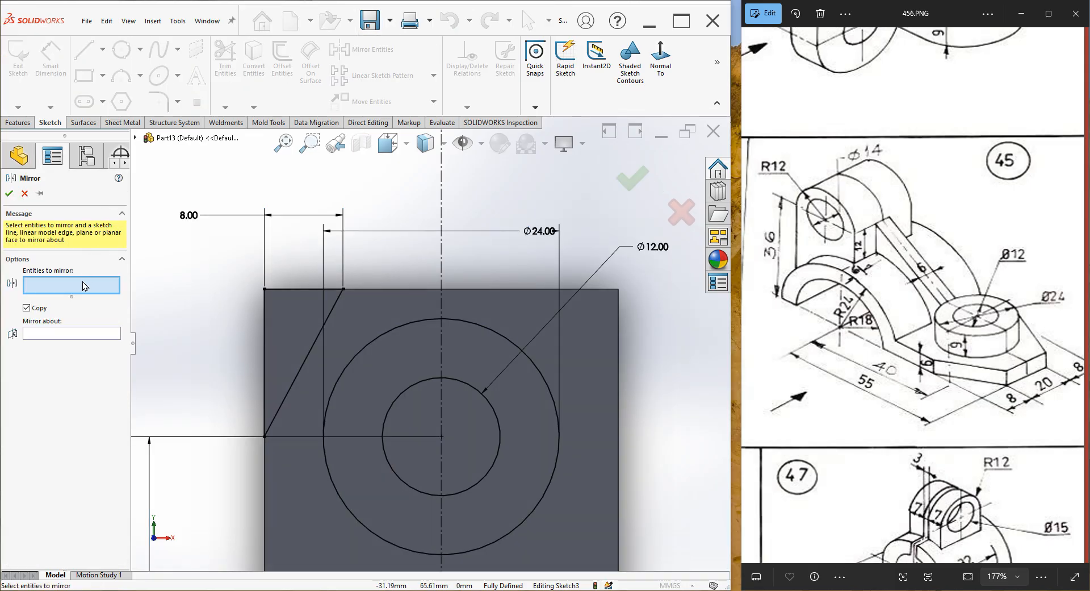
click(293, 382)
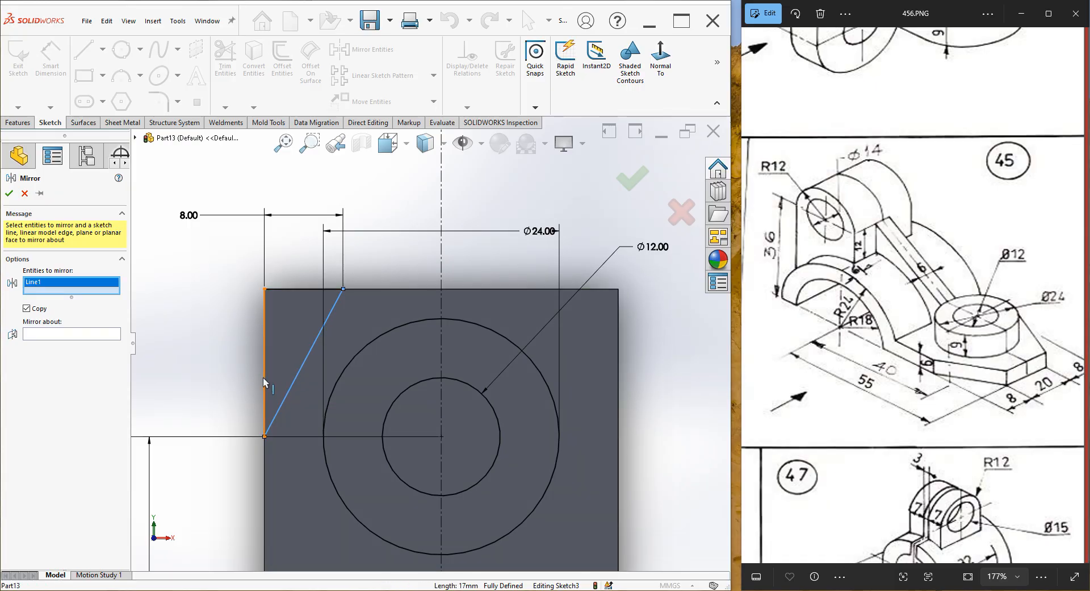
click(265, 375)
click(302, 288)
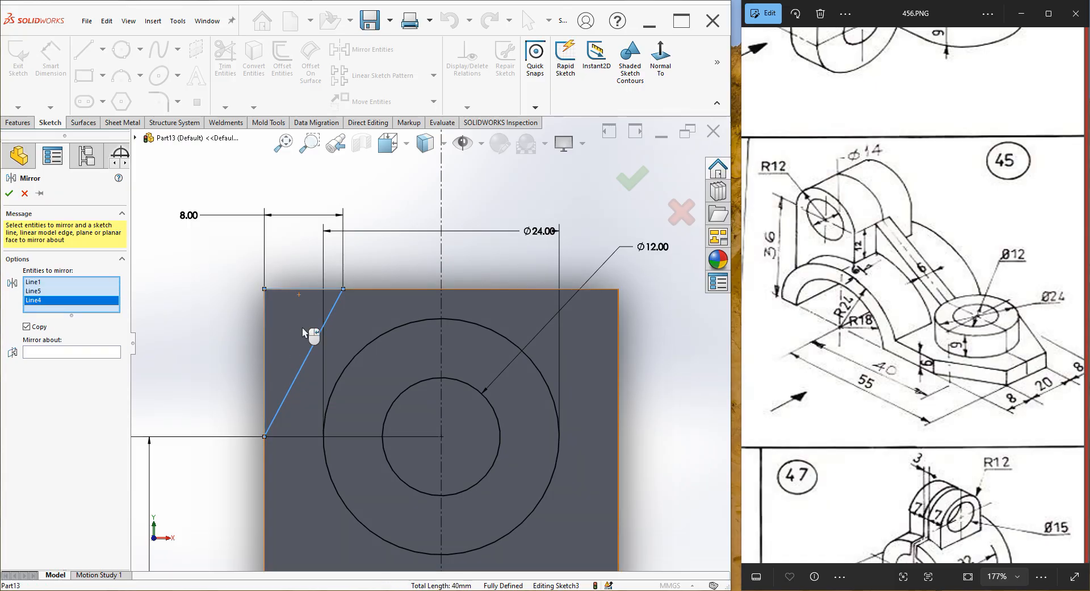
click(105, 353)
click(441, 265)
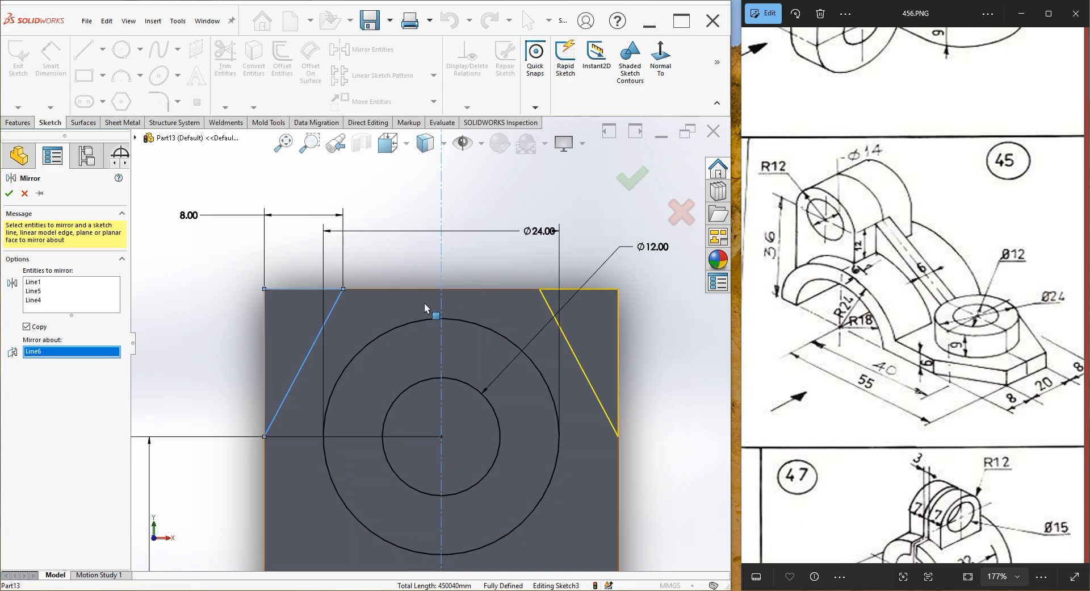
click(9, 194)
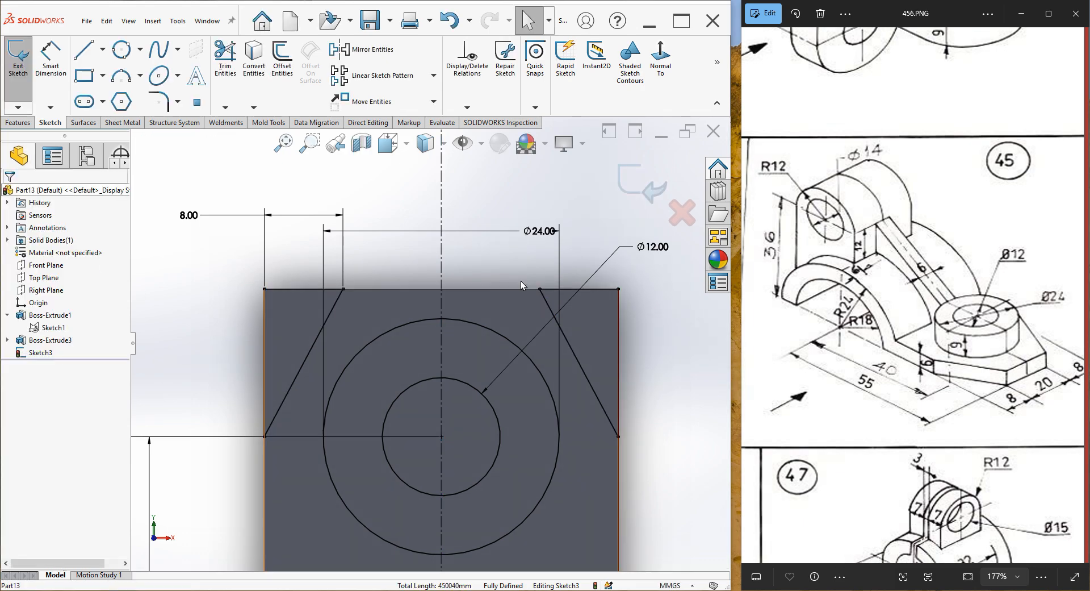
click(625, 186)
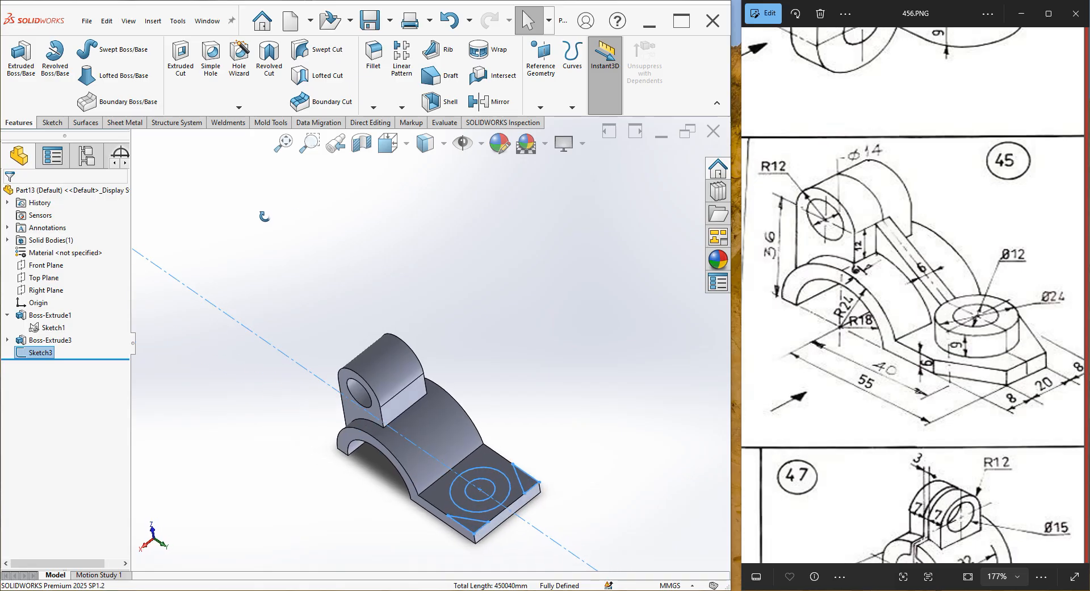
- Cut-extrude only the two corner triangles and the inner circle of the flange sketch, blind 24 mm deep
click(175, 64)
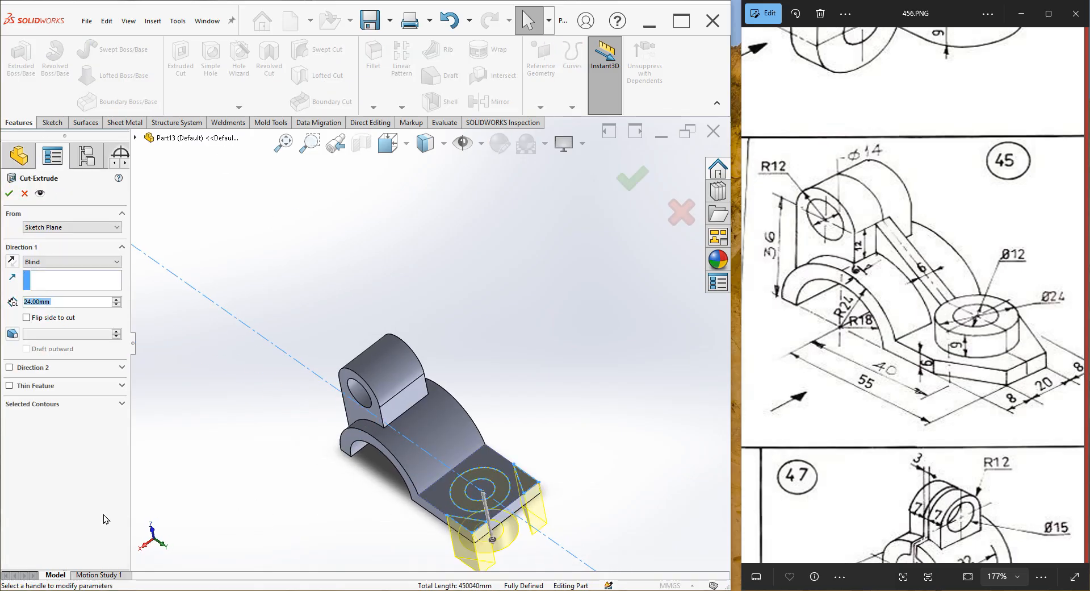
right_click(55, 422)
click(91, 430)
scroll(469, 518, down, 5)
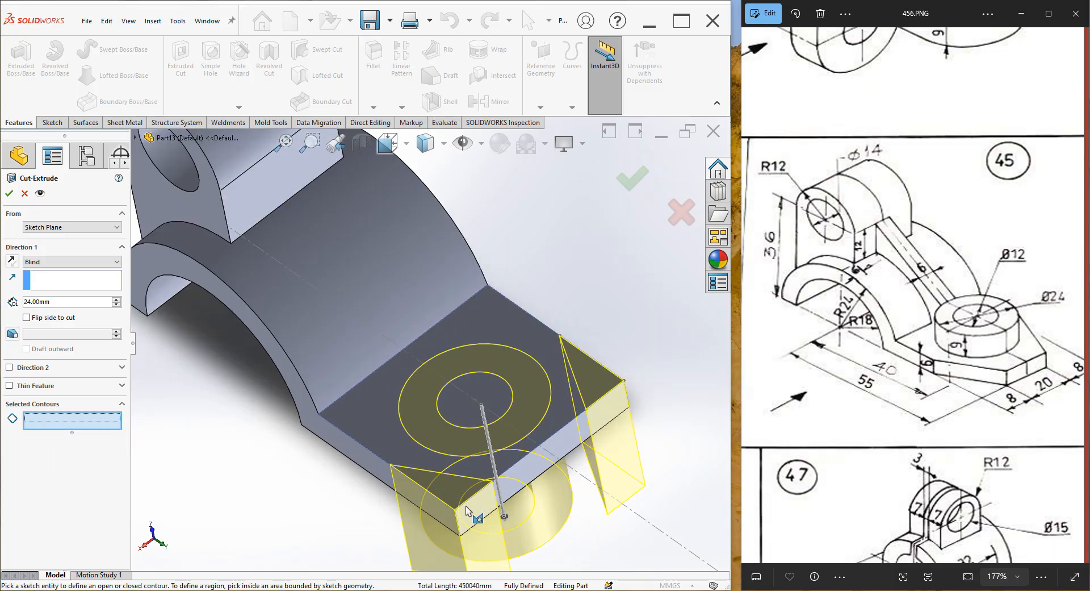
click(467, 510)
click(585, 390)
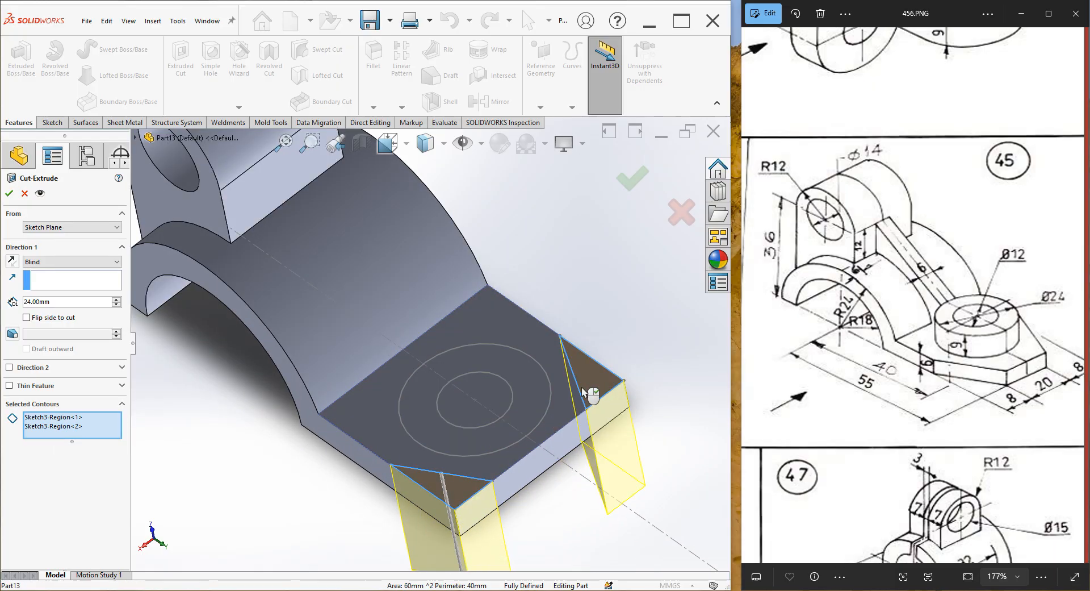
click(513, 400)
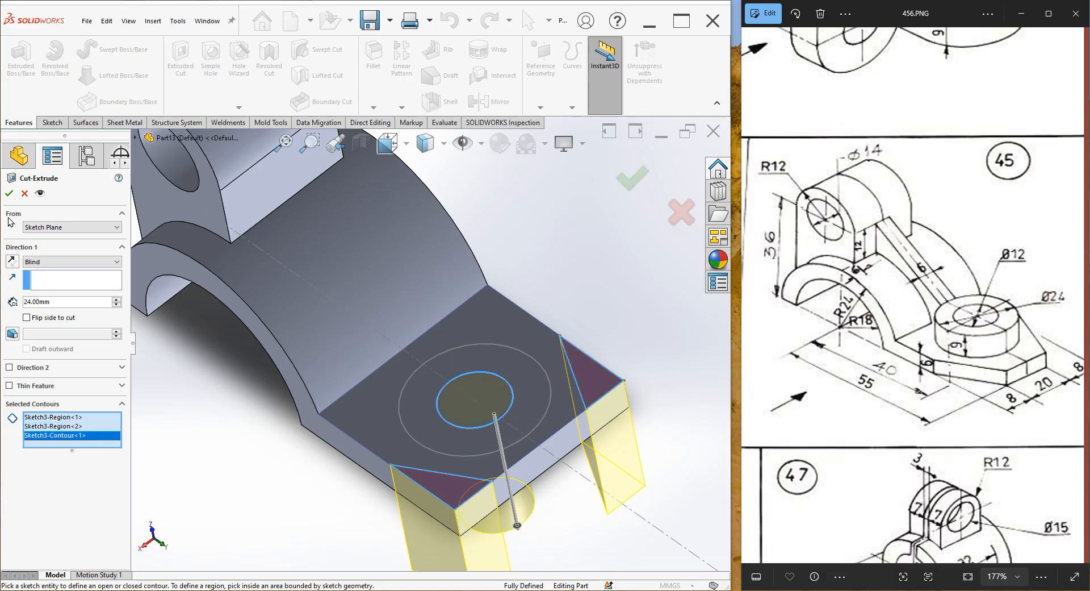
click(9, 193)
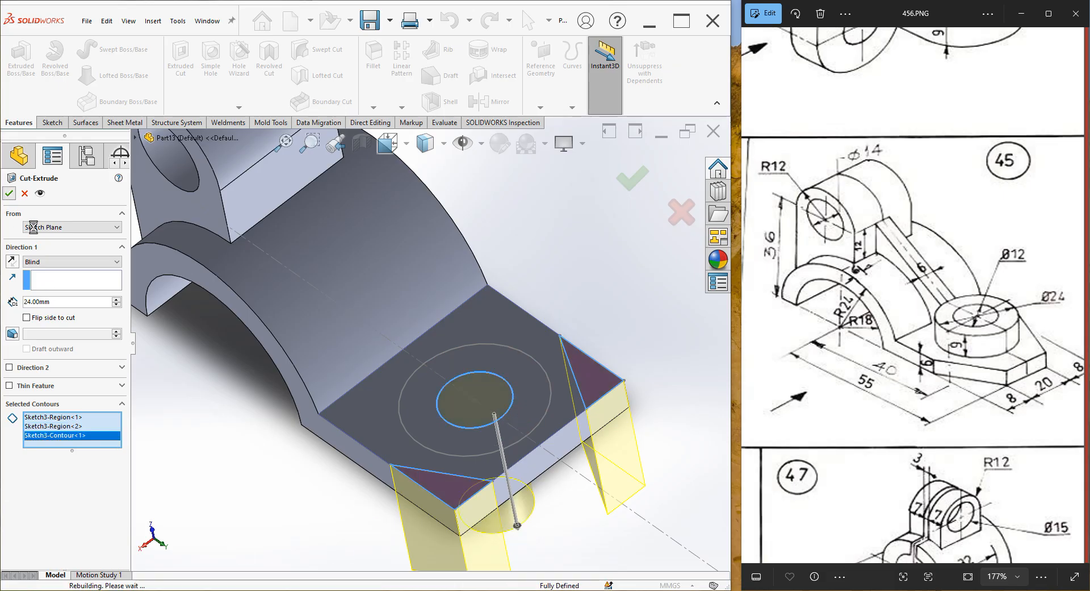
click(234, 444)
- Start a boss extrude from the cut's sketch, limiting its contours to the ring between the two circles
middle_drag(303, 420, 307, 444)
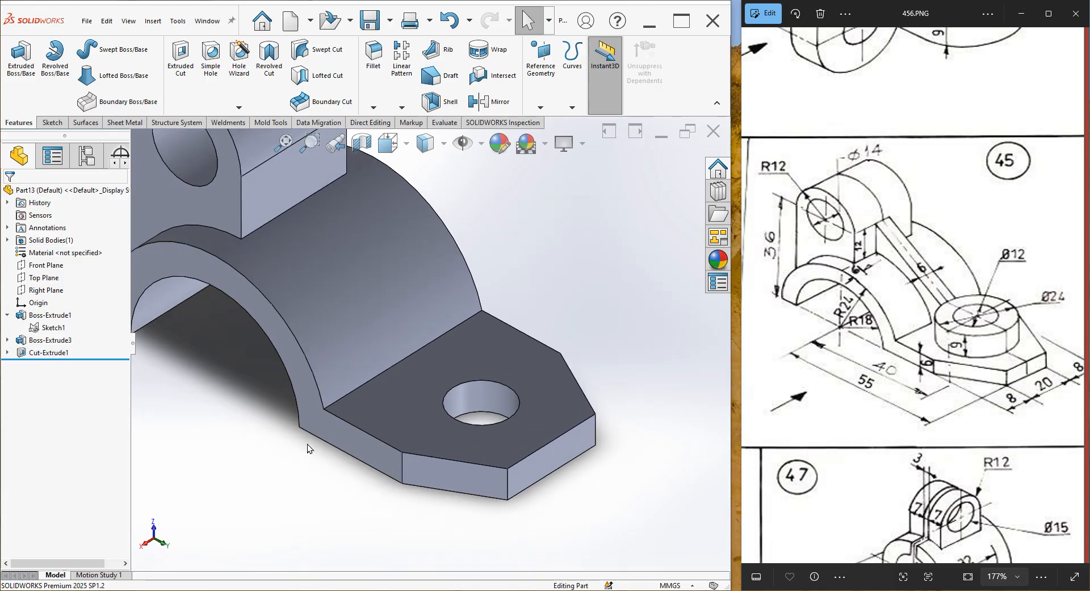
key(ctrl+7)
click(7, 352)
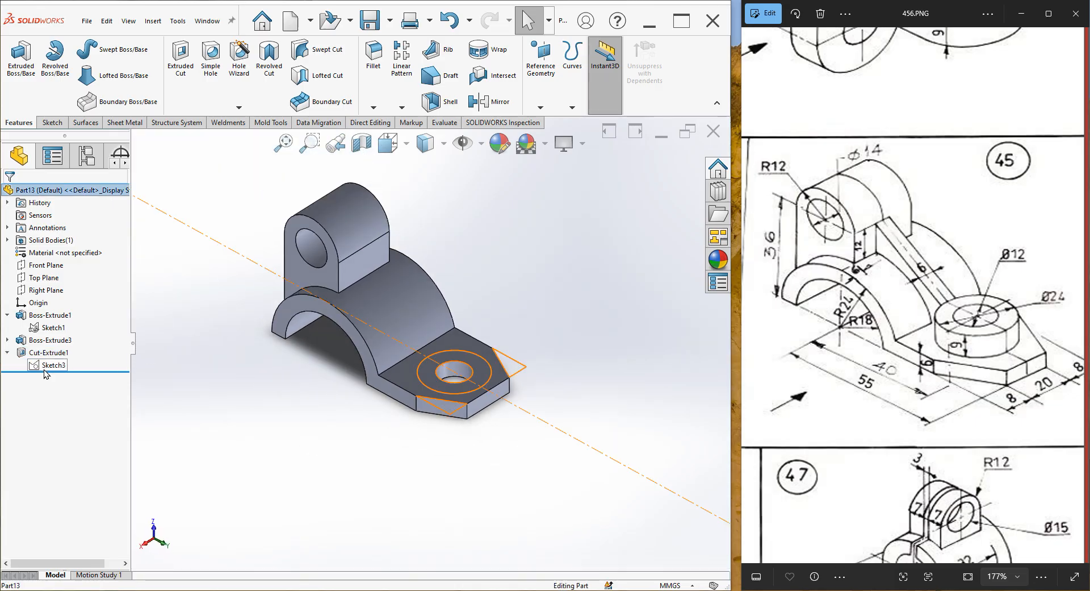
click(54, 364)
click(21, 57)
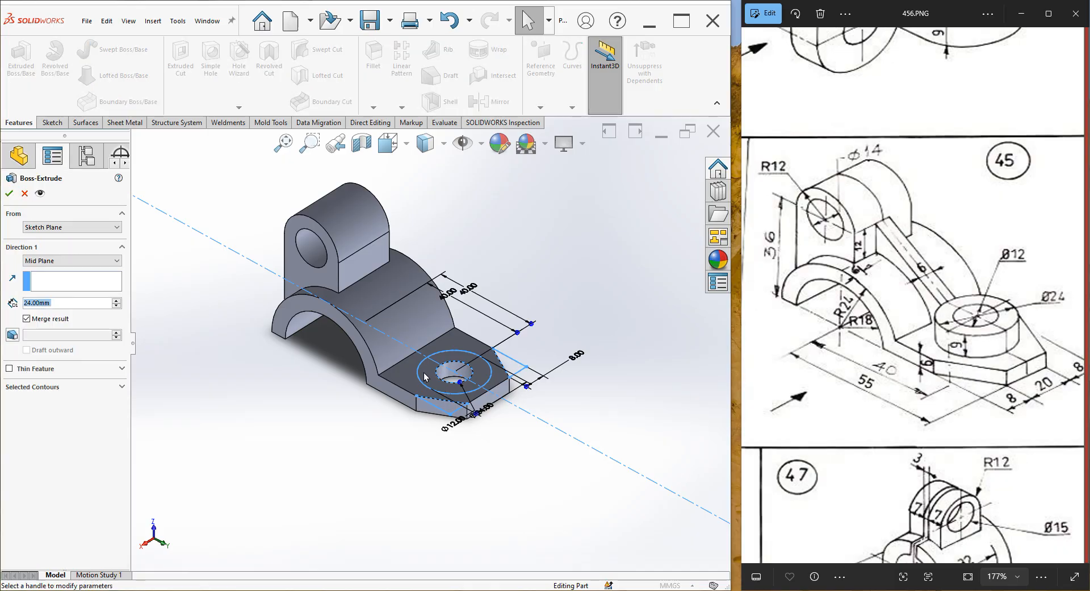
click(47, 388)
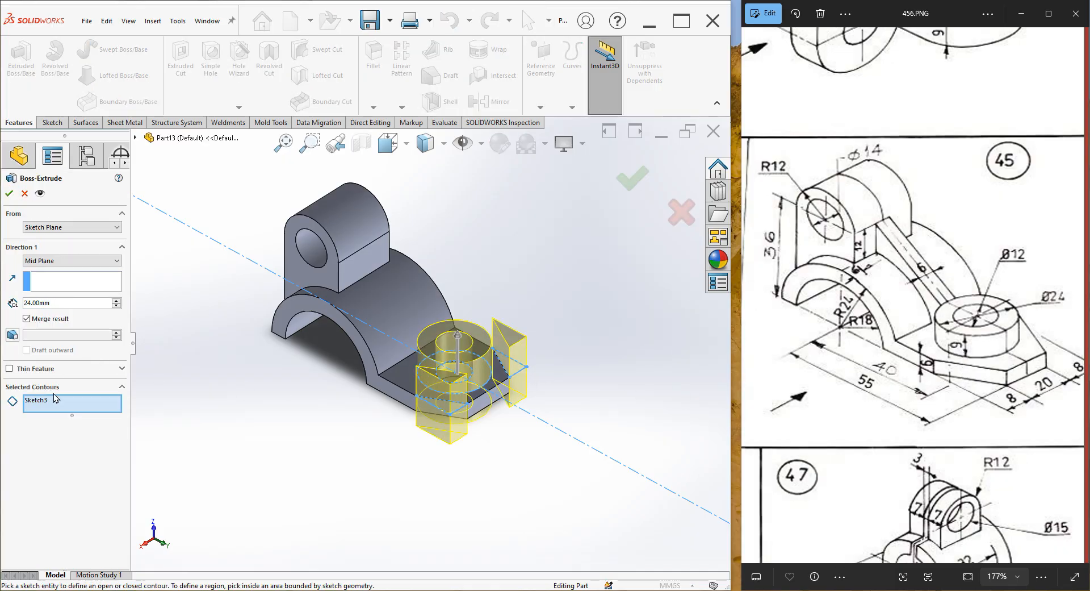
right_click(57, 402)
click(91, 407)
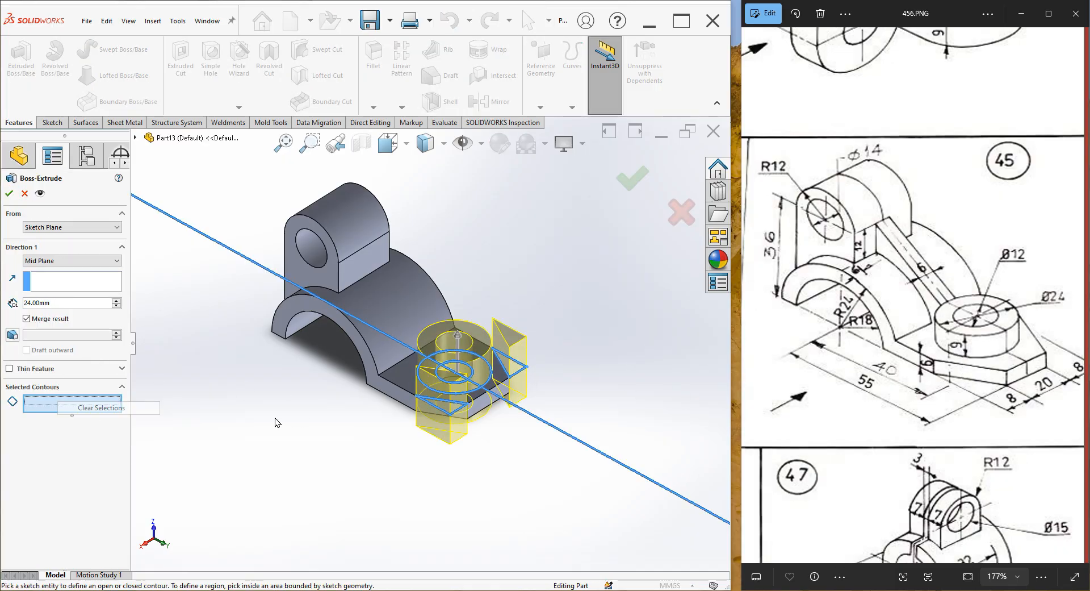
click(454, 393)
mouse_move(454, 393)
middle_down()
mouse_move(438, 445)
mouse_move(492, 382)
mouse_move(252, 339)
middle_up()
click(490, 380)
- Extrude the ring on the flange as a blind boss 9 mm high
click(52, 261)
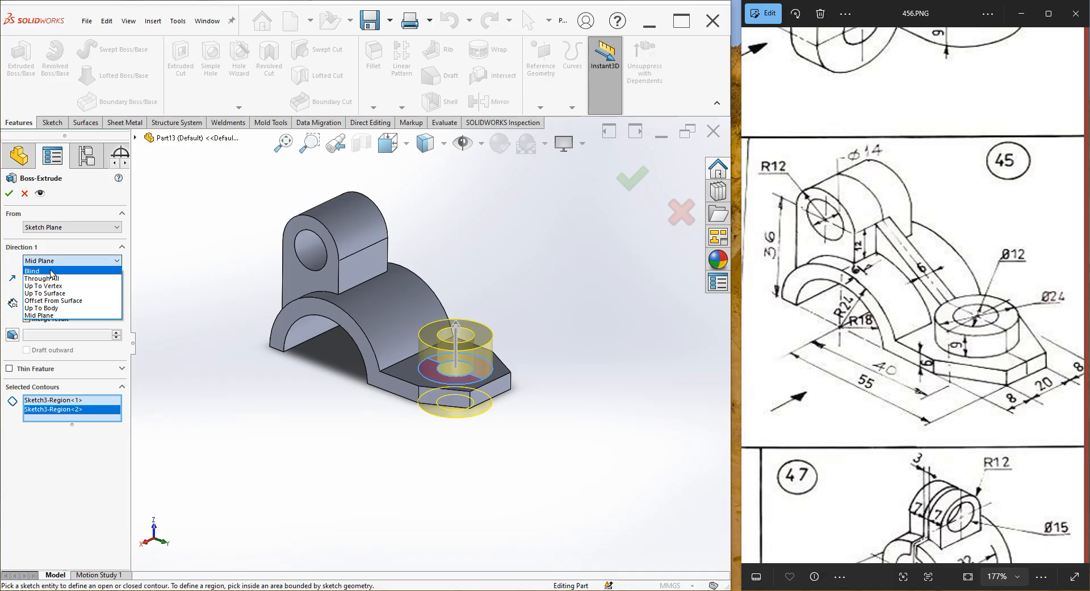
click(51, 268)
text(9)
key(Return)
click(9, 193)
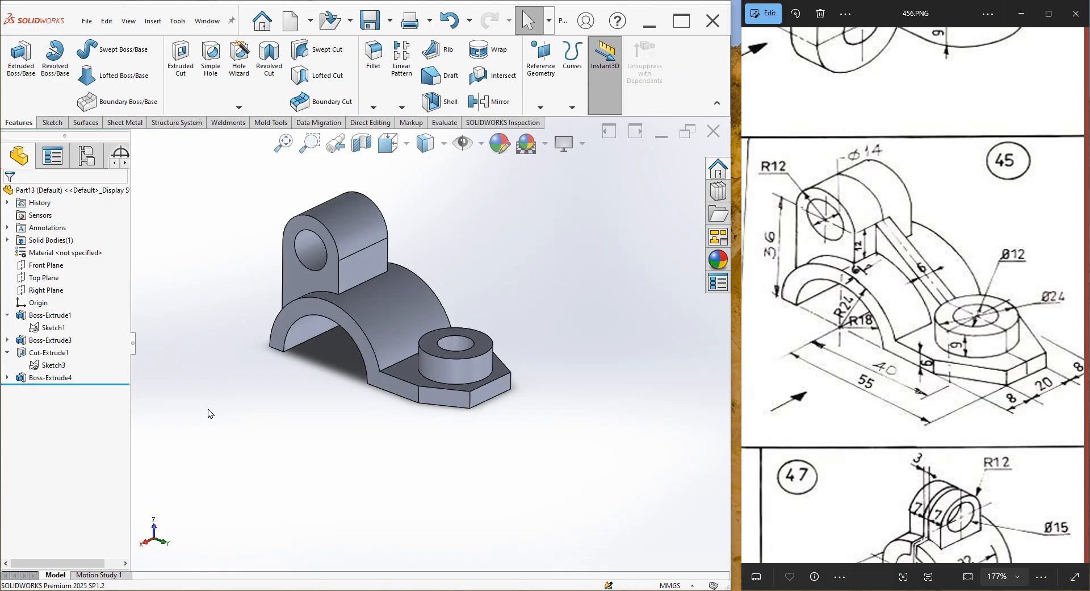
- Sketch a sloping line on the Front Plane from the upright's vertical edge to the flange boss's upper corner
click(51, 266)
click(65, 255)
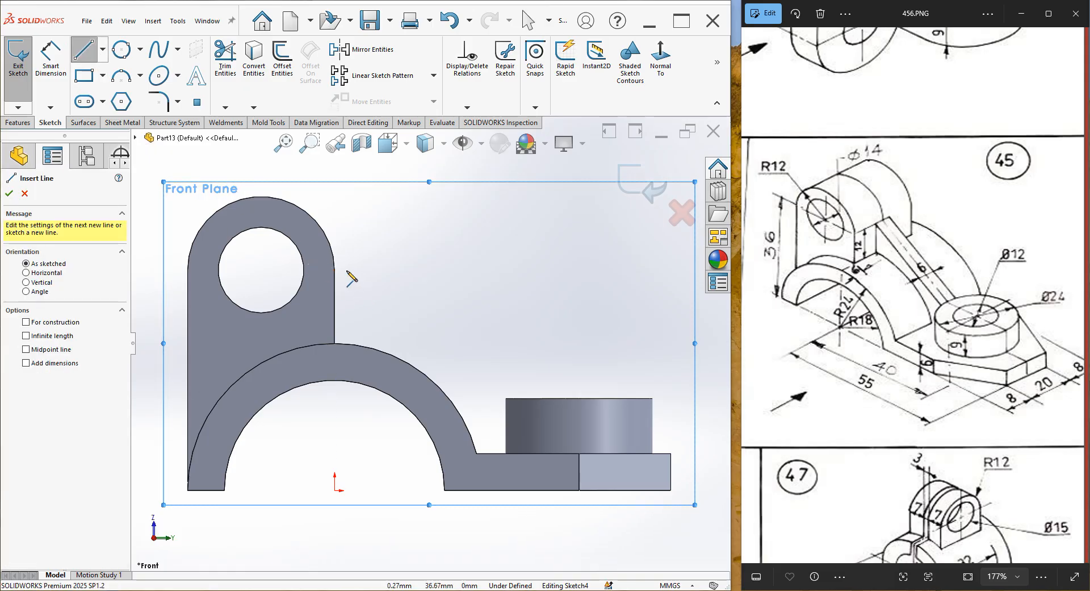
click(336, 275)
click(335, 275)
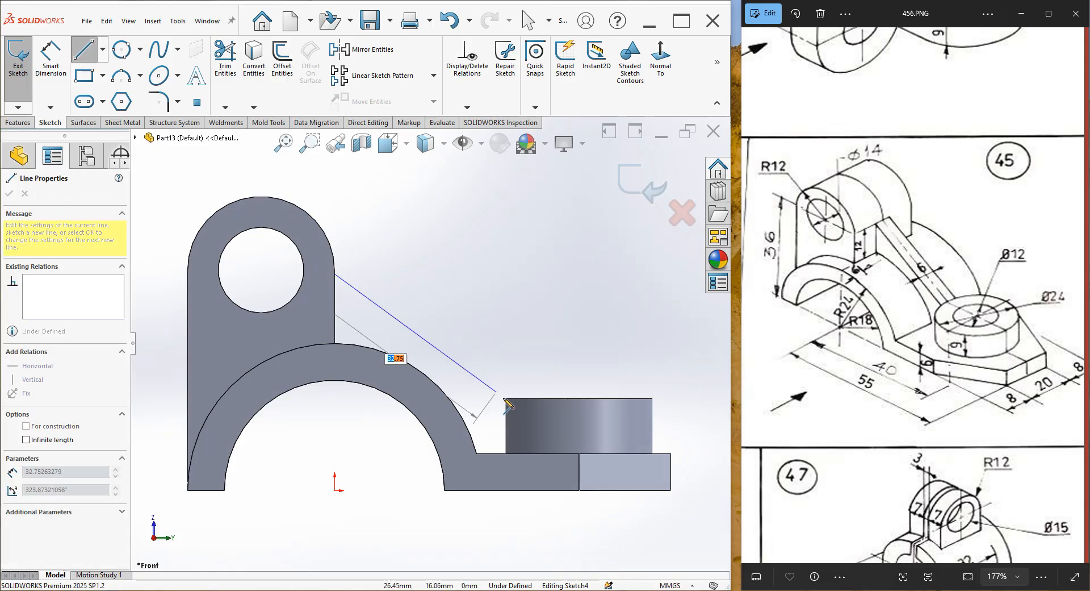
click(506, 399)
right_click(571, 295)
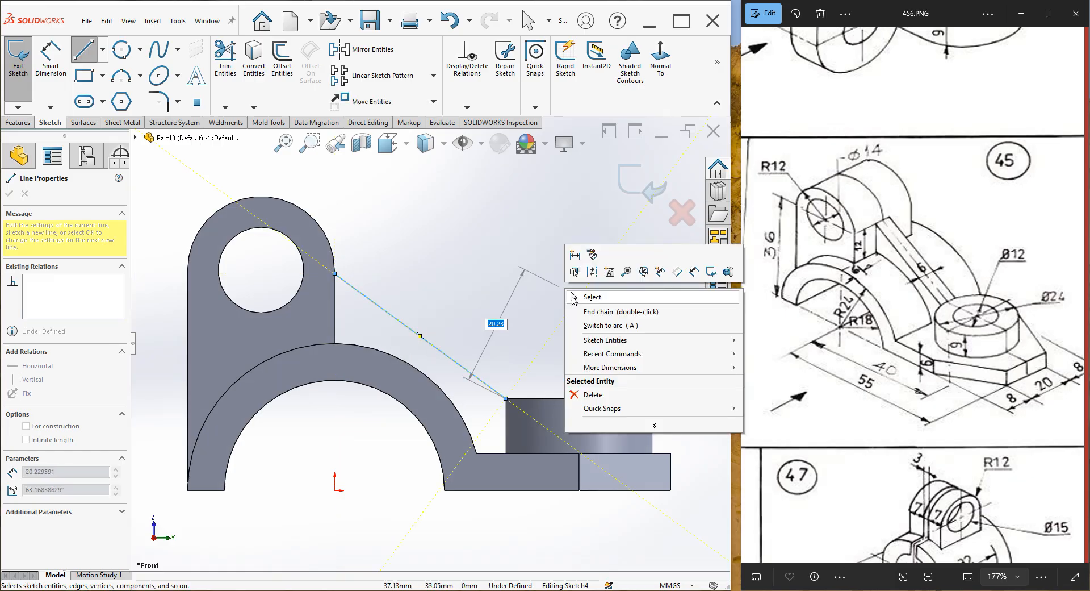
click(591, 297)
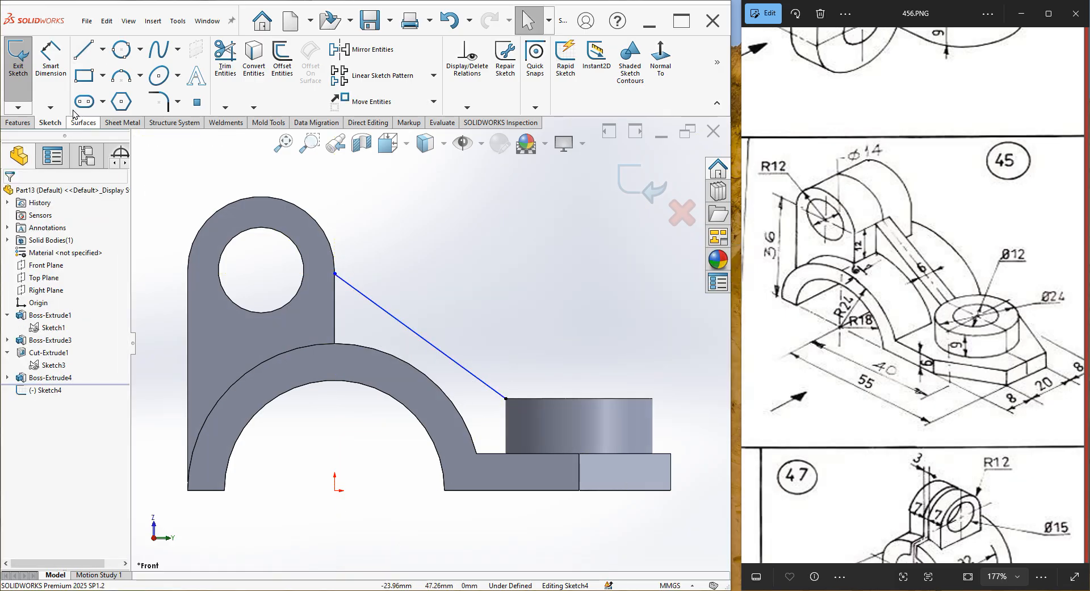
- Dimension the sloping line's upper endpoint 12 mm above the top of the arch and exit the sketch
click(62, 79)
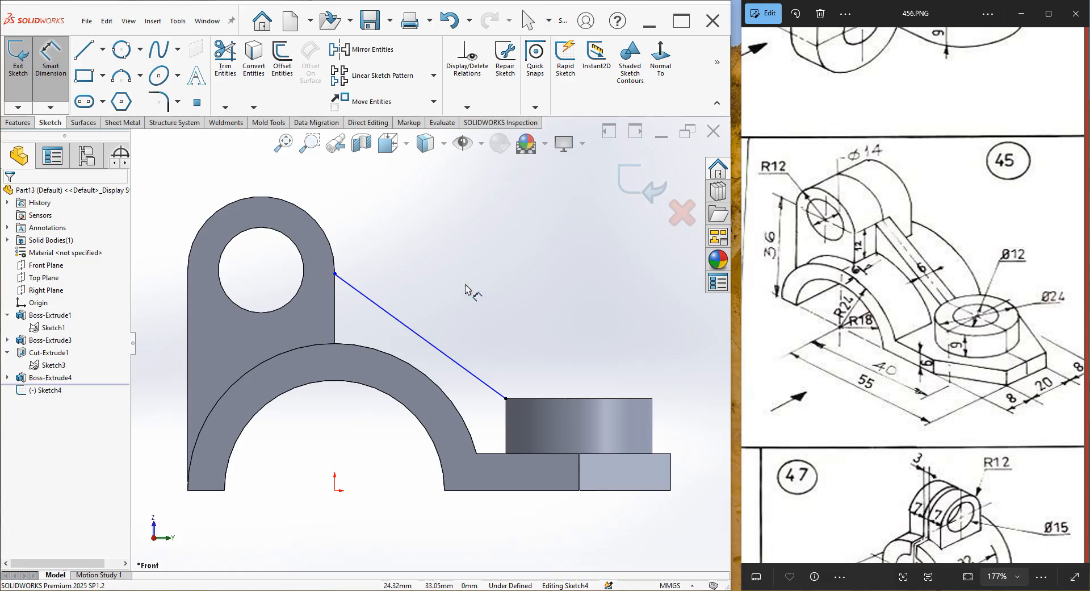
click(335, 344)
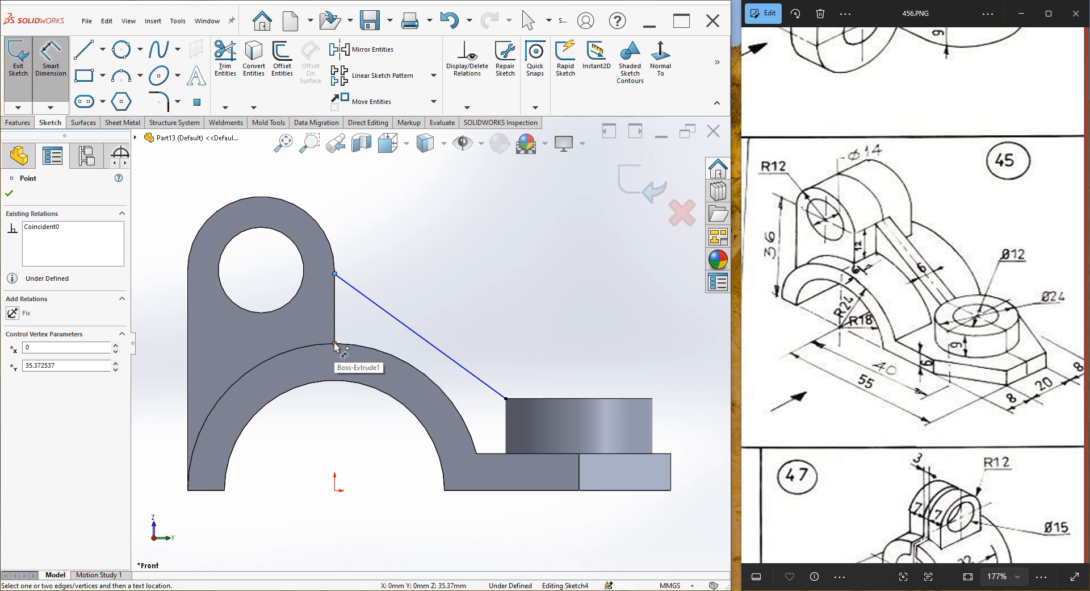
click(335, 273)
click(142, 323)
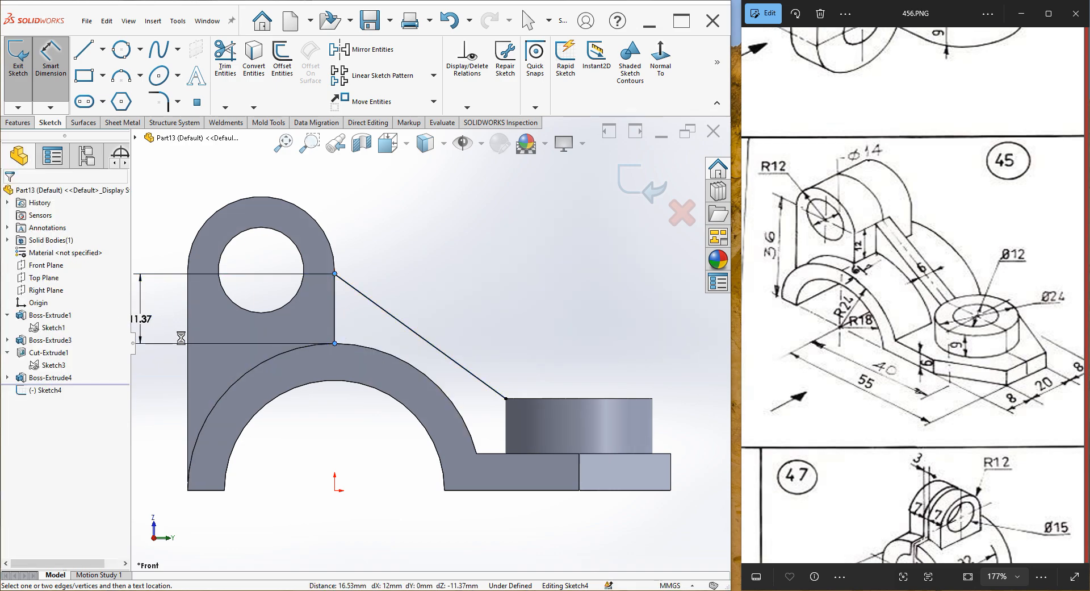
text(12)
key(Return)
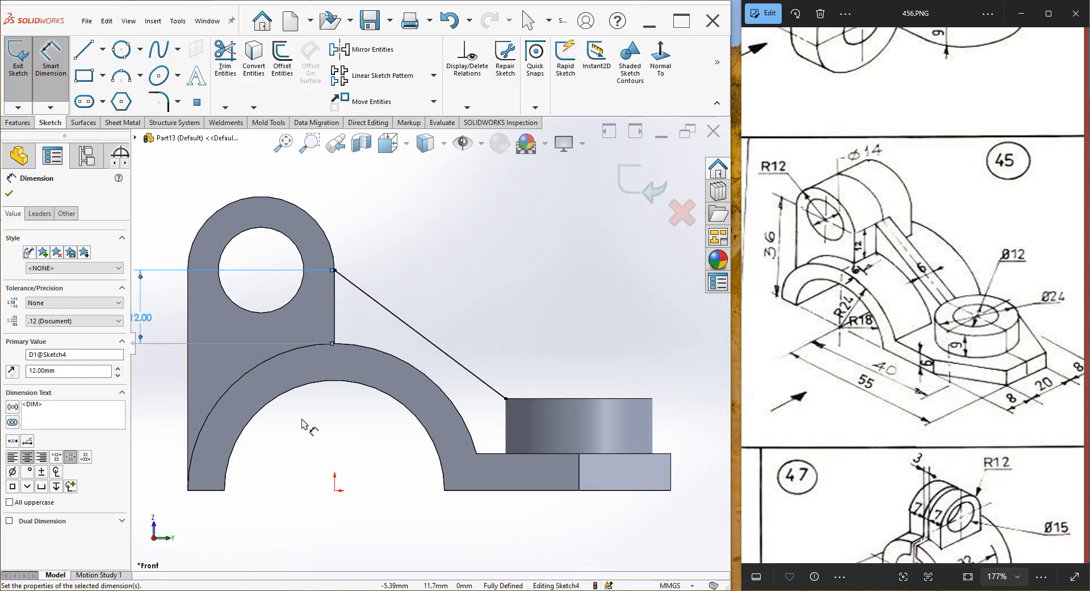
scroll(334, 406, up, 3)
middle_drag(333, 406, 511, 310)
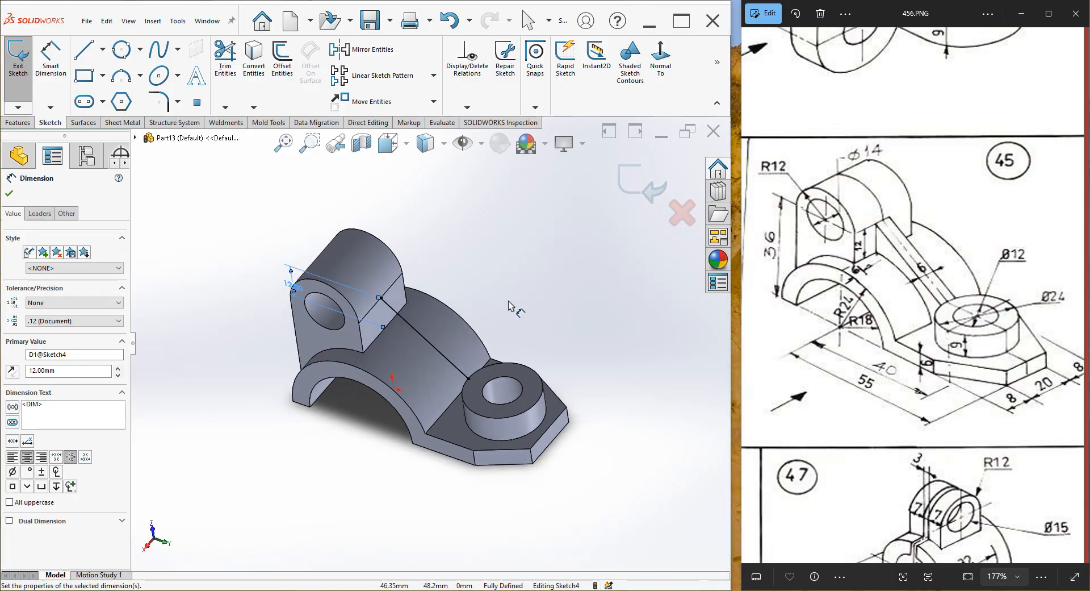
click(51, 57)
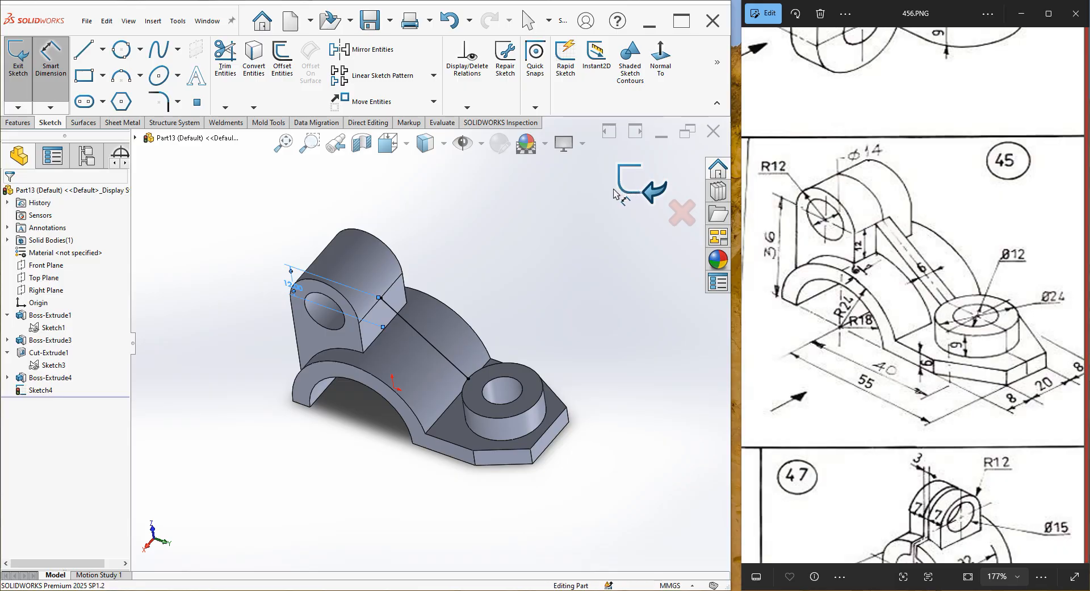
click(629, 181)
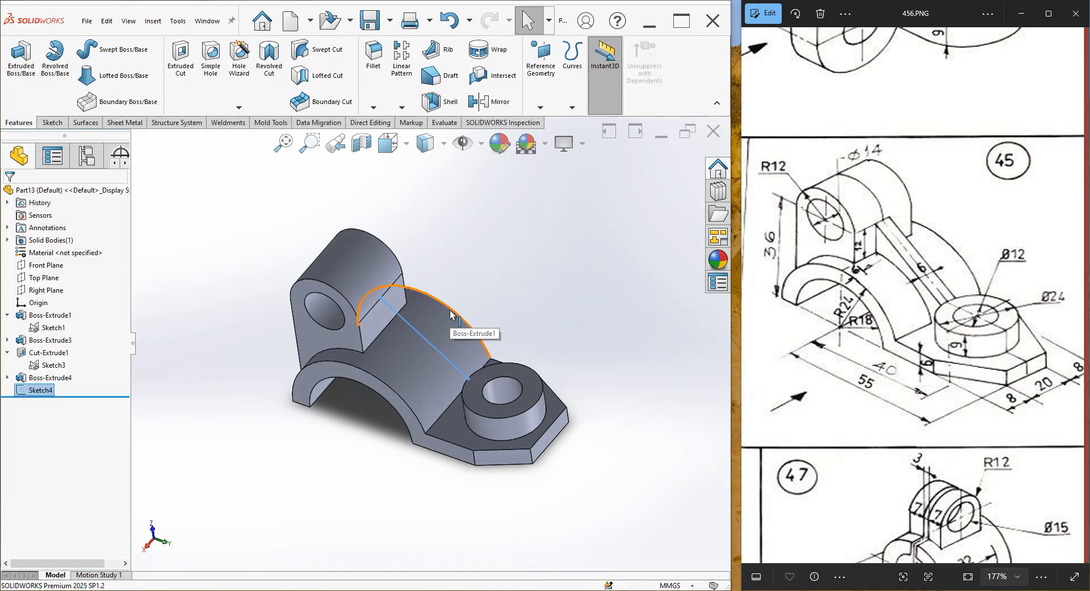
- Start a rib from the sloping line's sketch, with its thickness applied to both sides
click(440, 50)
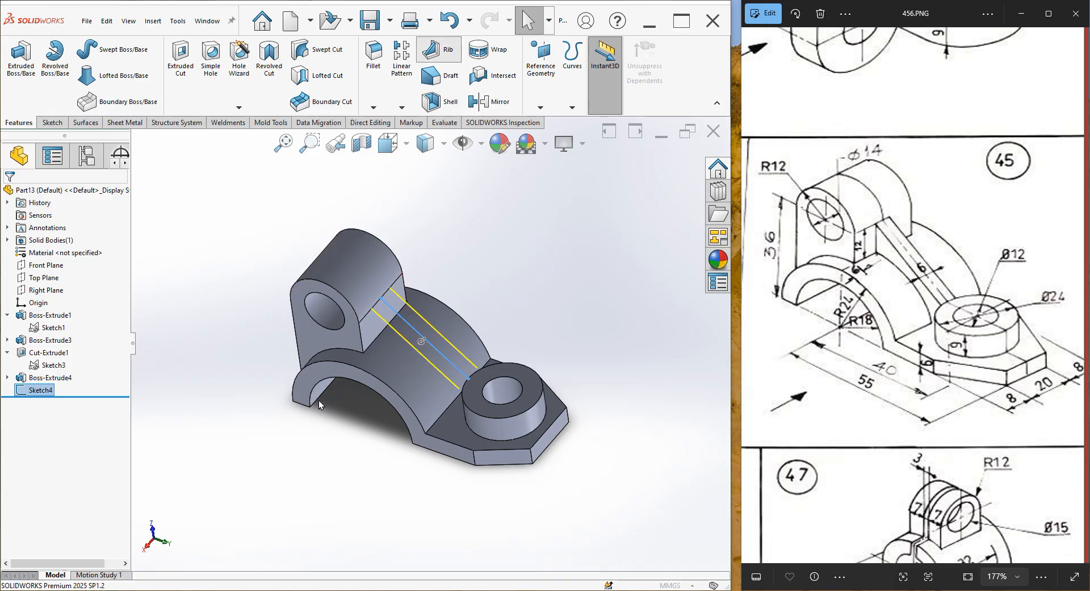
scroll(423, 372, down, 2)
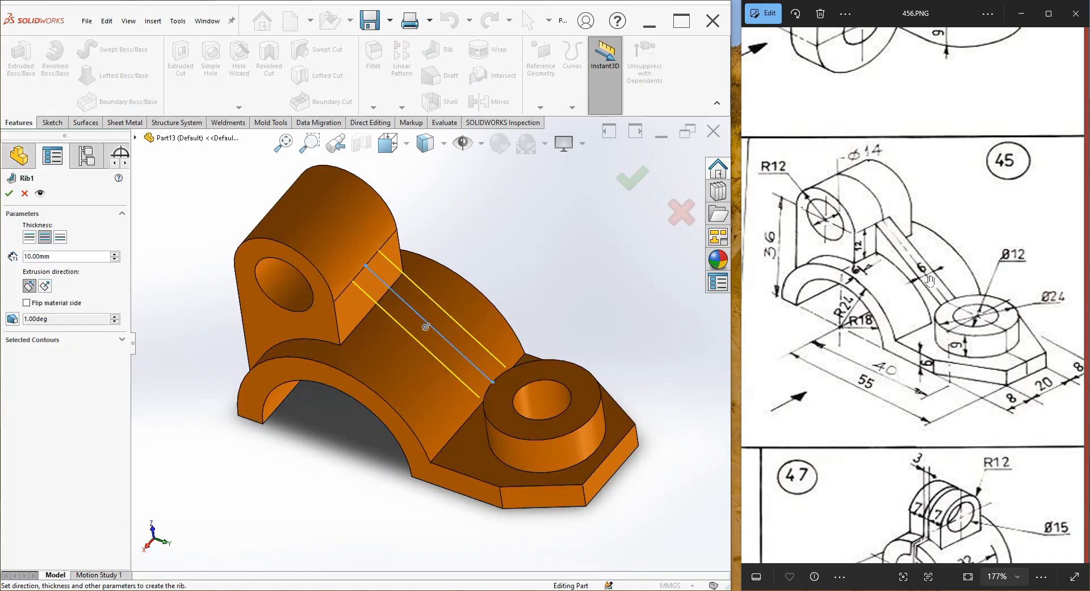
drag(49, 259, 26, 257)
middle_drag(405, 250, 415, 310)
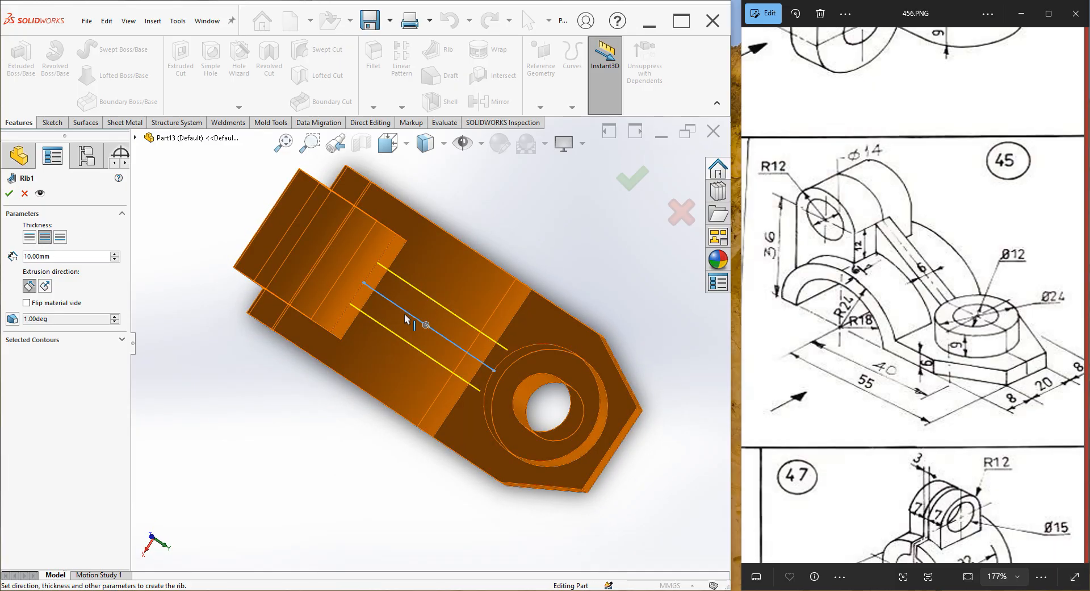
click(60, 237)
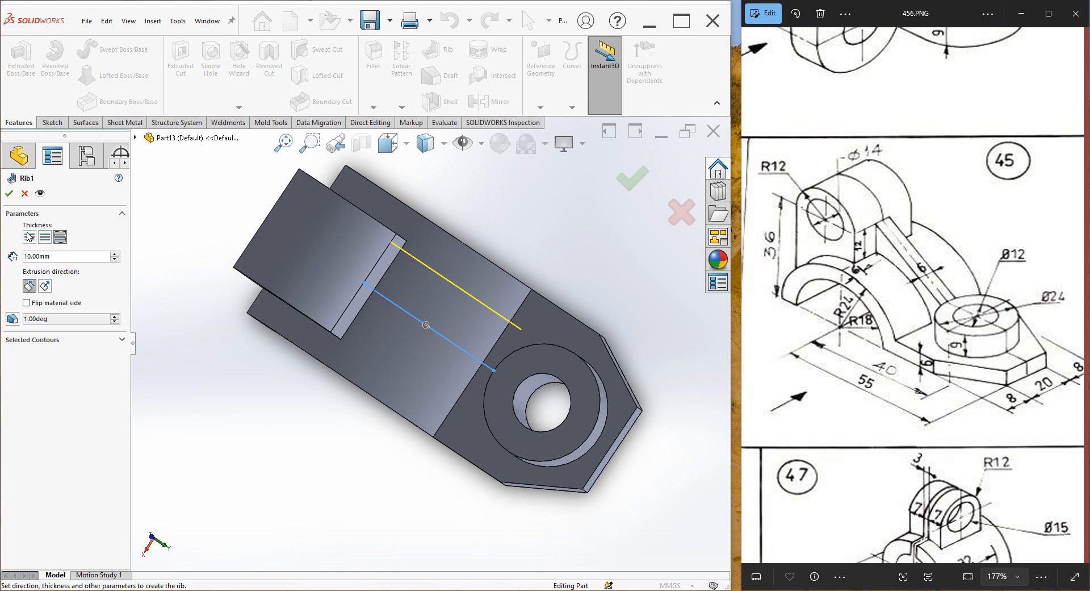
click(29, 237)
click(60, 238)
click(30, 238)
click(45, 238)
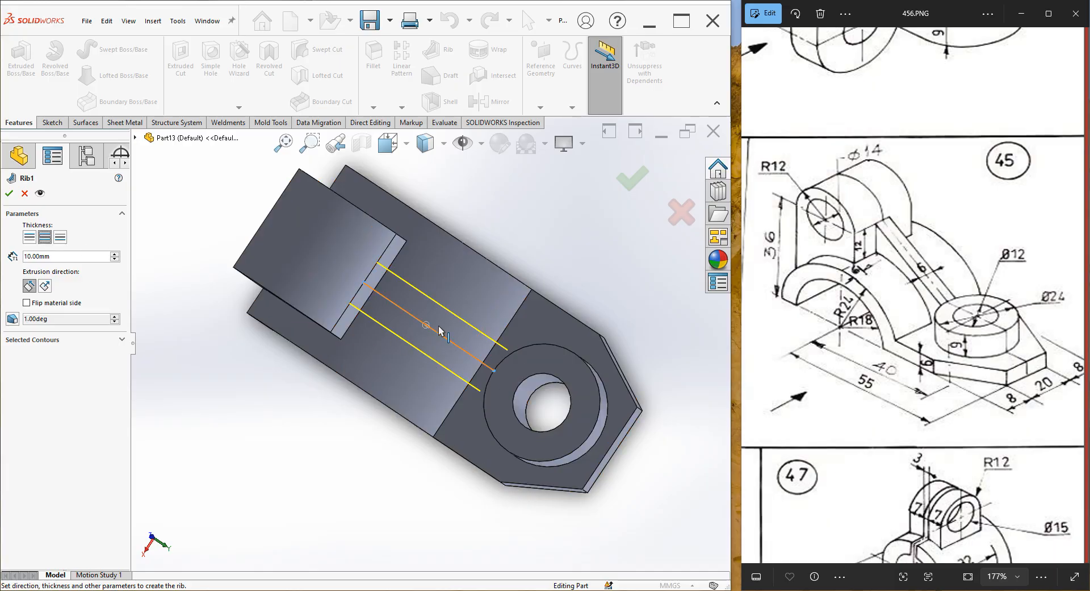
- Set the rib's thickness to 6 mm and create it
text(6)
key(Return)
click(9, 193)
middle_drag(296, 274, 417, 246)
click(445, 271)
scroll(428, 291, up, 4)
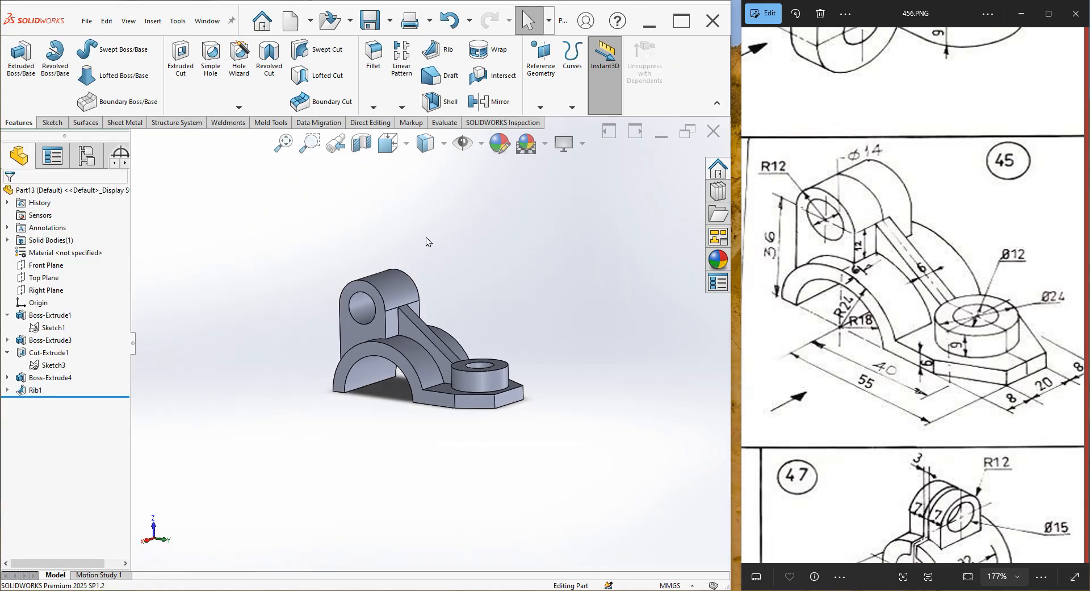
- Show the part in the Dimetric view and colour the whole part magenta
click(390, 143)
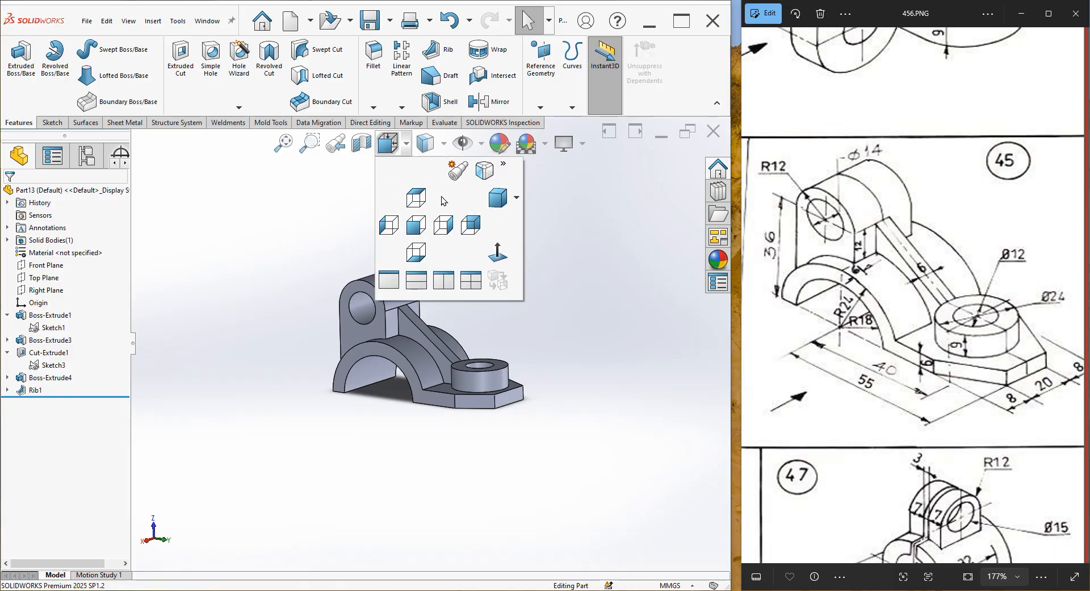
click(500, 198)
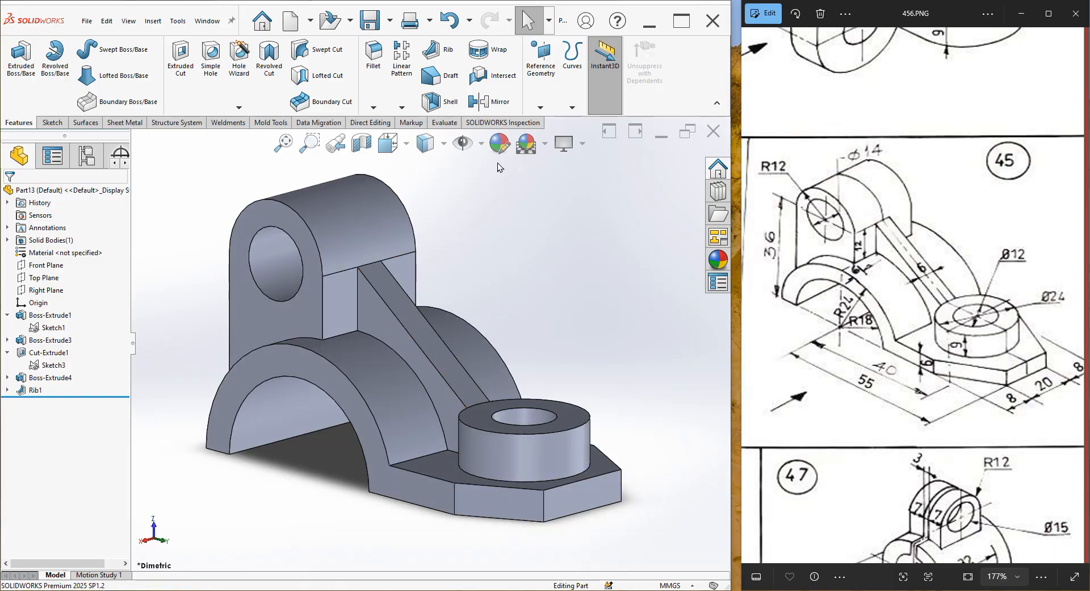
click(498, 144)
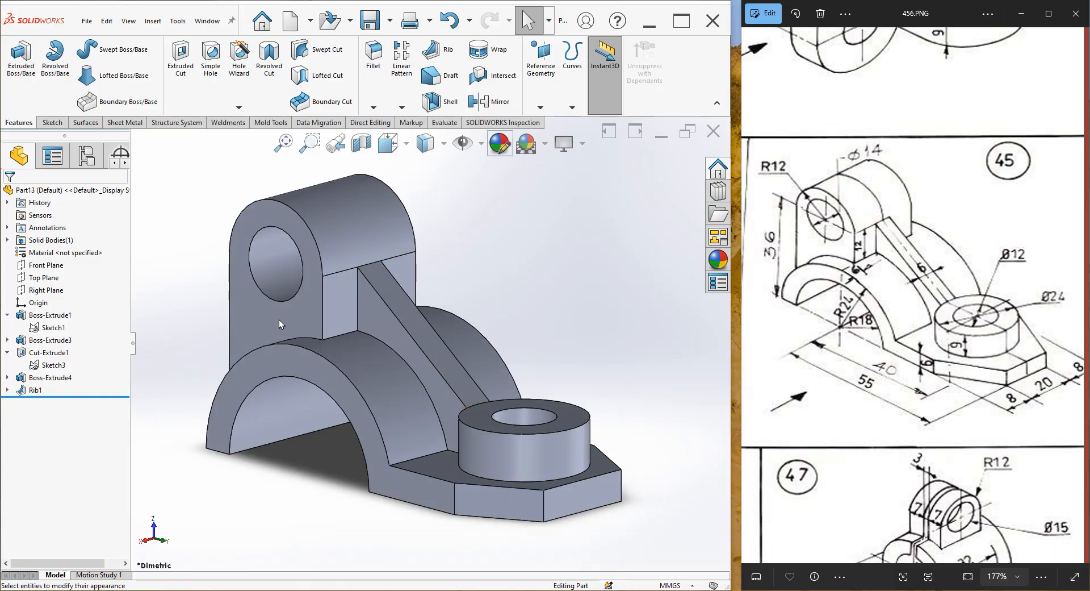
click(67, 380)
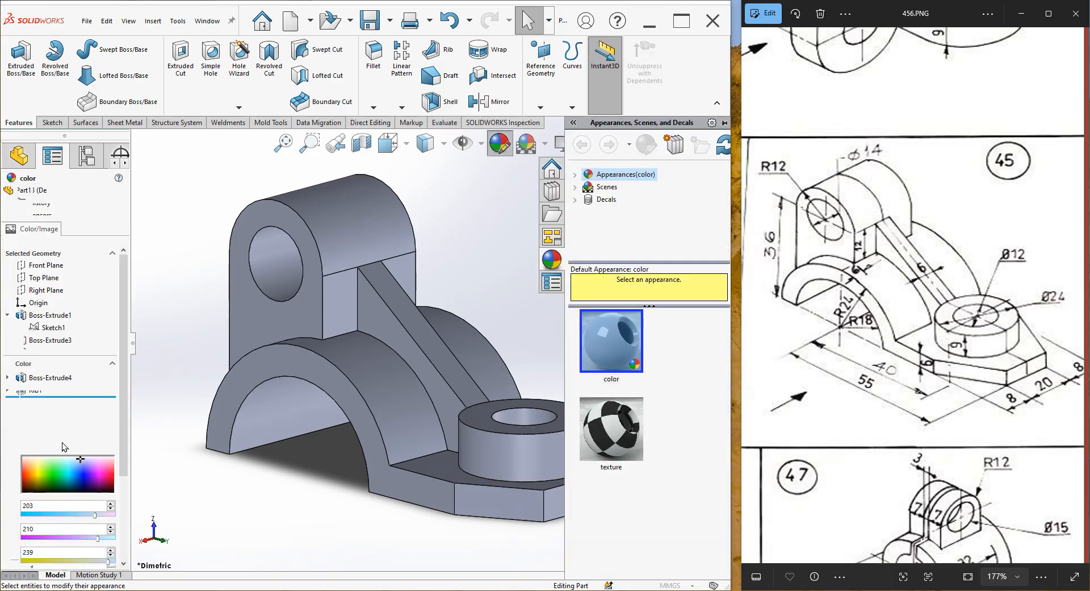
click(63, 421)
click(81, 426)
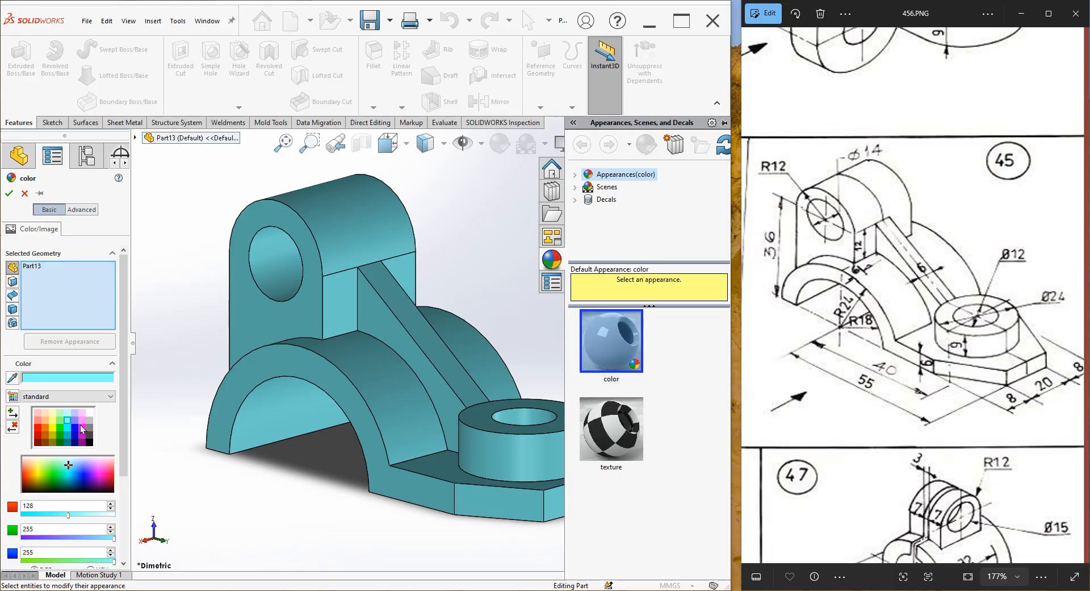
click(9, 193)
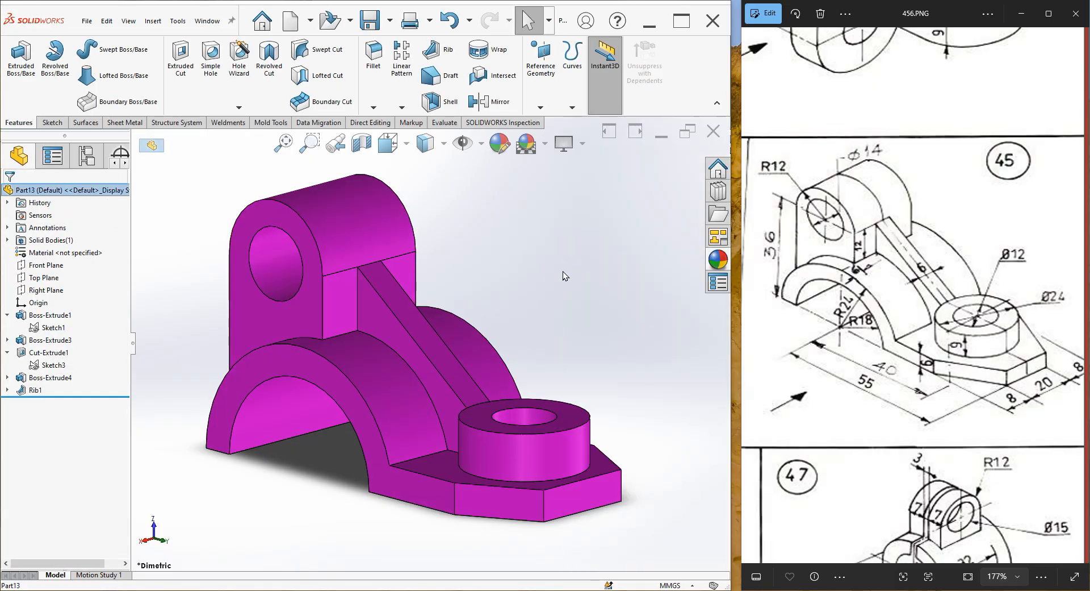
- Apply the Plain White scene to the part's background
scroll(518, 279, up, 3)
middle_drag(517, 261, 459, 215)
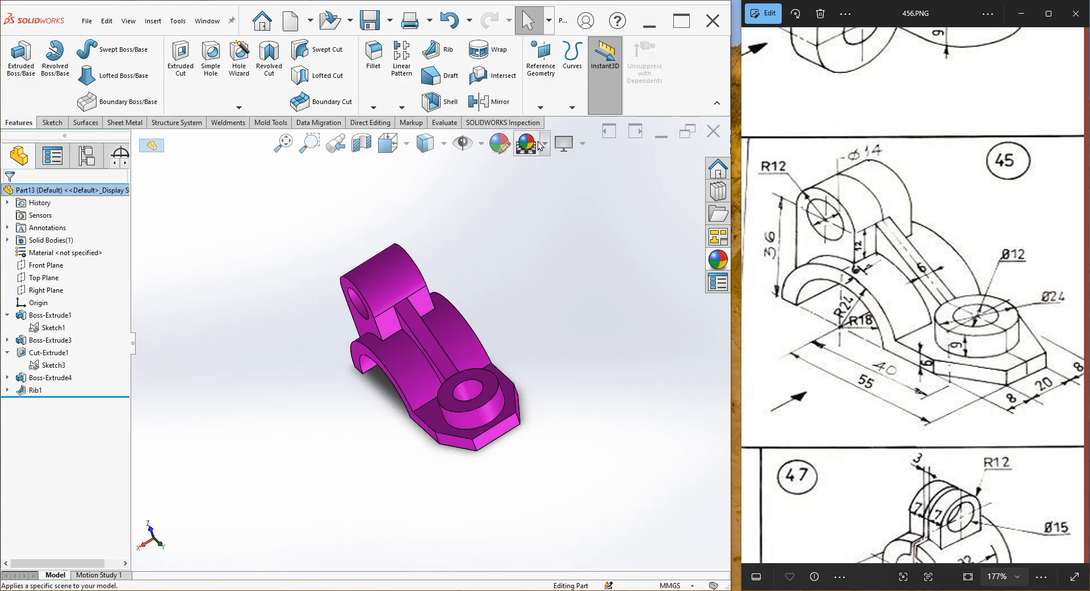
click(541, 166)
click(545, 142)
click(540, 177)
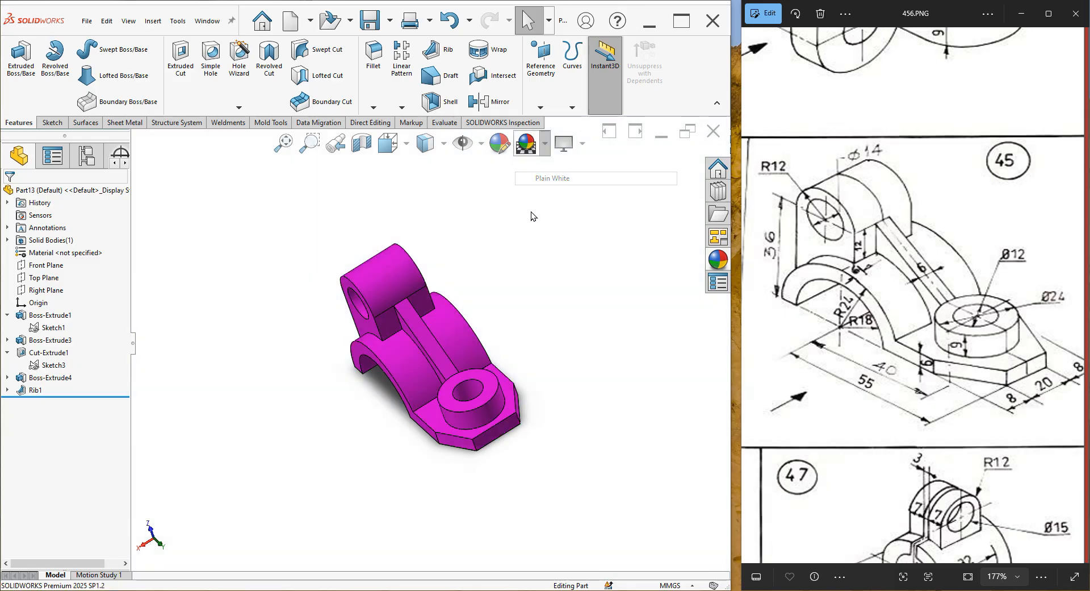
middle_drag(439, 327, 433, 371)
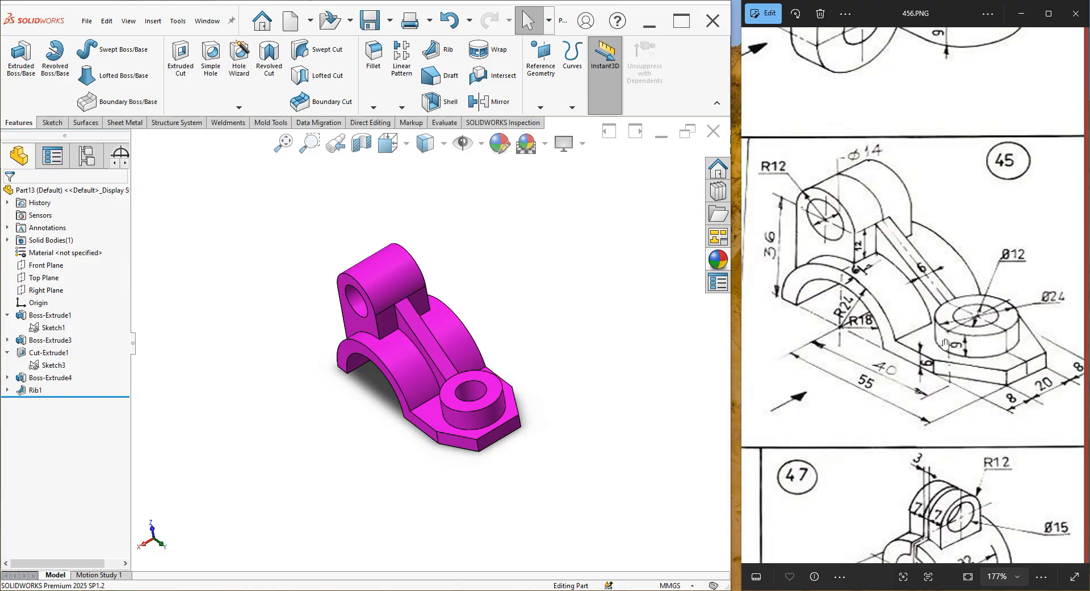
- Bring exercise 46 of the reference drawing into view and create a new part
mouse_move(758, 396)
mouse_down()
mouse_move(873, 330)
mouse_move(959, 233)
mouse_up()
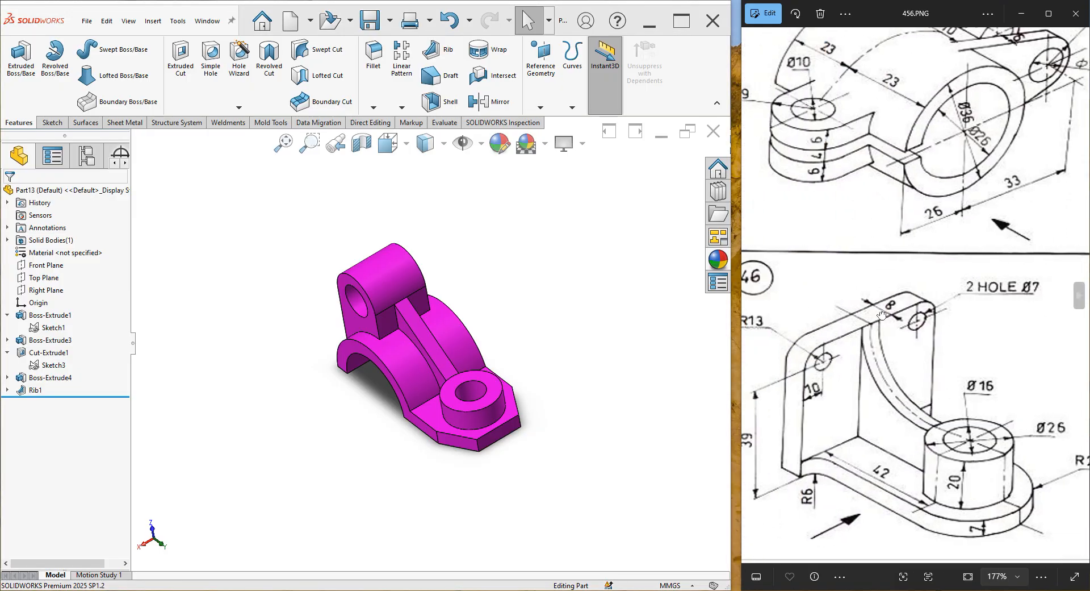
scroll(917, 424, down, 2)
drag(978, 395, 773, 310)
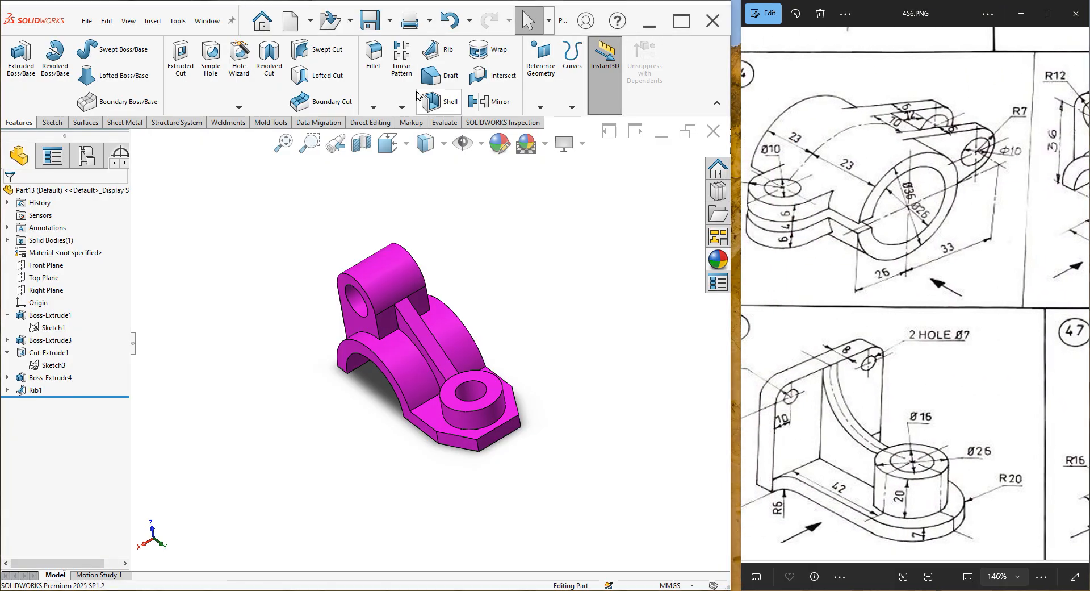
click(291, 21)
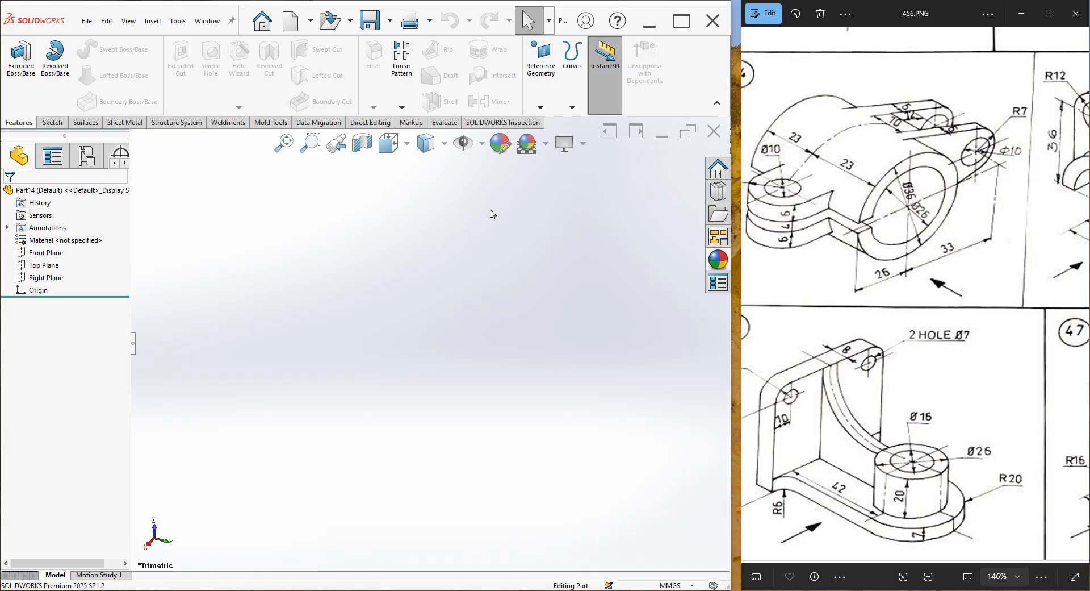
- Show exercises 44 and 46 of the reference image 456.PNG in the image viewer
click(781, 463)
key(Left)
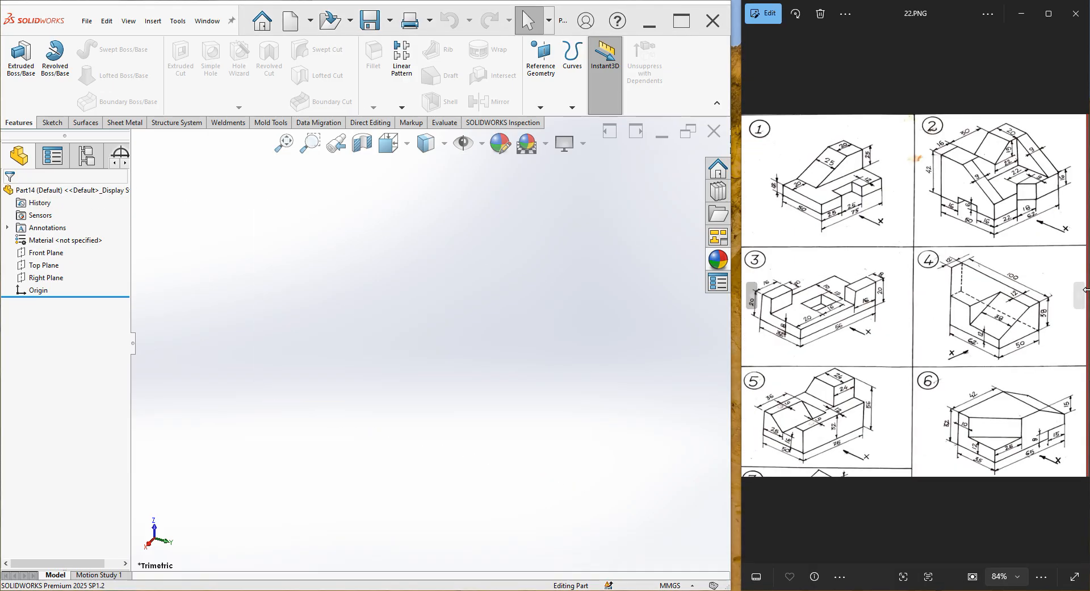
click(1079, 295)
scroll(875, 401, up, 5)
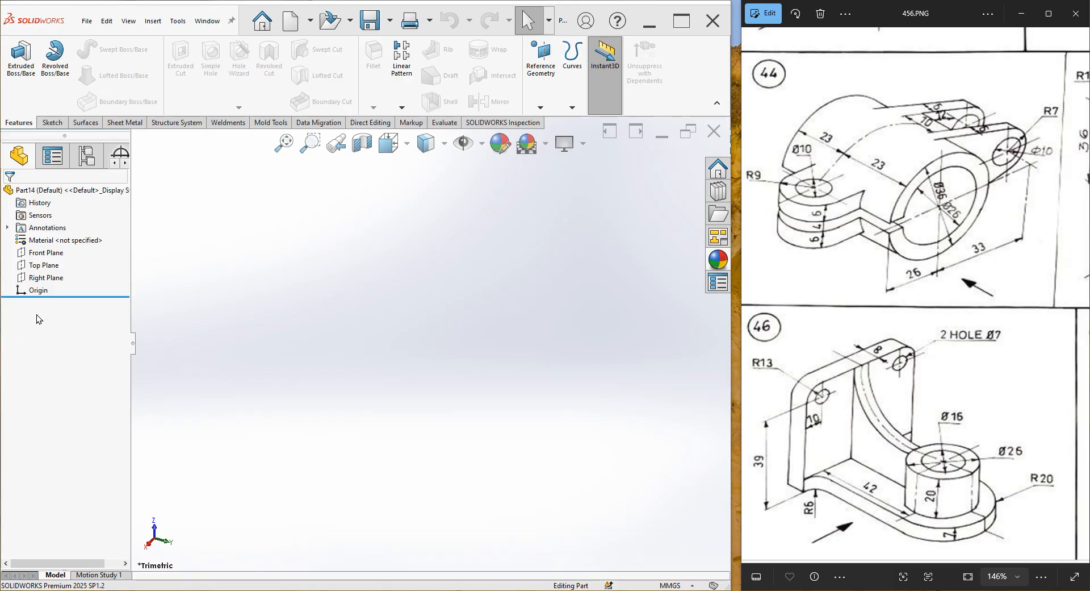
click(46, 252)
click(61, 243)
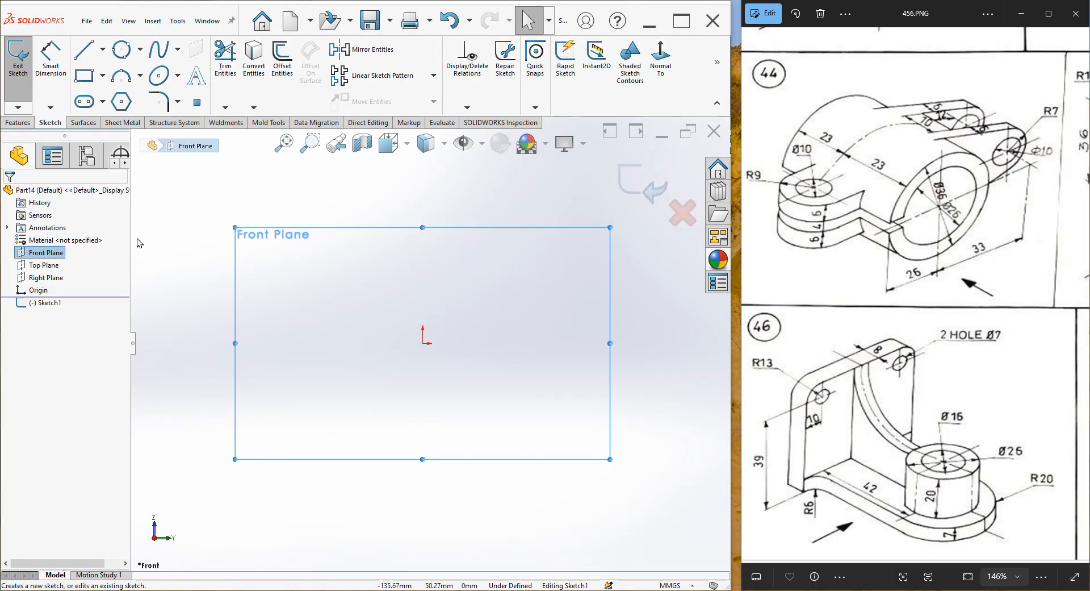
click(636, 185)
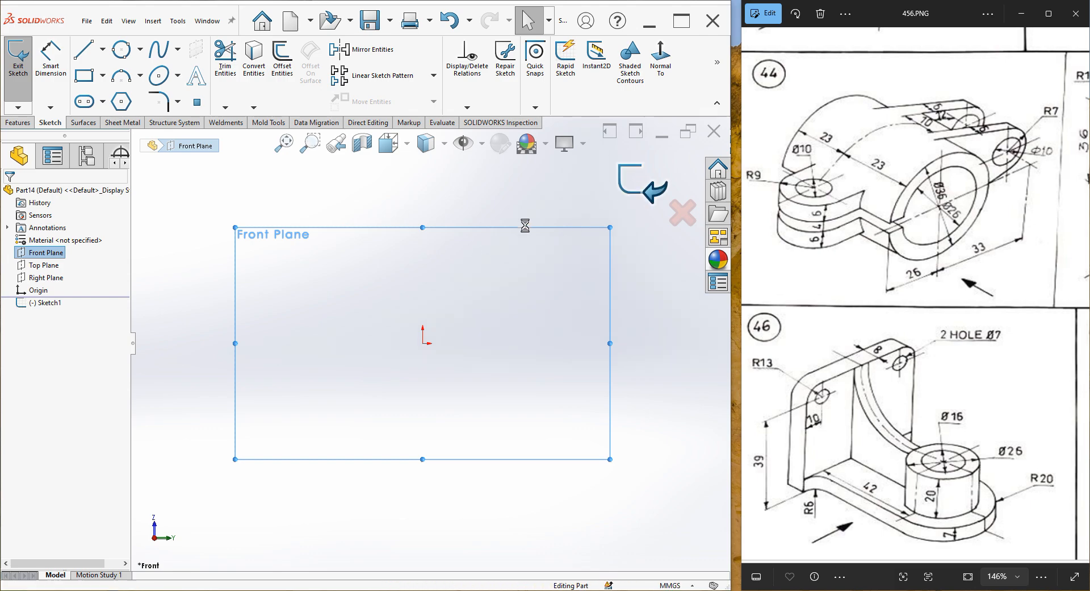
- Start a sketch on the Top Plane and draw a vertical, infinite-length construction line through the origin
click(35, 265)
click(47, 251)
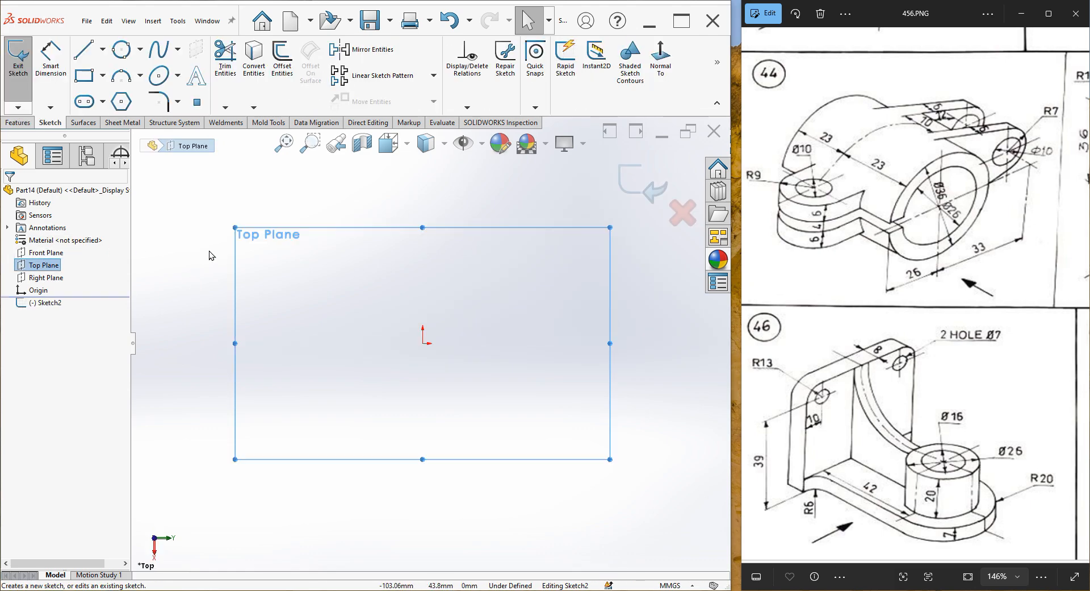
key(l)
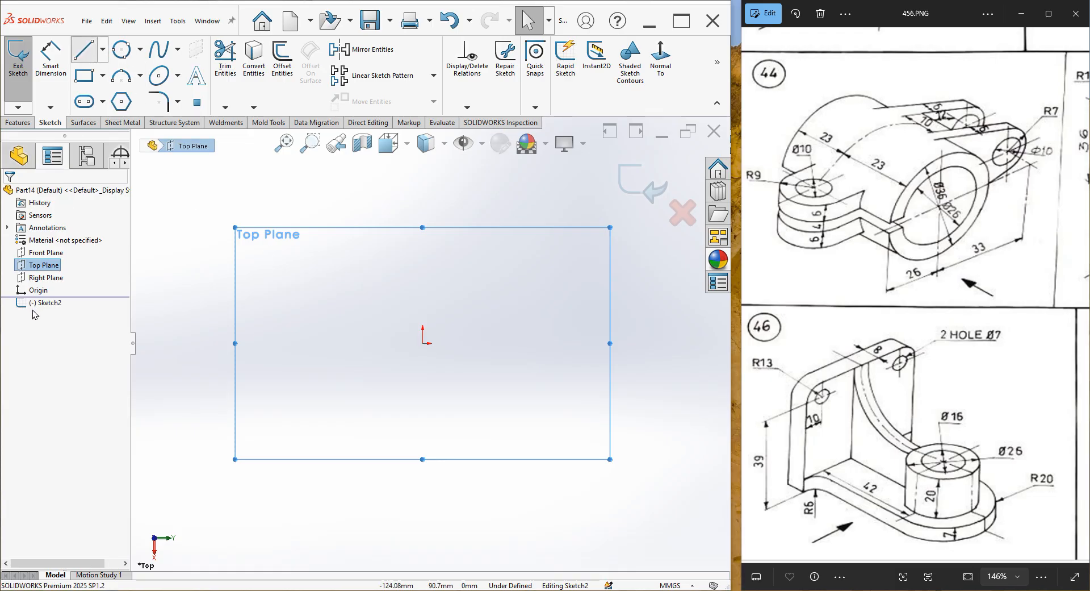
click(26, 336)
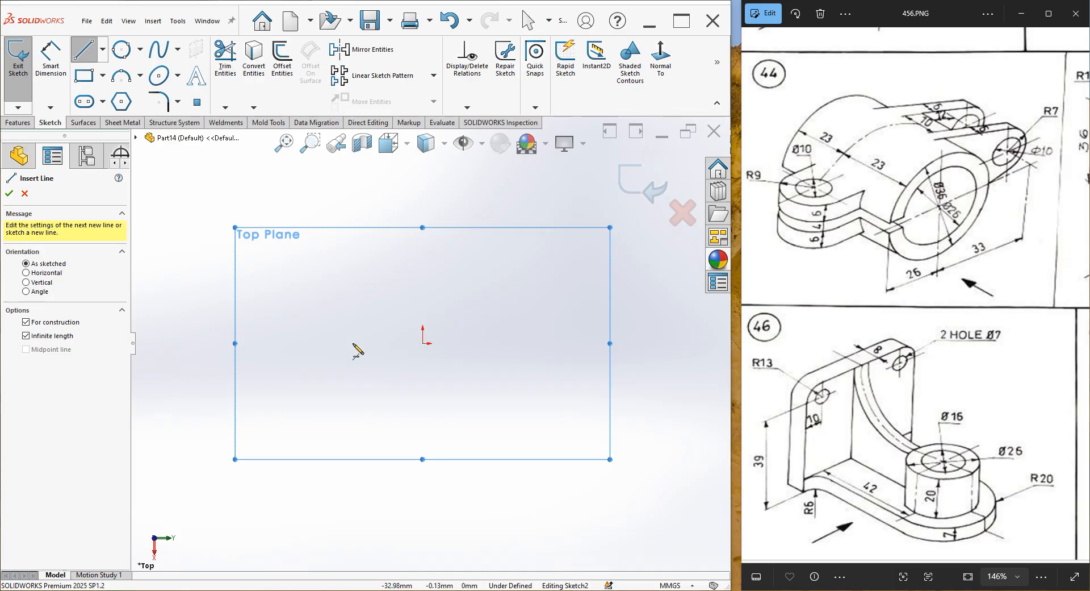
click(423, 343)
click(420, 371)
- Draw a second infinite construction line through the origin and make it horizontal
click(424, 344)
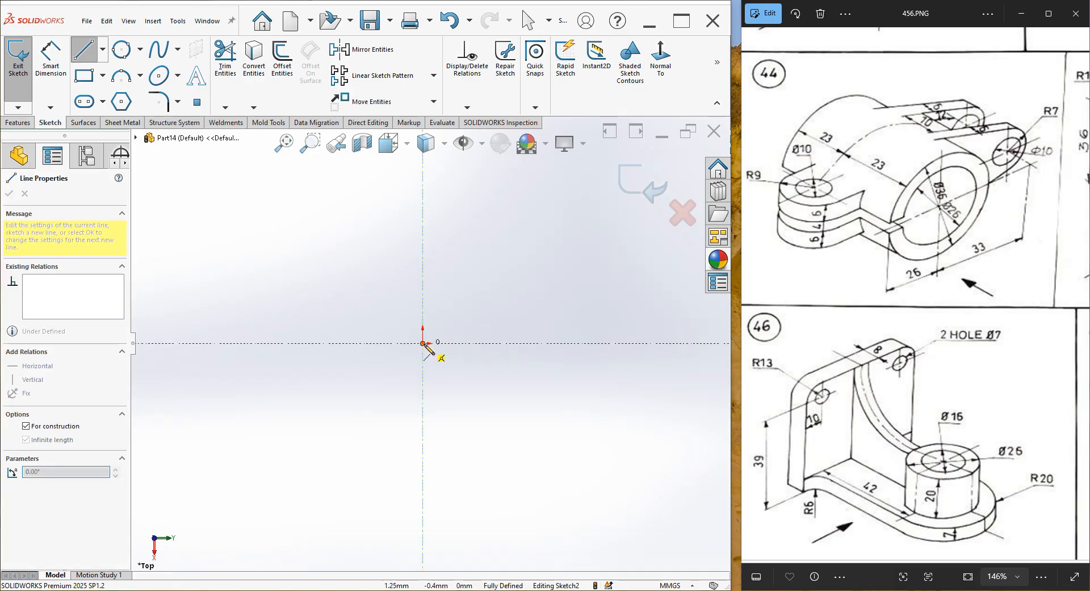
right_click(475, 311)
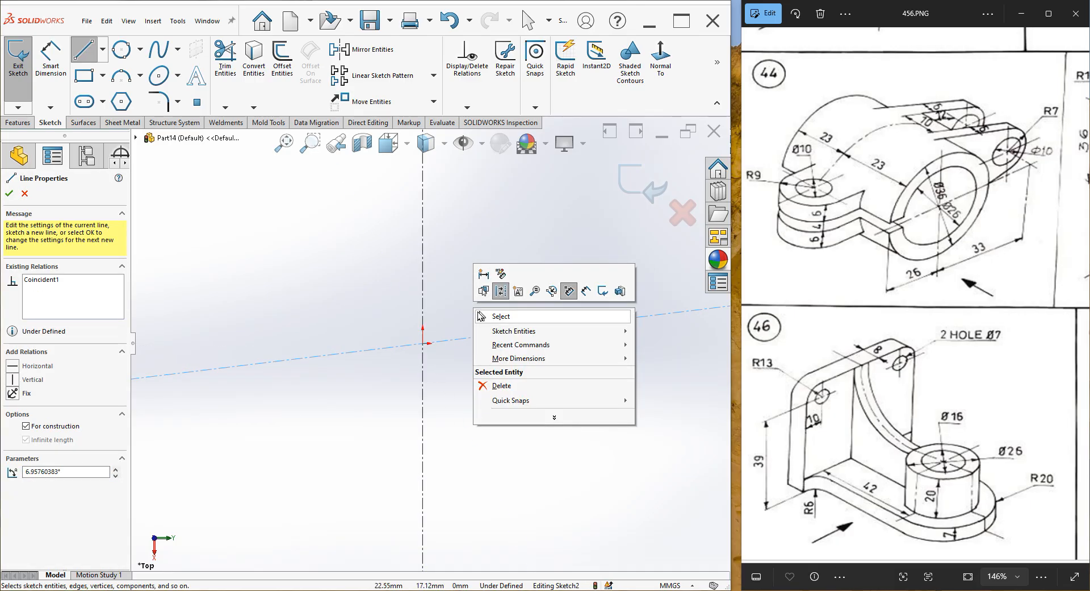
click(499, 316)
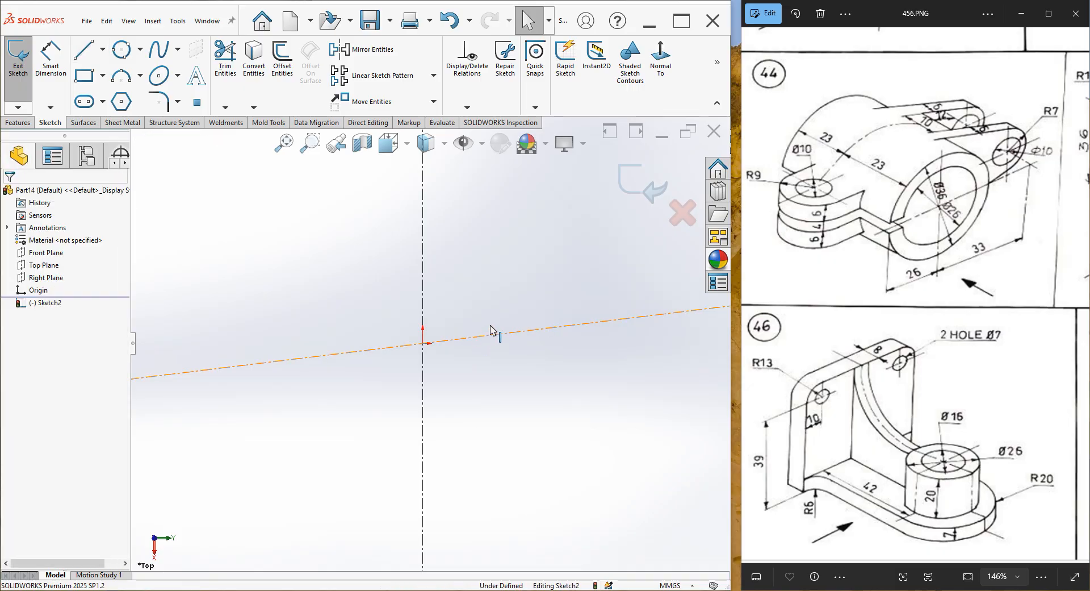
click(512, 284)
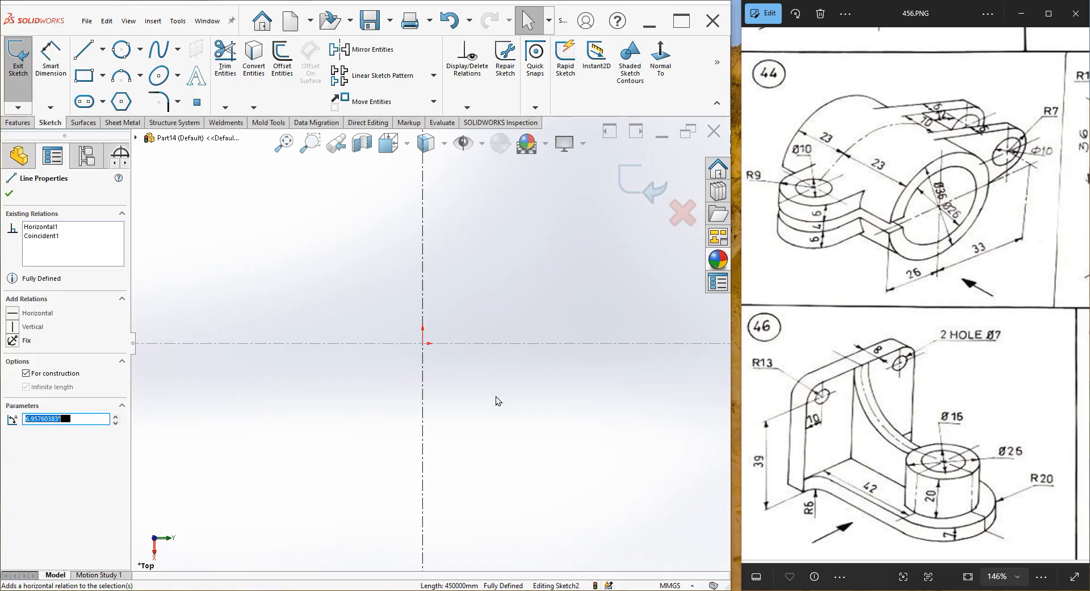
click(499, 438)
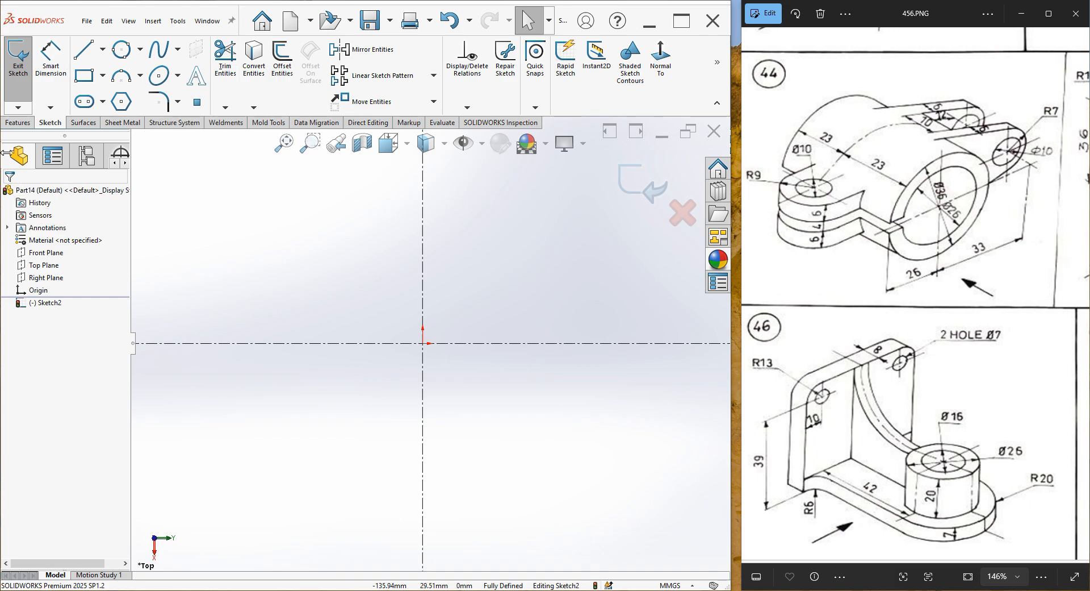
- Sketch an upright corner rectangle about 20 mm wide and 75 mm high, with one long side on the vertical centreline, spanning the horizontal one
click(84, 76)
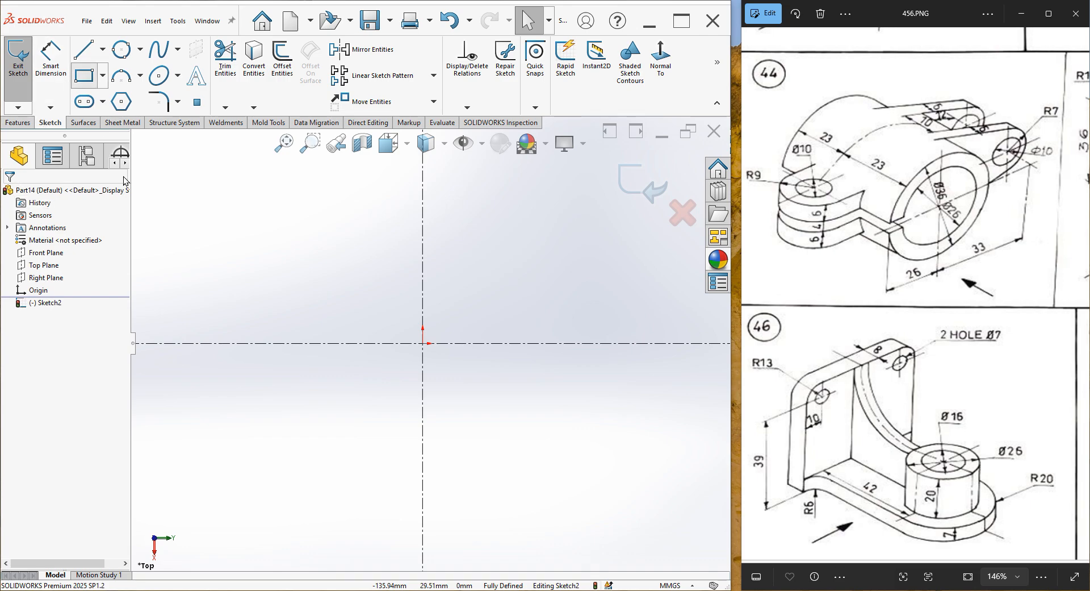
click(422, 263)
click(465, 421)
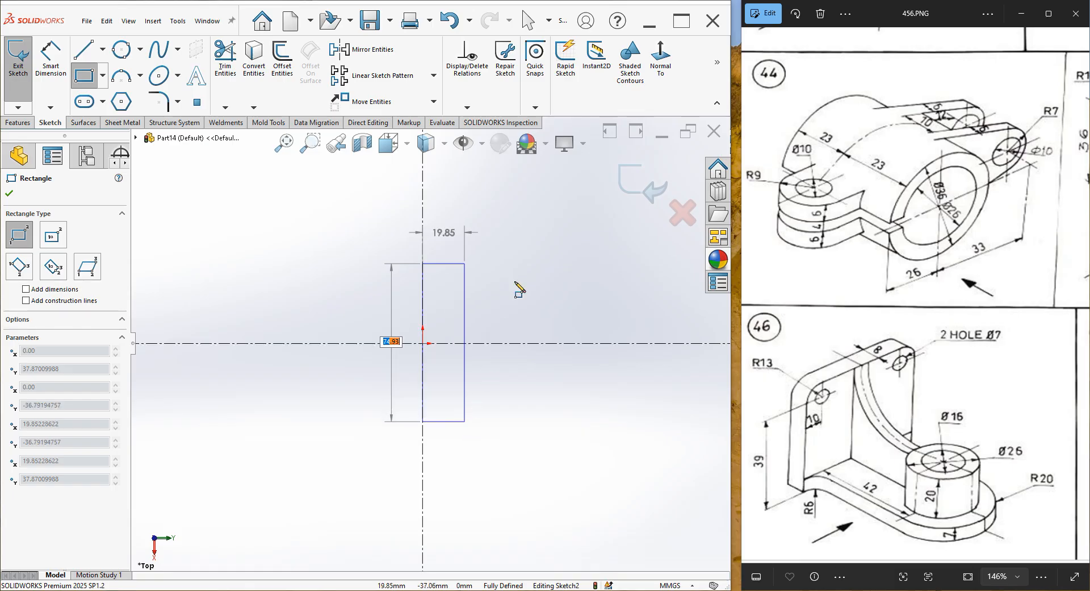
right_click(534, 235)
click(545, 232)
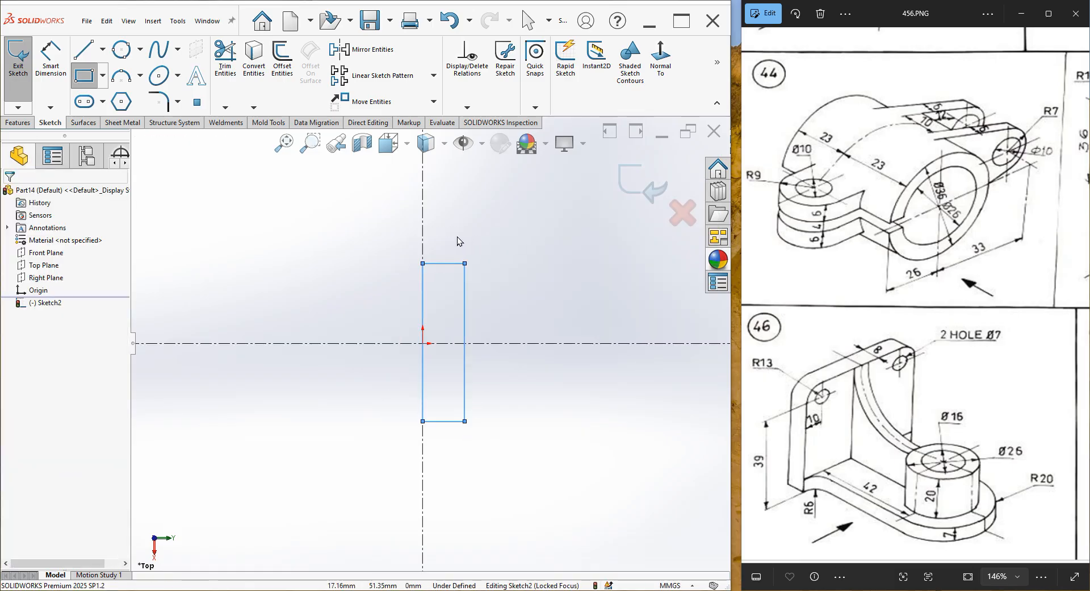
drag(453, 241, 454, 451)
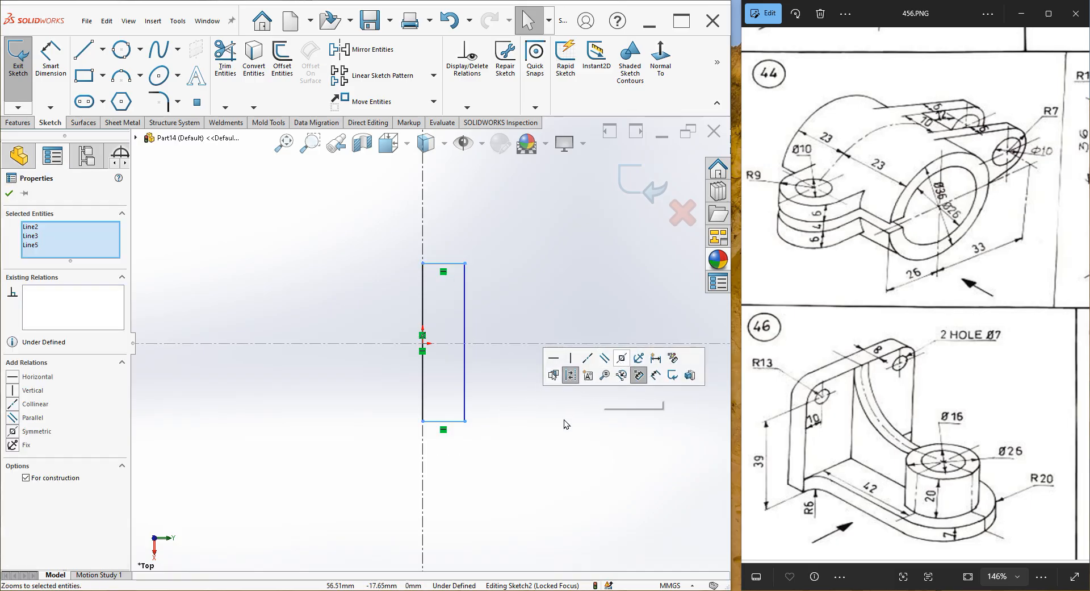
click(308, 338)
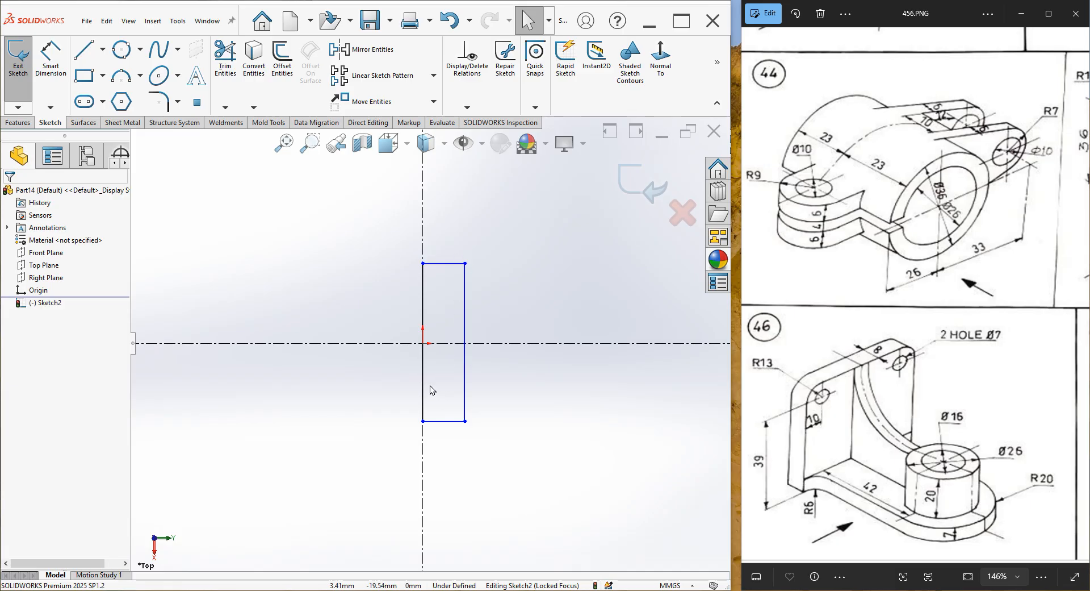
- Dimension the rectangle's long side on the vertical centreline as 52 mm
click(59, 72)
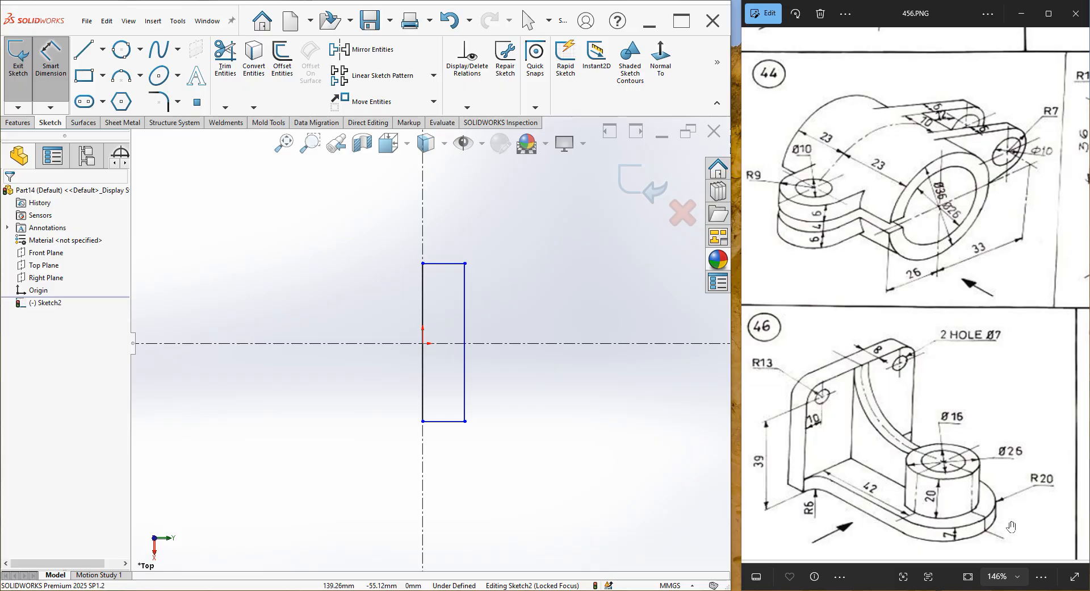
click(422, 388)
click(352, 382)
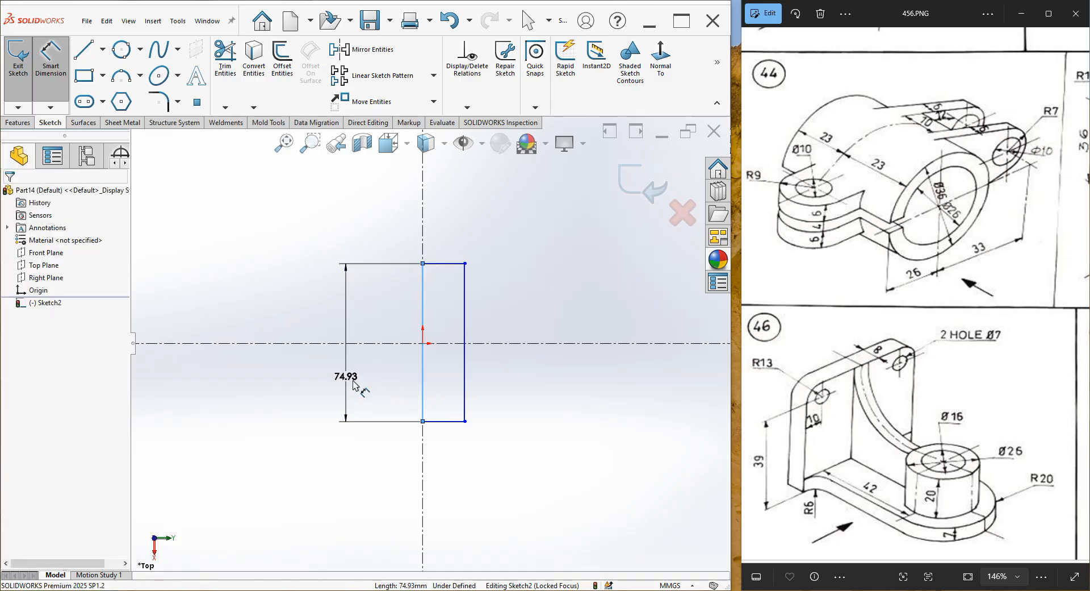
click(352, 383)
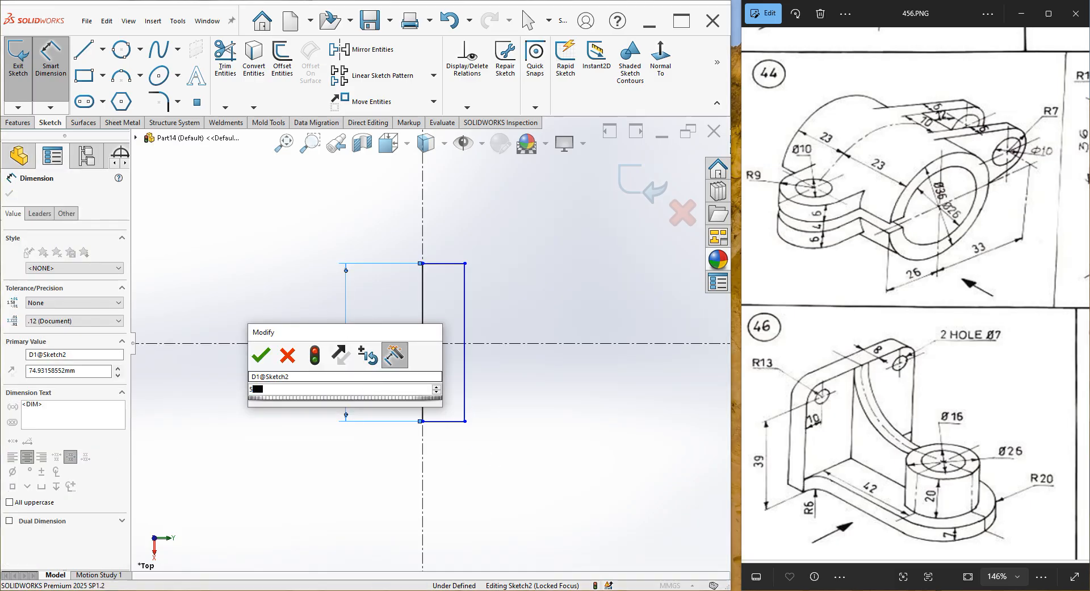
text(52)
key(Return)
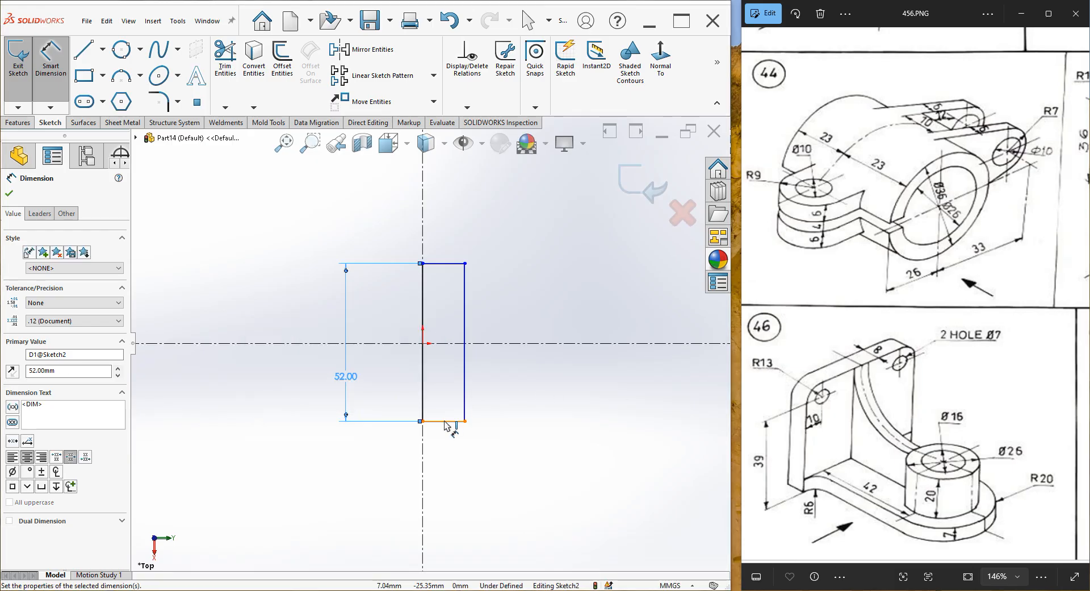
- Dimension the rectangle's short side as 8 mm and end dimensioning
click(437, 422)
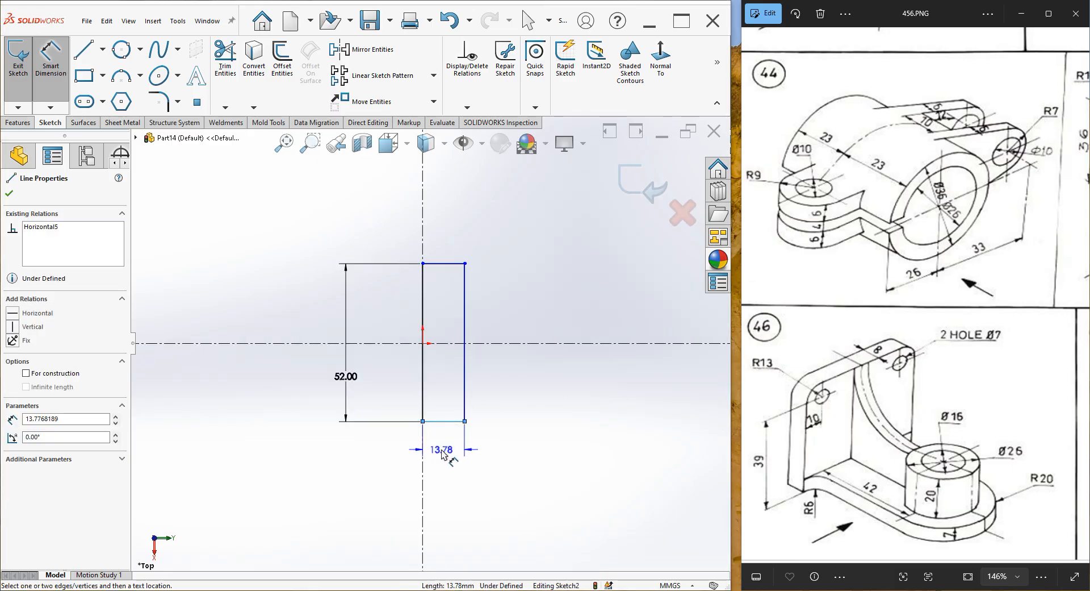
click(443, 453)
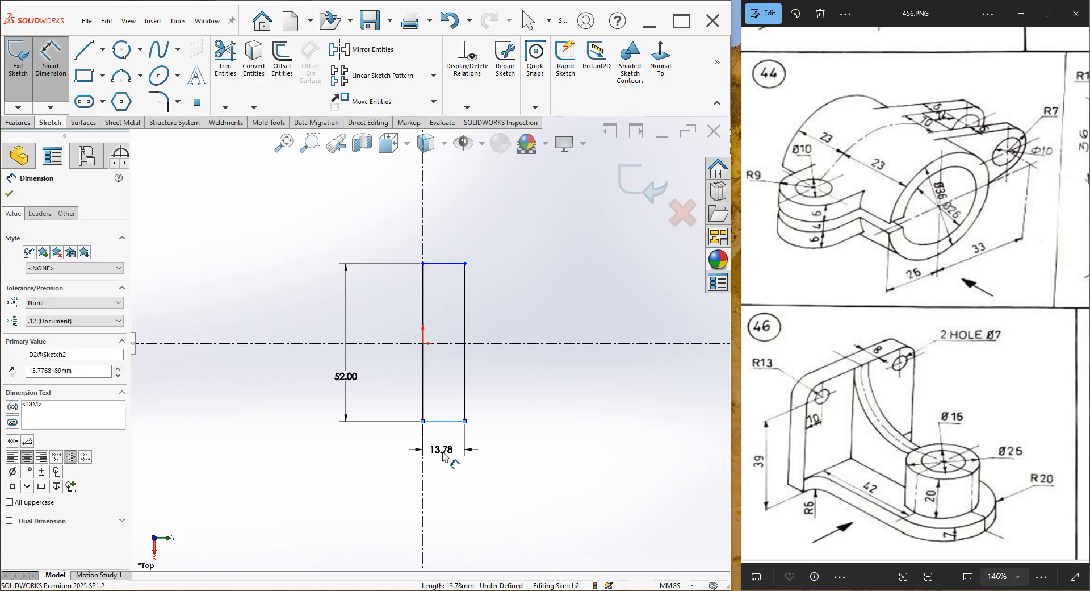
key(Escape)
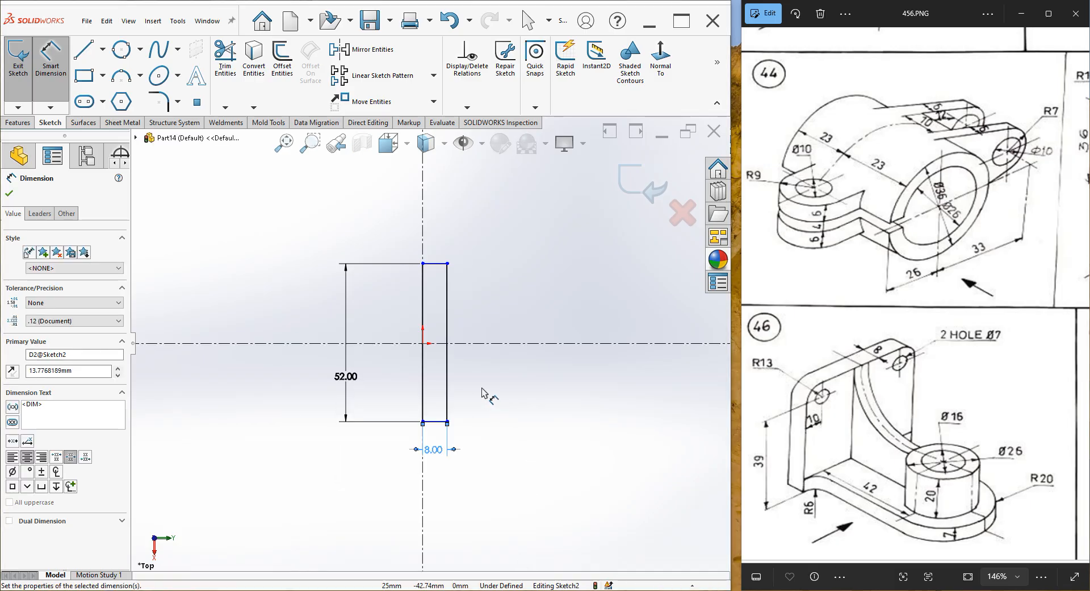
right_click(494, 374)
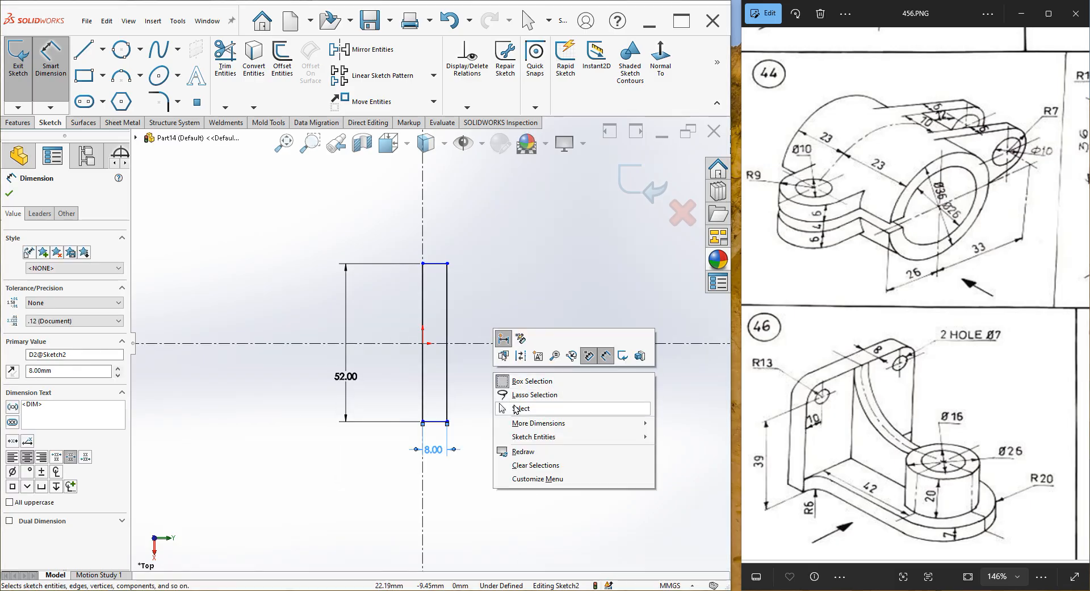
click(514, 408)
- Make the rectangle's two short sides symmetric about the horizontal centreline
mouse_move(435, 426)
mouse_down()
mouse_move(436, 457)
mouse_move(444, 409)
mouse_move(442, 422)
mouse_up()
click(491, 441)
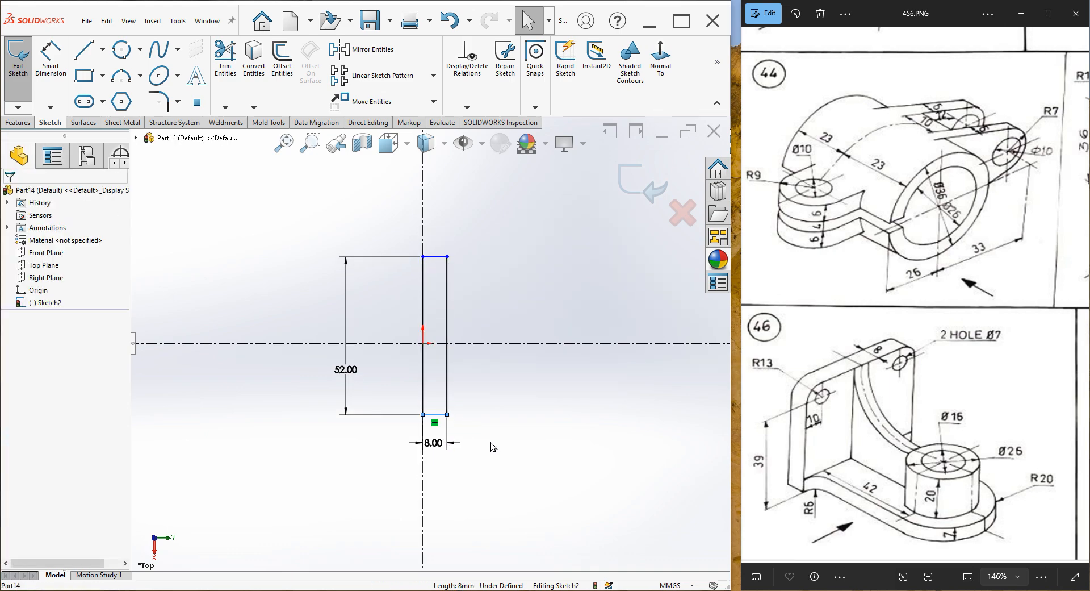
click(435, 414)
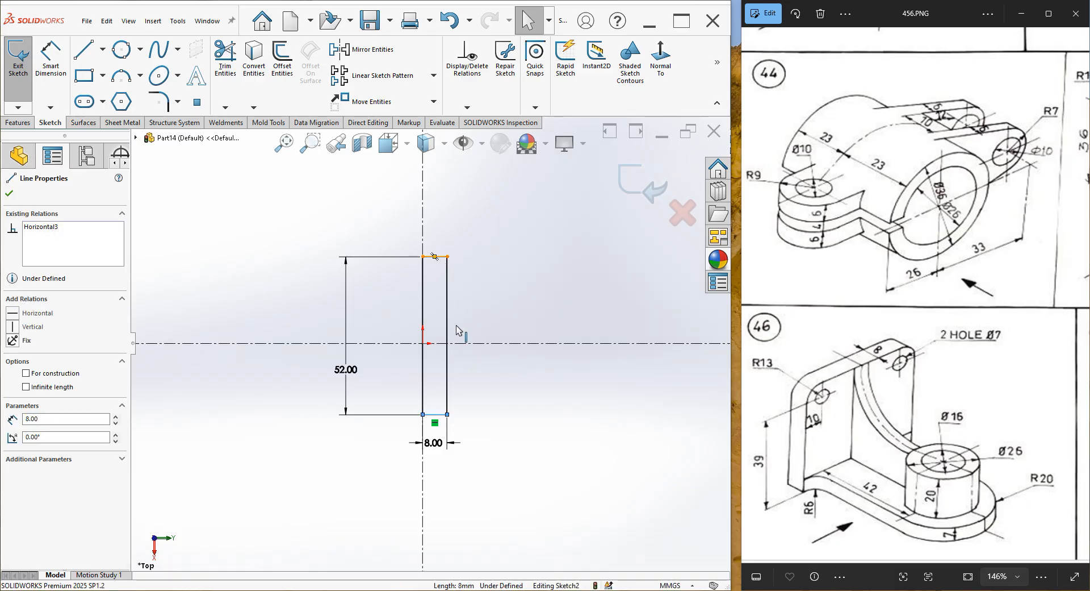
ctrl+click(463, 343)
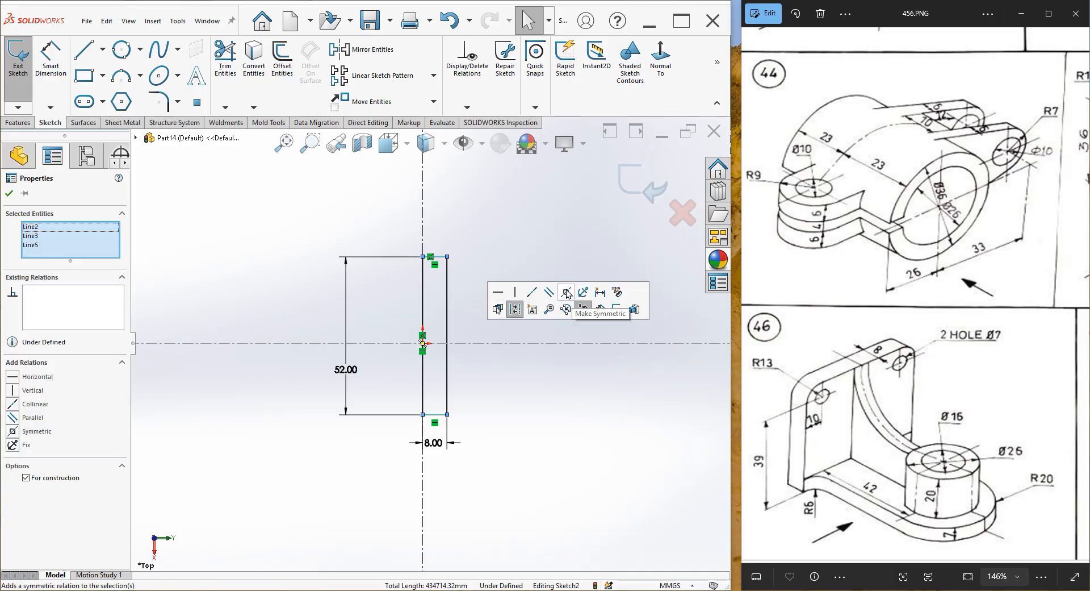
click(566, 292)
click(548, 366)
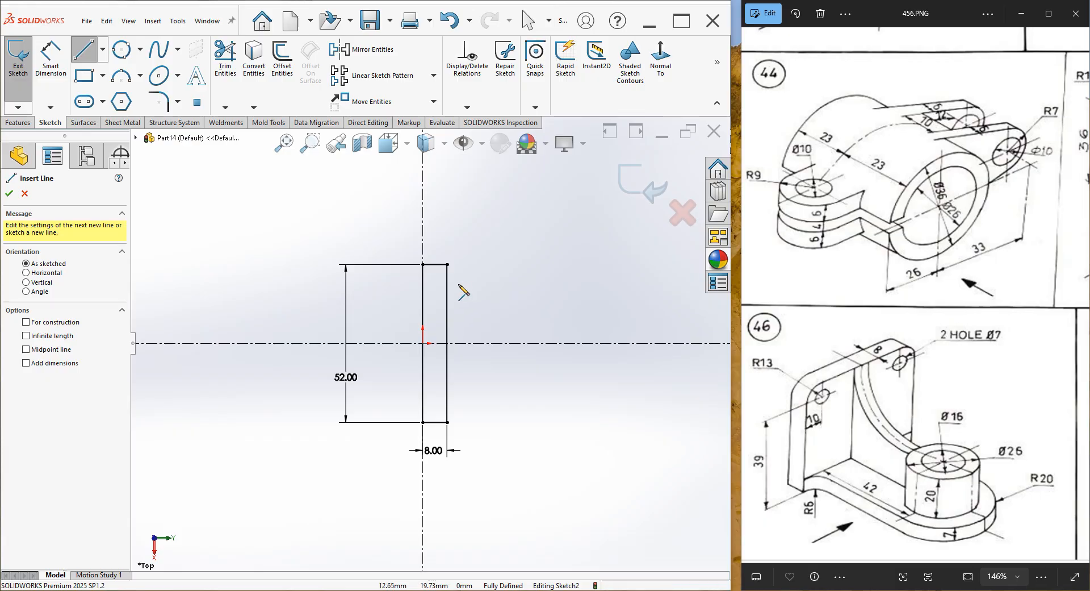
- Draw a horizontal line outward from near the upper end of the rectangle's outer long side, and delete the extra slanted segment
mouse_move(448, 282)
mouse_down()
mouse_move(604, 292)
mouse_move(591, 283)
mouse_up()
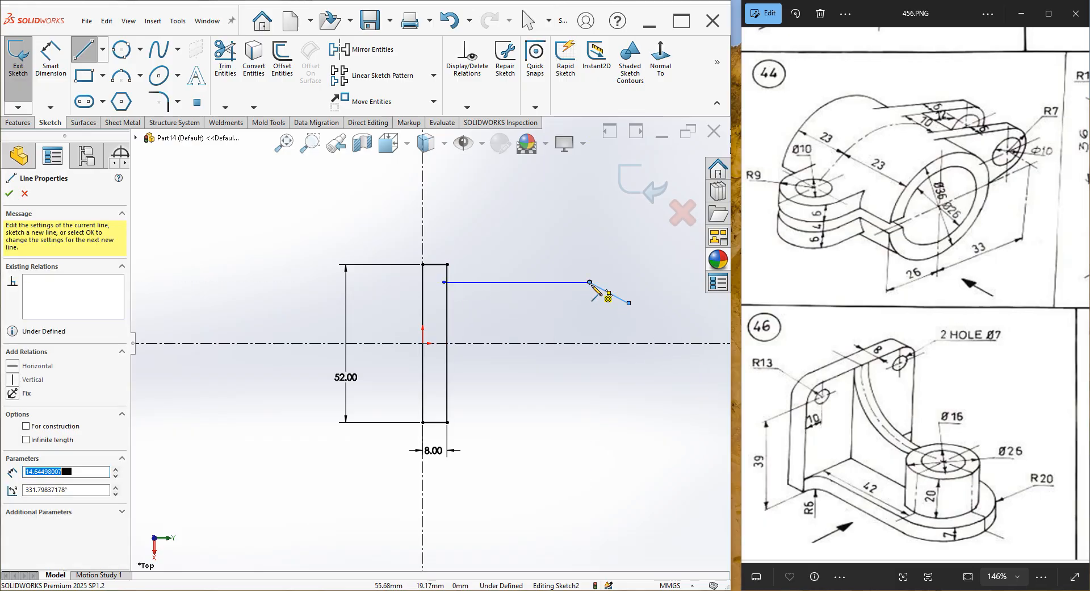
right_click(624, 280)
click(630, 282)
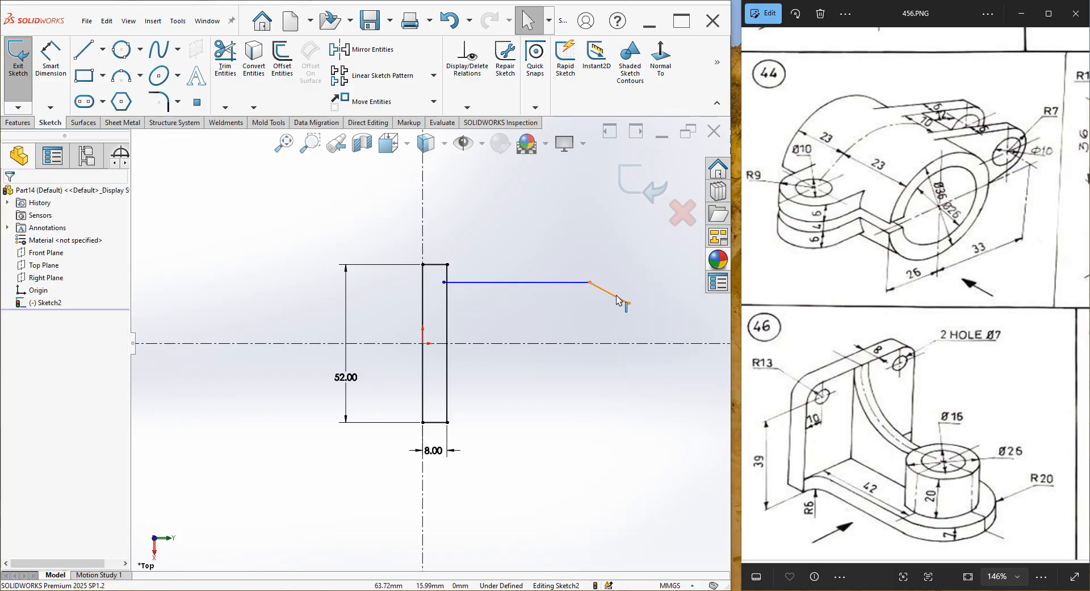
click(618, 305)
key(Escape)
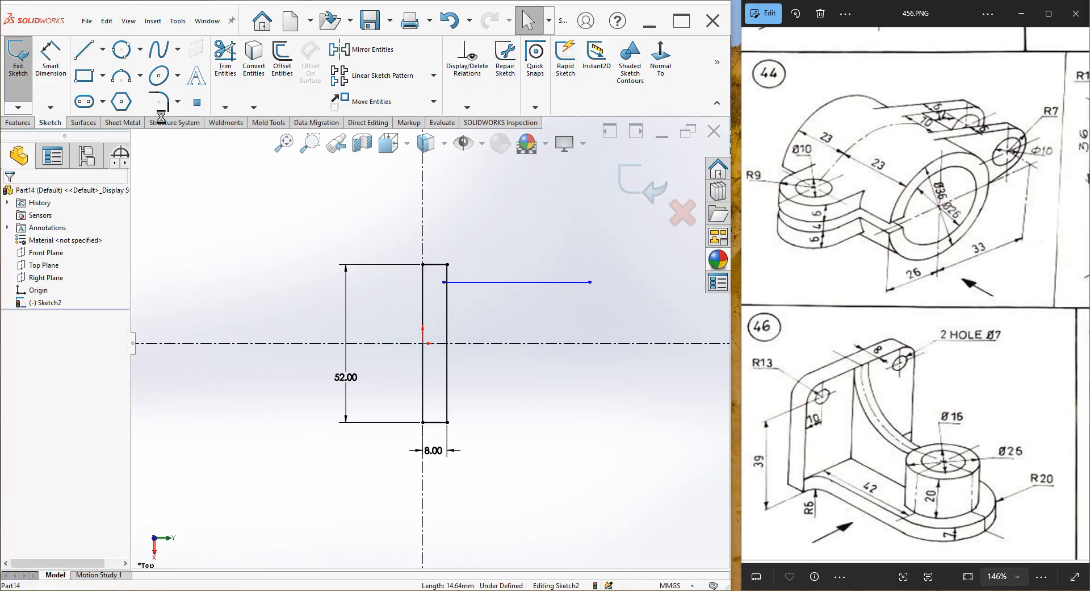
- Continue the line's free end with a tangent semicircular arc of about 15 mm radius and a horizontal line back to the rectangle
key(l)
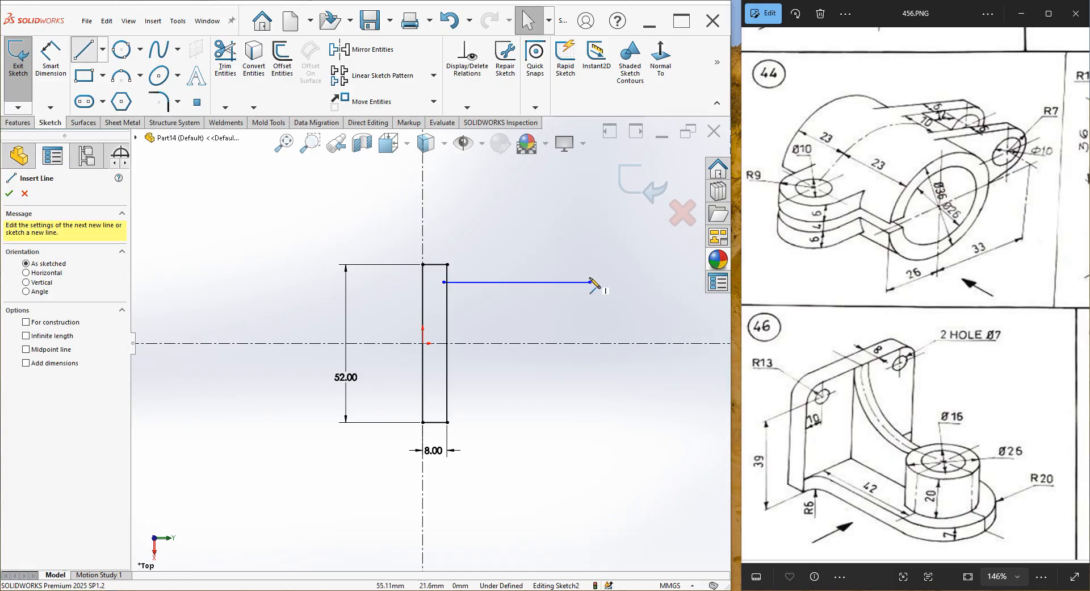
click(589, 282)
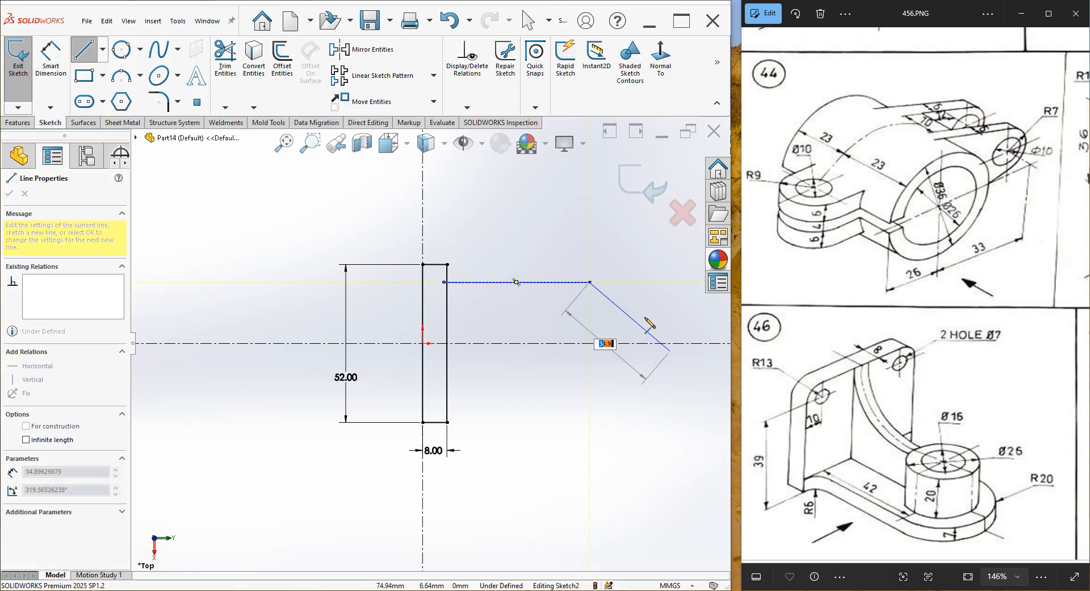
key(a)
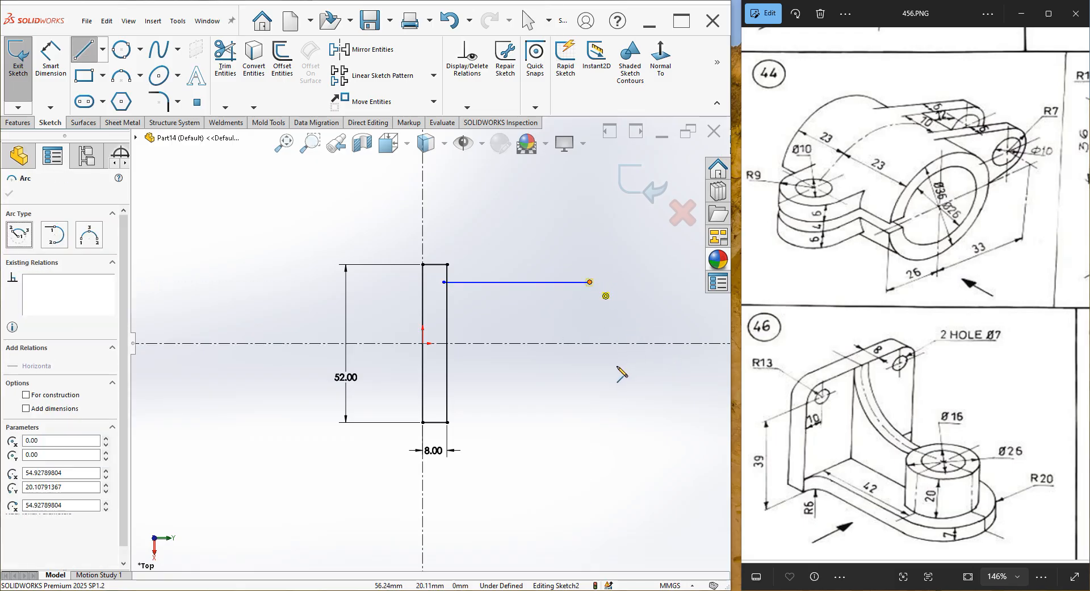
click(589, 370)
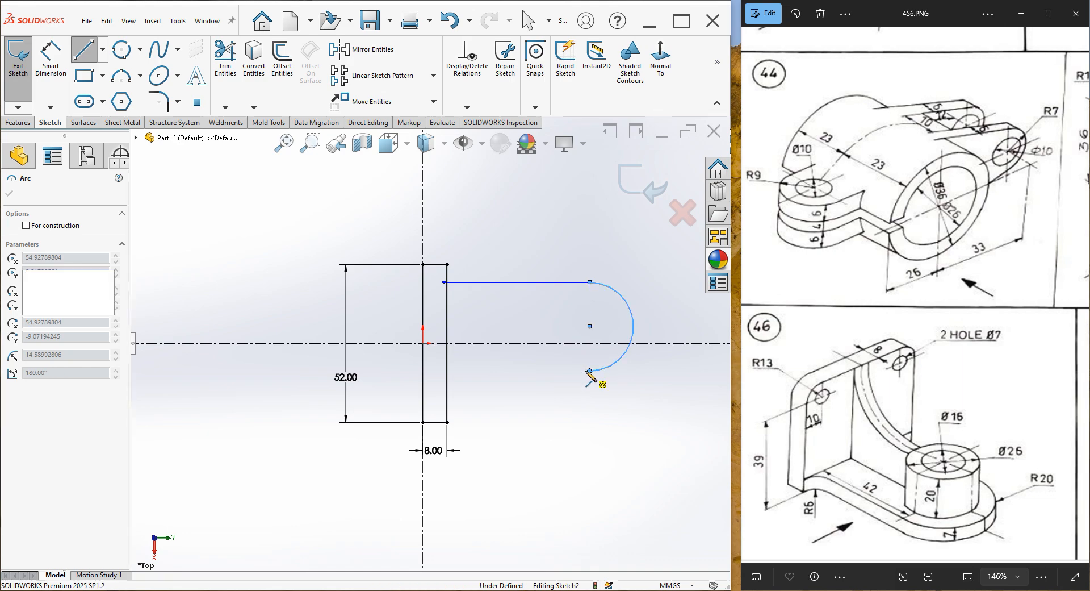
click(448, 370)
right_click(545, 242)
click(574, 248)
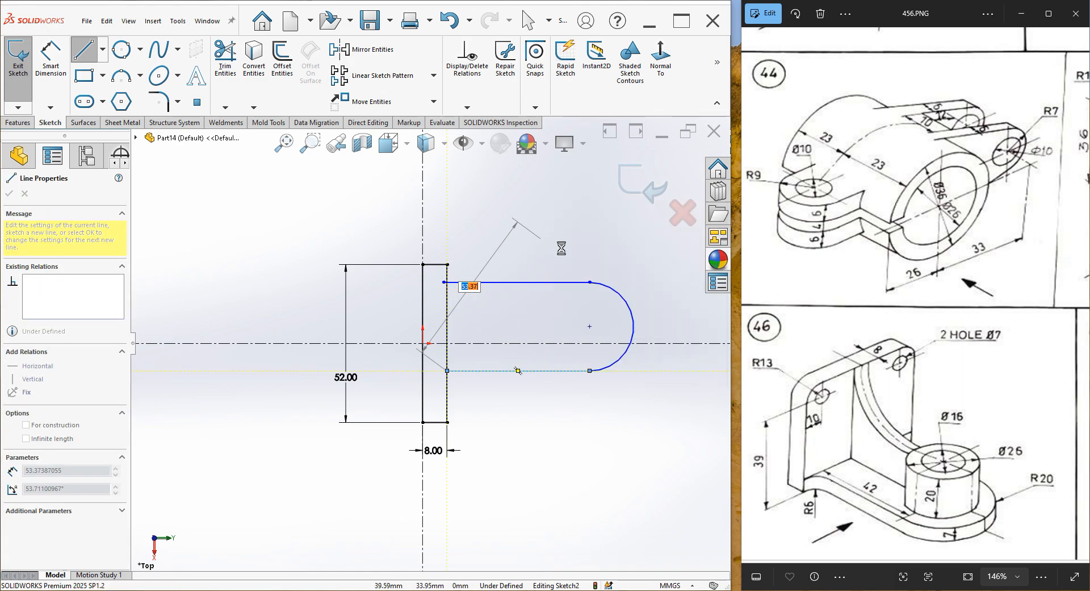
- Make the two horizontal lines of the rounded tongue symmetric about the horizontal centreline
drag(537, 255, 492, 413)
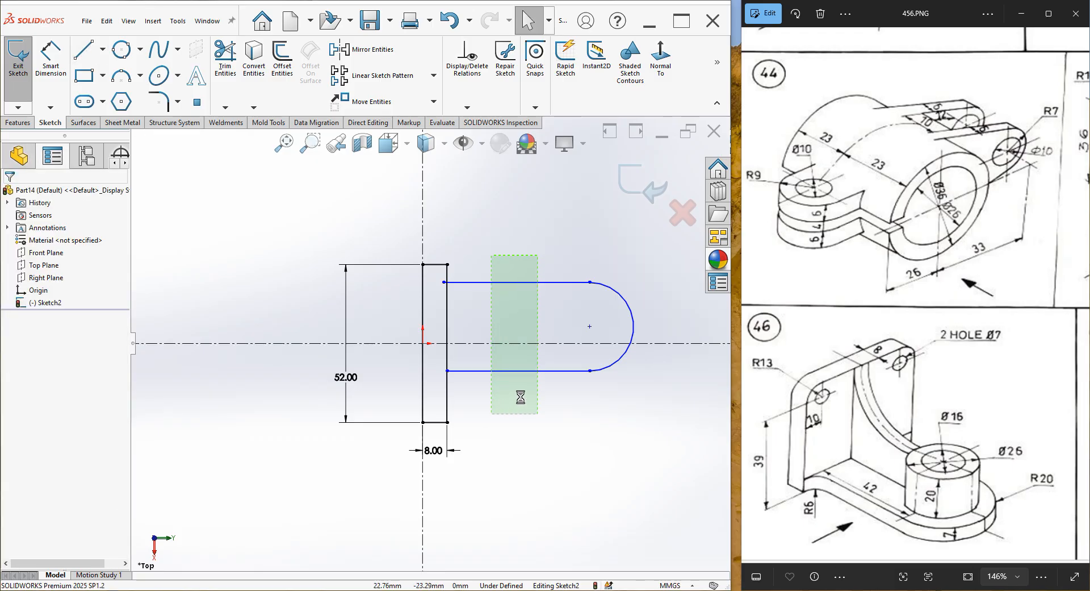
click(623, 350)
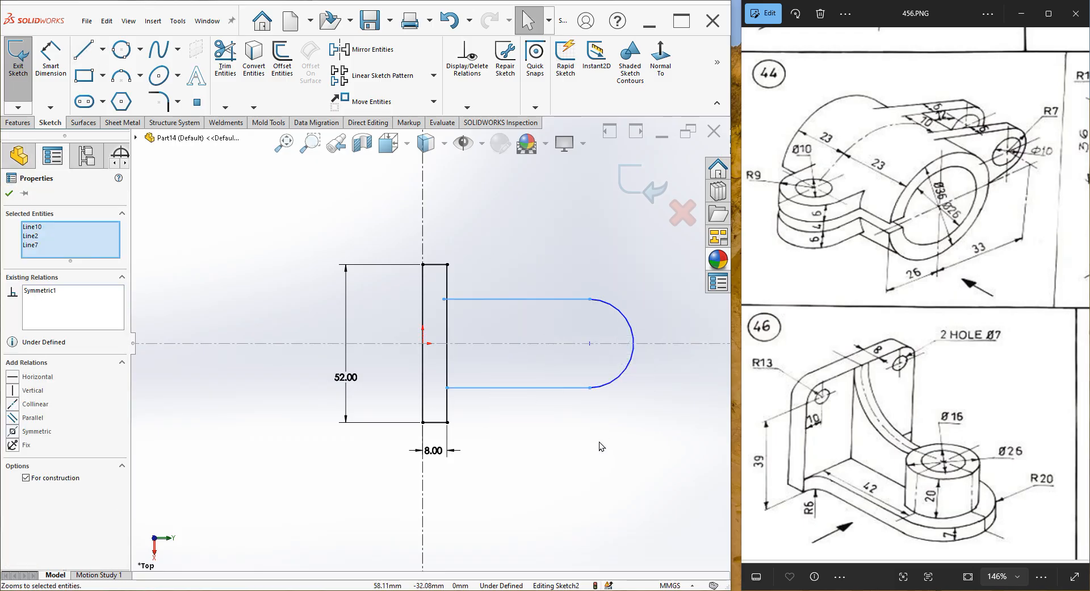
- Trim off the short end of the tongue's upper line that extends inside the back plate rectangle
click(598, 441)
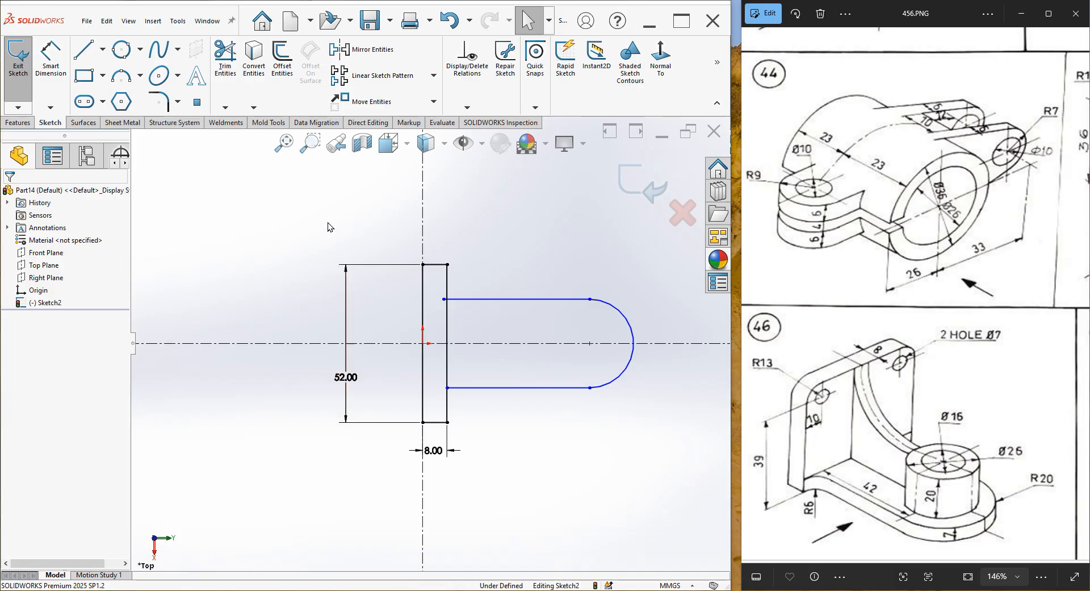
click(226, 58)
scroll(500, 289, down, 2)
scroll(437, 314, down, 2)
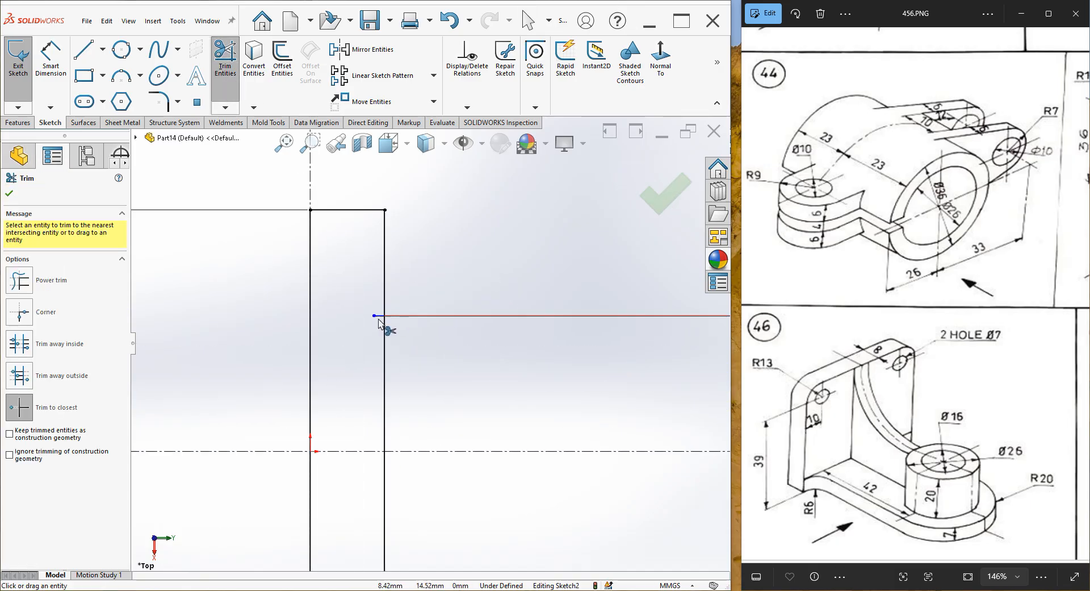
click(401, 309)
scroll(380, 339, up, 3)
scroll(409, 352, up, 2)
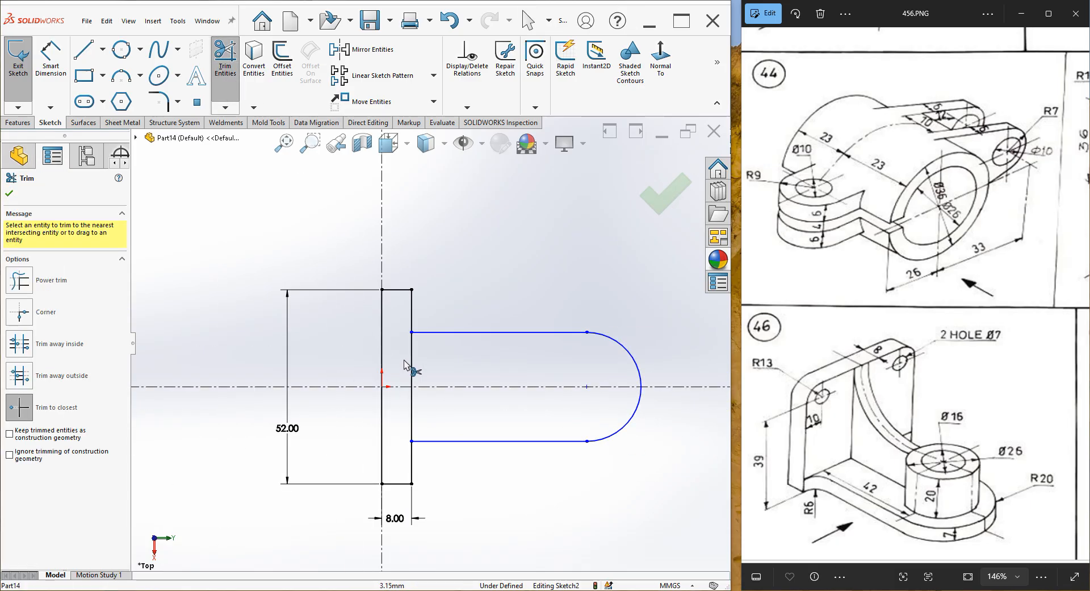
right_click(498, 230)
click(523, 264)
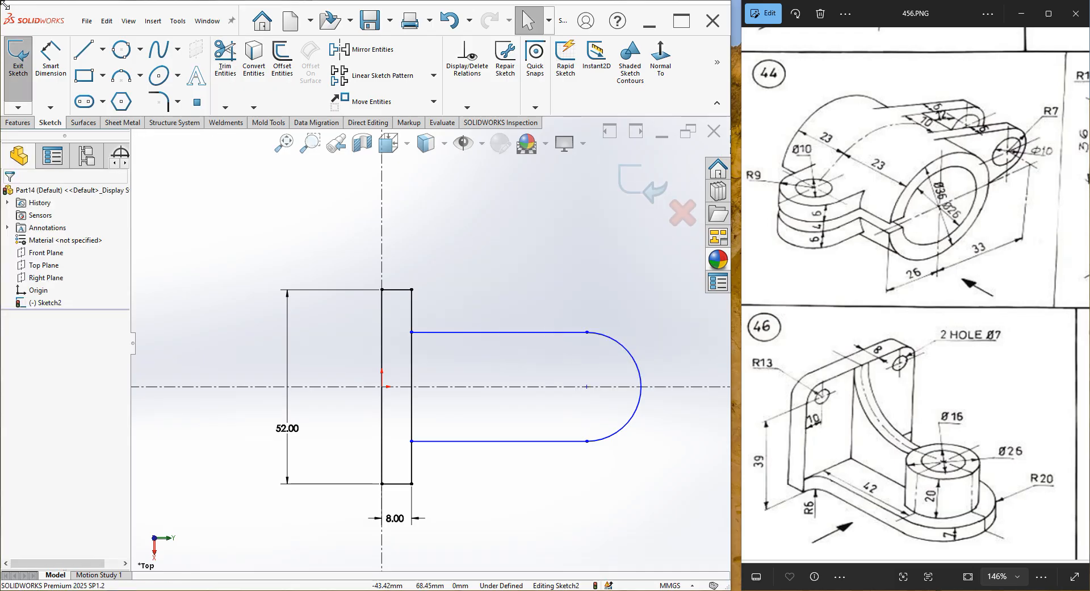
- Dimension the radius of the tongue's end arc as 20 mm
click(49, 55)
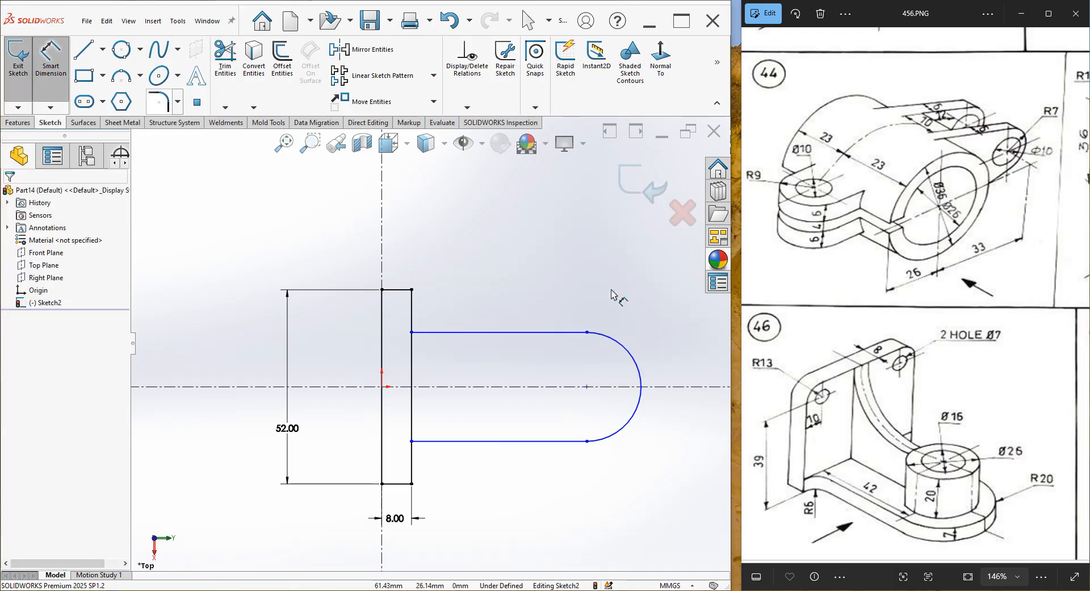
click(621, 329)
click(626, 317)
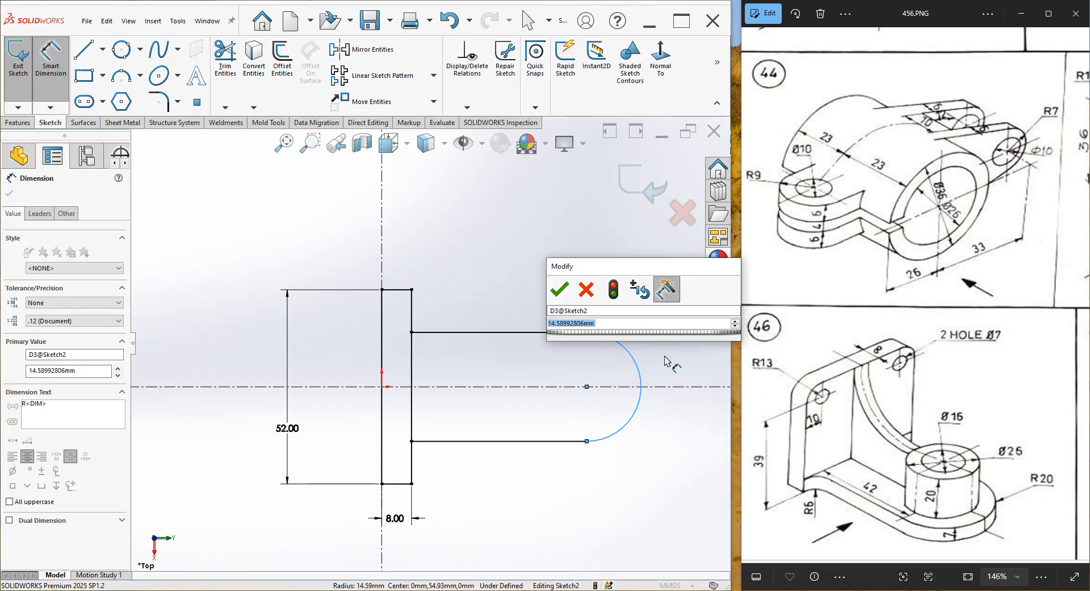
key(Return)
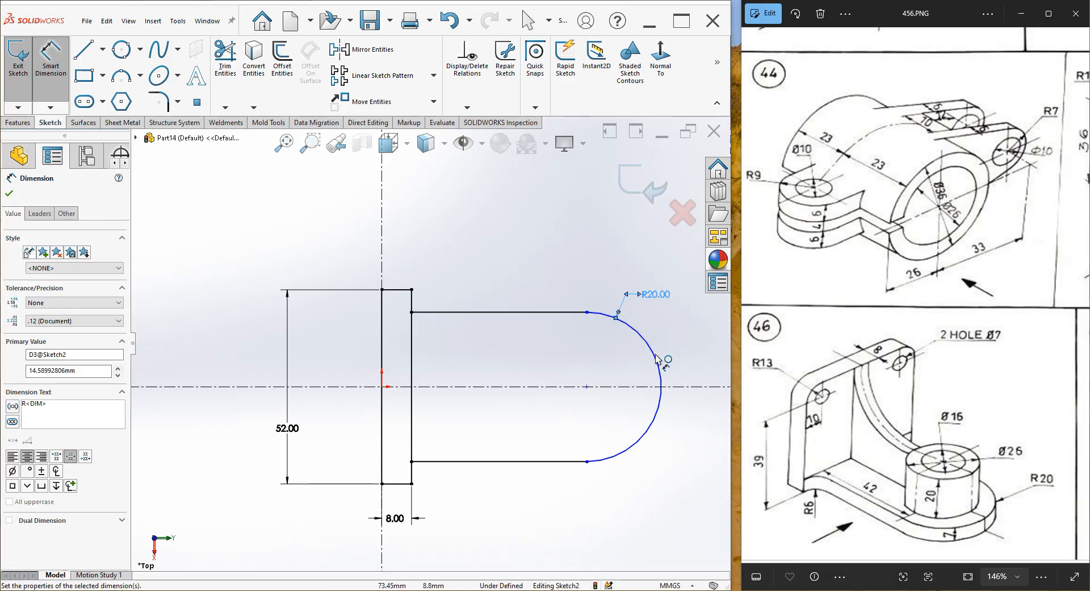
- Dimension the distance from the rectangle's outer long side to the arc's centre as 42 mm
scroll(644, 359, up, 1)
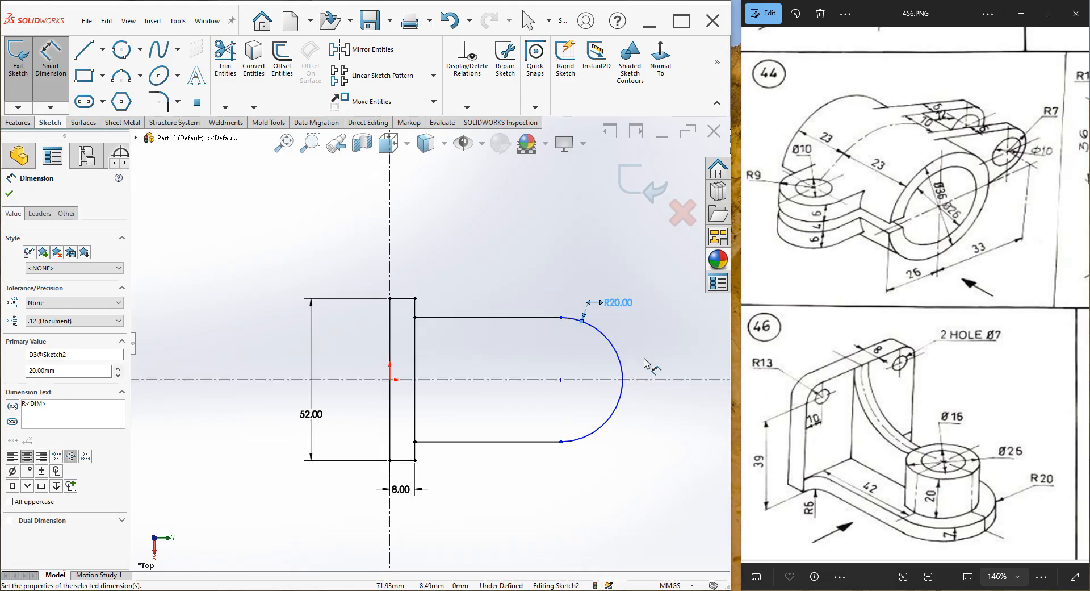
click(561, 380)
click(420, 411)
click(476, 513)
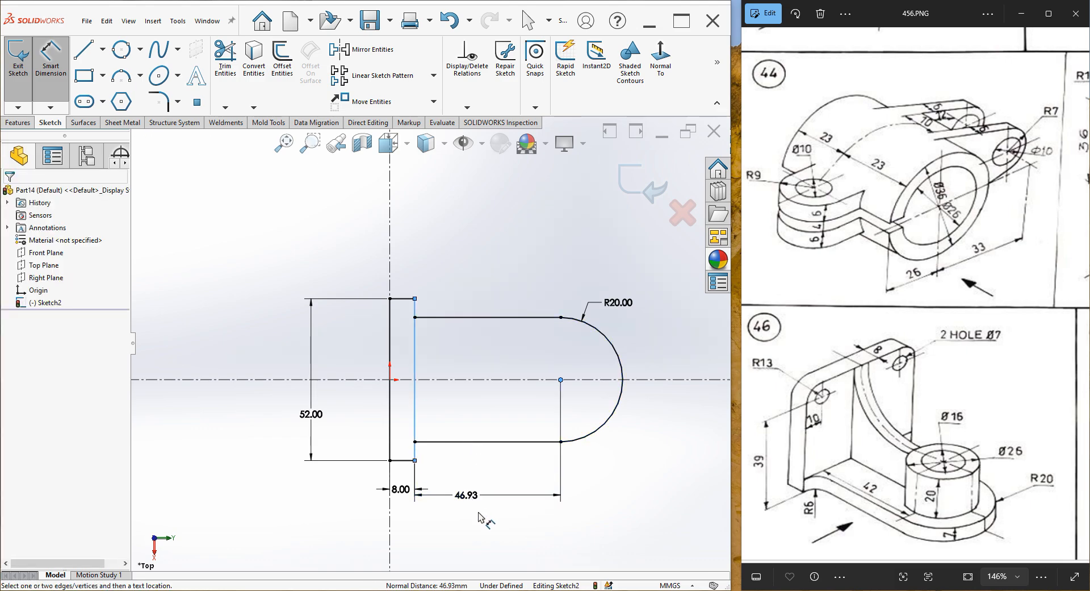
click(480, 517)
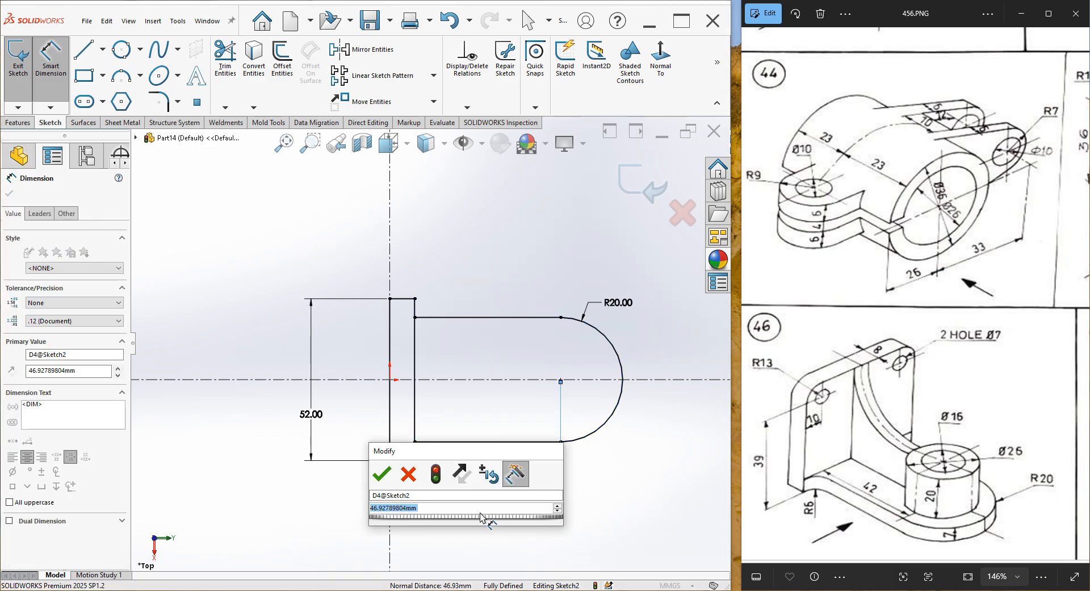
key(Return)
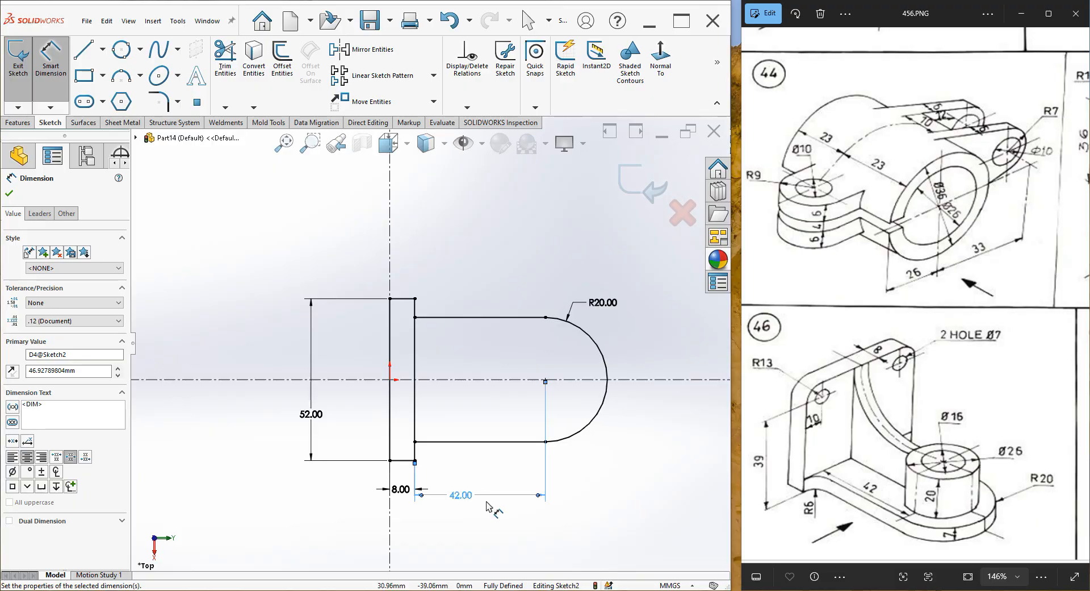
- Draw two concentric circles at the end arc's centre, the inner about 25 mm in diameter and the outer with a 16 mm radius
click(131, 52)
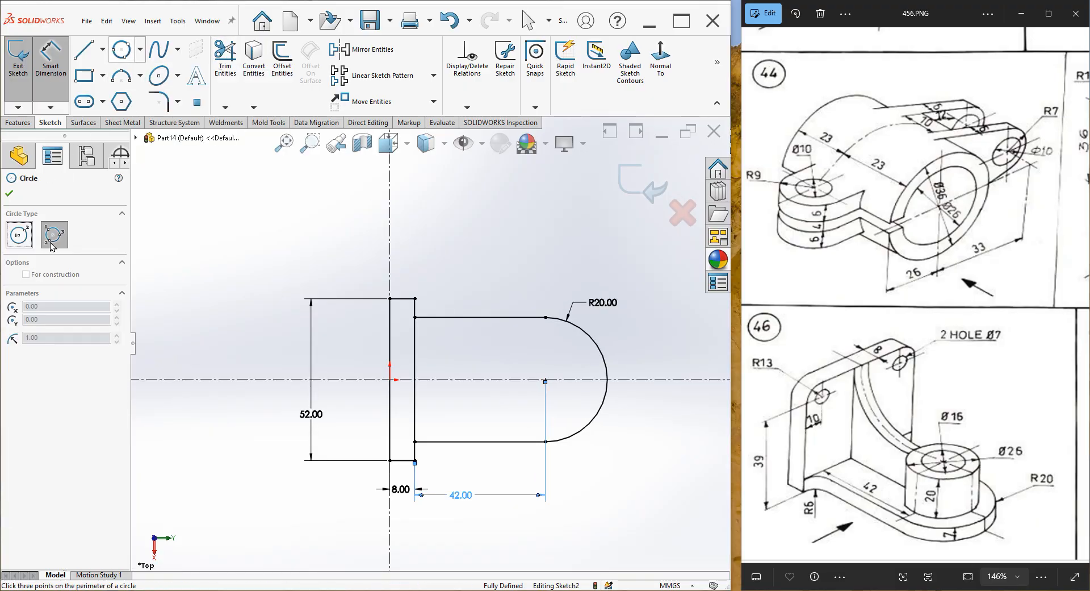
click(546, 379)
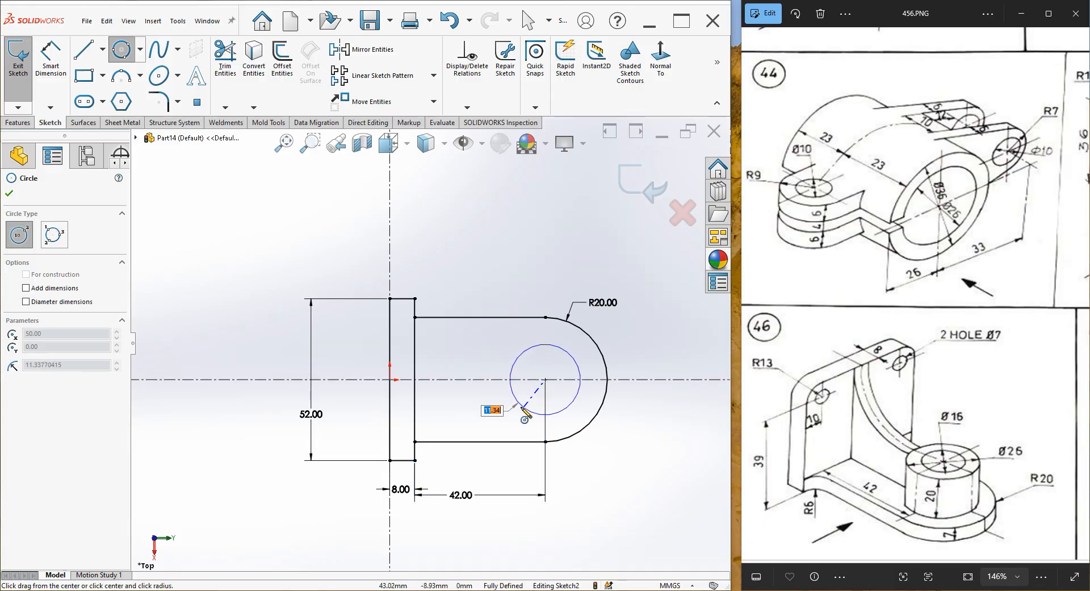
click(536, 403)
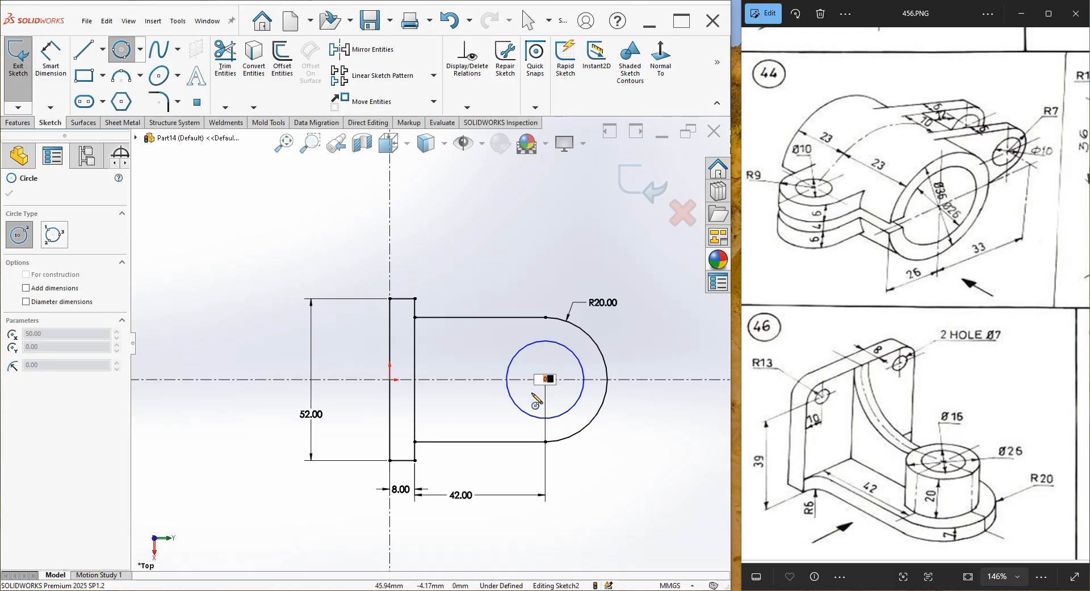
text(16)
key(Return)
right_click(518, 239)
click(539, 247)
- Dimension the outer concentric circle with a diameter of 26 mm
click(50, 57)
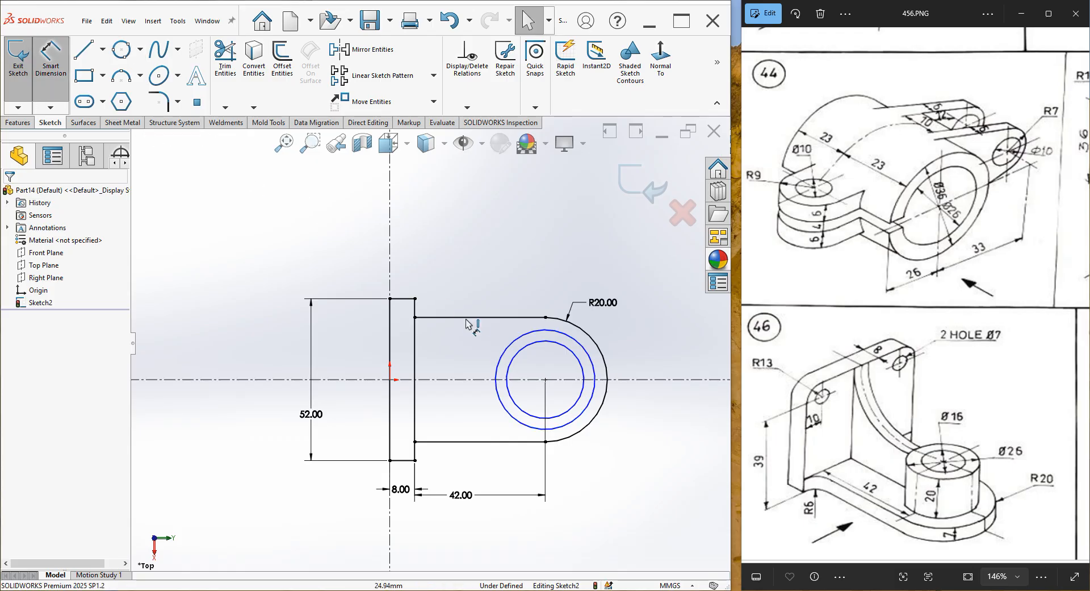
click(577, 341)
click(620, 320)
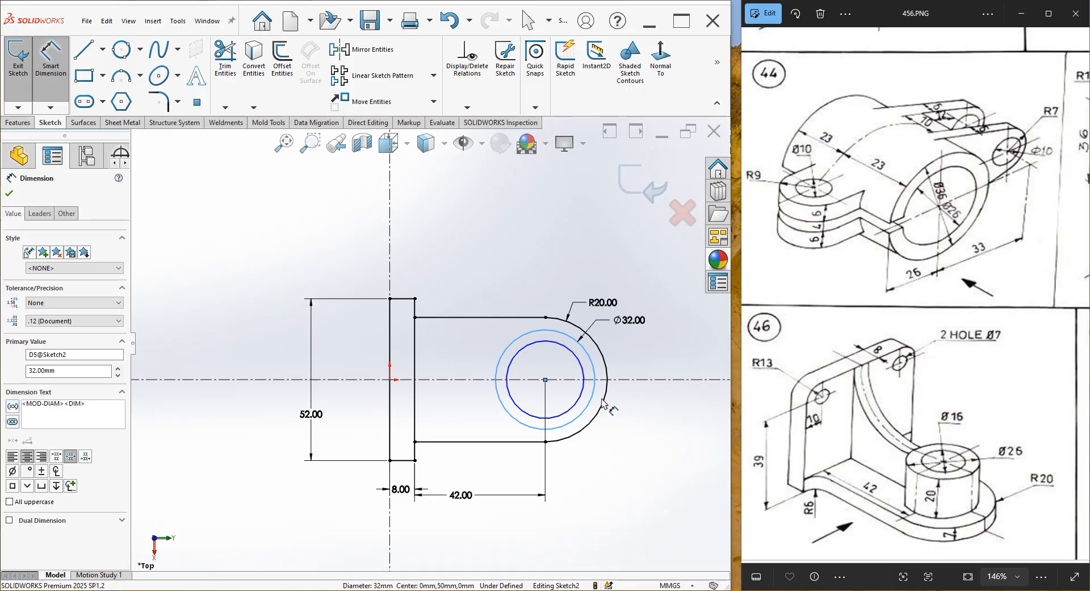
text(26)
key(Return)
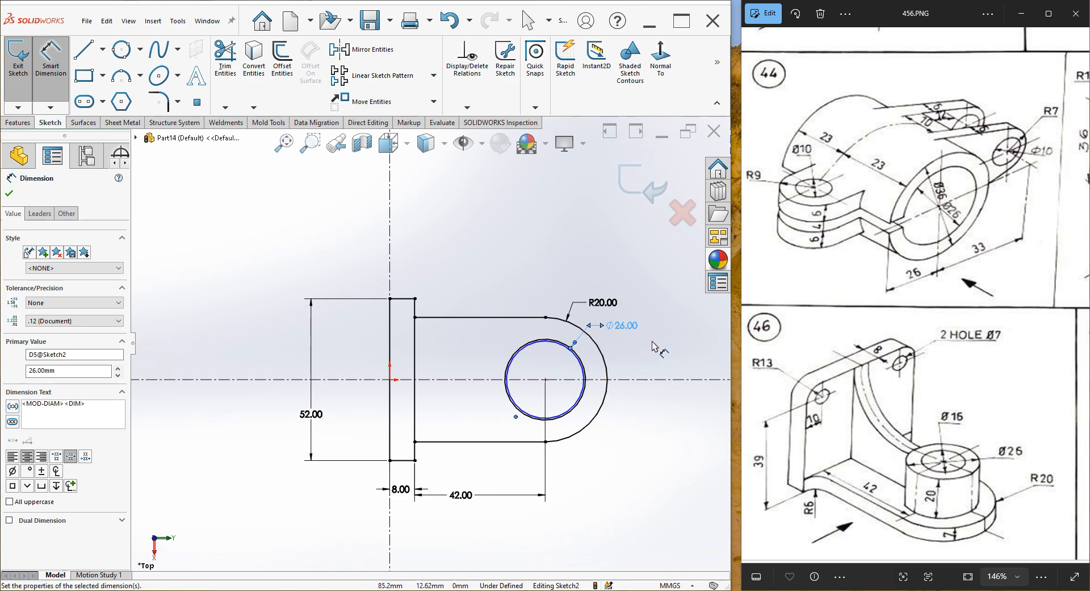
- Dimension the inner concentric circle with a diameter of 16 mm, and finish dimensioning
scroll(616, 347, down, 5)
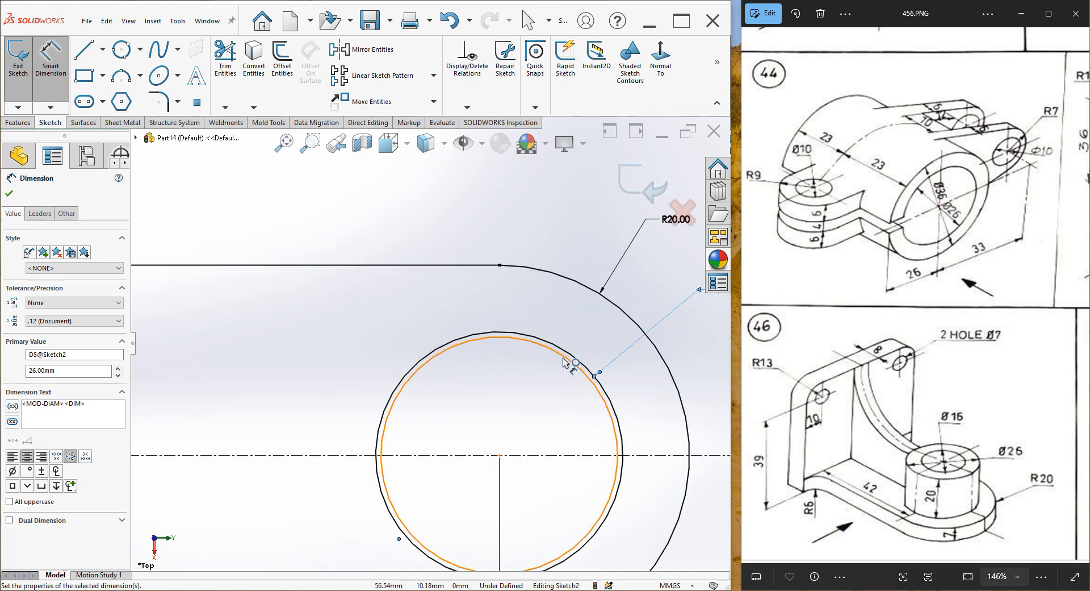
click(565, 363)
scroll(531, 241, up, 4)
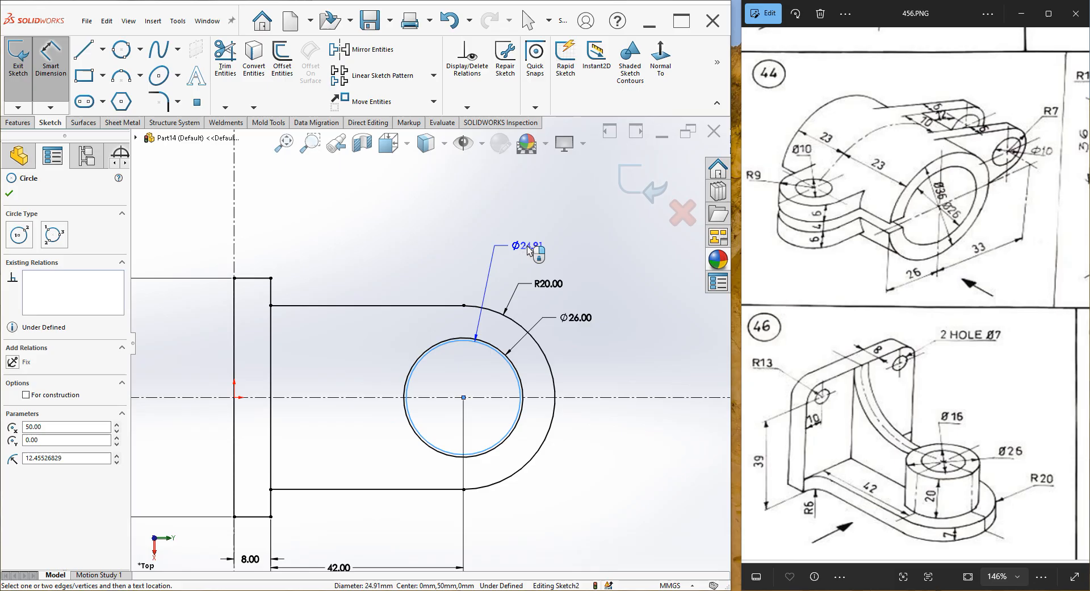
click(528, 250)
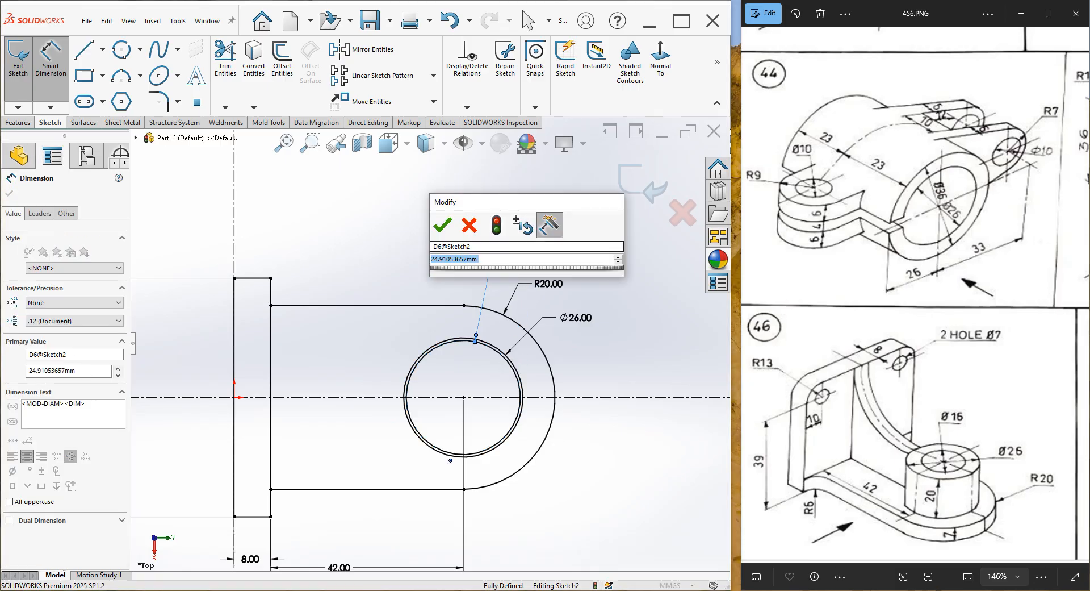
text(16)
key(Return)
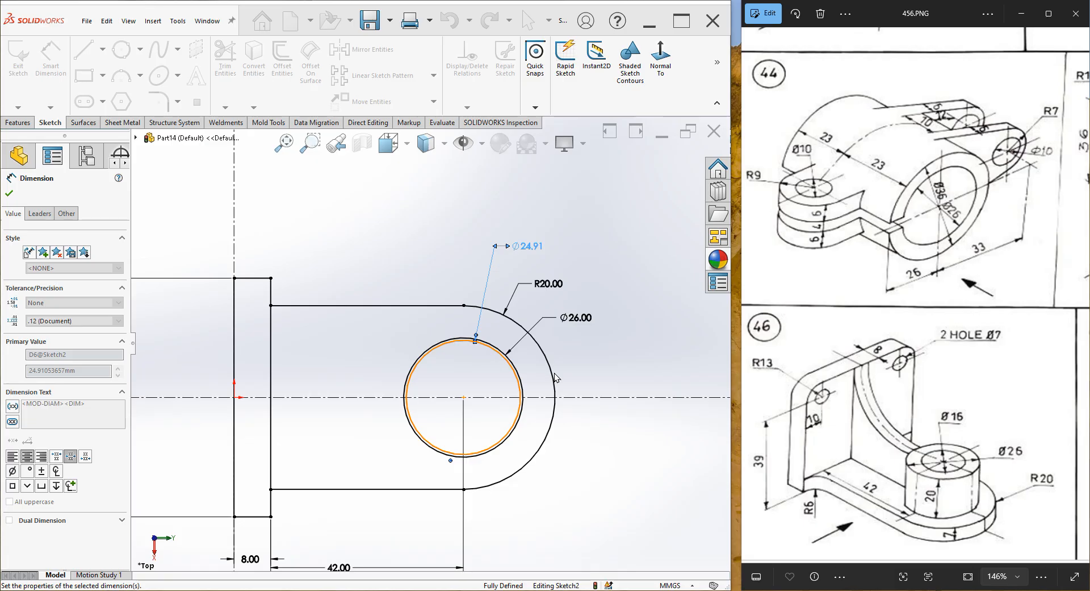
scroll(505, 393, up, 2)
right_click(589, 320)
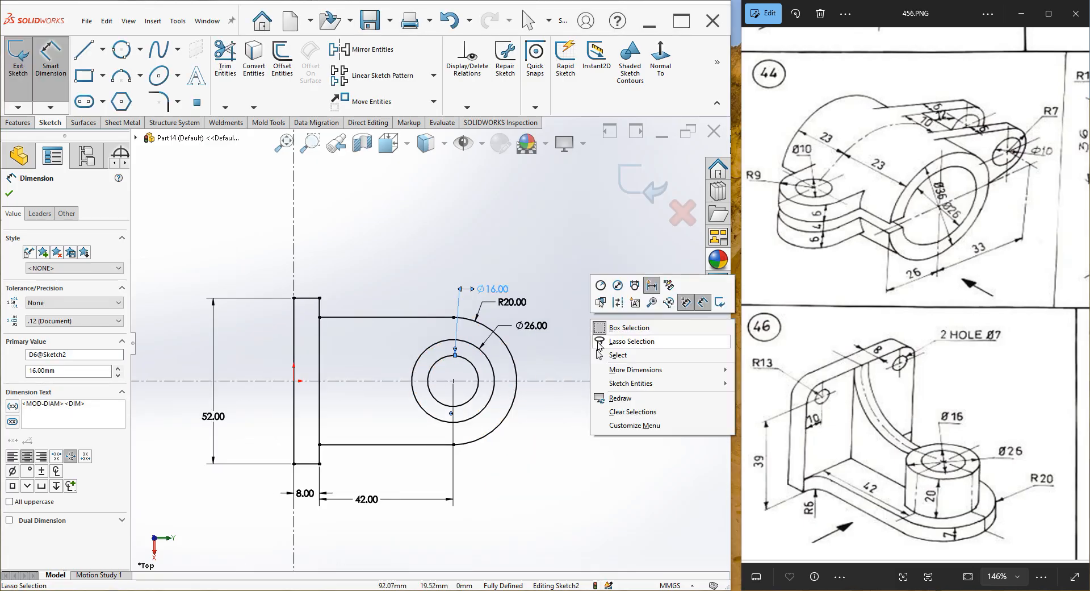
click(602, 356)
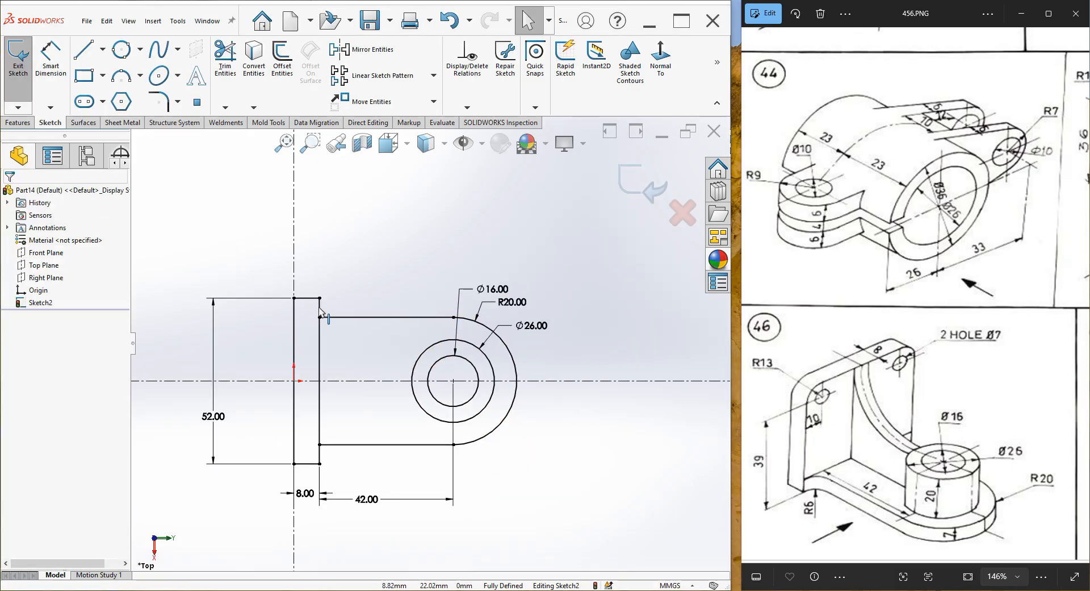
- Exit the sketch and extrude only the narrow 8 by 52 mm rectangle region to a blind depth of 39+13 mm
click(616, 183)
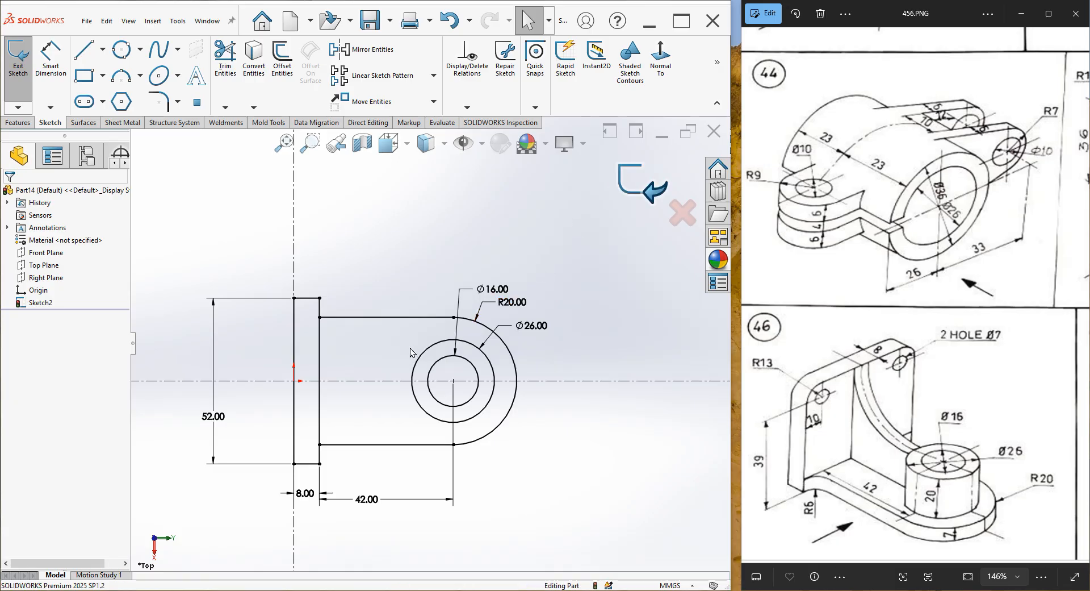
middle_drag(341, 353, 262, 225)
click(21, 57)
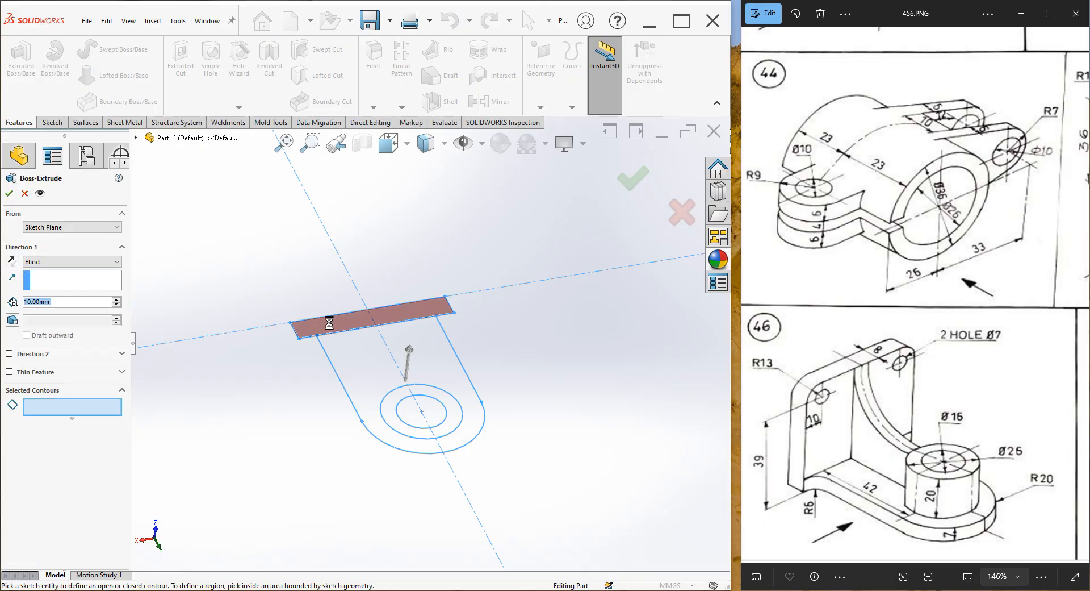
click(329, 323)
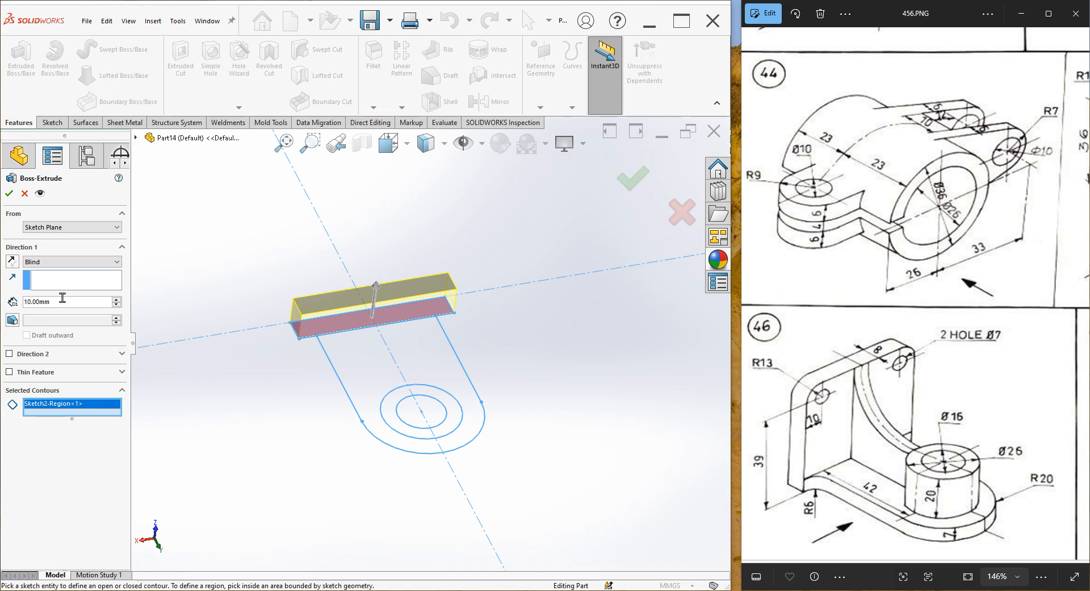
text(39+)
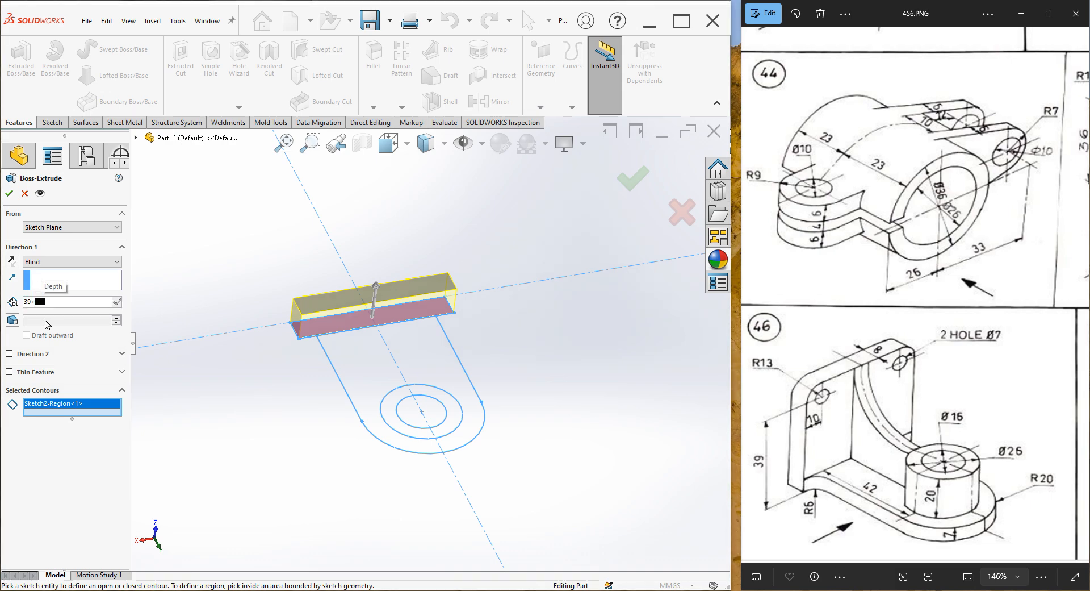
text(13)
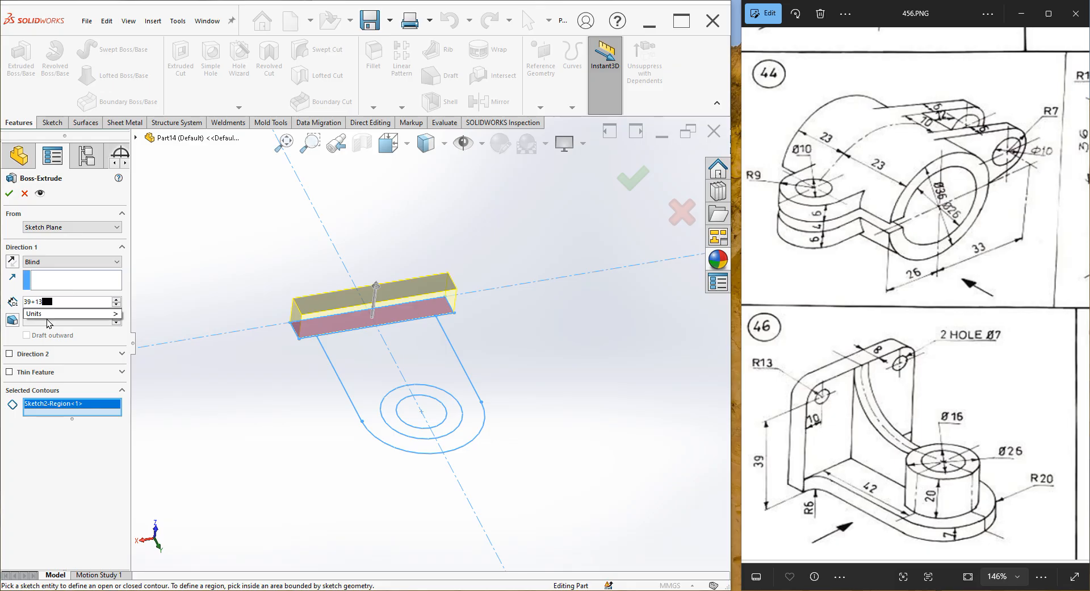
key(Return)
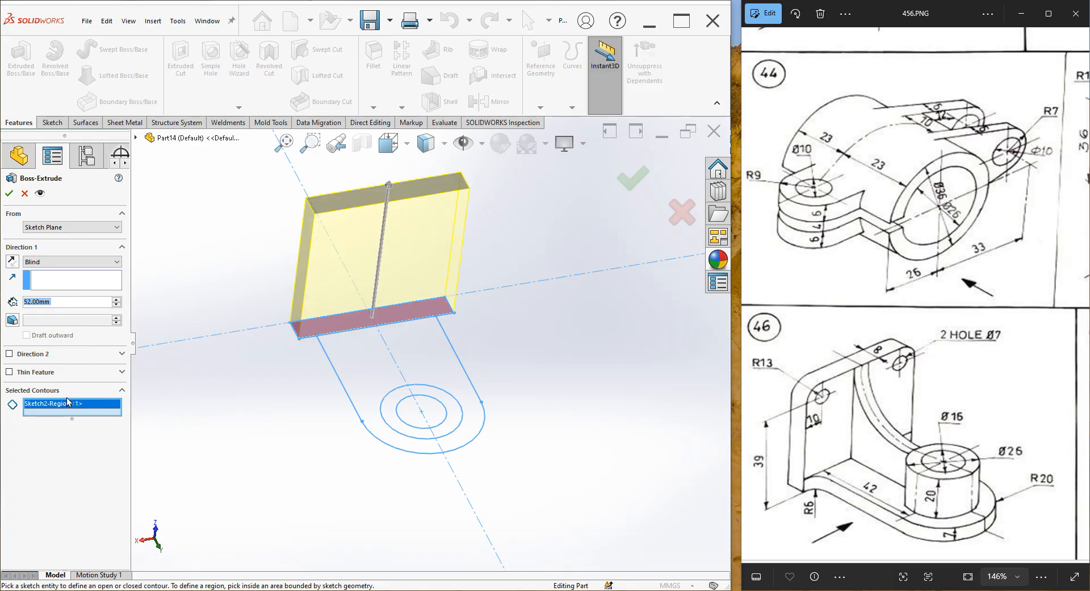
click(8, 194)
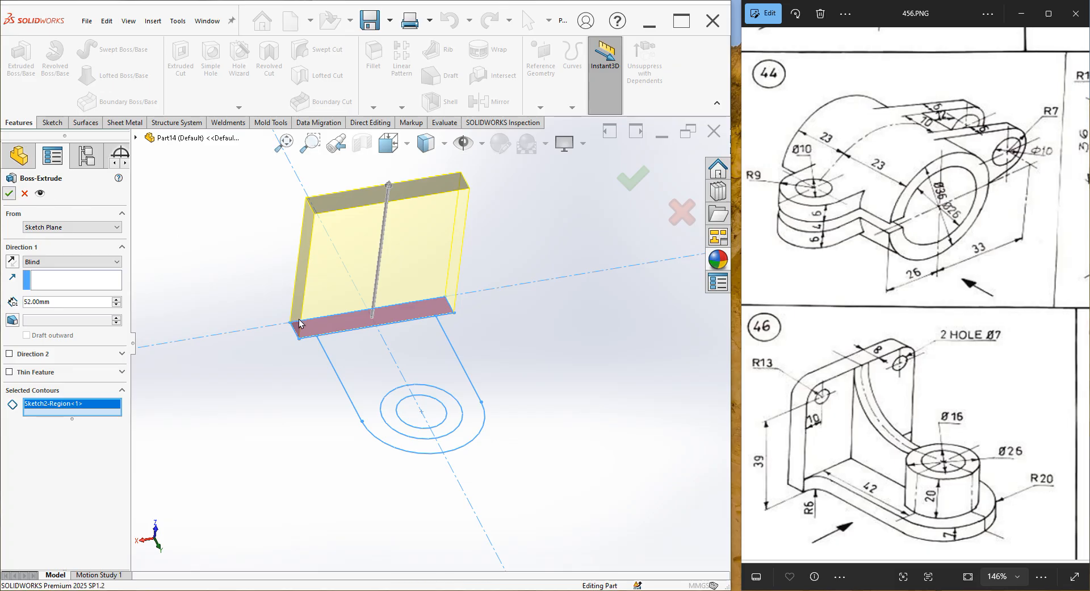
- Reuse Sketch2 to extrude the rounded base region around the Ø26 circle to a blind depth of 7 mm
mouse_move(358, 360)
middle_down()
mouse_move(276, 389)
mouse_move(321, 363)
mouse_move(358, 360)
middle_up()
click(8, 315)
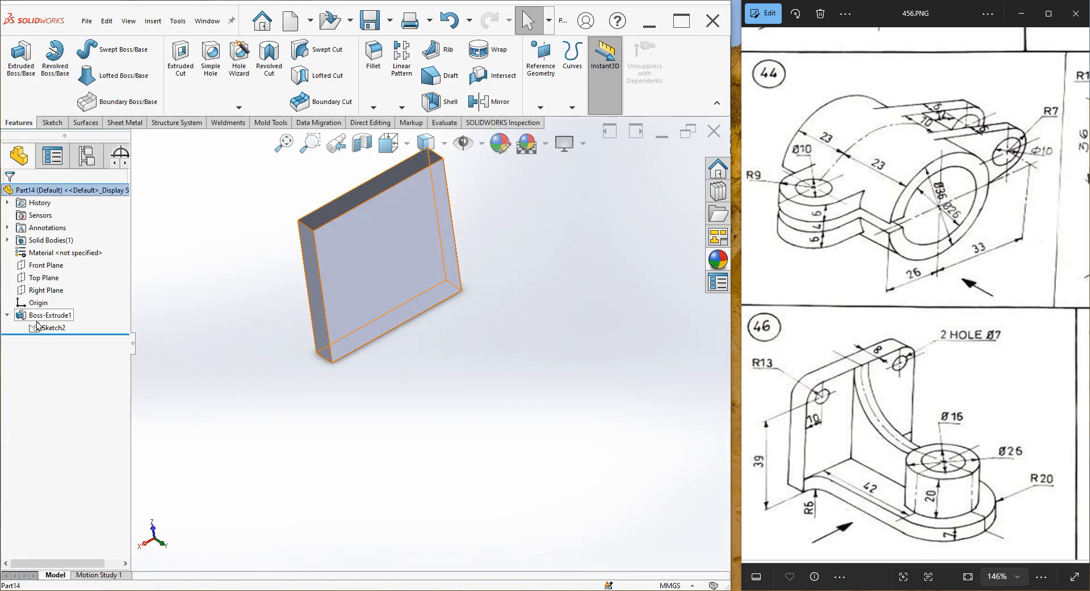
click(37, 322)
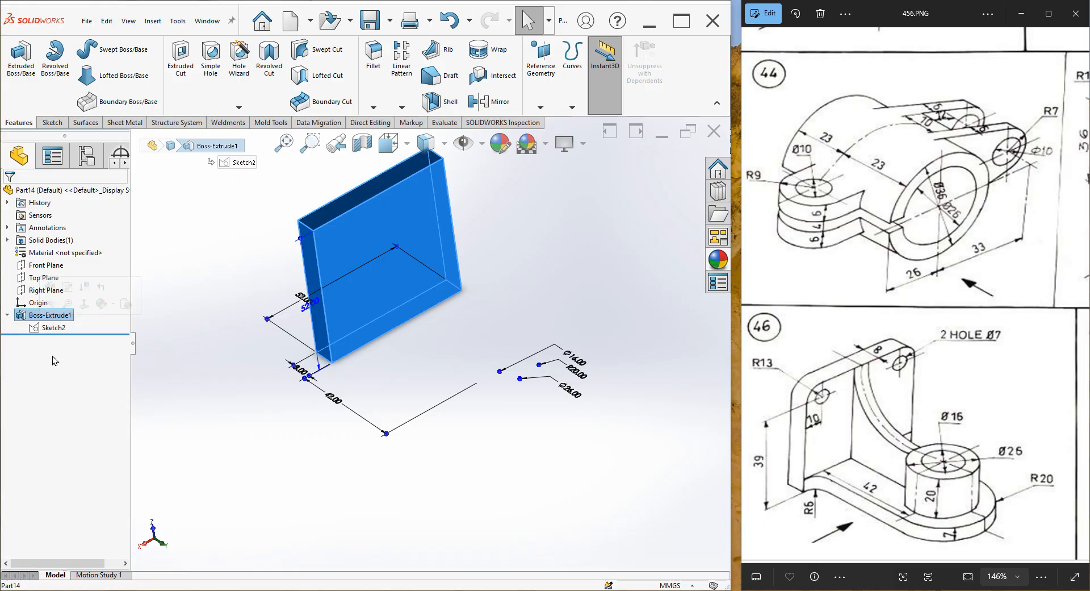
click(54, 328)
click(21, 57)
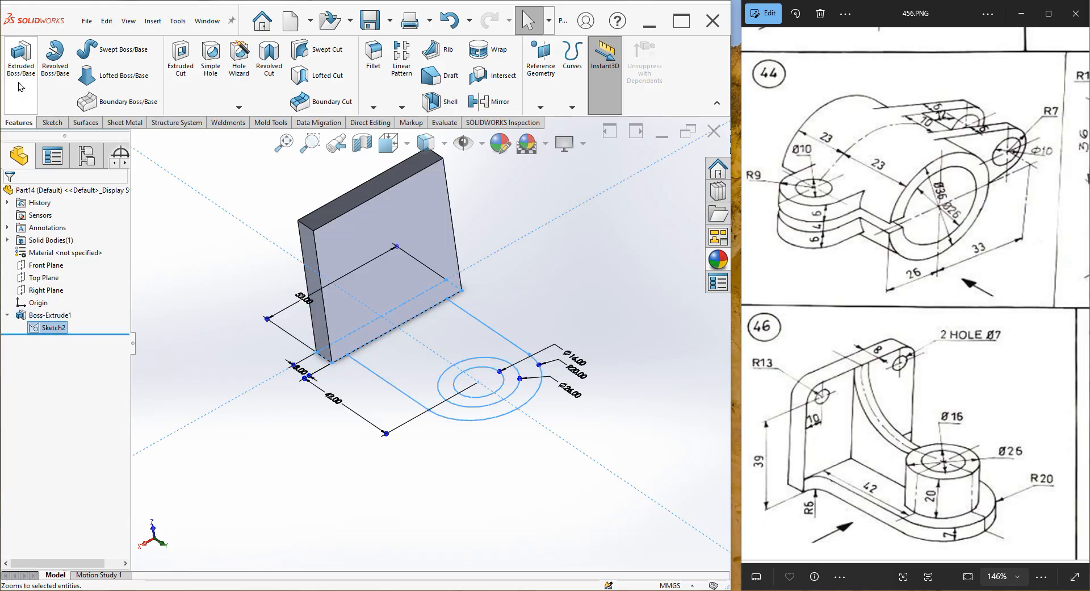
click(412, 376)
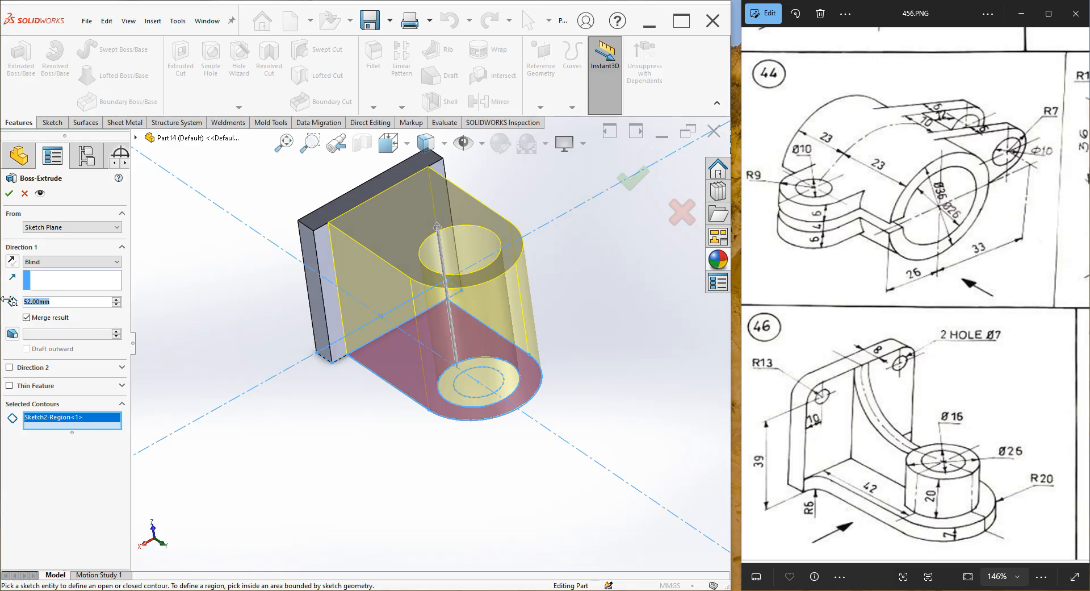
text(7)
key(Return)
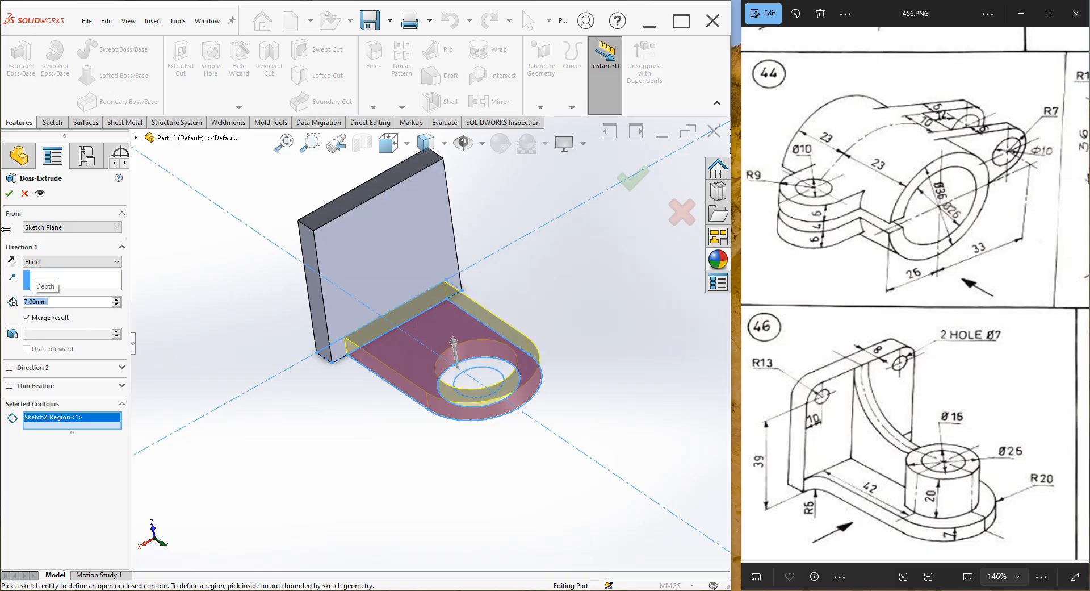
click(8, 197)
key(Return)
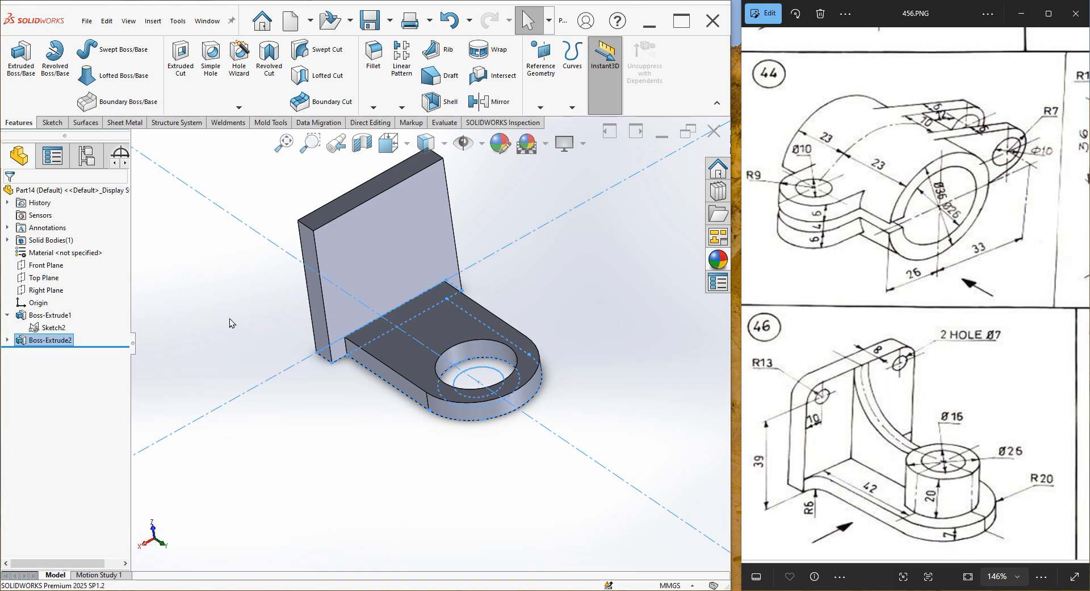
- Reuse Sketch2 to extrude the ring between the Ø16 and Ø26 circles to a blind depth of 27 mm
click(53, 328)
click(33, 82)
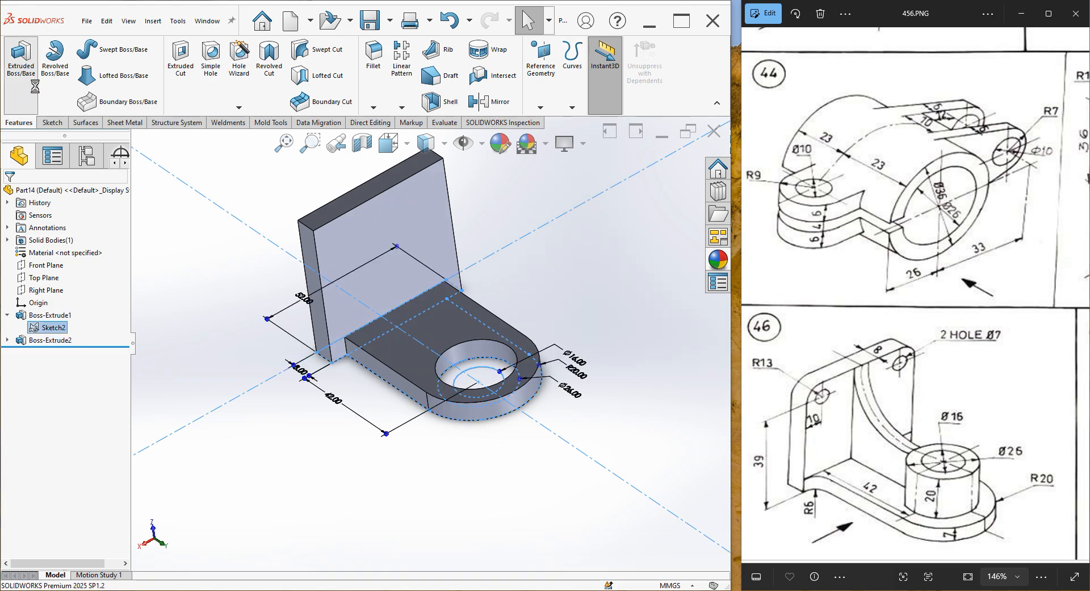
click(453, 375)
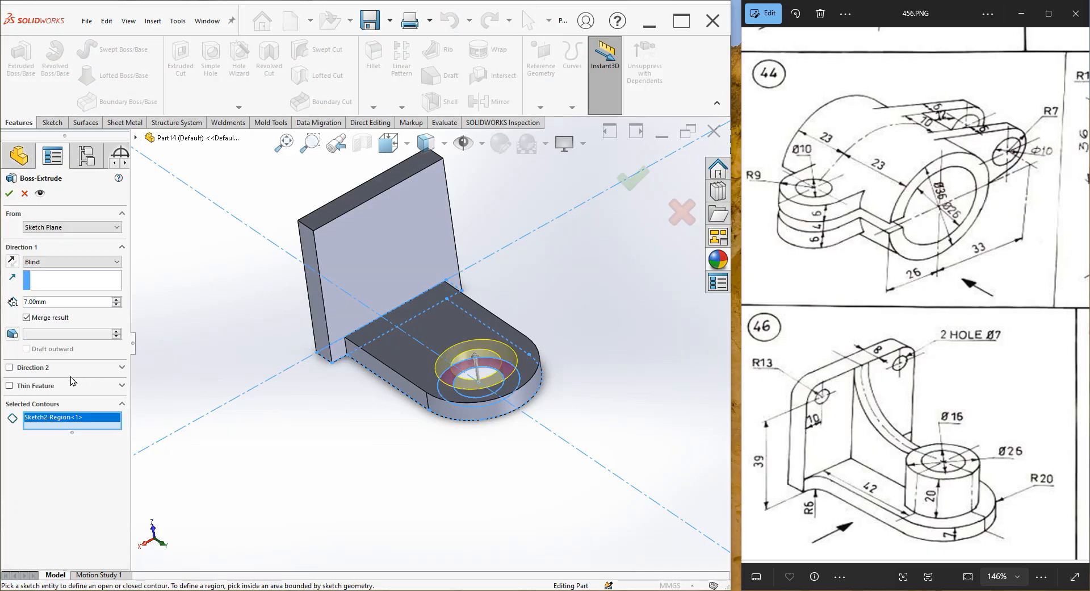
text(27)
key(Return)
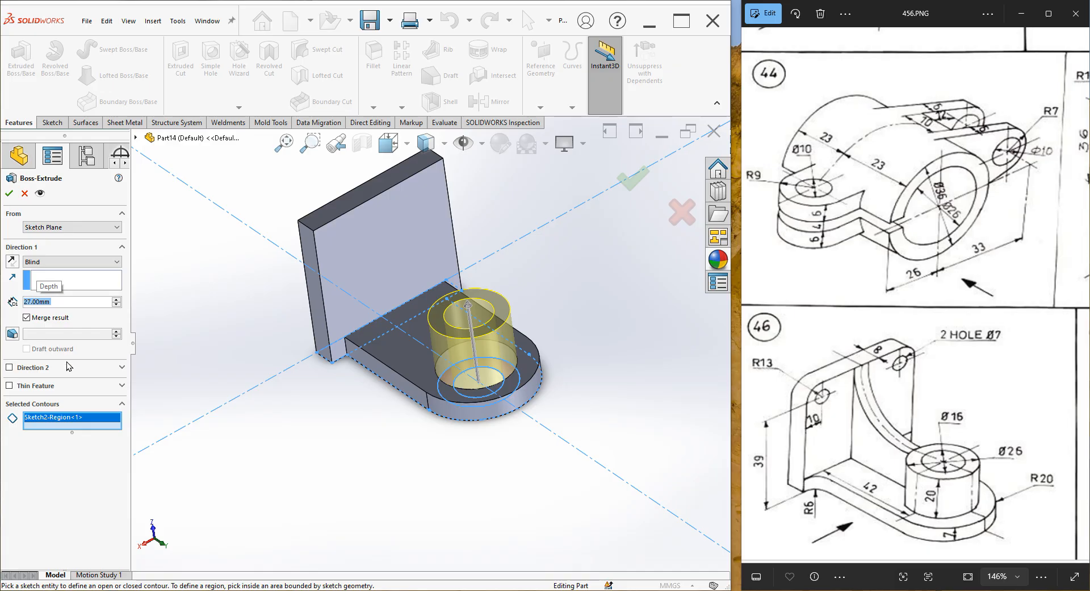
click(9, 194)
- Fillet the two vertical edges where the base's sides meet the upright plate with a 6 mm radius
middle_drag(259, 417, 371, 382)
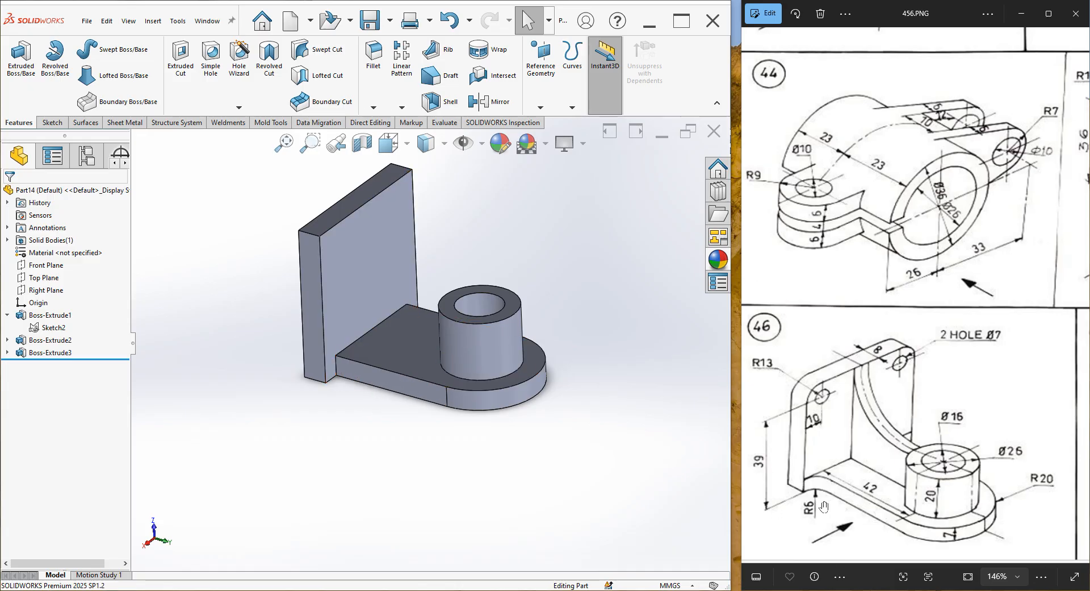
middle_drag(449, 341, 483, 351)
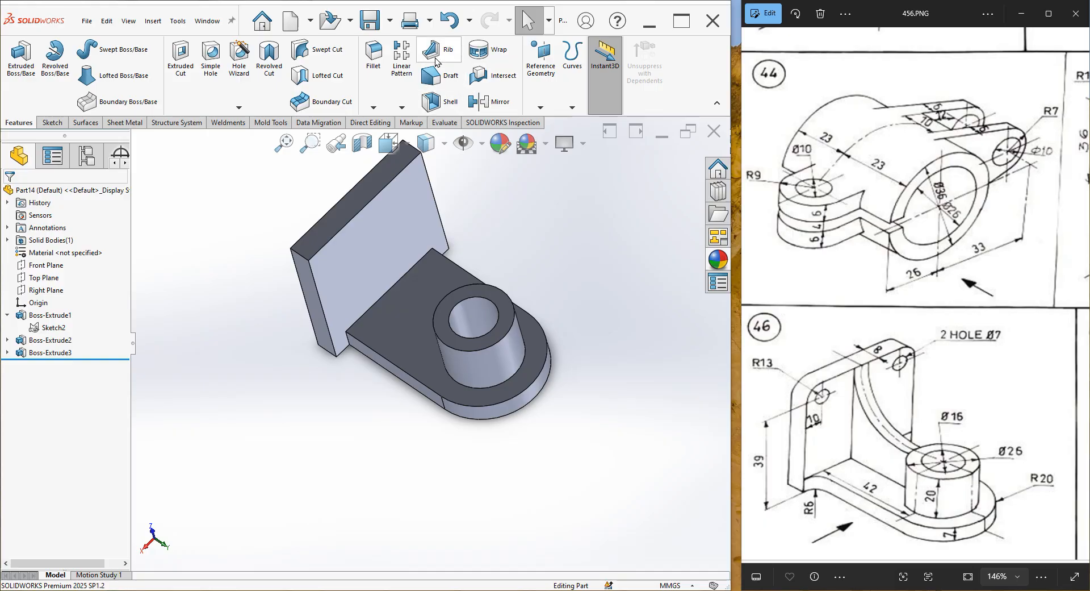
click(377, 75)
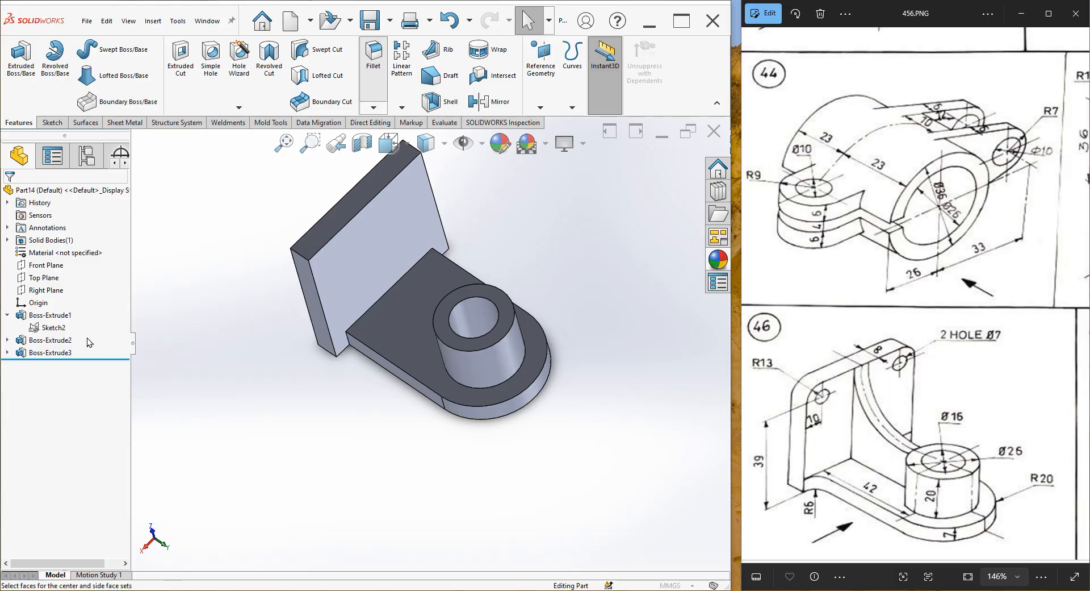
click(21, 248)
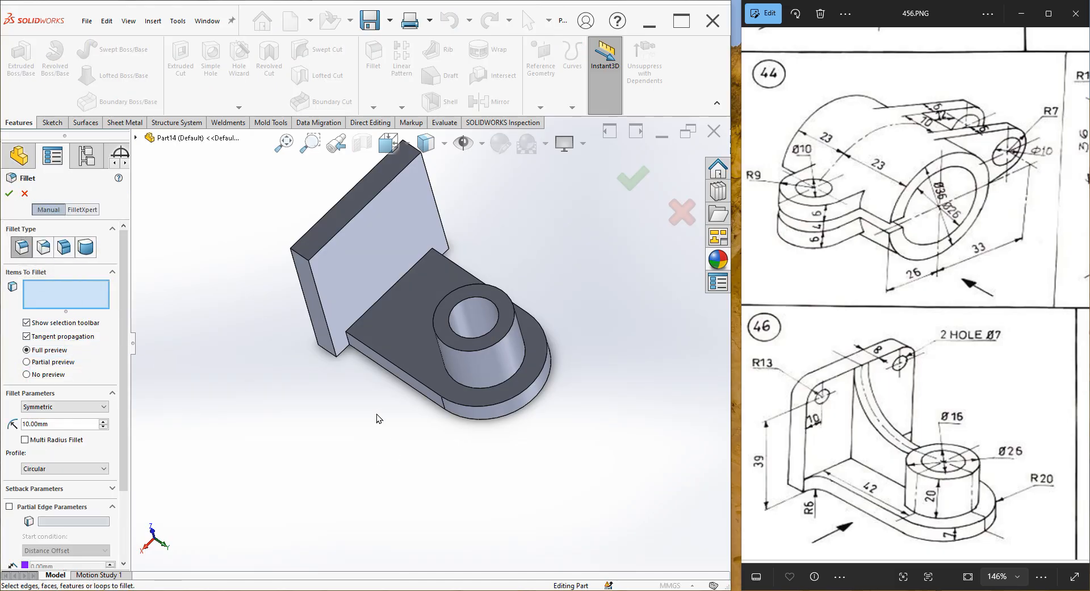
middle_drag(389, 353, 494, 258)
click(511, 202)
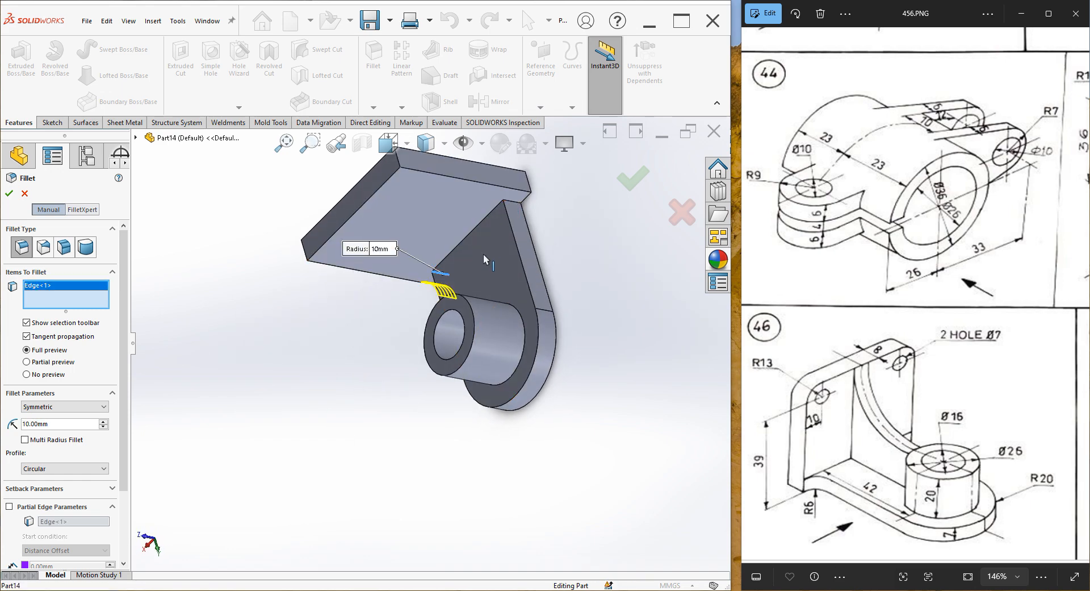
middle_drag(511, 202, 524, 232)
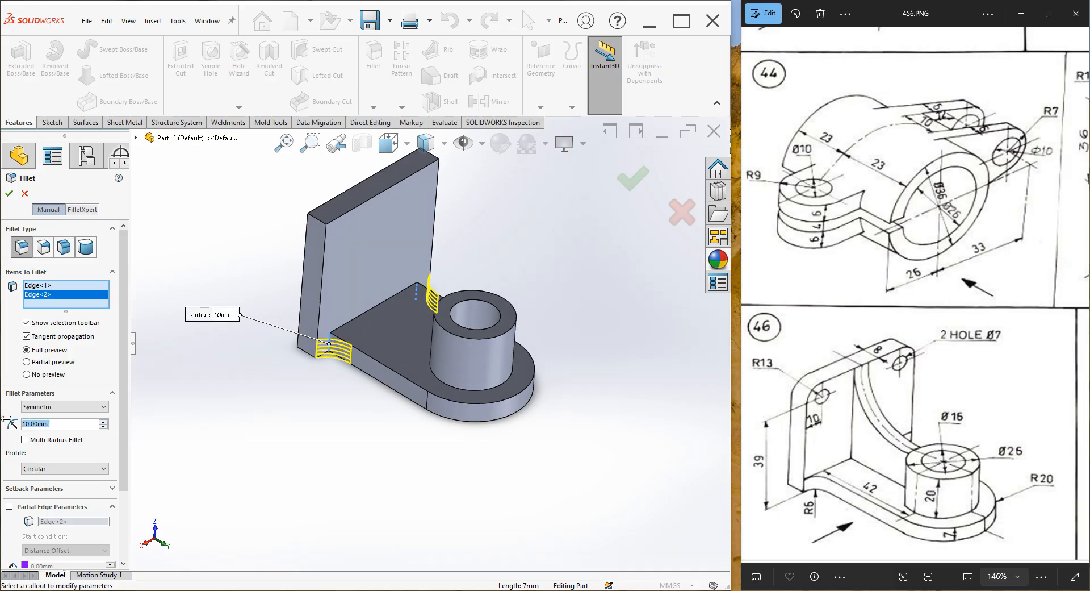
text(6)
key(Return)
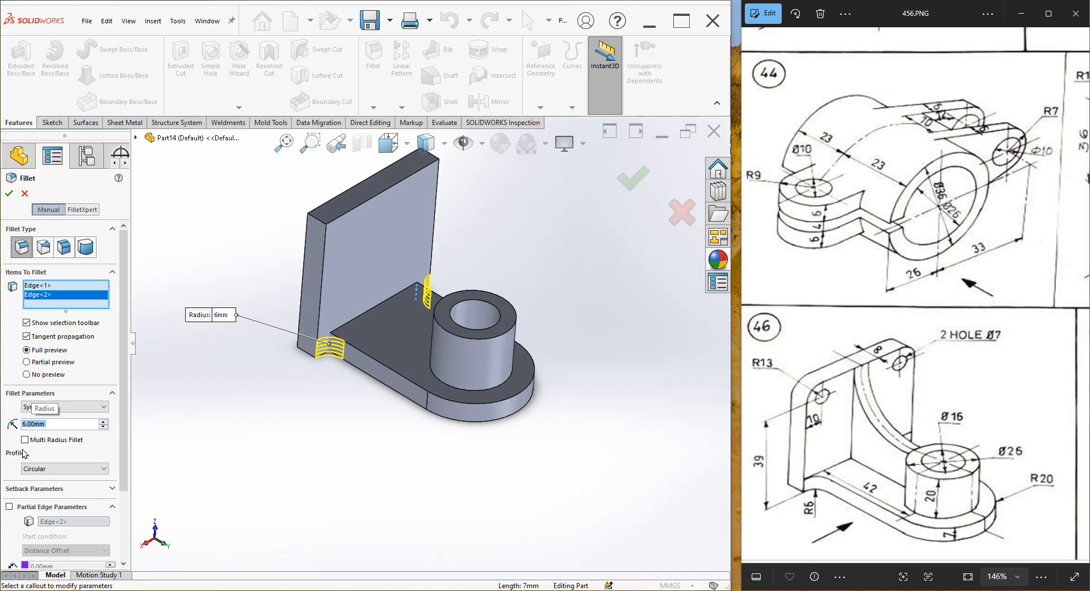
click(8, 193)
- Fillet the two upper corner edges of the upright plate with a 13 mm radius
scroll(249, 329, up, 1)
middle_drag(249, 329, 241, 302)
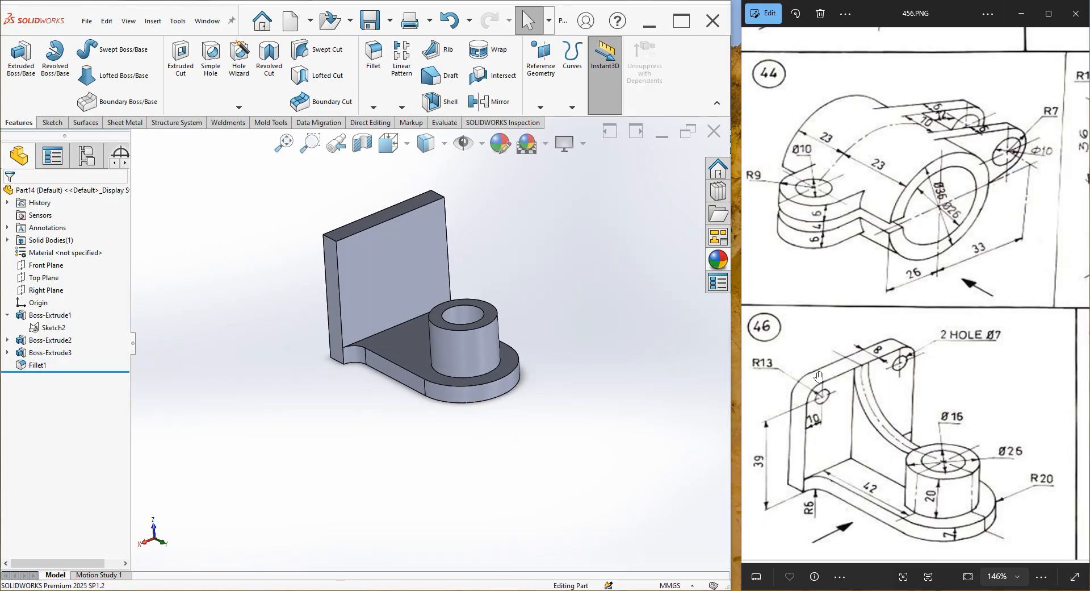
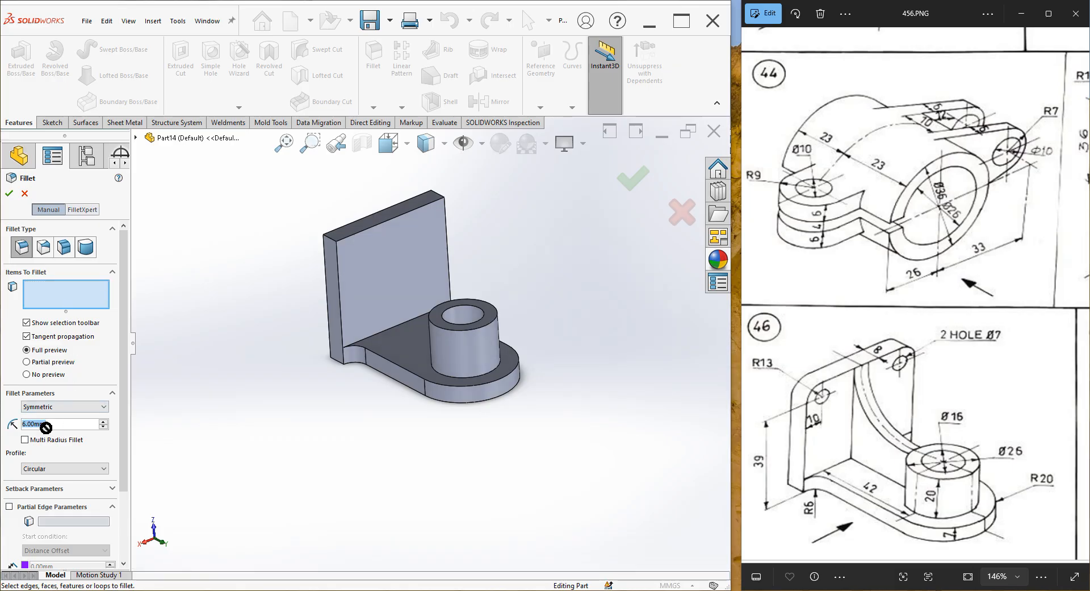
text(13)
key(Return)
click(330, 237)
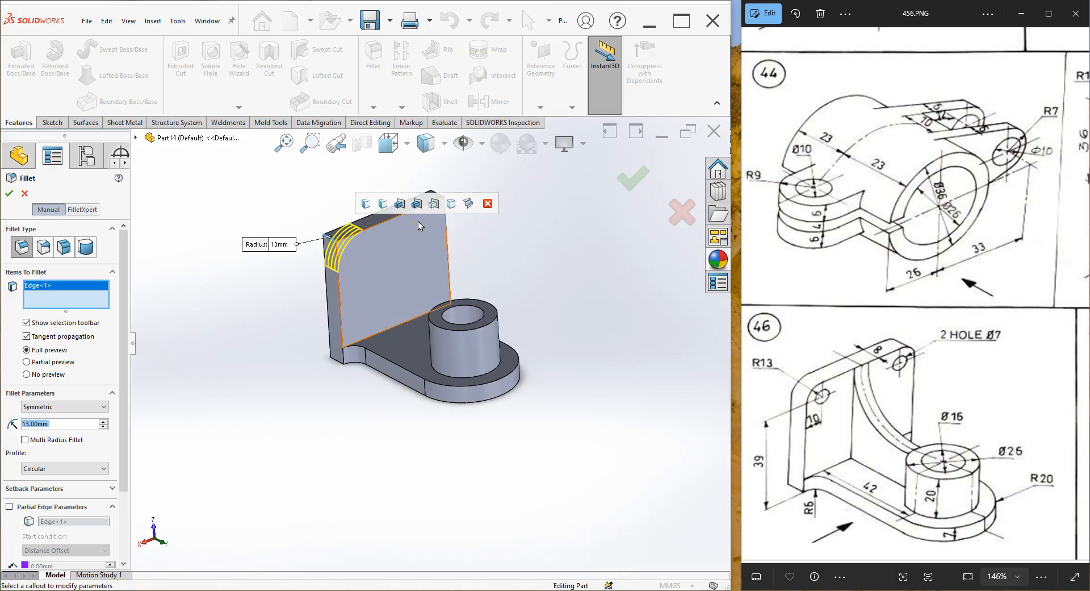
scroll(430, 208, down, 4)
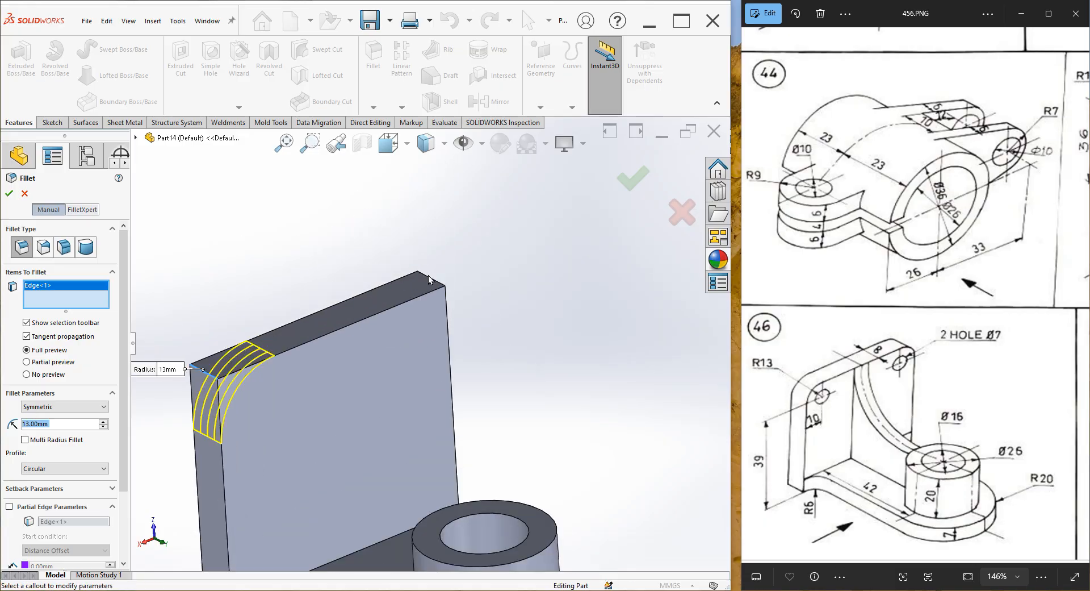
click(429, 280)
scroll(377, 301, up, 4)
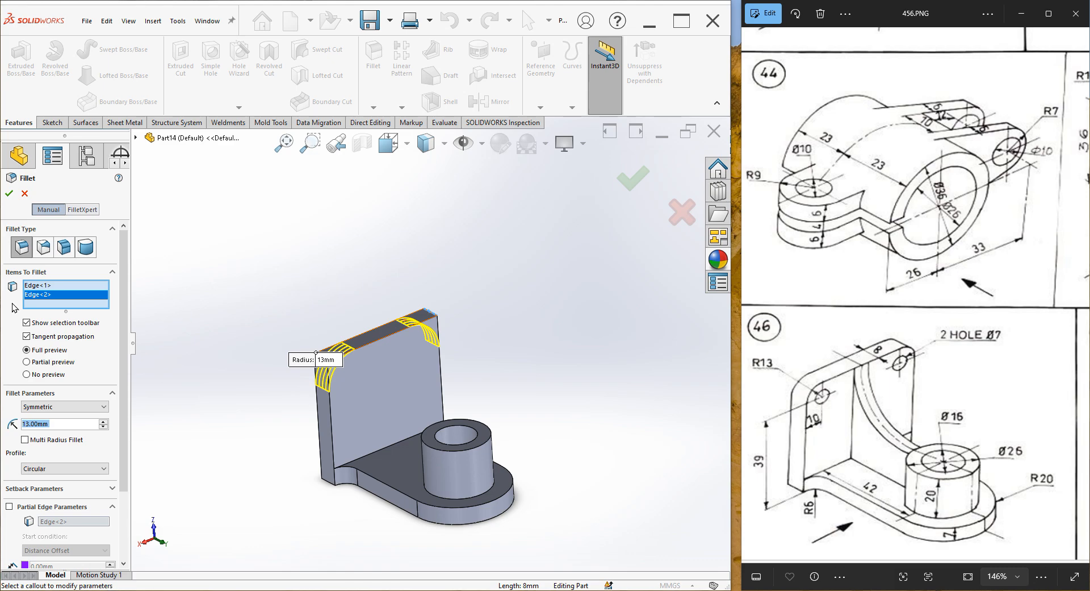
click(7, 195)
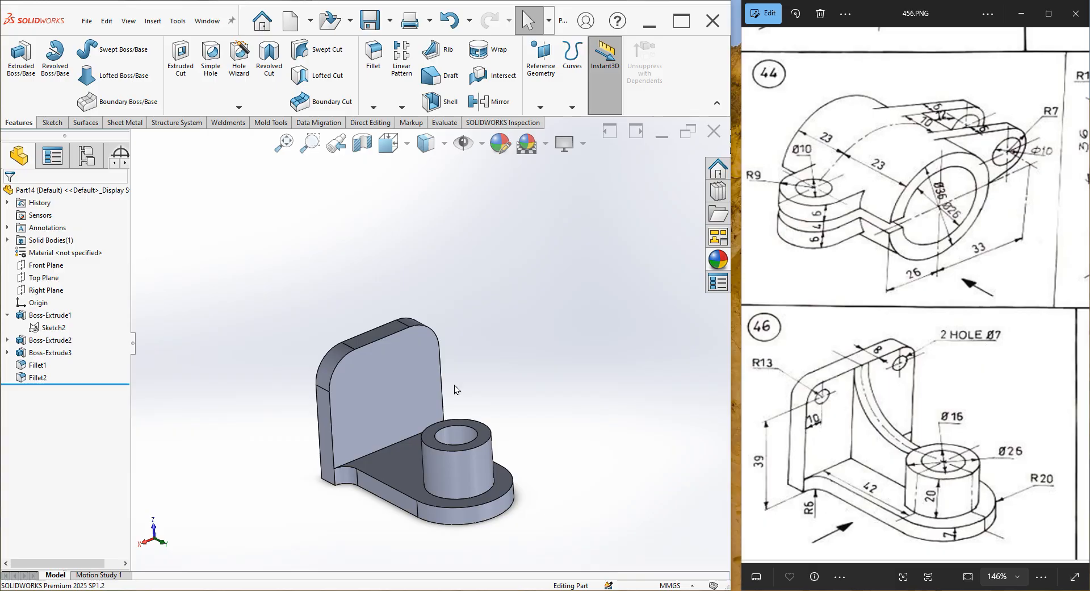
- Sketch two circles on the upright plate's front face, centred on the corner fillets, with radii of about 7 mm and 6.5 mm
click(354, 380)
click(415, 350)
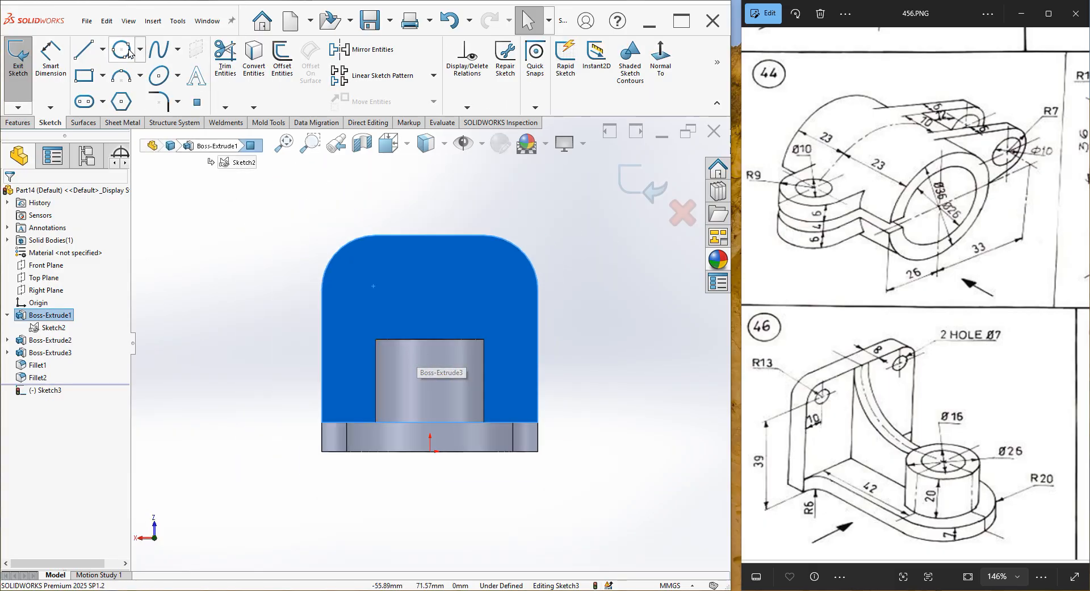
click(121, 50)
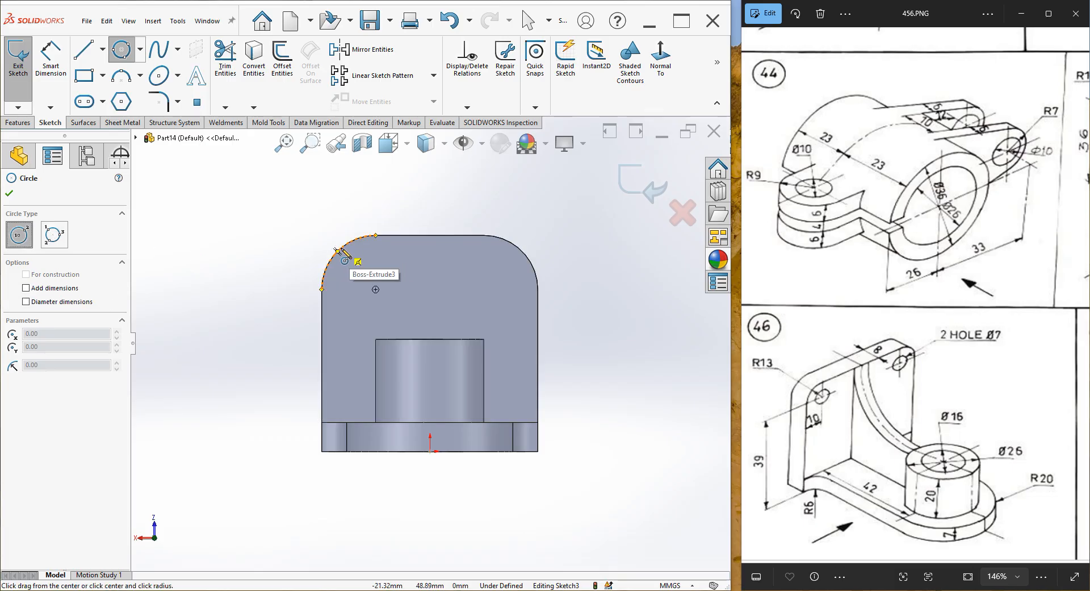
click(375, 289)
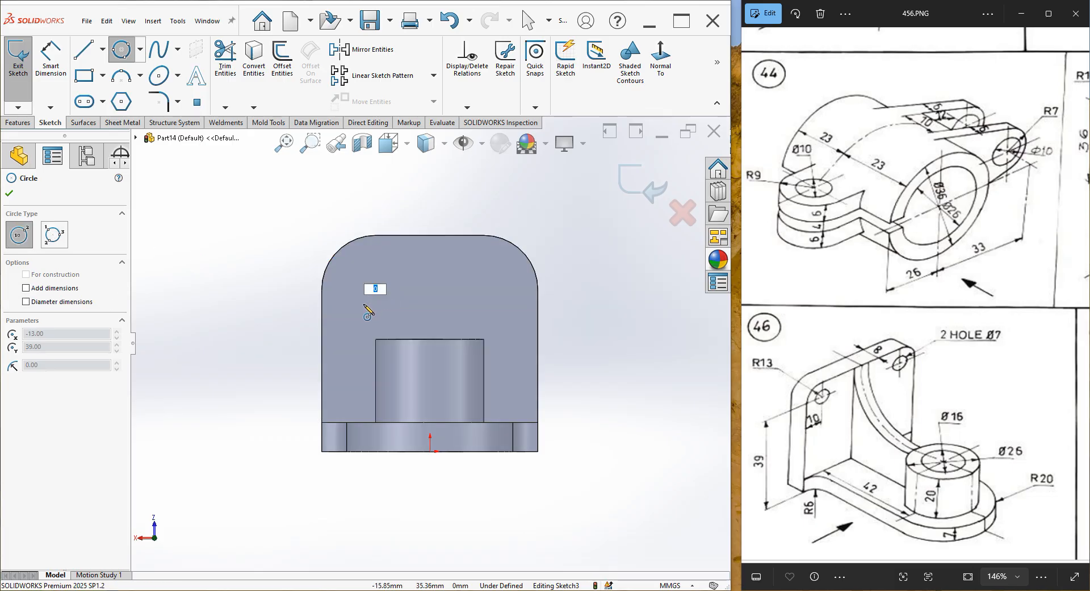
click(369, 318)
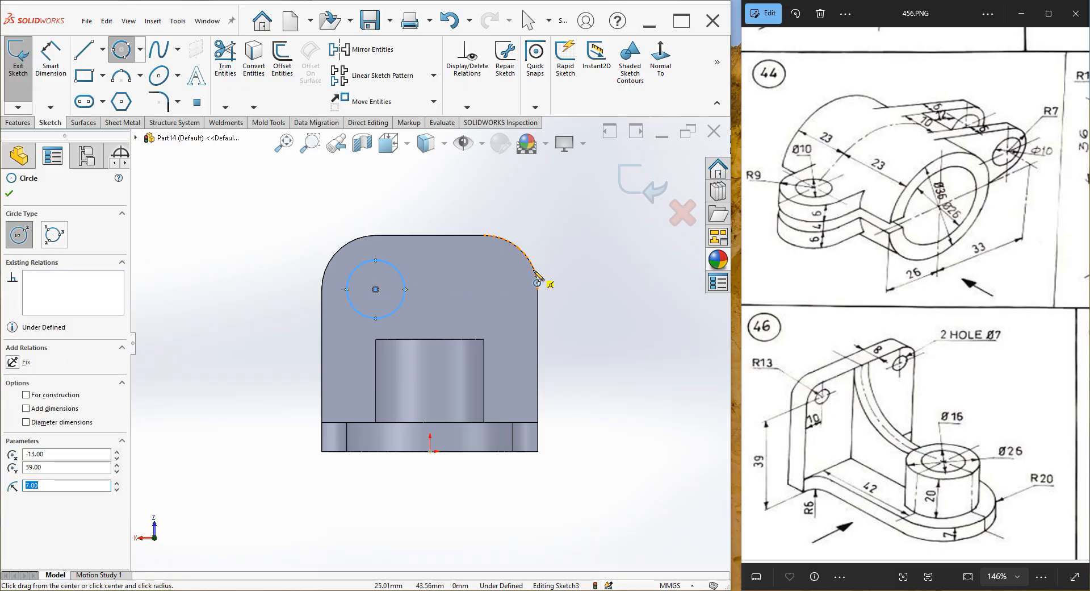
click(484, 289)
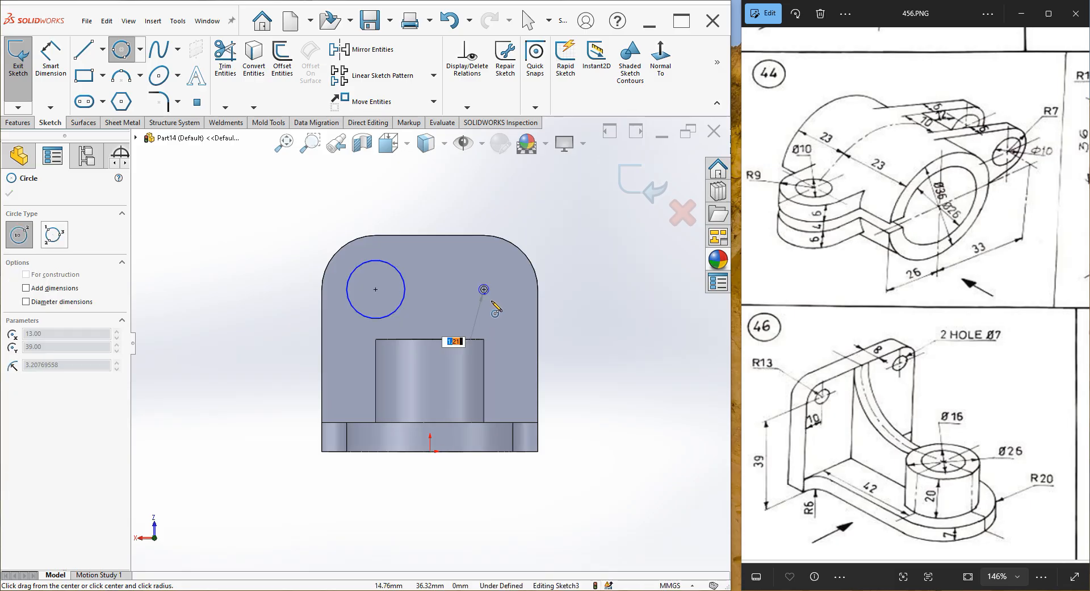
click(499, 312)
right_click(545, 234)
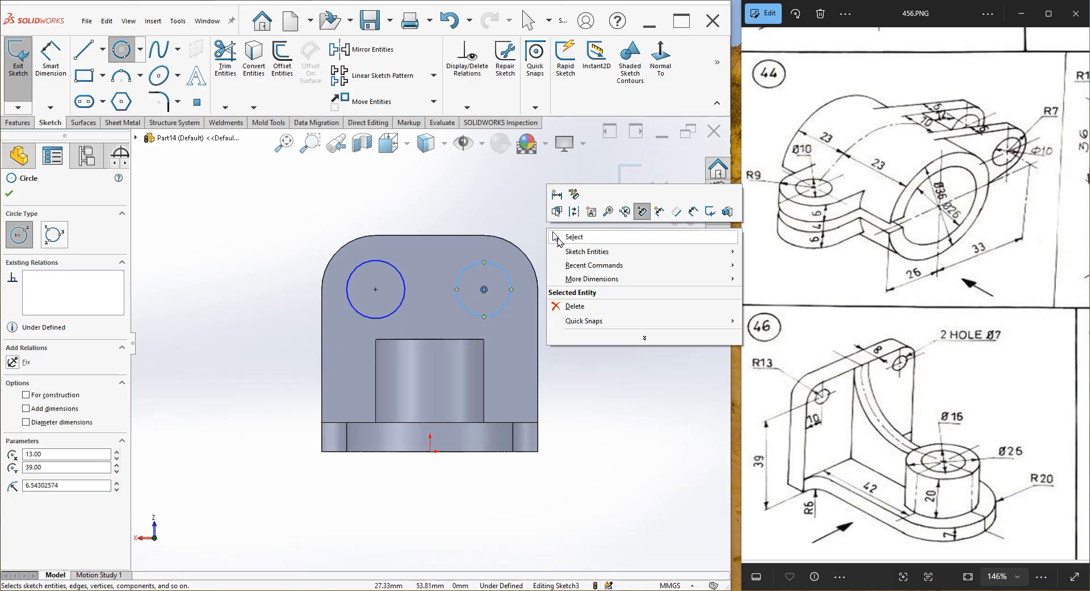
- Make the two circles on the upright plate equal in radius
click(560, 239)
drag(559, 212, 305, 330)
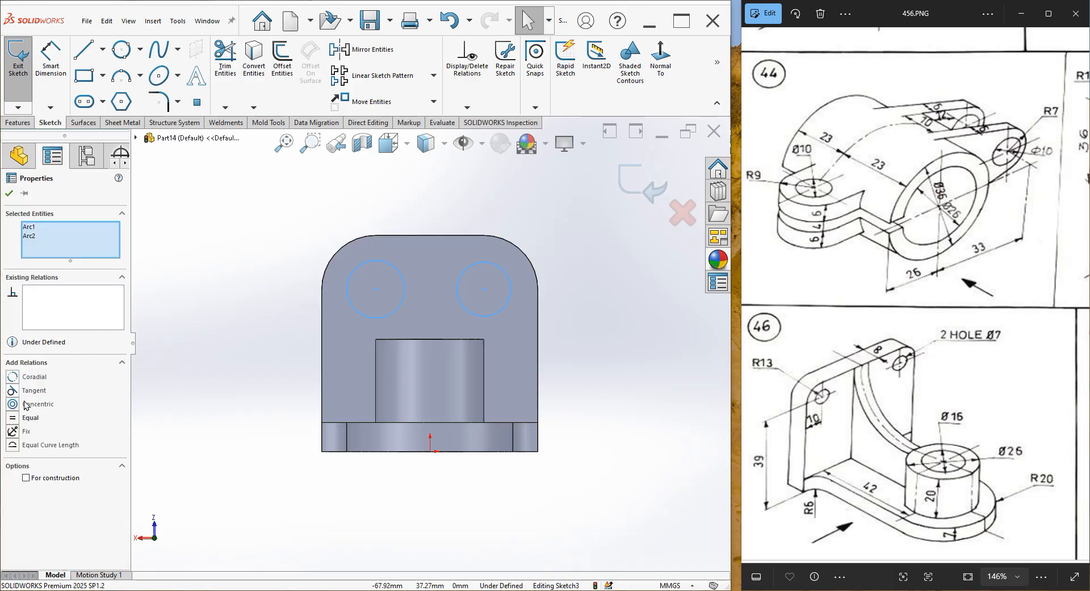
click(12, 419)
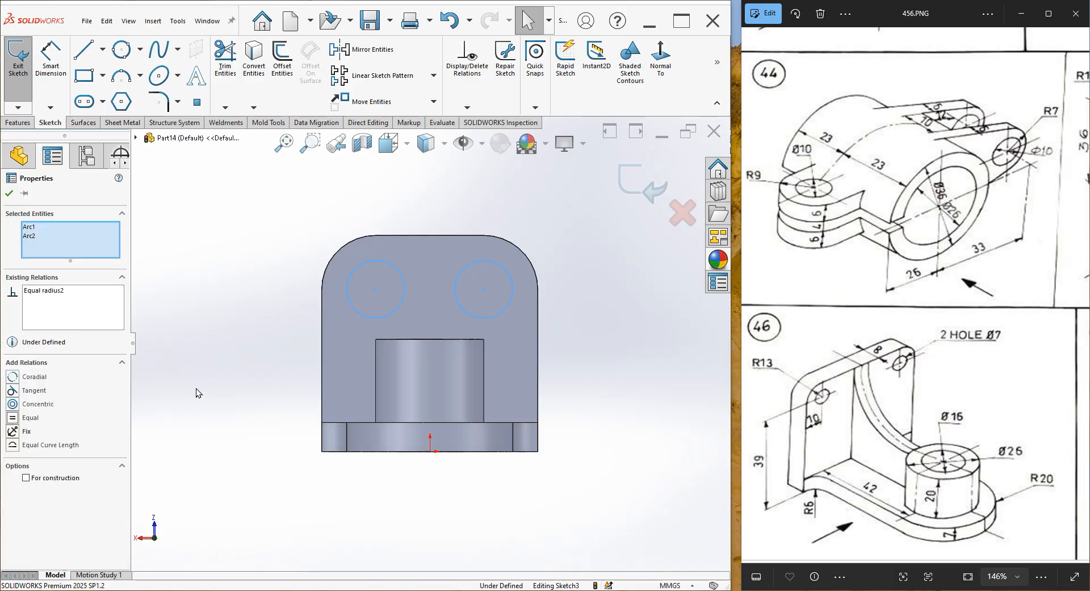
click(165, 402)
- Dimension the hole circle on the upright plate with a diameter of 7 mm
click(51, 56)
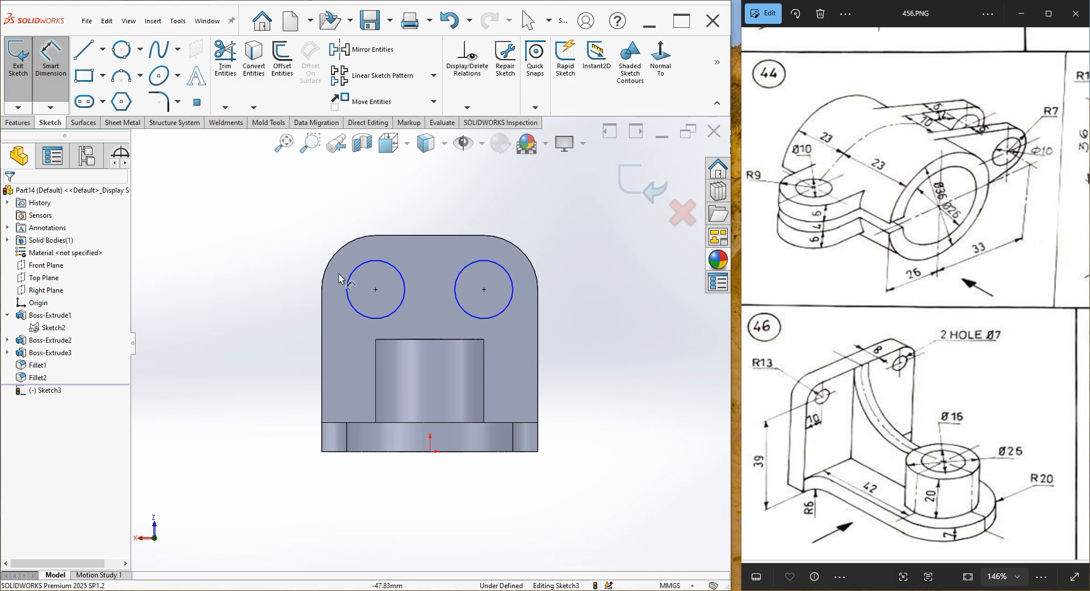
click(397, 281)
click(320, 229)
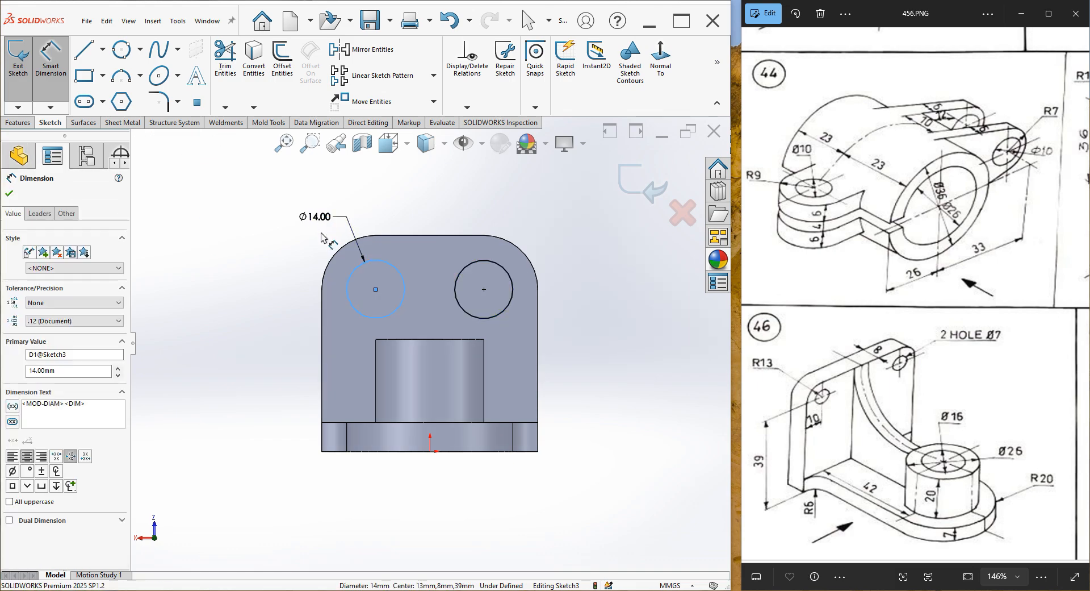
key(Return)
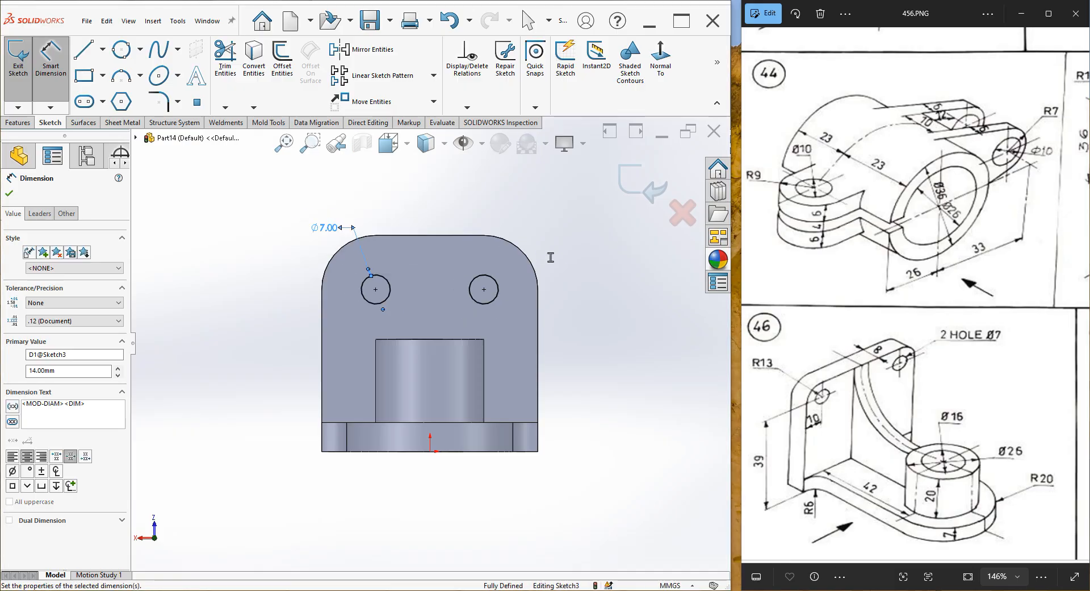
key(Escape)
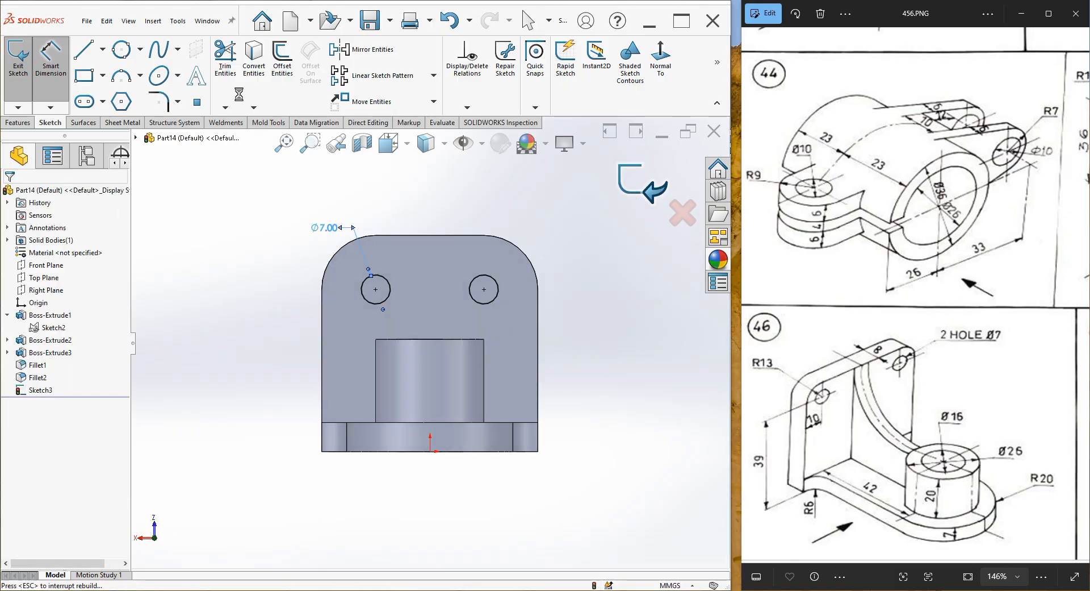
- Cut-extrude the two Ø7 circles through the upright plate with a blind depth of 27 mm
click(189, 80)
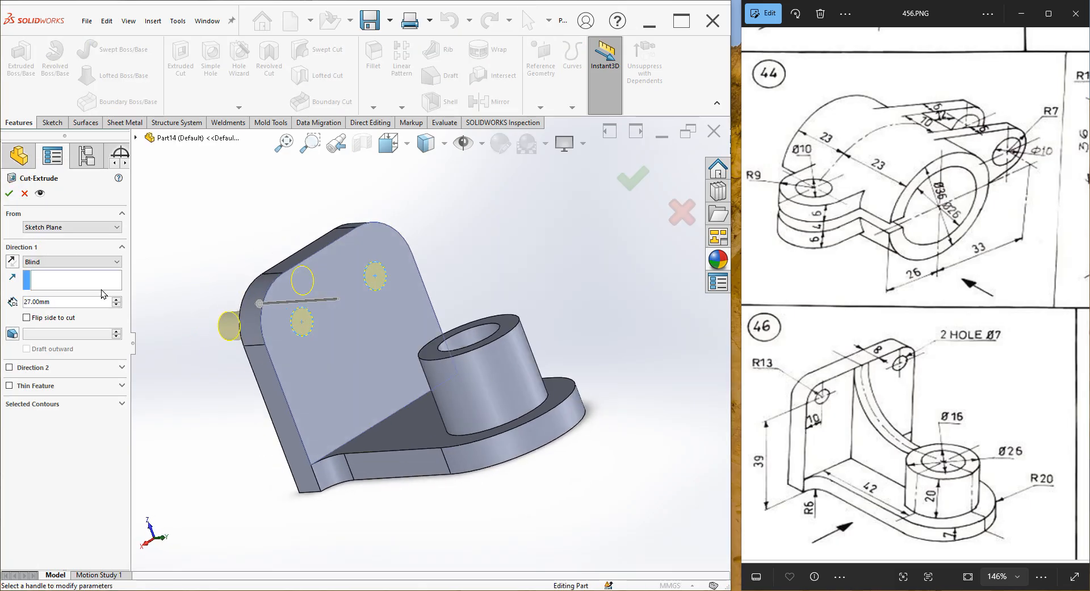
click(10, 194)
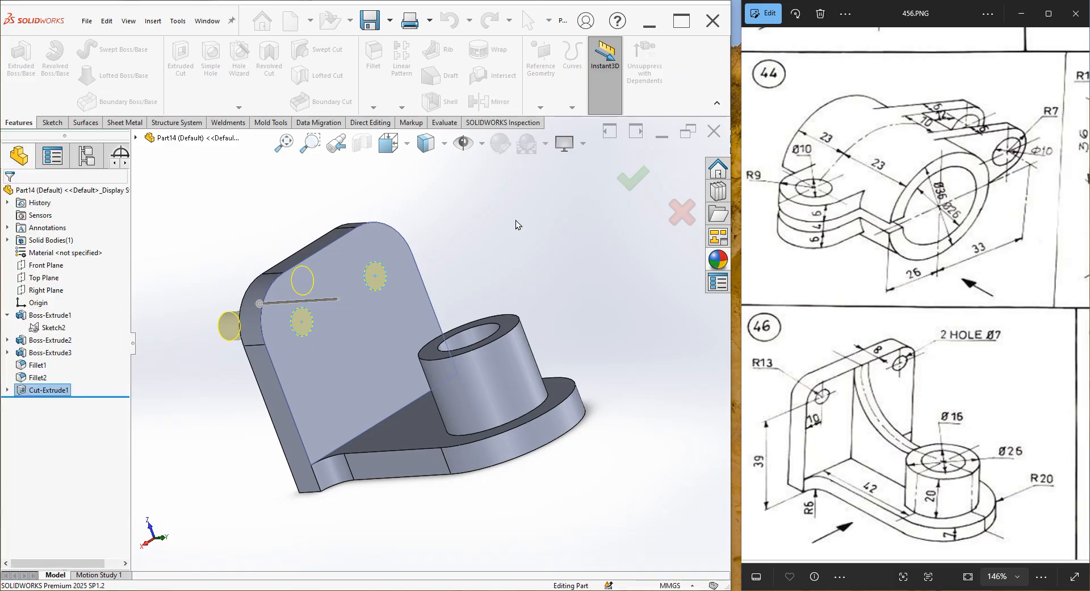
middle_drag(516, 220, 546, 262)
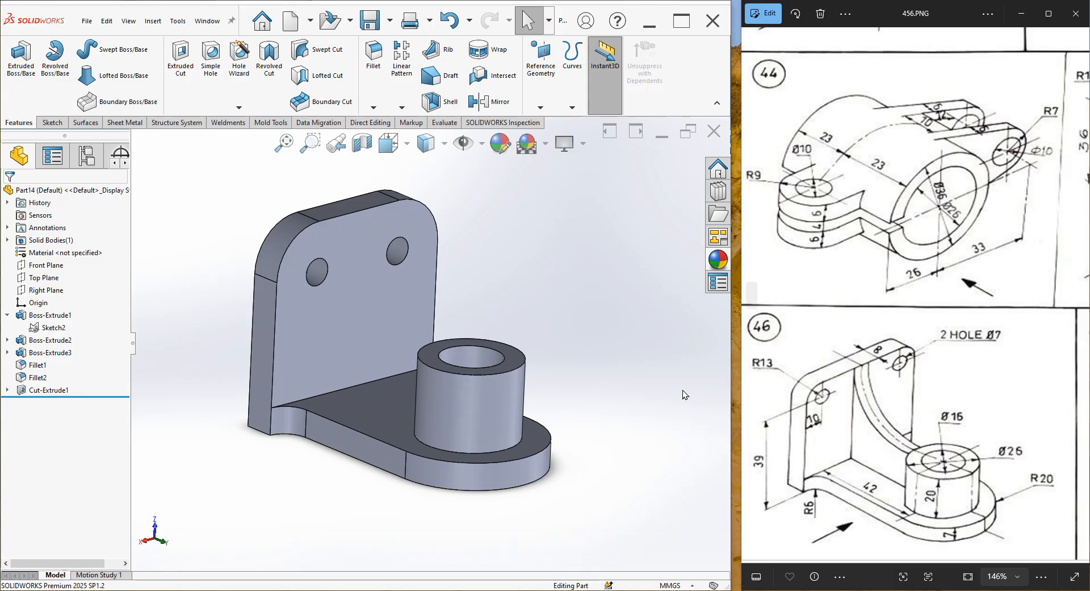
- Sketch on the Front Plane a short vertical line from the plate's upper inner corner, a tangent arc of about 19.8 mm radius, and a line to the boss's top corner
click(48, 265)
click(64, 252)
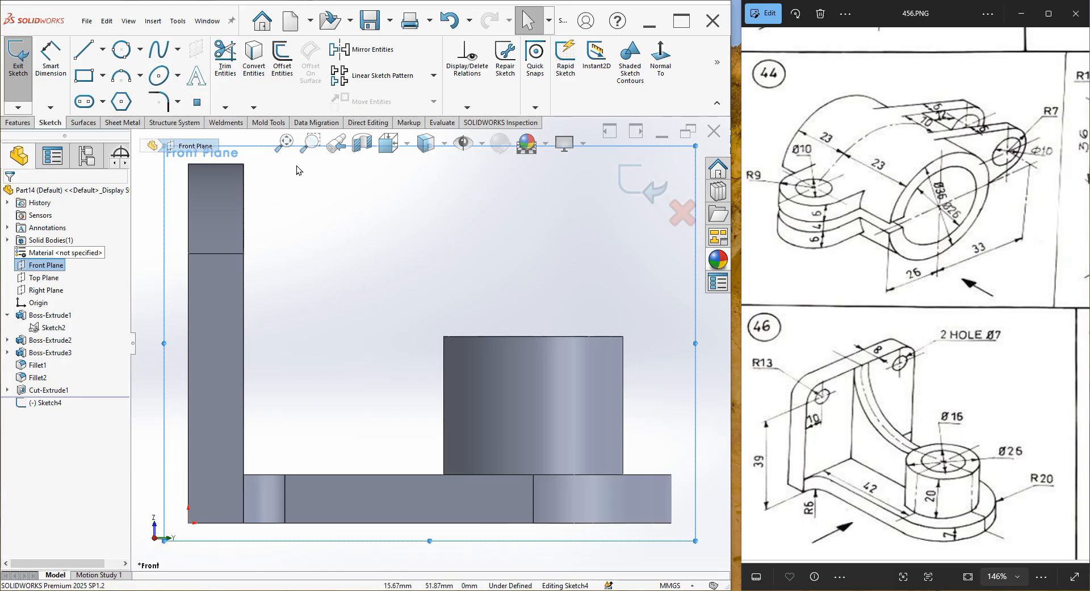
key(l)
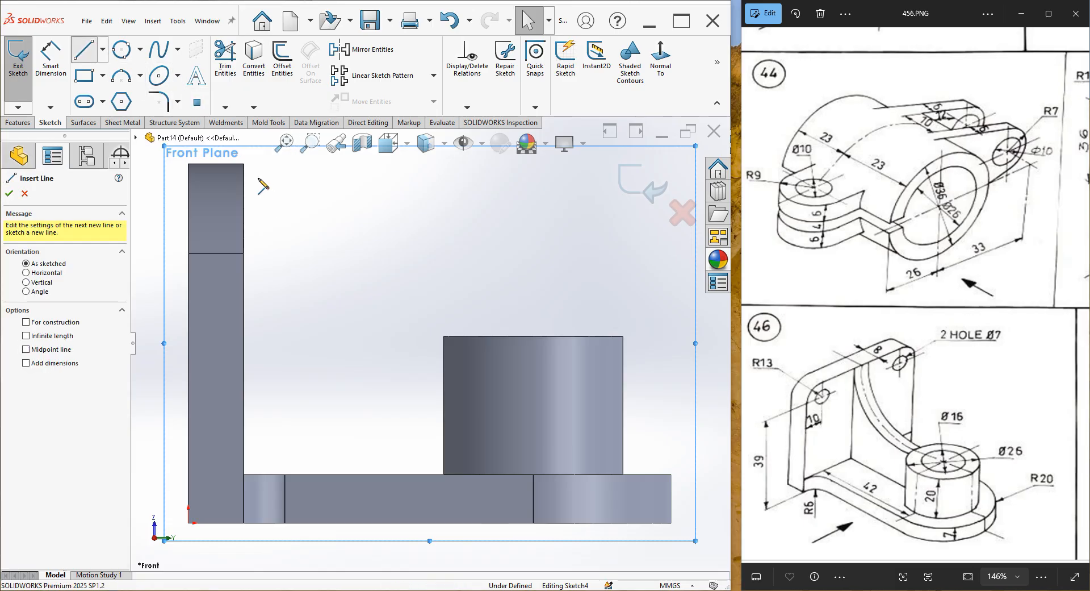
click(244, 164)
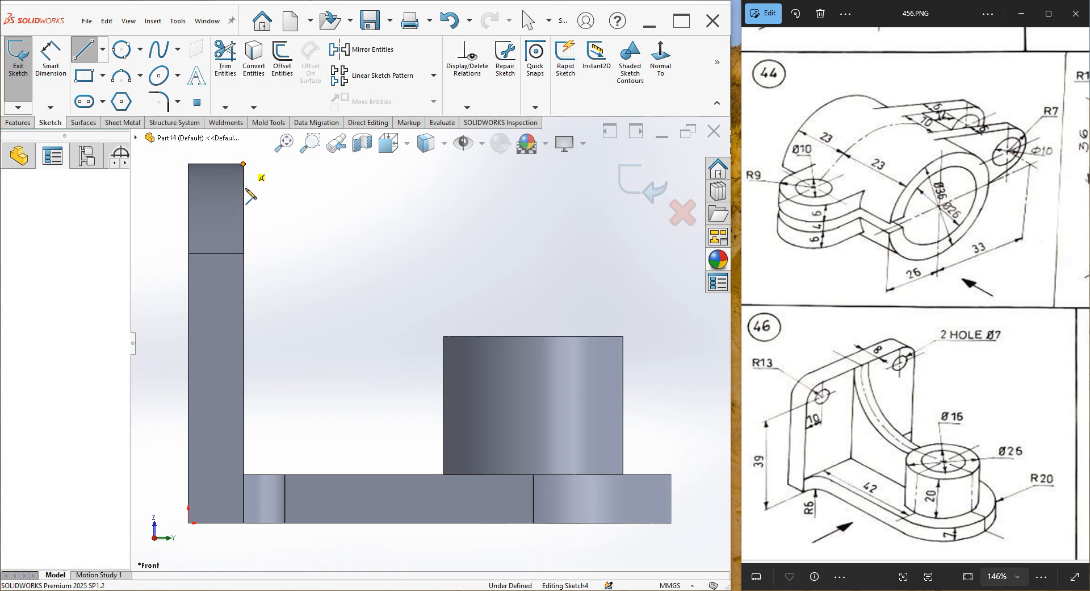
click(244, 199)
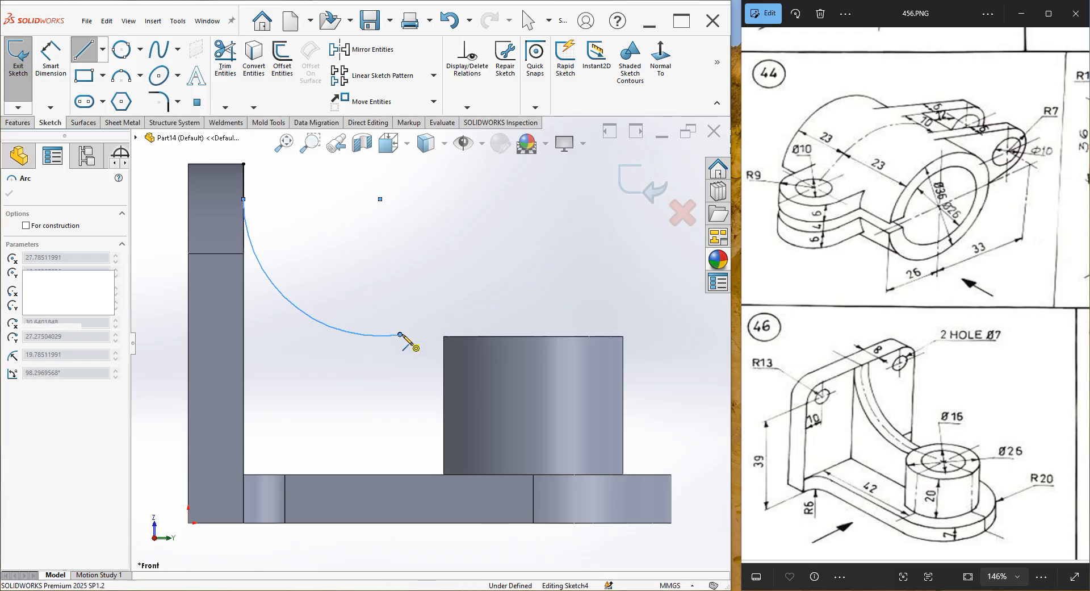
click(400, 335)
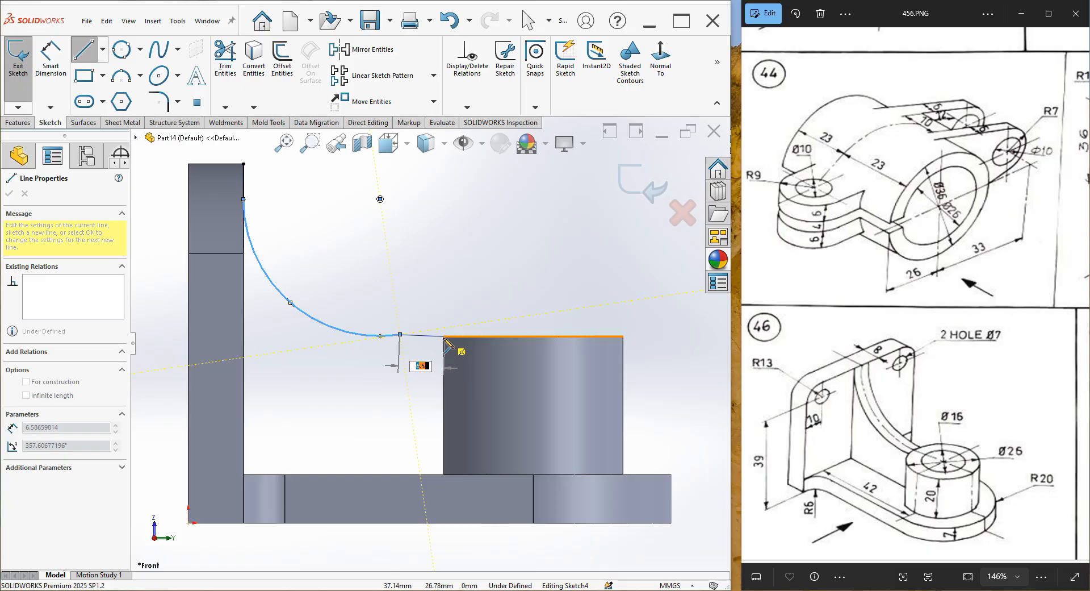
click(444, 336)
right_click(468, 237)
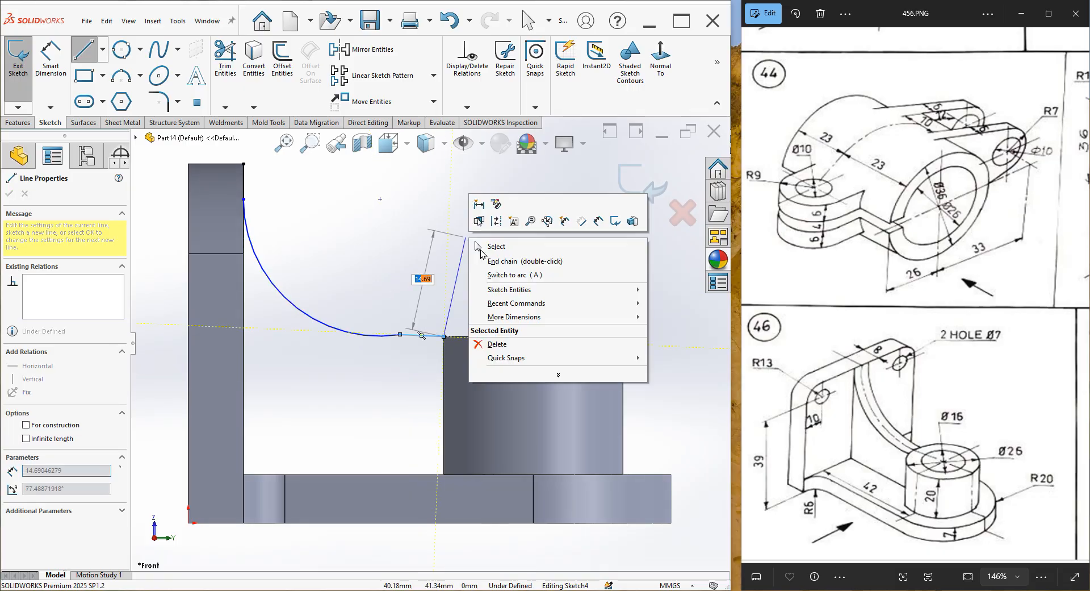
click(484, 248)
key(Escape)
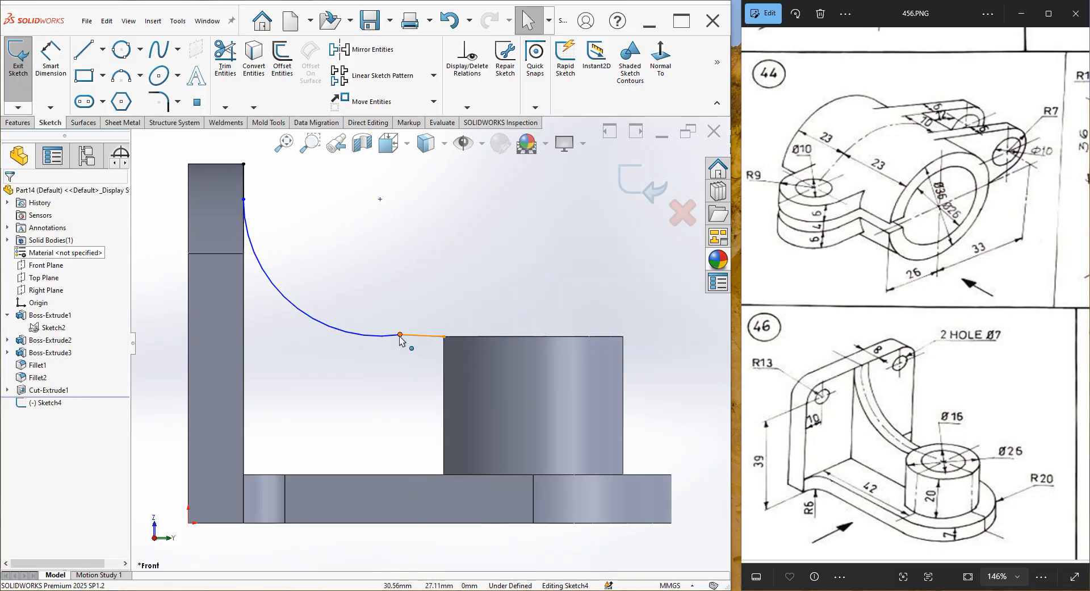
- Make the arc tangent to the short line that ends at the boss's top corner
click(399, 334)
click(484, 233)
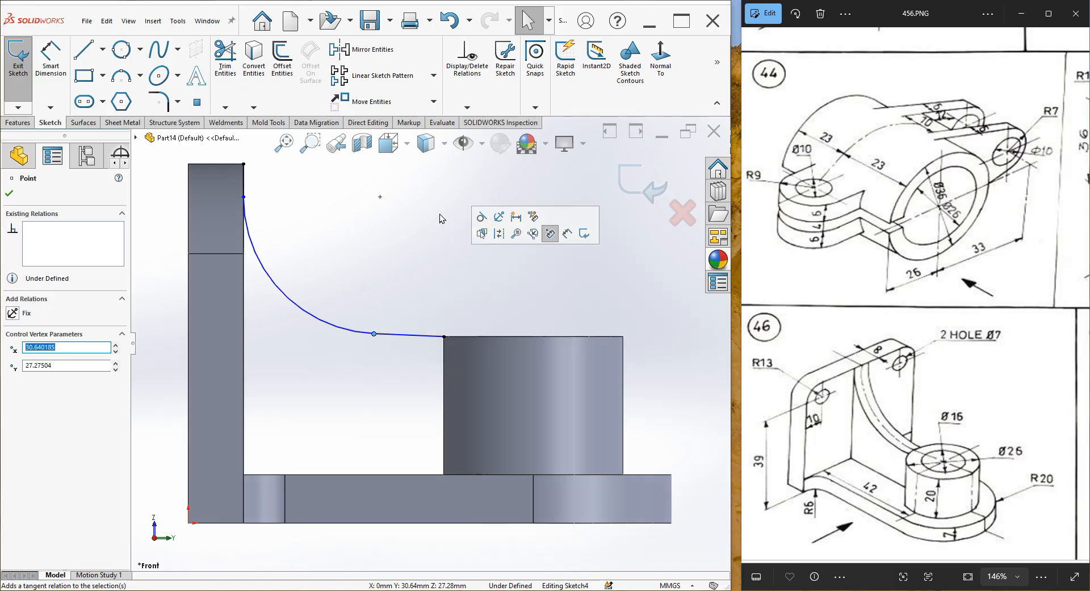
click(436, 214)
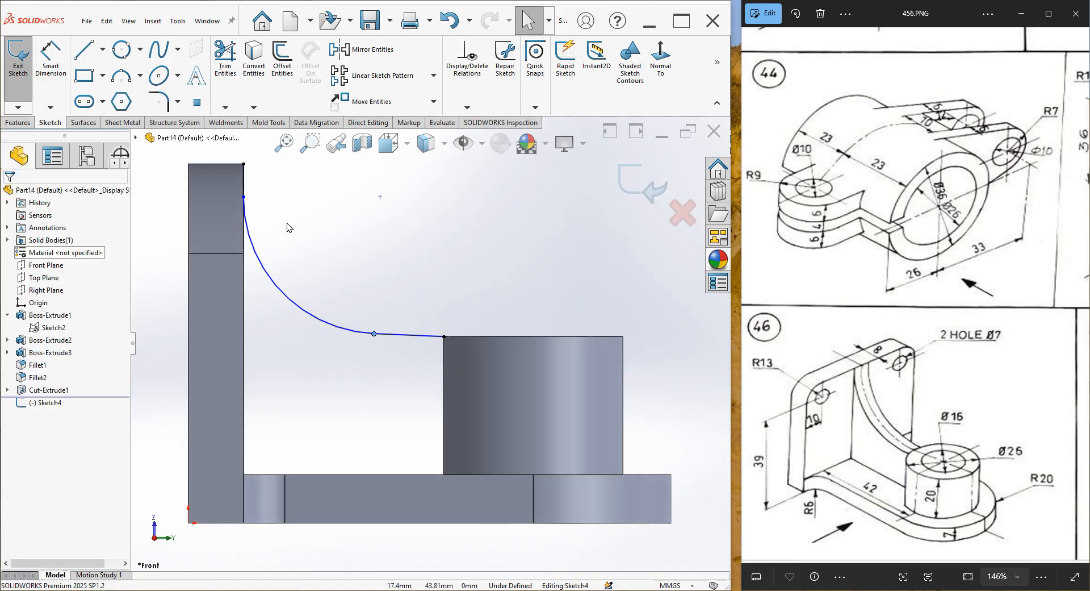
click(244, 197)
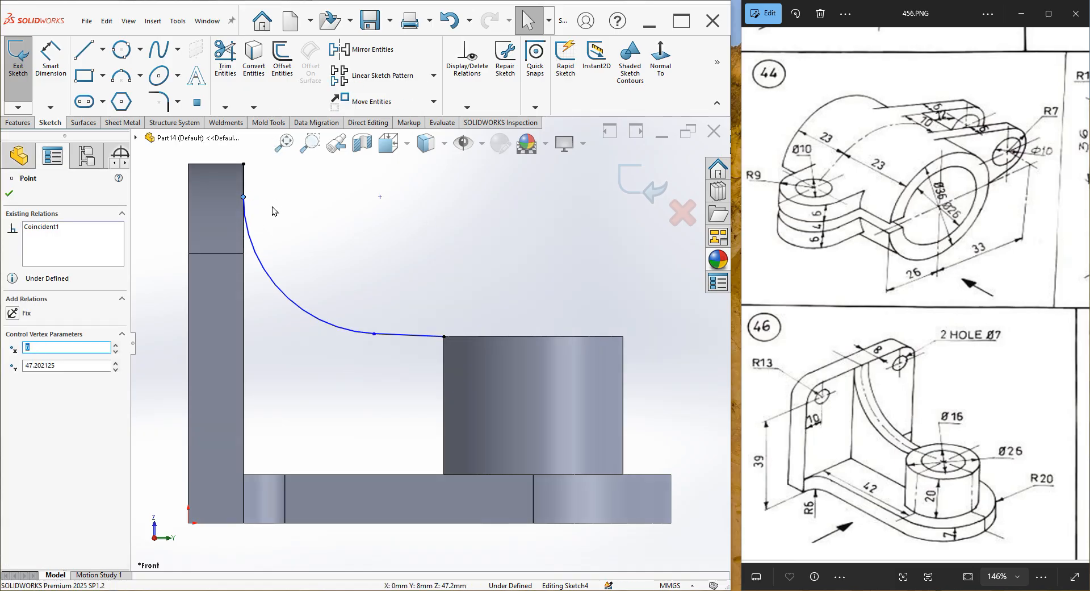
click(272, 208)
scroll(259, 200, down, 4)
scroll(303, 259, up, 3)
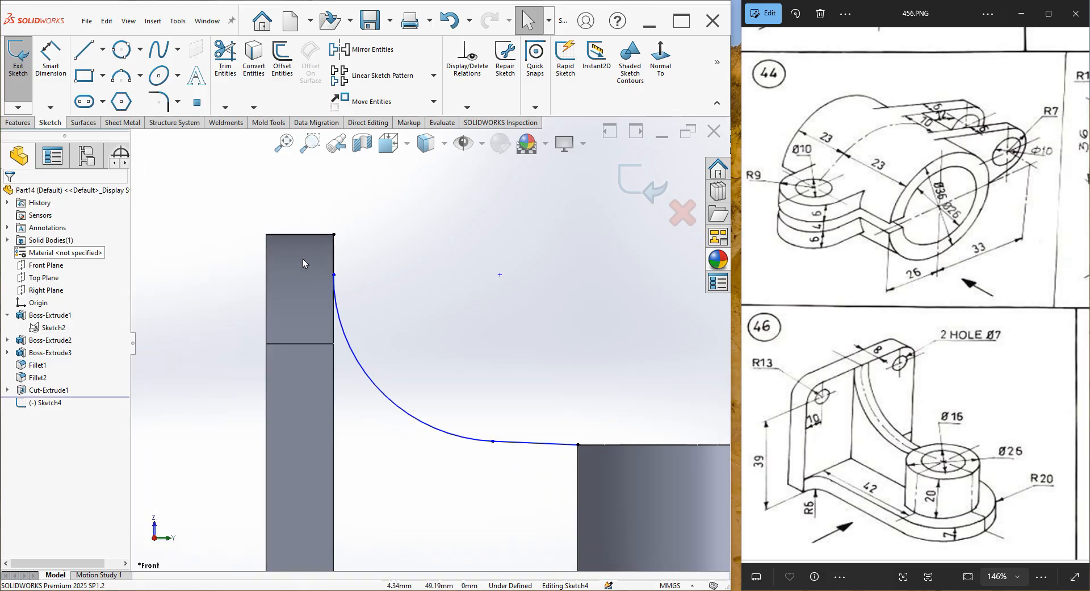
- Make the short line between the arc and the boss's top corner horizontal
click(50, 57)
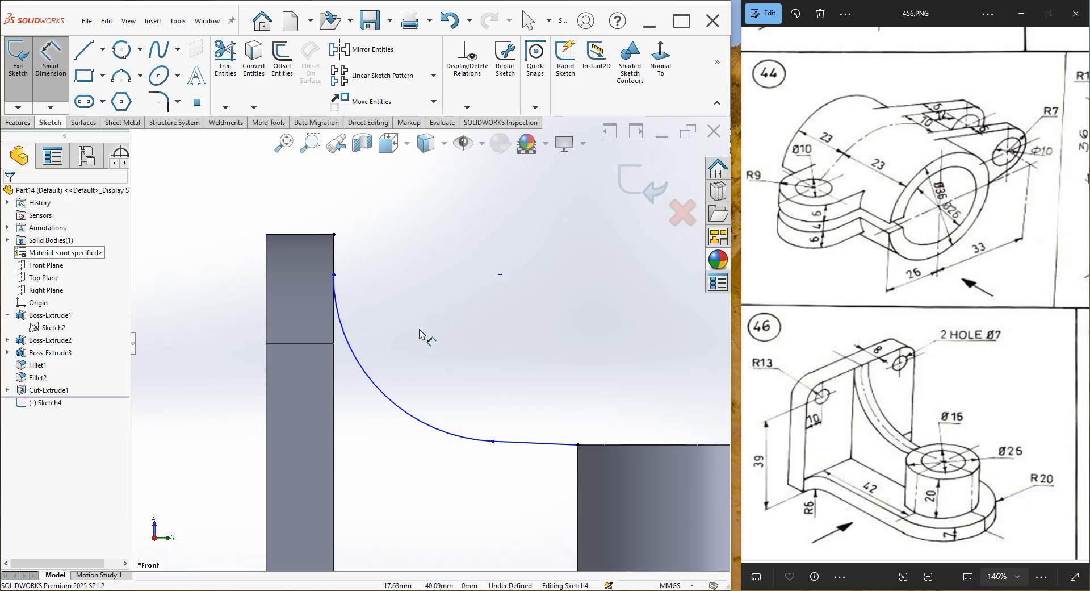
right_click(446, 265)
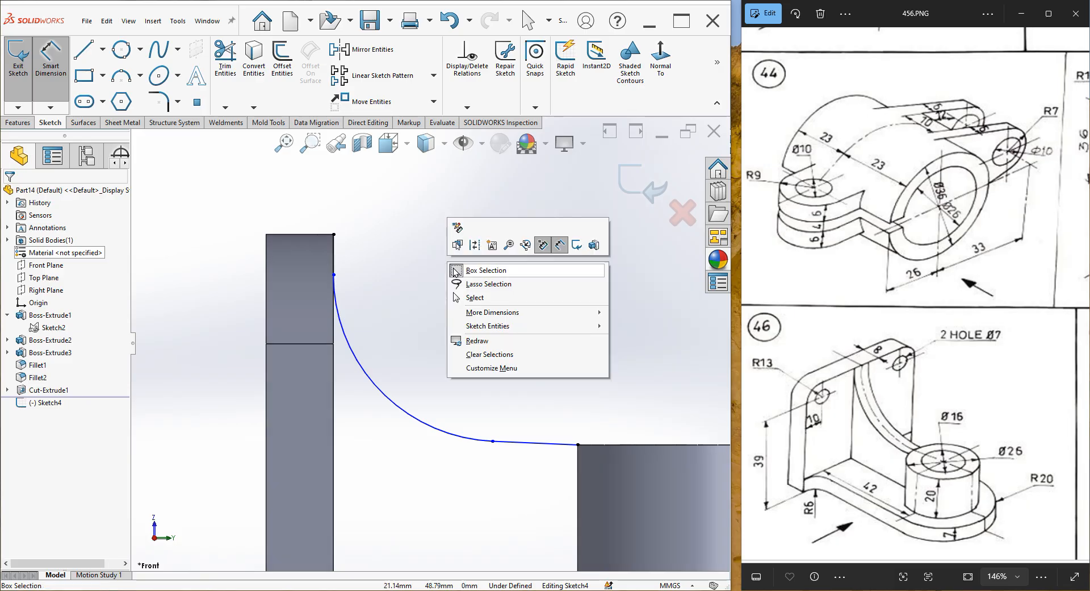
click(481, 296)
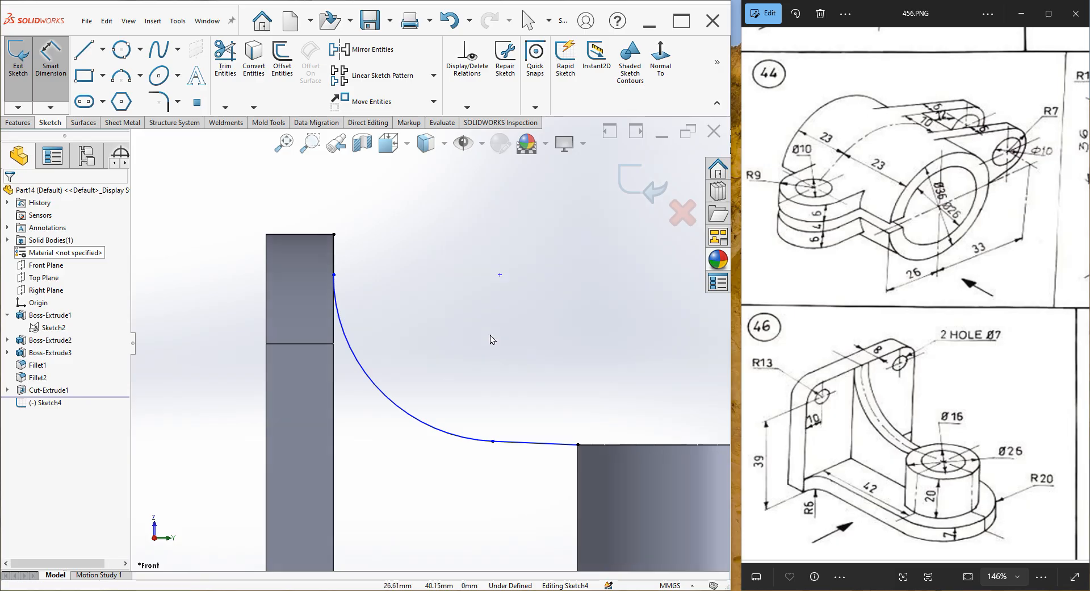
click(562, 445)
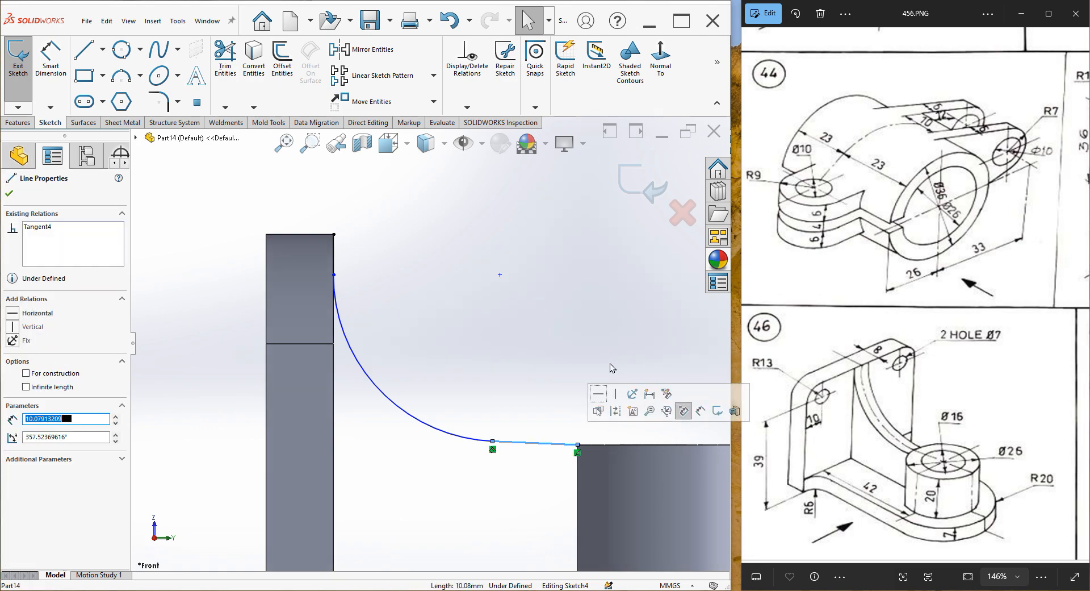
click(599, 394)
click(563, 348)
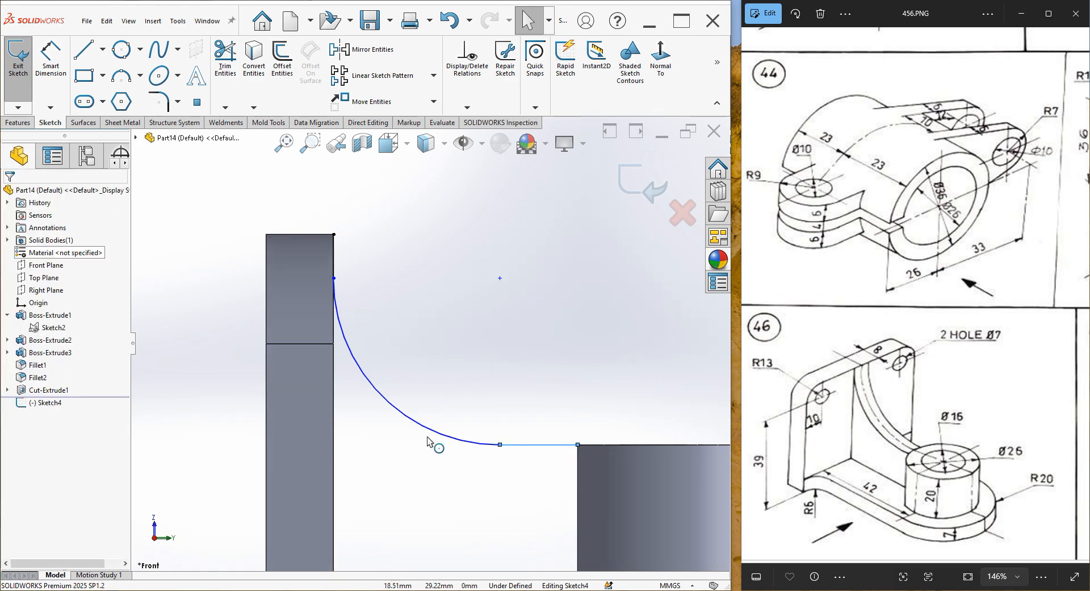
- Shrink the arc to a radius of about 11 mm, and dimension its radius with a value of 40 mm
drag(451, 441, 428, 351)
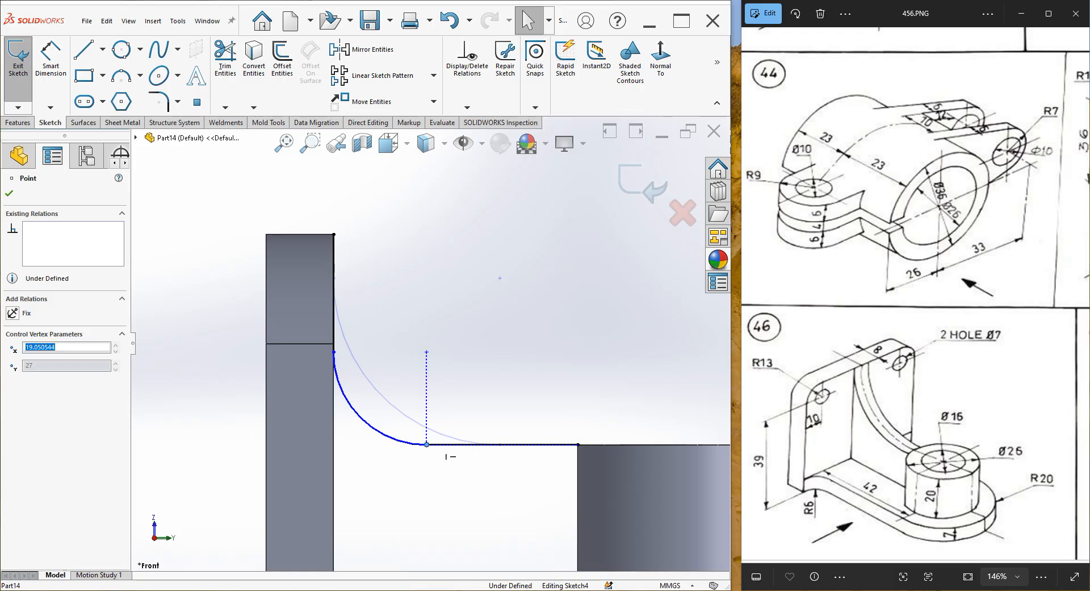
click(381, 365)
click(58, 80)
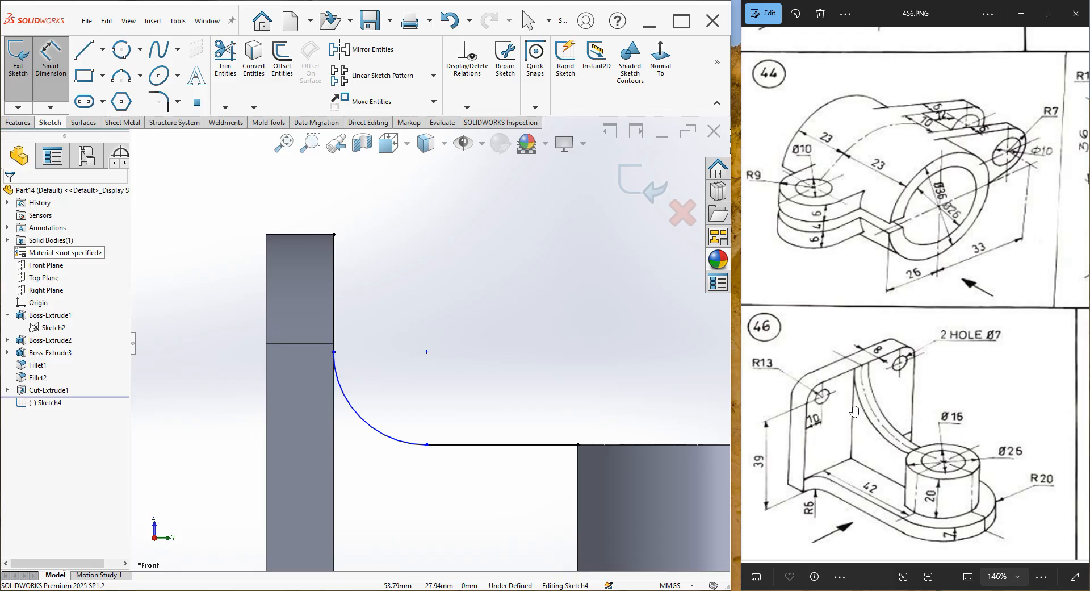
click(352, 408)
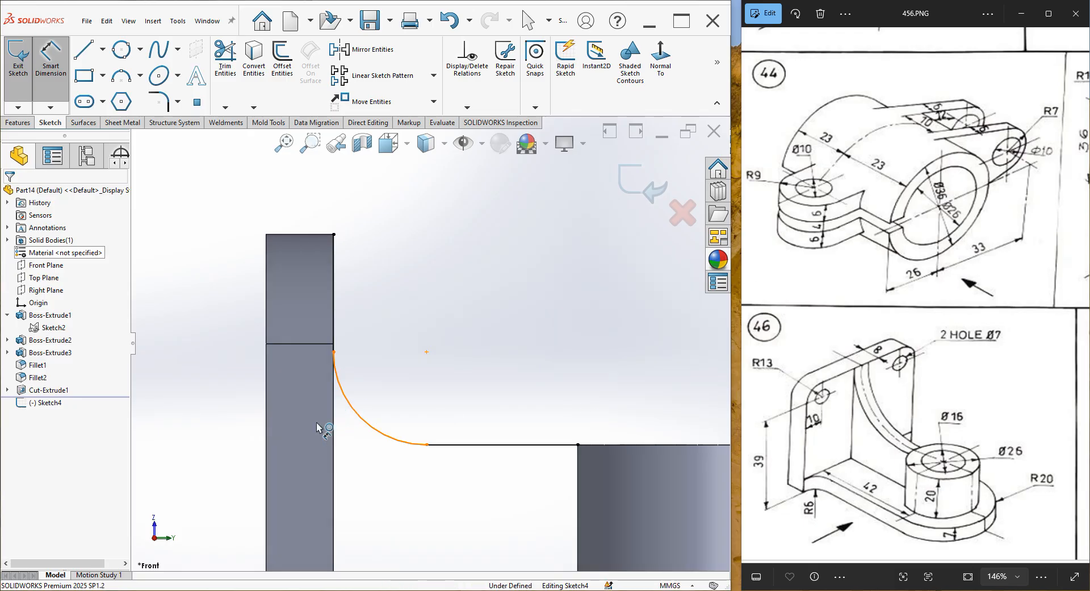
click(291, 448)
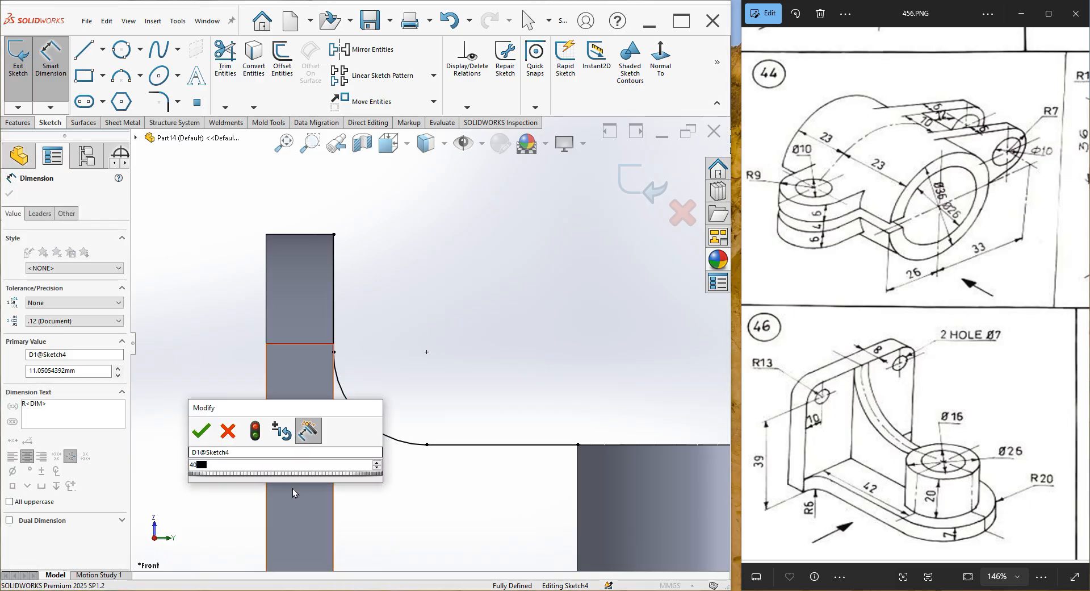
key(Return)
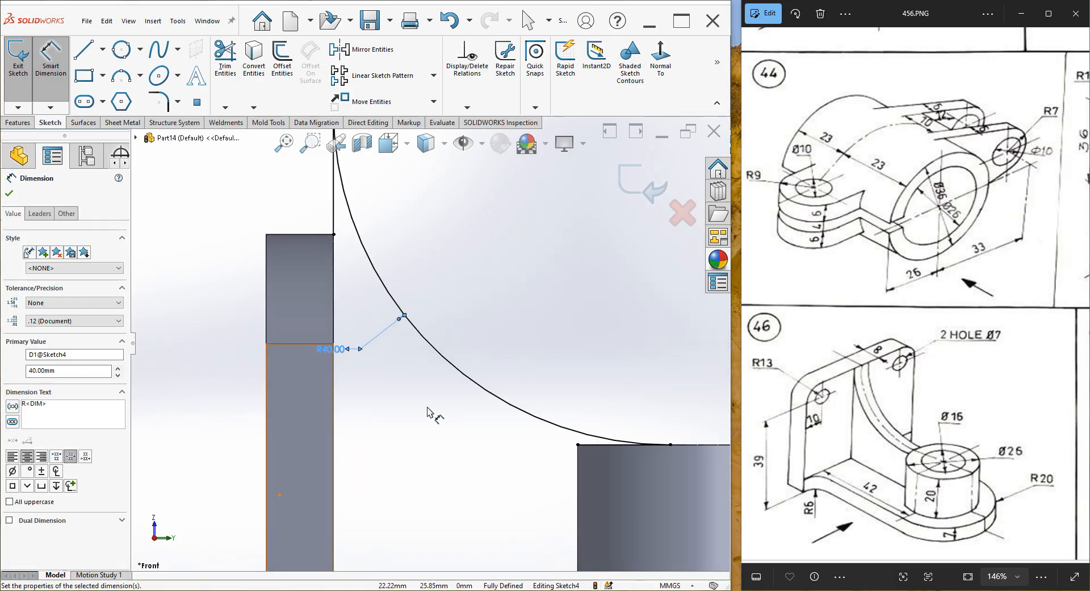
- Set the arc's radius dimension to 20 mm
double_click(332, 348)
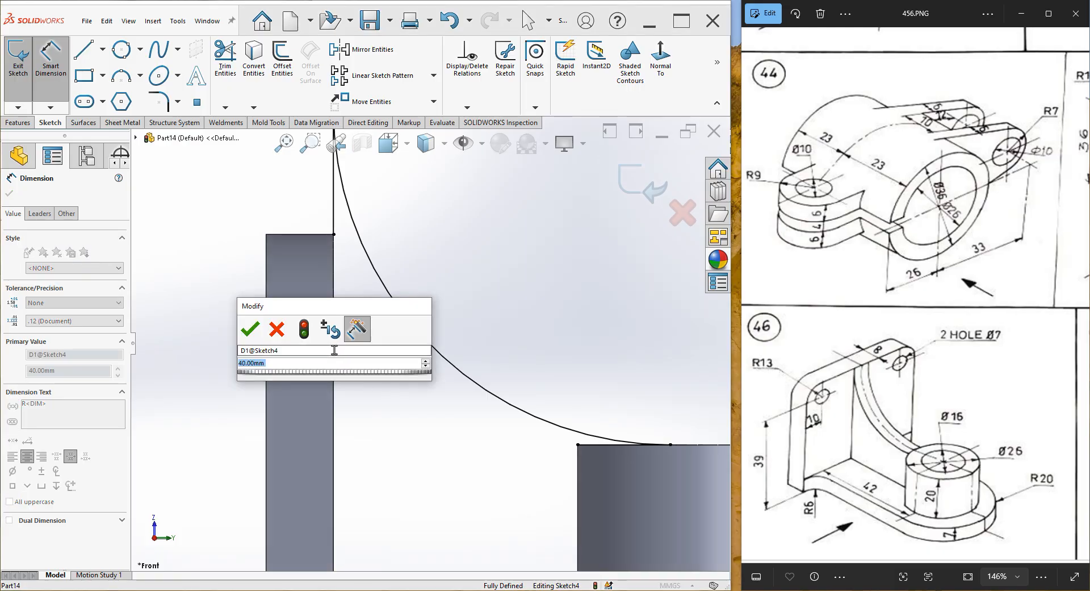
text(20)
key(Return)
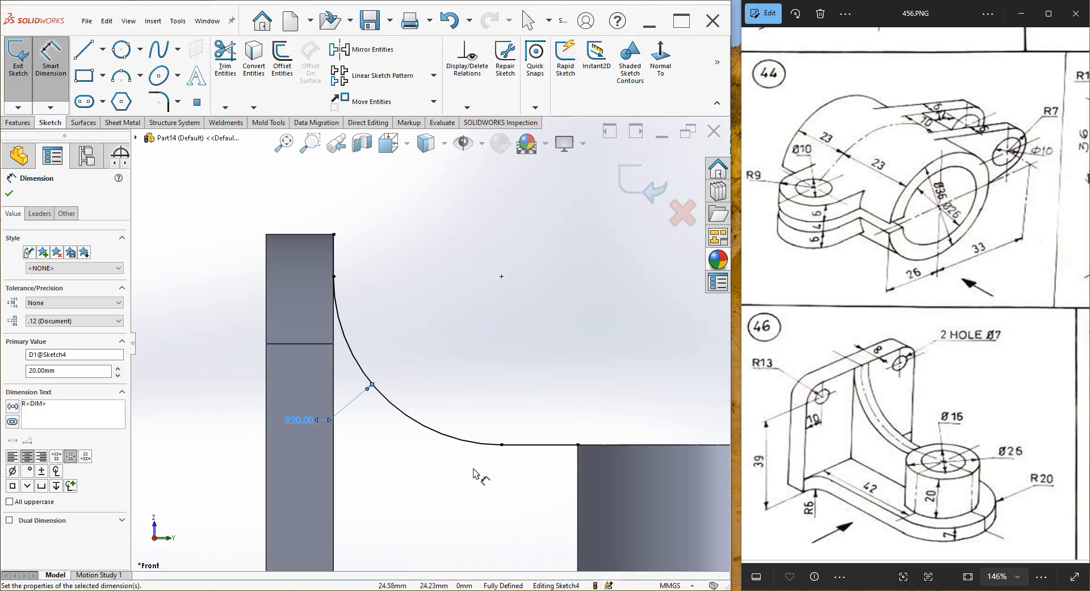
- Create a rib from the profile between the upright plate and the boss, 8 mm thick on both sides, with draft off
key(ctrl+7)
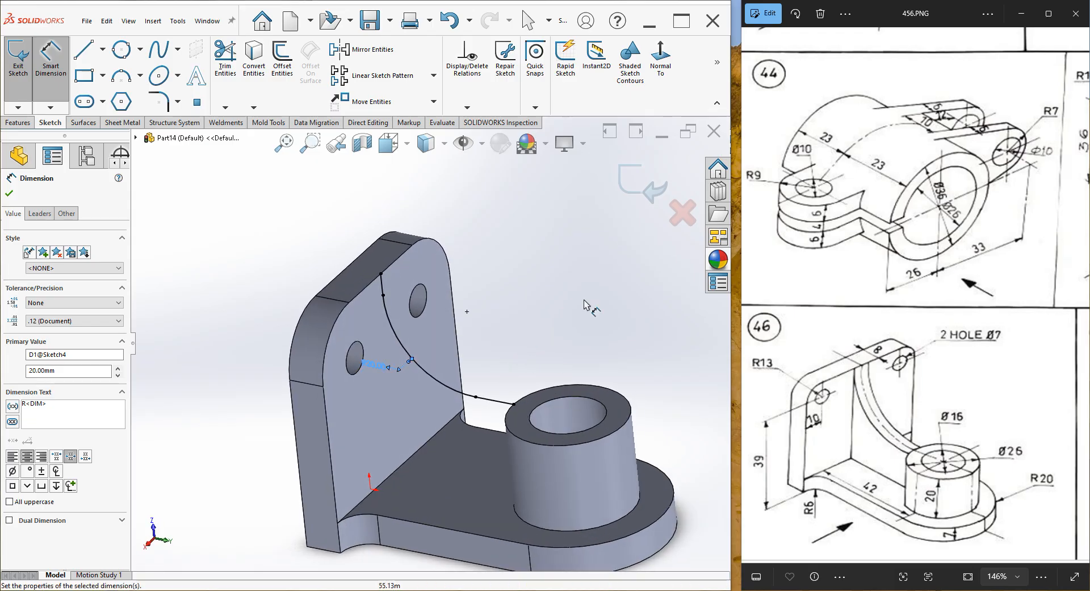
click(637, 186)
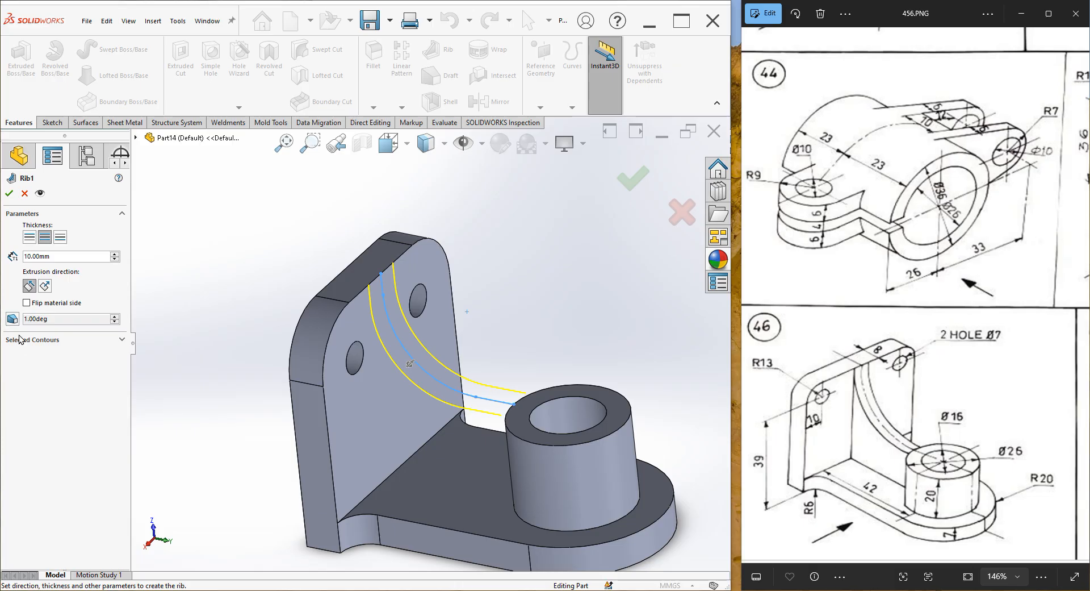
text(8)
key(Return)
click(9, 194)
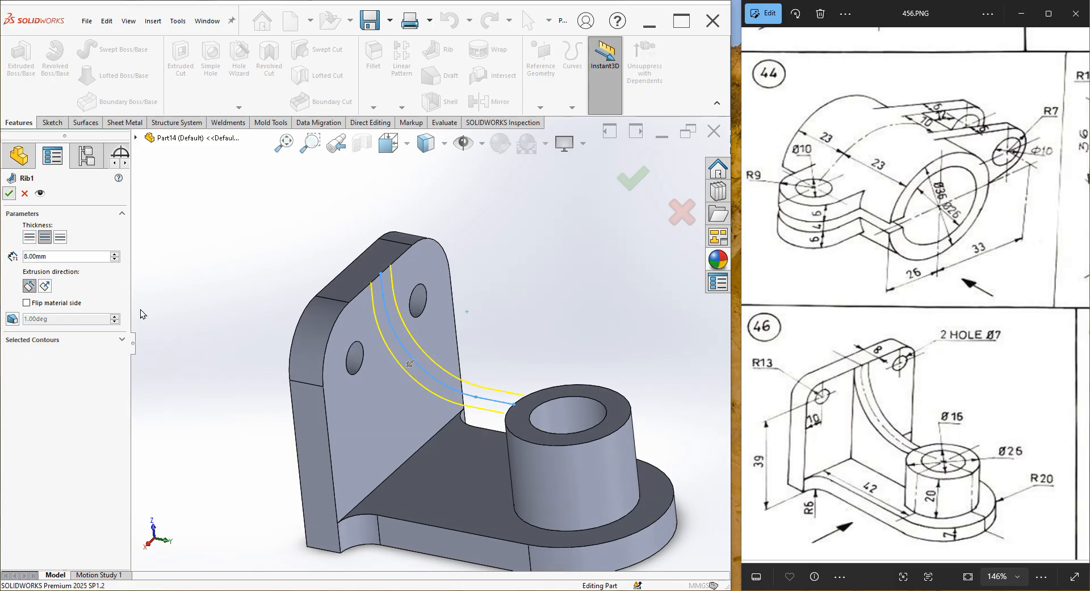
- Apply a light orange colour from the standard swatches to the whole part's appearance
middle_drag(321, 351, 365, 435)
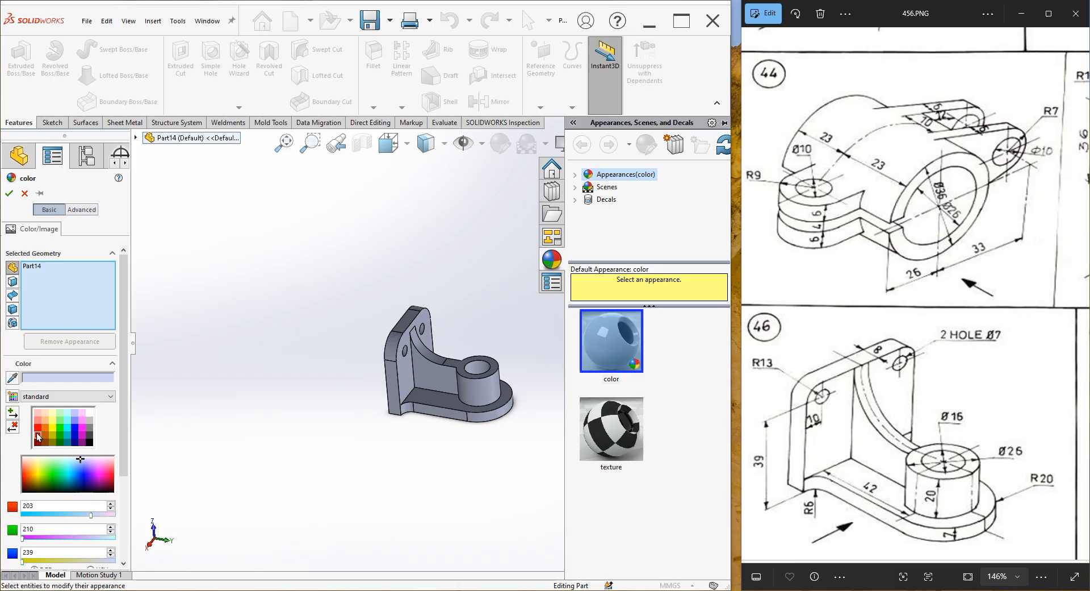
click(39, 428)
click(41, 420)
click(45, 414)
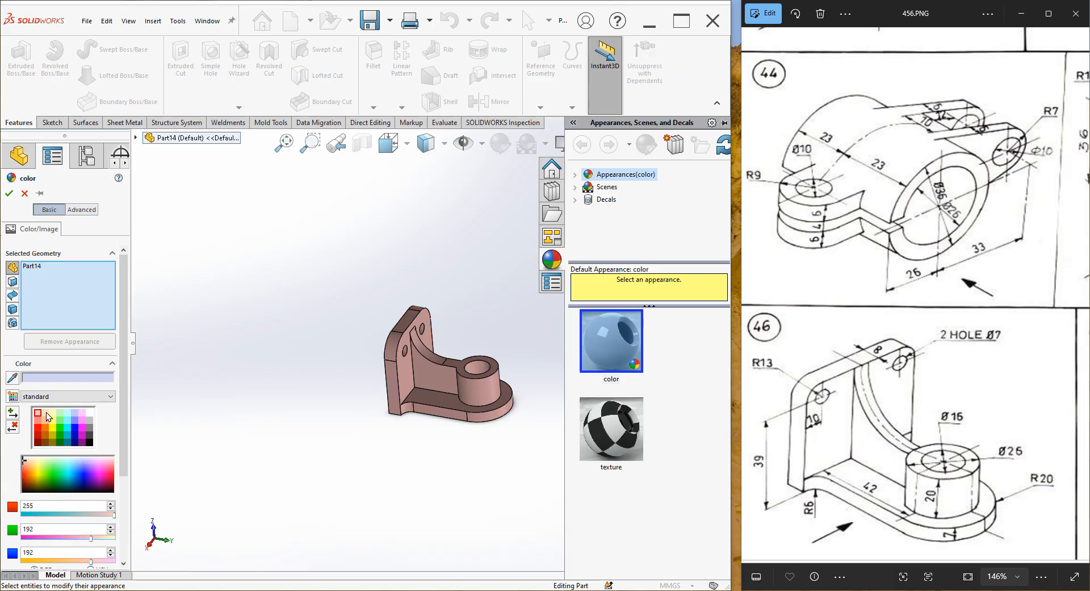
click(9, 193)
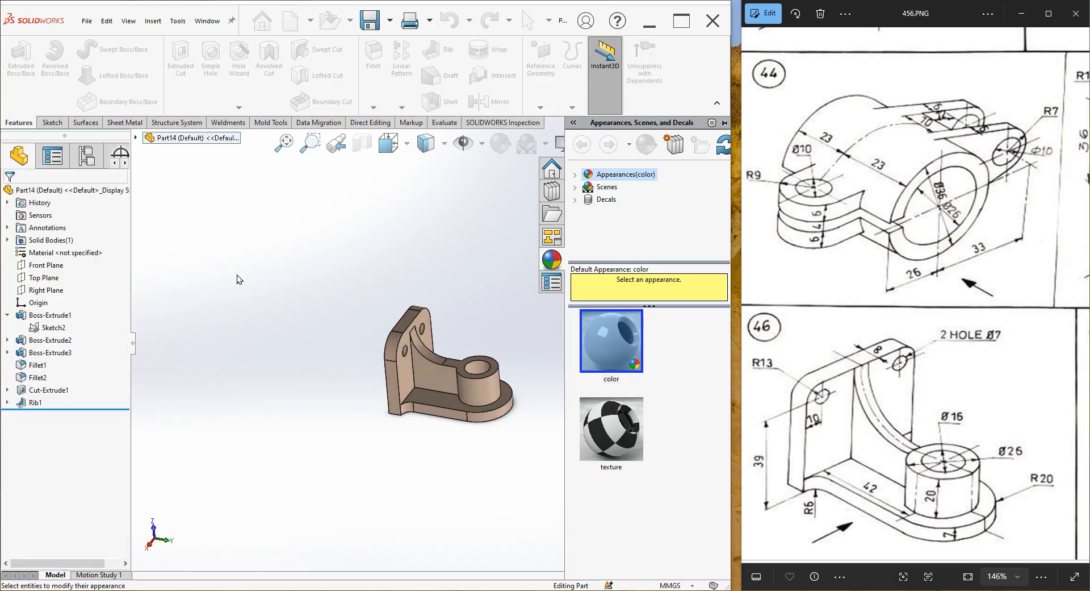
- Switch to the image viewer and bring drawing 47 on the 456.PNG sheet into view at a readable size
scroll(387, 312, up, 2)
drag(1085, 369, 884, 370)
key(Right)
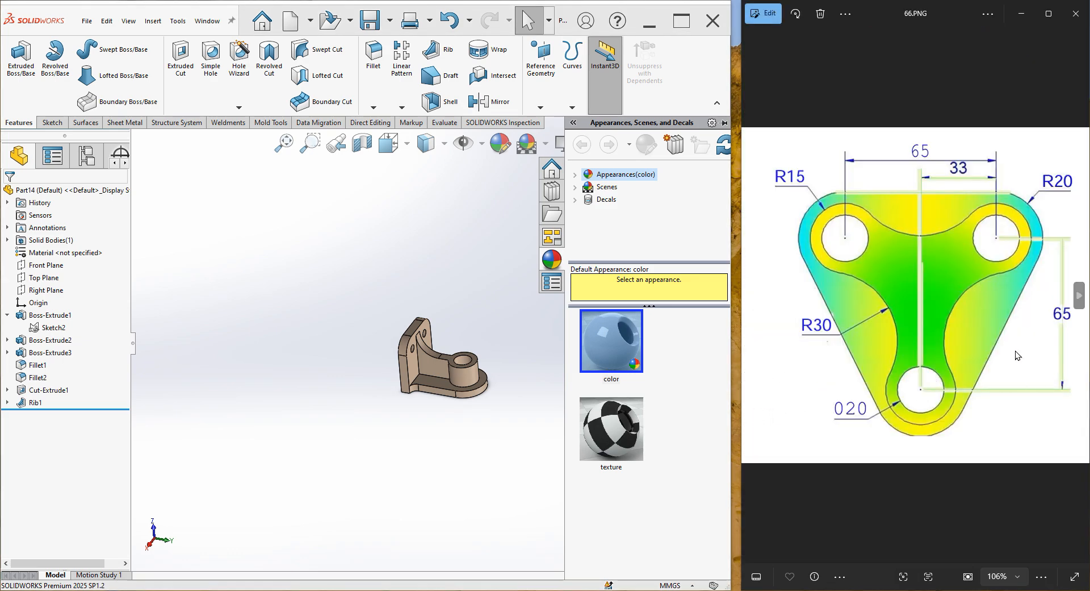
click(751, 296)
scroll(952, 401, up, 5)
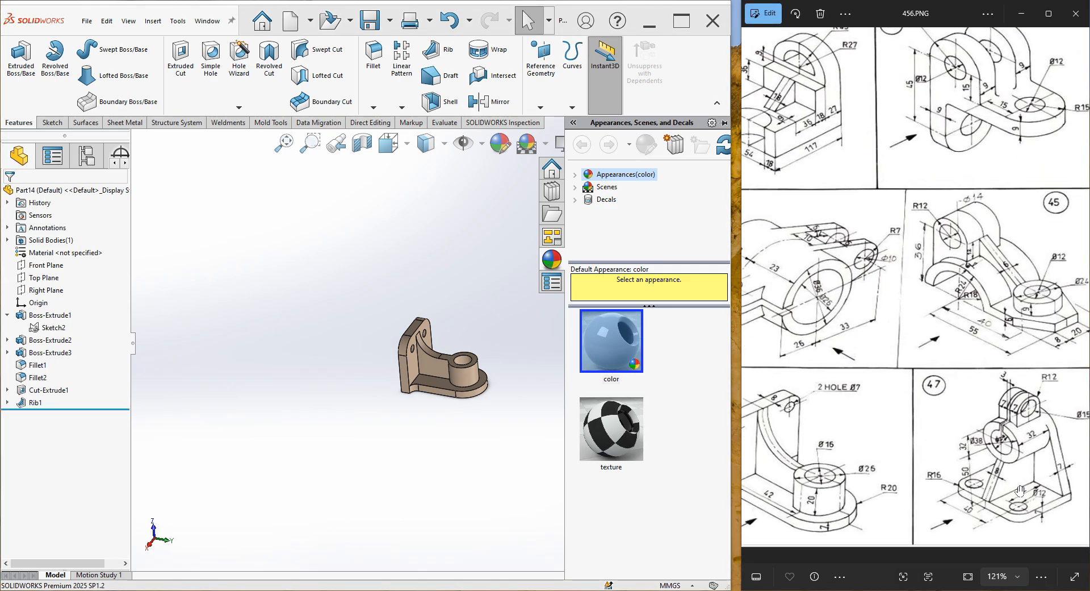
scroll(953, 401, up, 2)
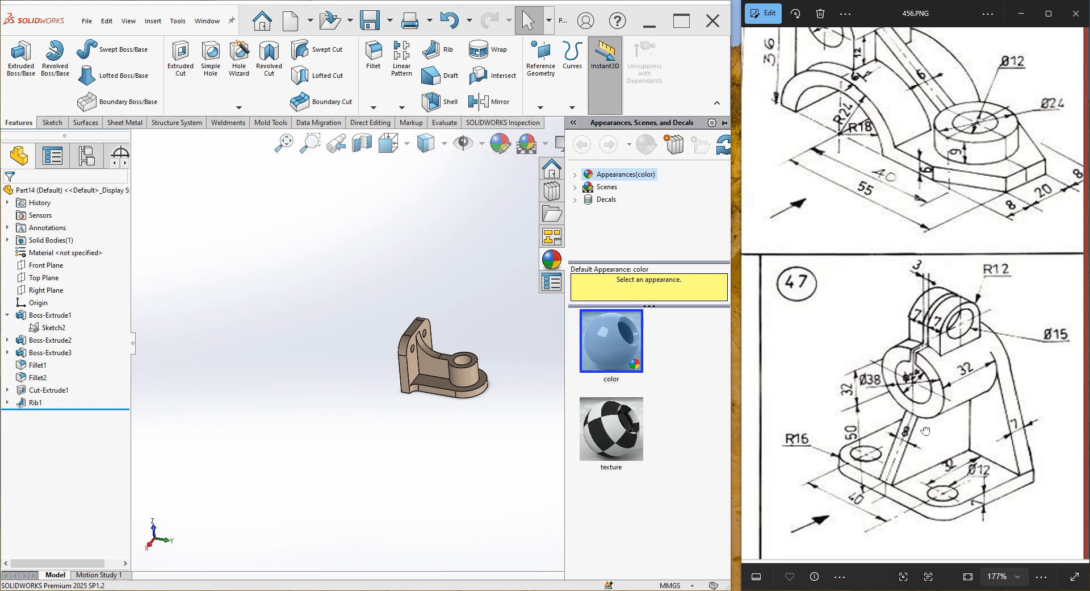
drag(916, 417, 916, 418)
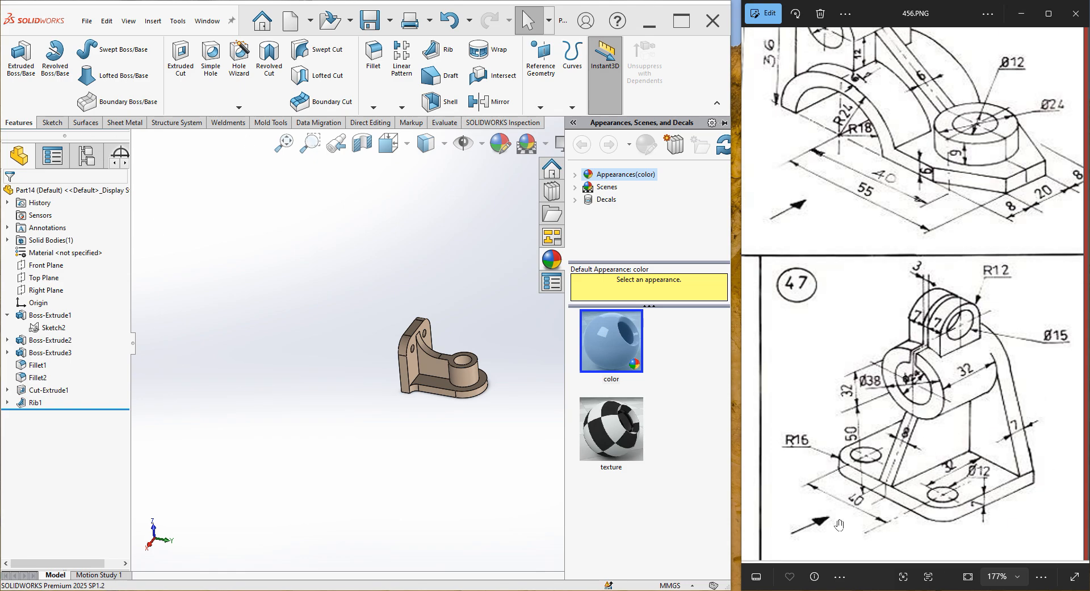
- Create a new part document in SolidWorks and start a sketch on the Front Plane
click(287, 25)
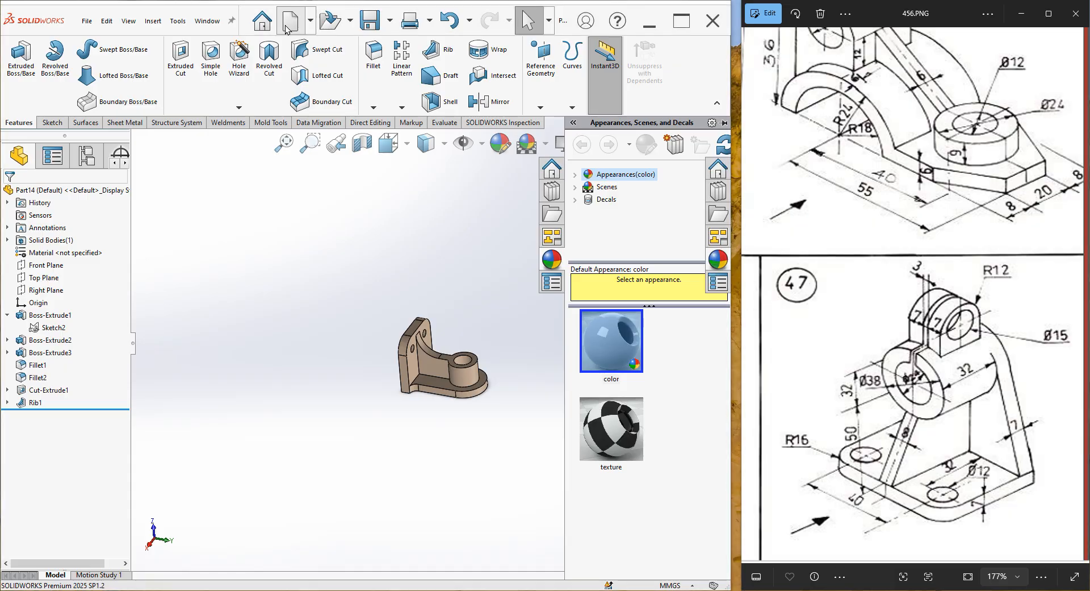
double_click(393, 221)
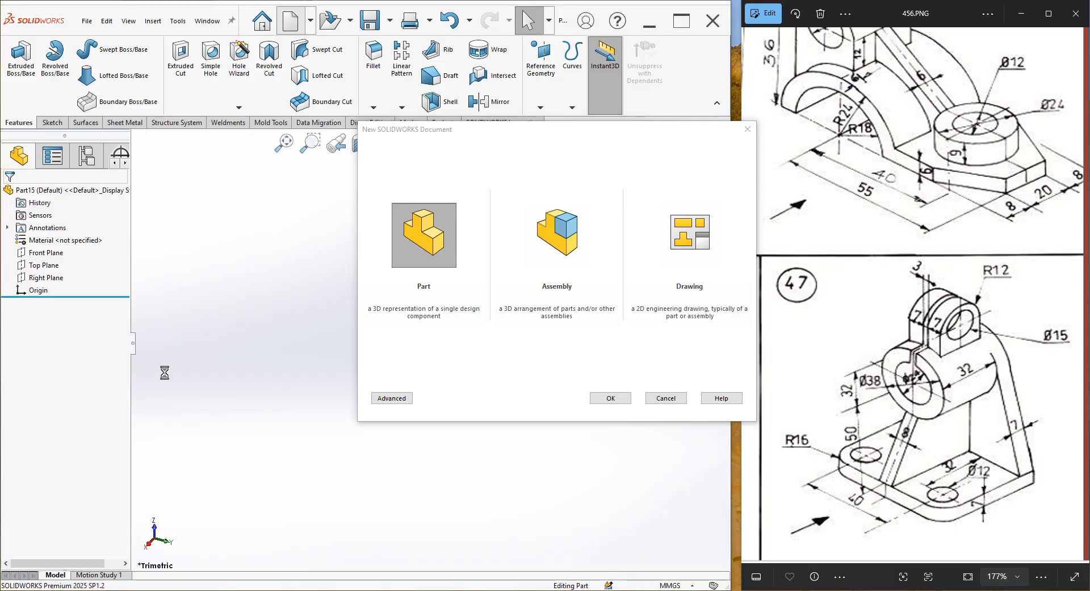
click(51, 253)
click(85, 225)
- Draw a vertical and a horizontal construction line of infinite length through the origin
click(84, 50)
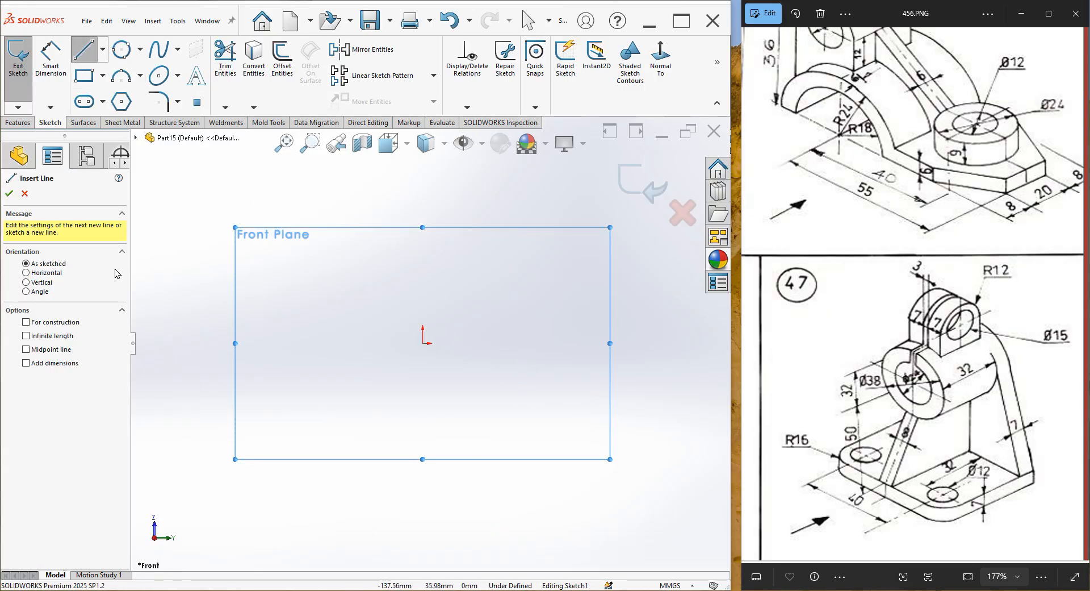
click(48, 336)
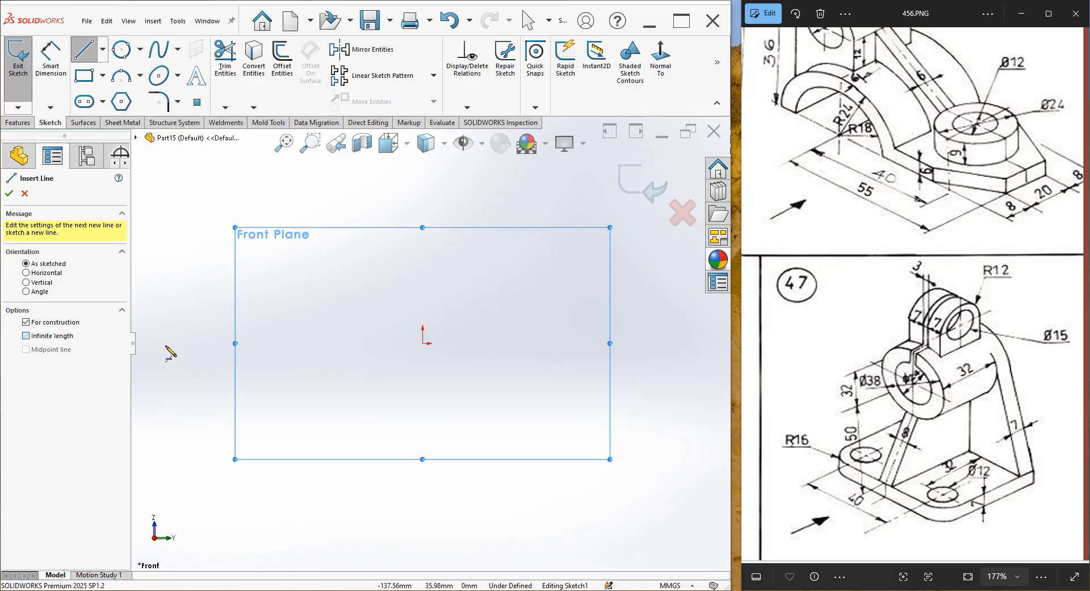
click(423, 343)
click(425, 372)
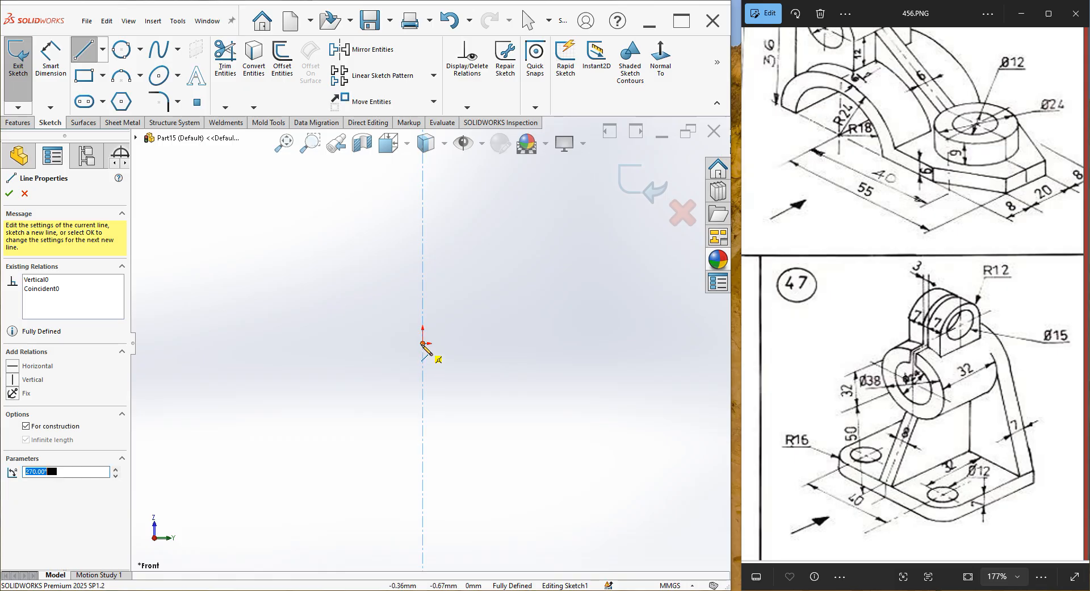
click(422, 343)
click(449, 344)
right_click(464, 294)
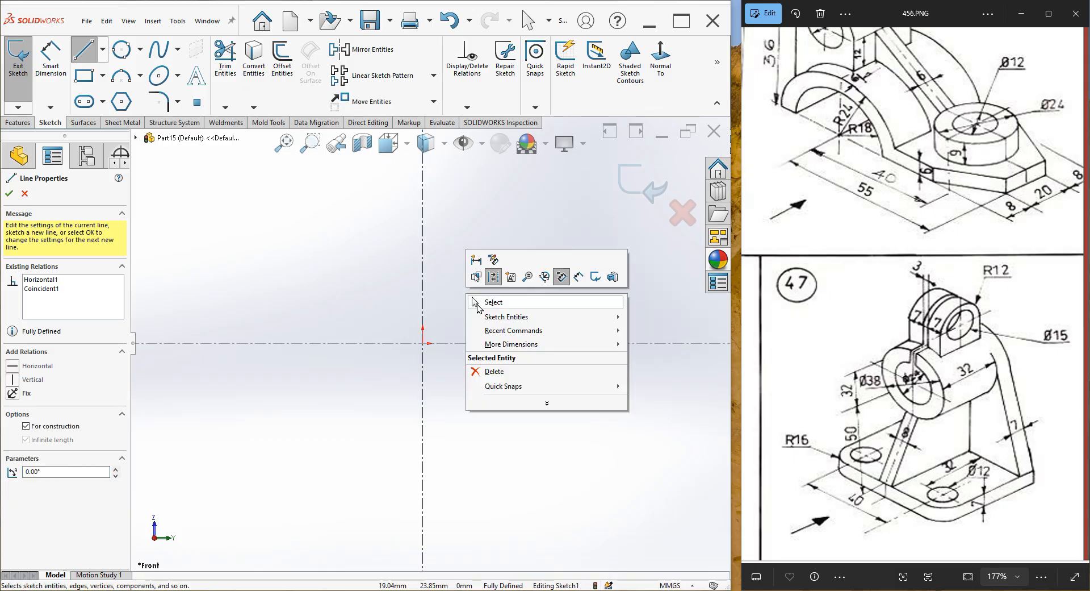
click(476, 302)
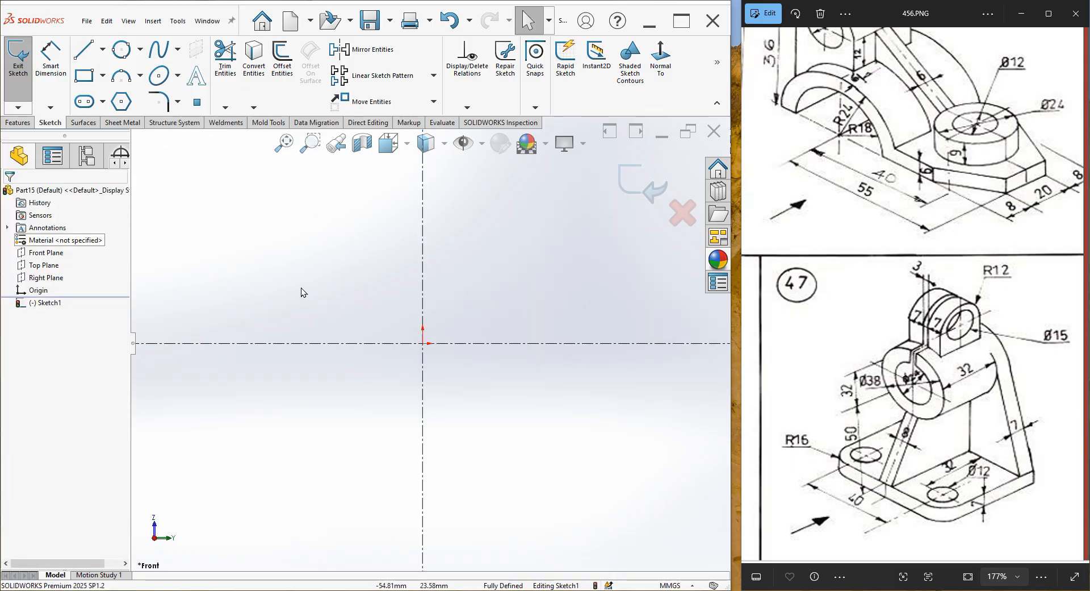
- Sketch a center rectangle about 111 by 32 mm, centred on the vertical construction line with its lower edge on the horizontal one
click(84, 76)
click(53, 235)
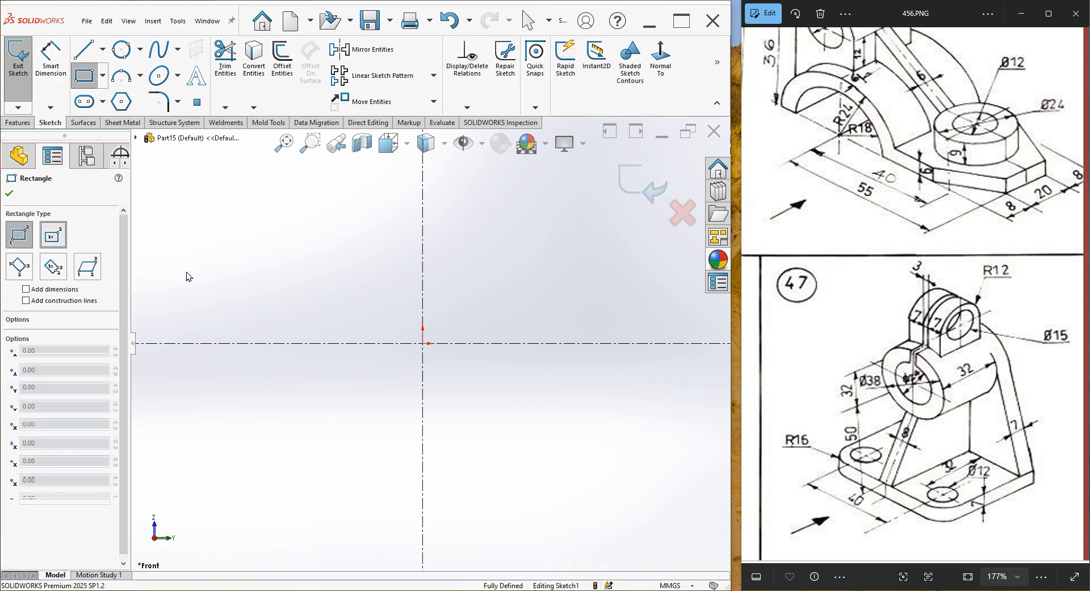
click(422, 310)
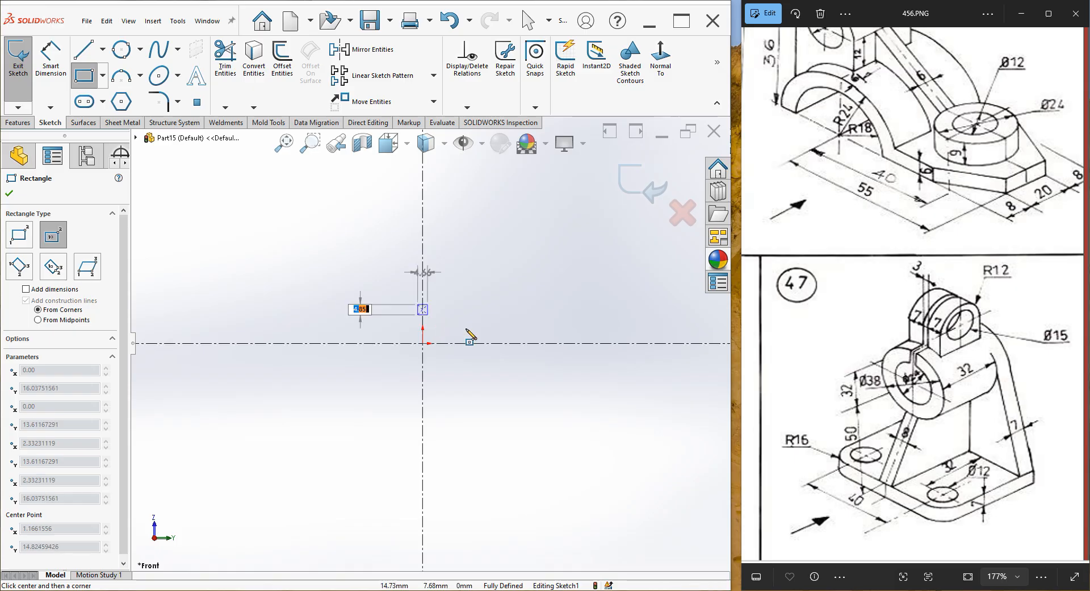
click(540, 343)
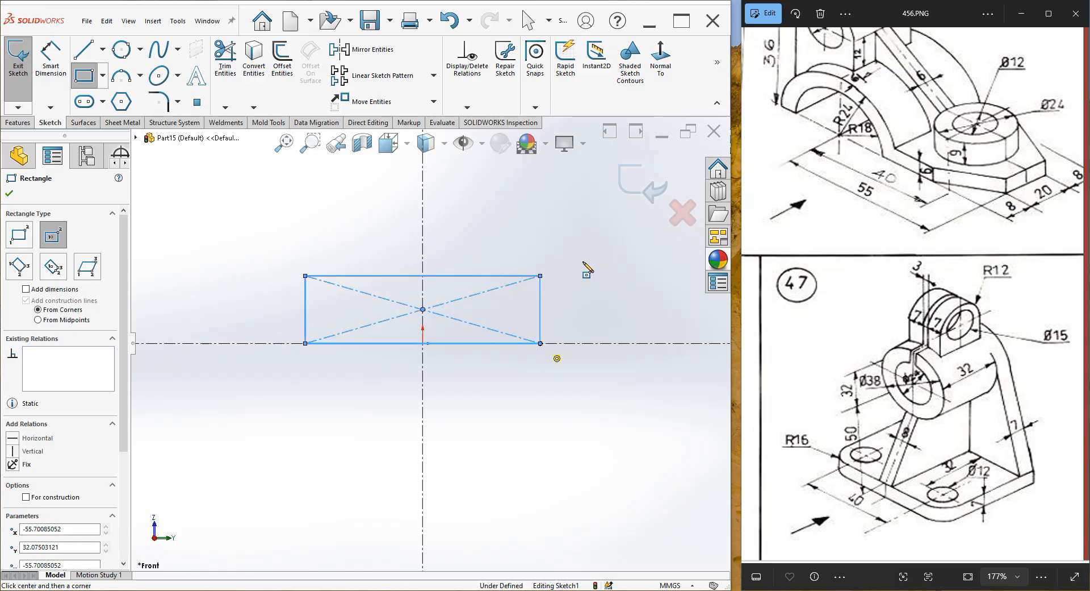
right_click(592, 224)
click(608, 233)
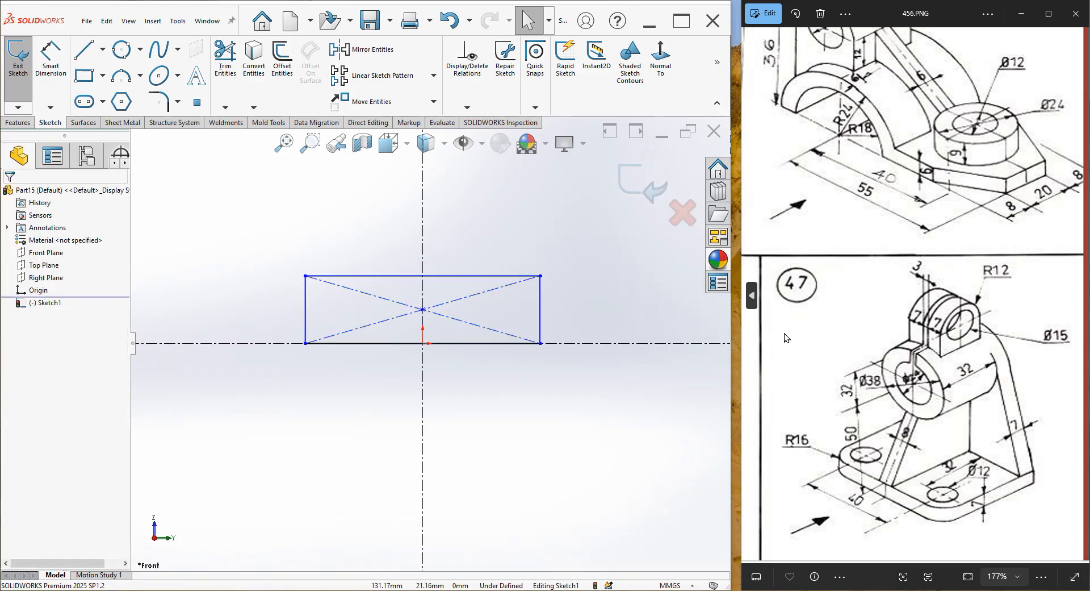
- Sketch a circle of about 42 mm radius on the vertical centreline above the rectangle and a smaller one of about 15 mm radius inside it
click(121, 49)
click(30, 229)
scroll(430, 343, up, 4)
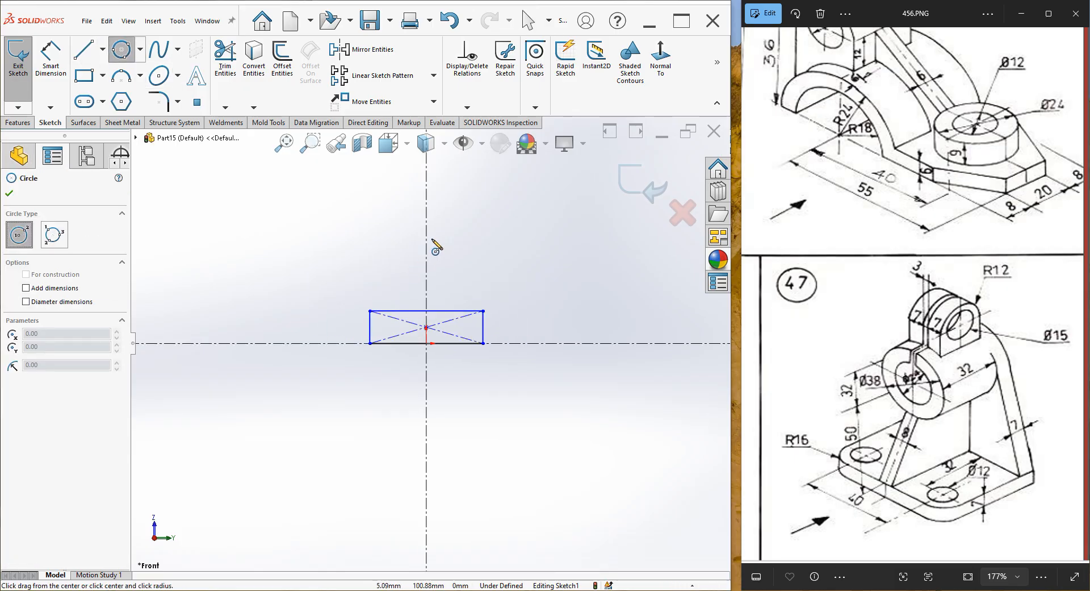
drag(427, 229, 455, 252)
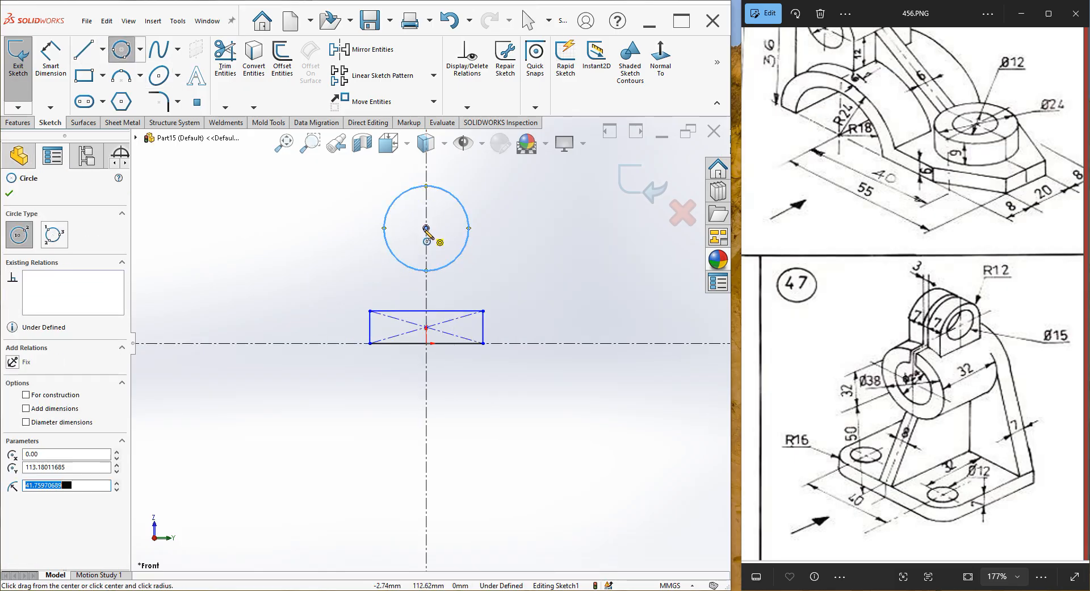
click(406, 237)
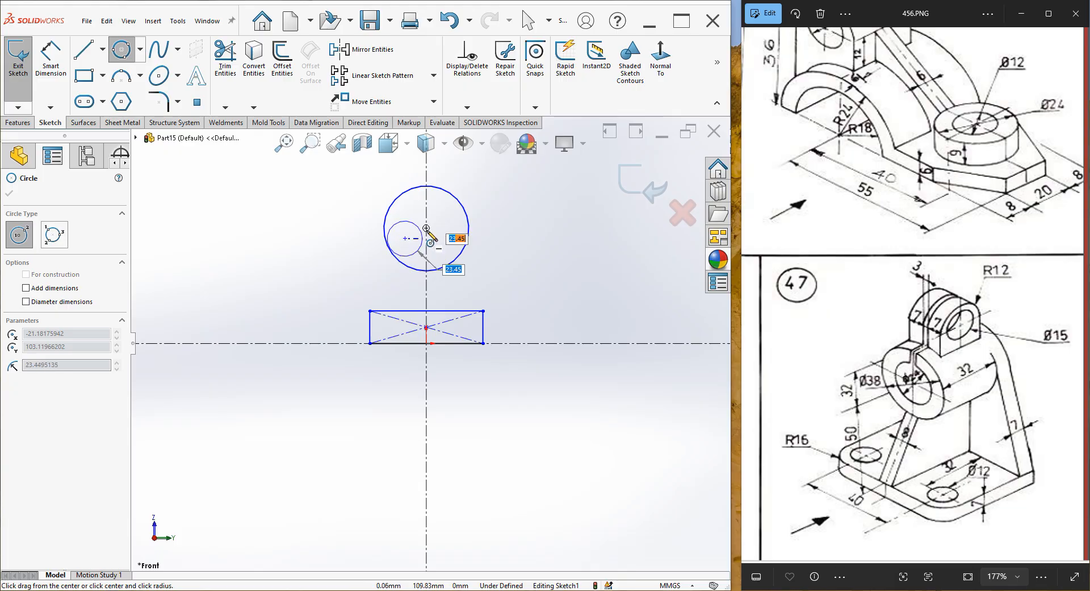
click(418, 231)
right_click(486, 225)
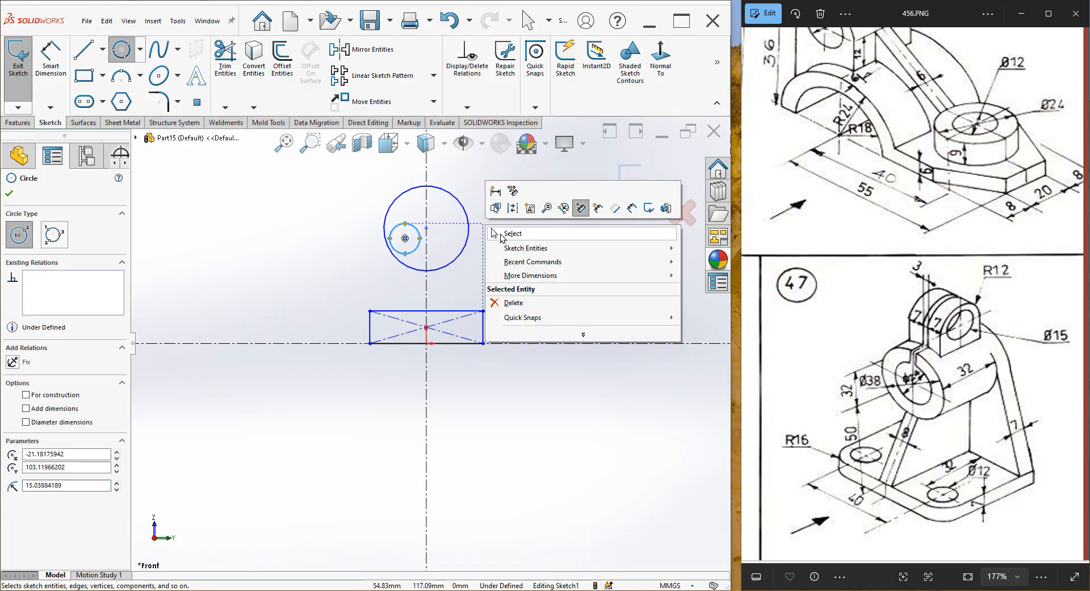
click(493, 232)
- Make the small circle concentric with the large circle
scroll(401, 244, down, 2)
drag(404, 244, 376, 265)
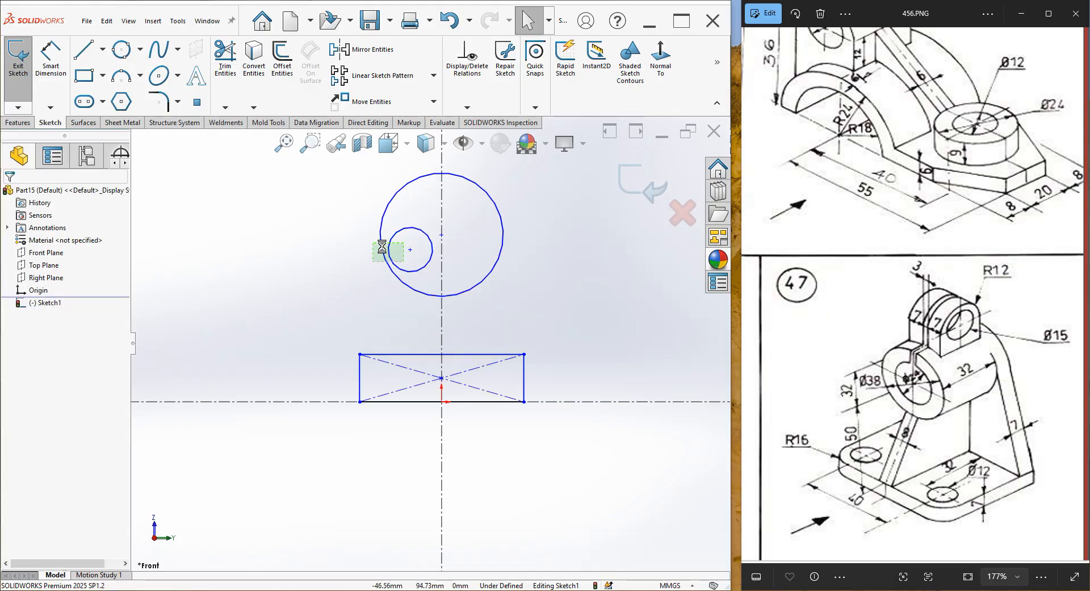
click(481, 183)
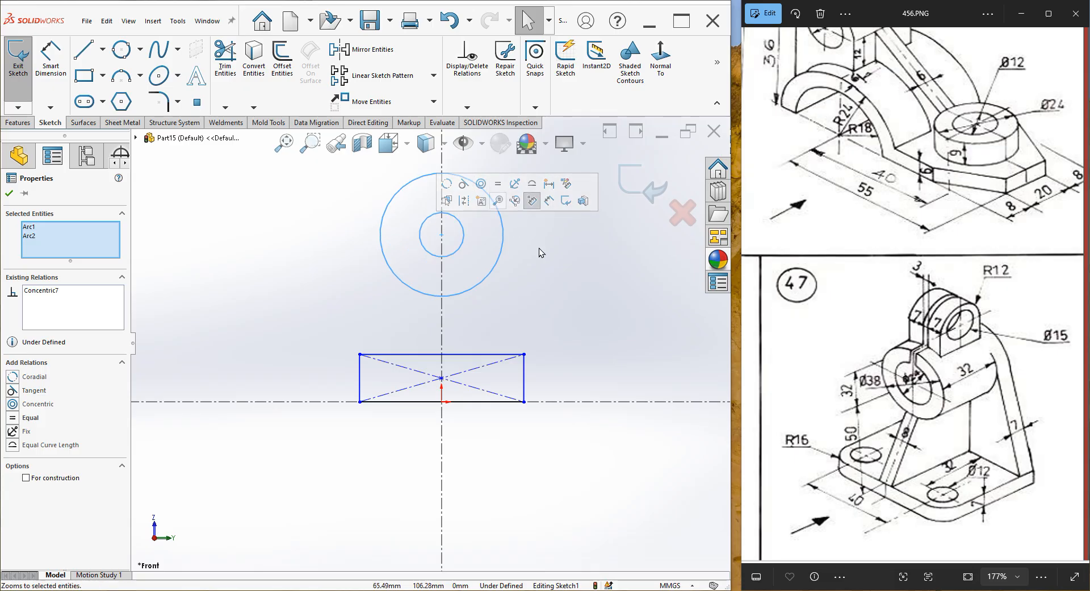
click(538, 251)
- Dimension the rectangle's height as 7 mm
scroll(468, 263, up, 3)
click(54, 56)
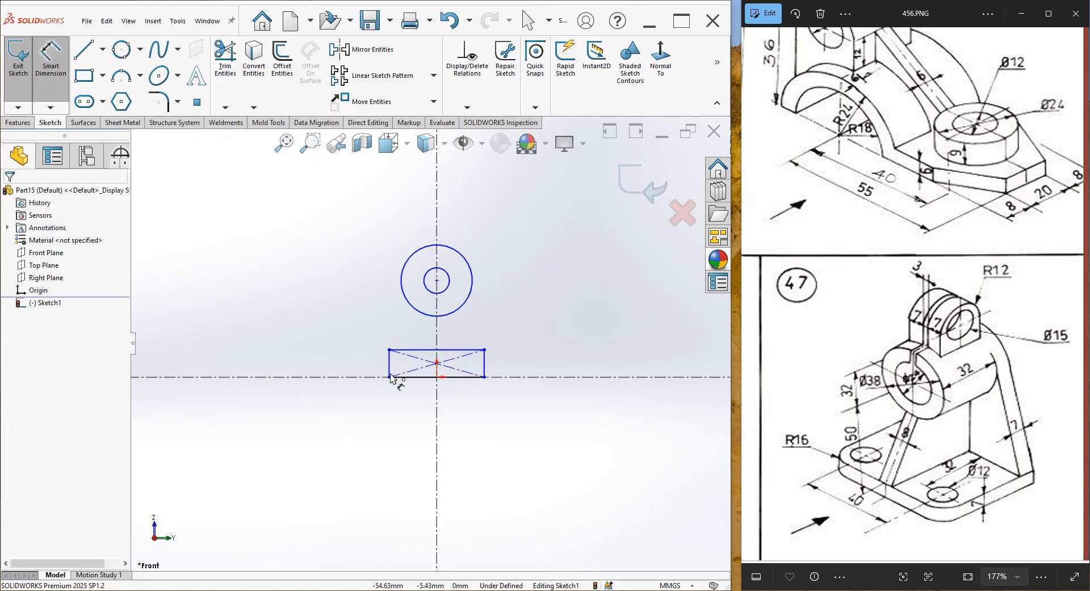
click(357, 383)
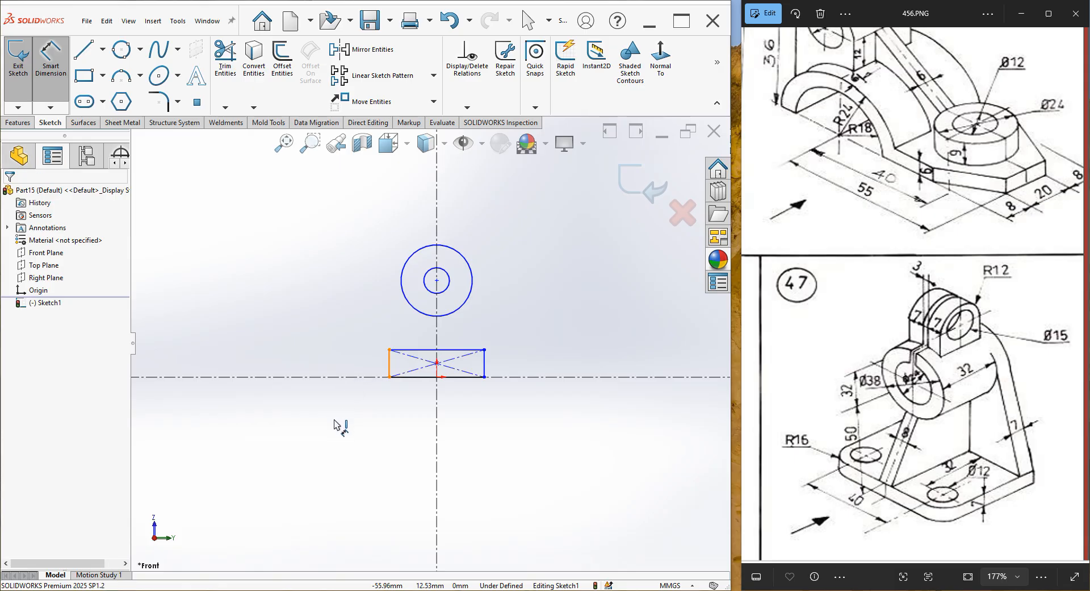
click(350, 458)
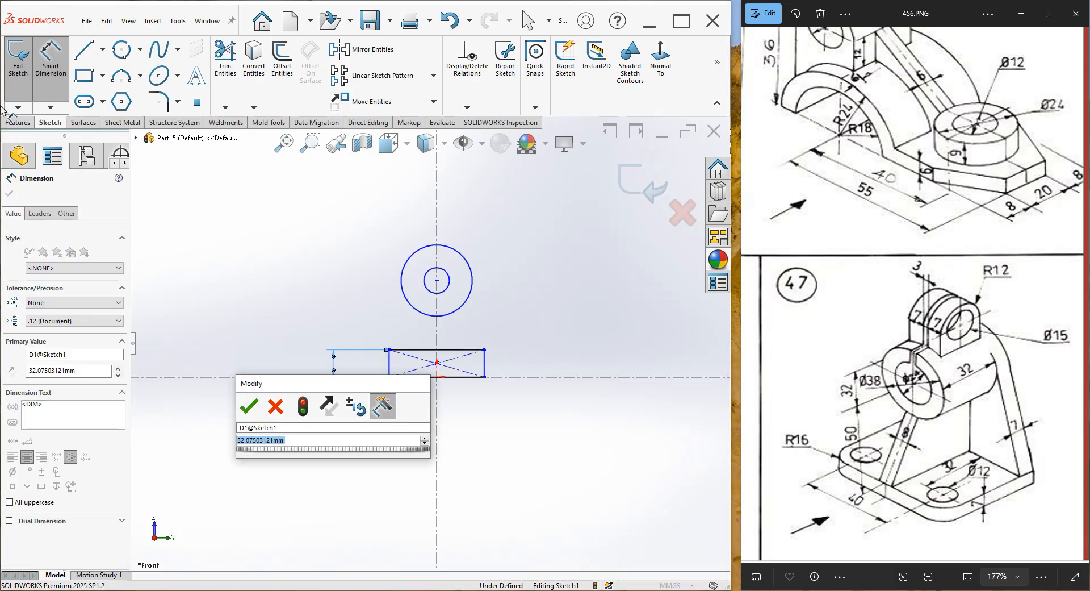
text(7)
key(Return)
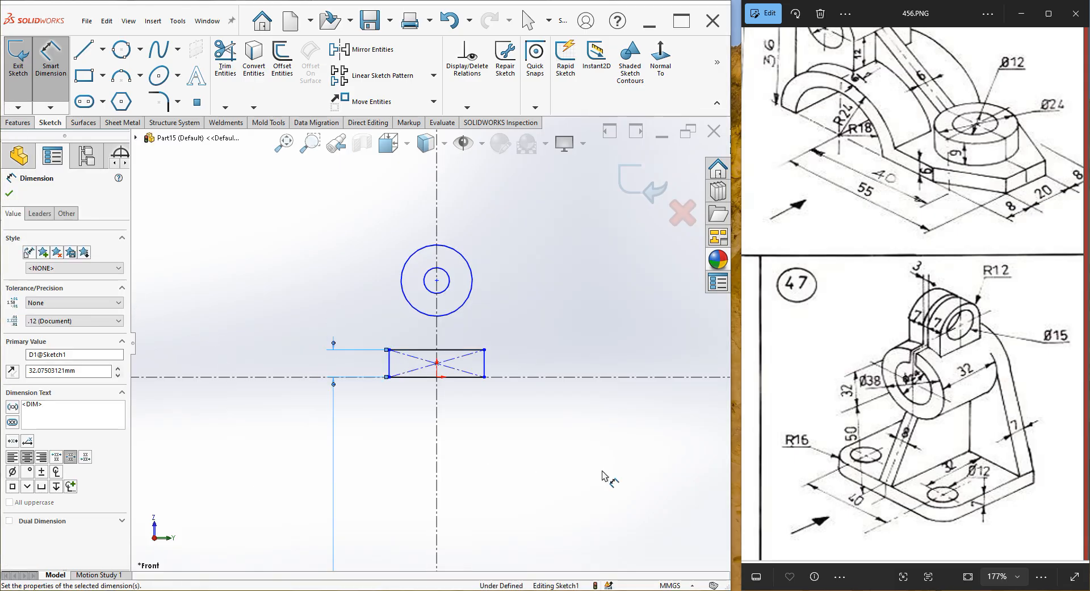
- Dimension the rectangle's lower edge and set its length to 40+32 mm
click(462, 378)
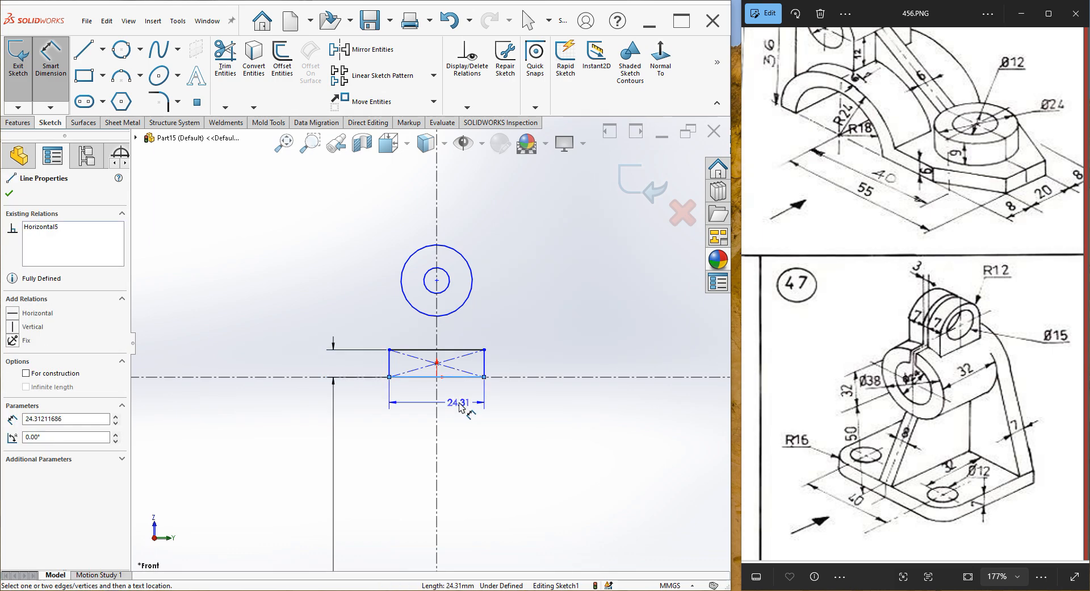
click(461, 437)
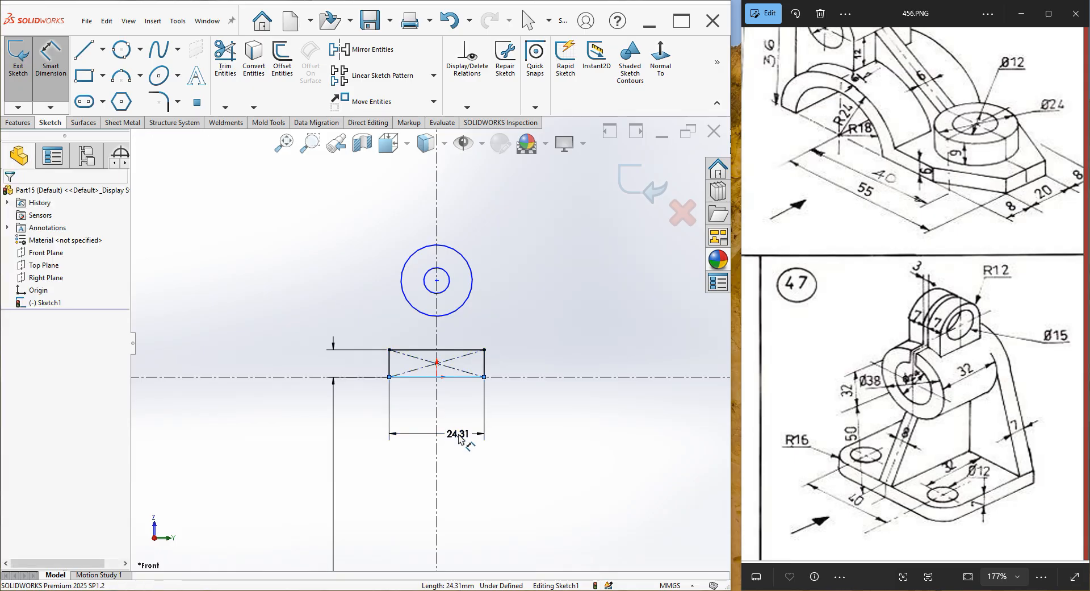
double_click(460, 435)
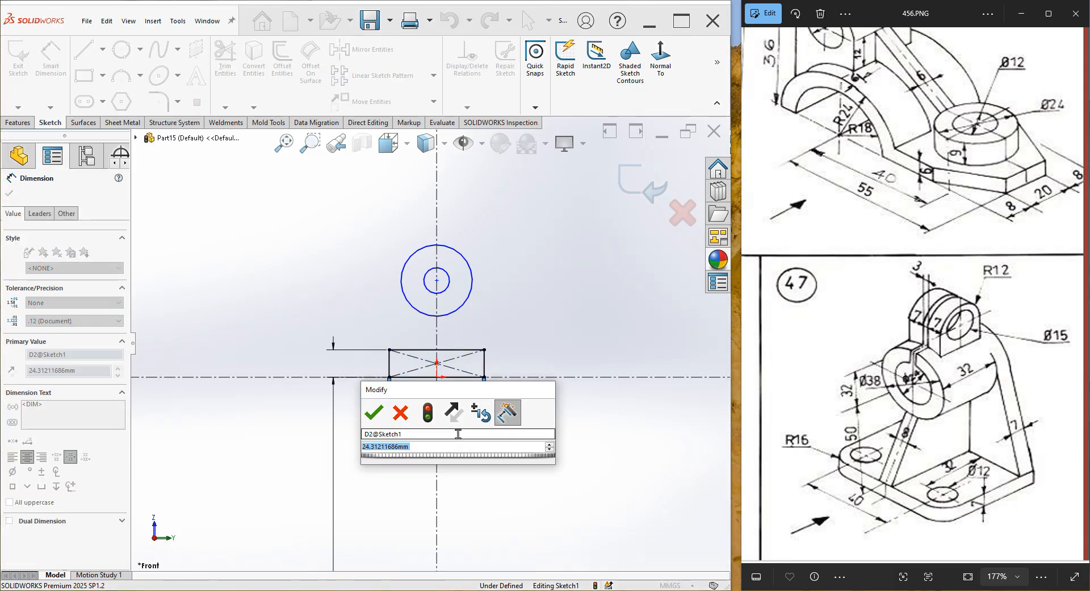
text(40+32)
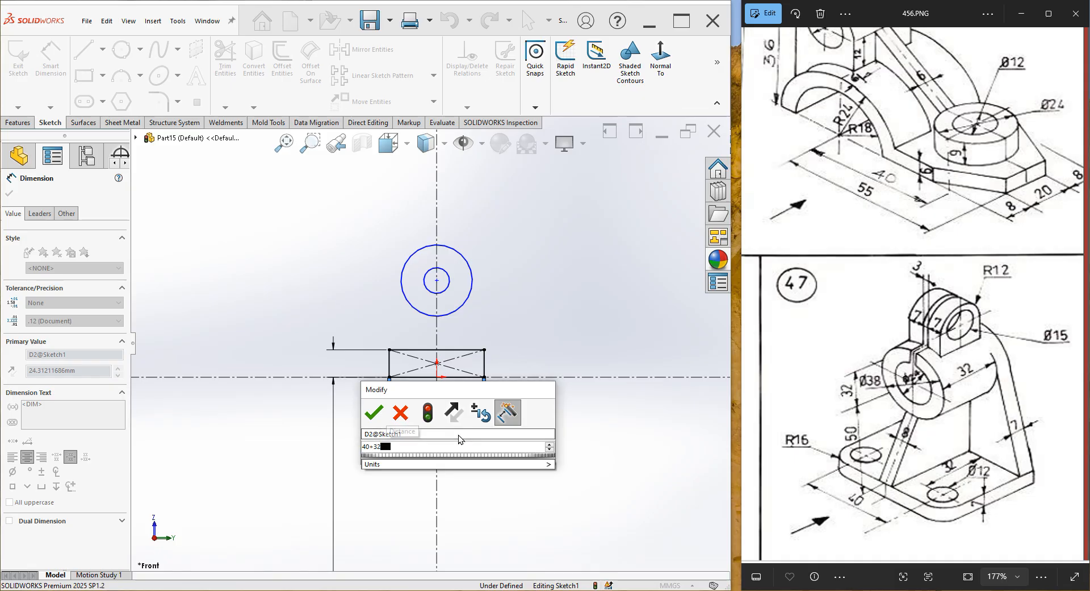
key(Escape)
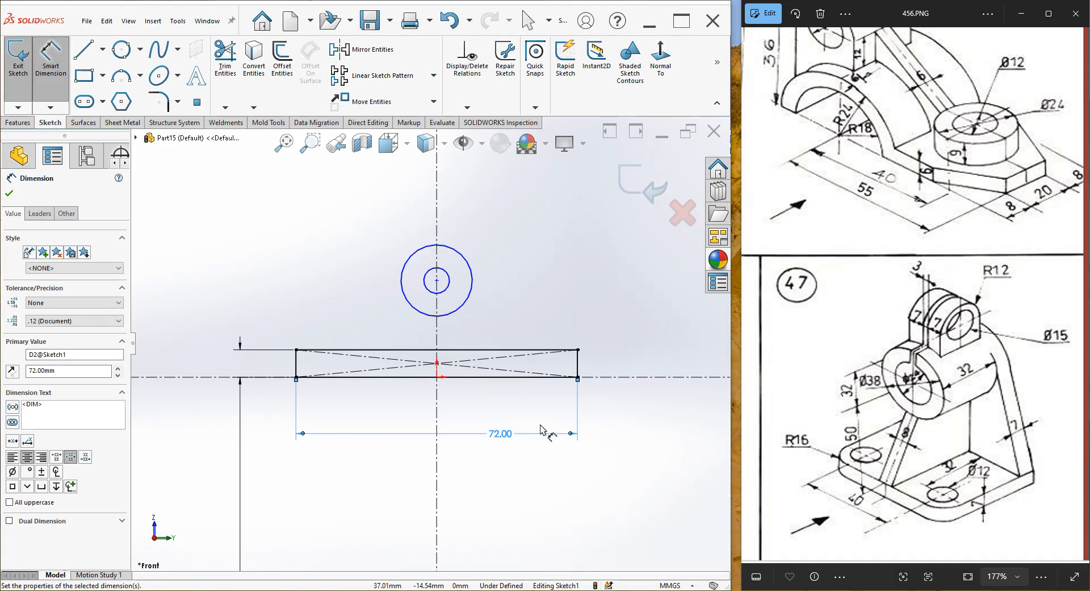
- Dimension the outer circle's diameter as 38 mm and the inner circle's diameter as 24 mm
click(470, 274)
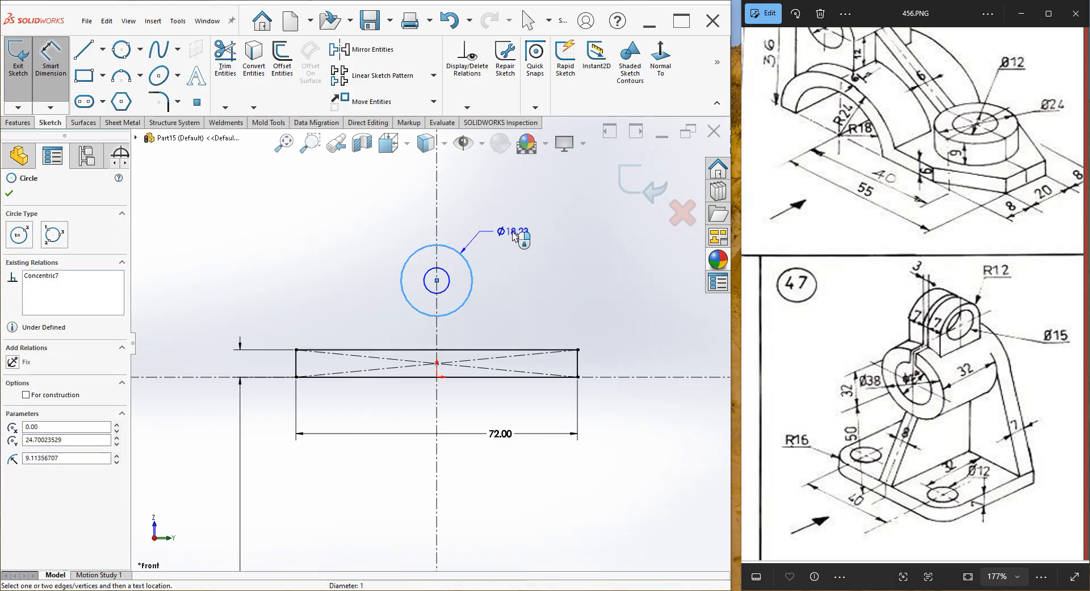
click(512, 233)
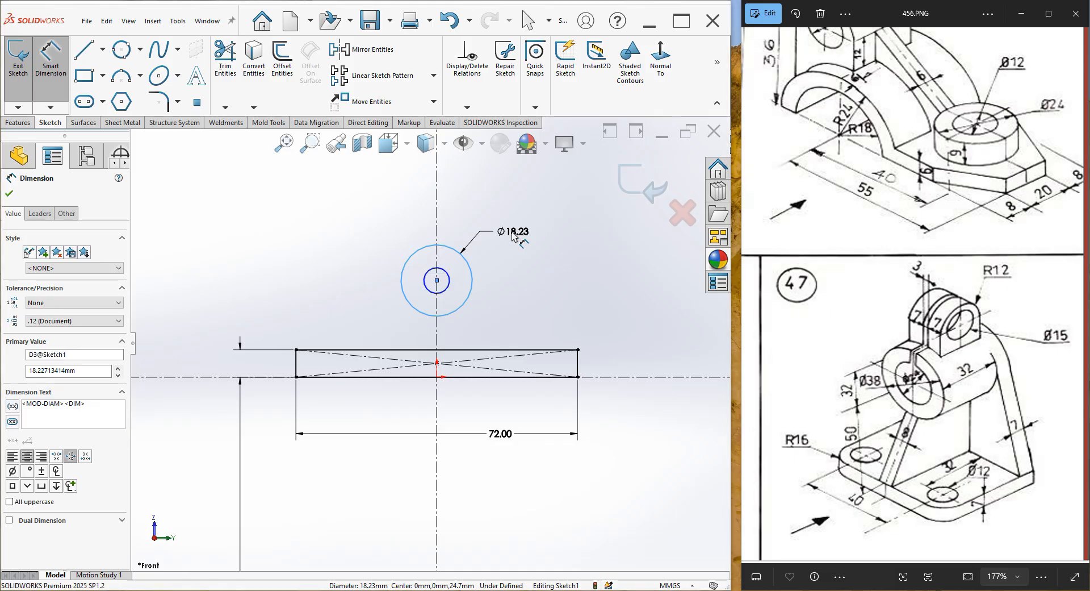
text(38)
key(Return)
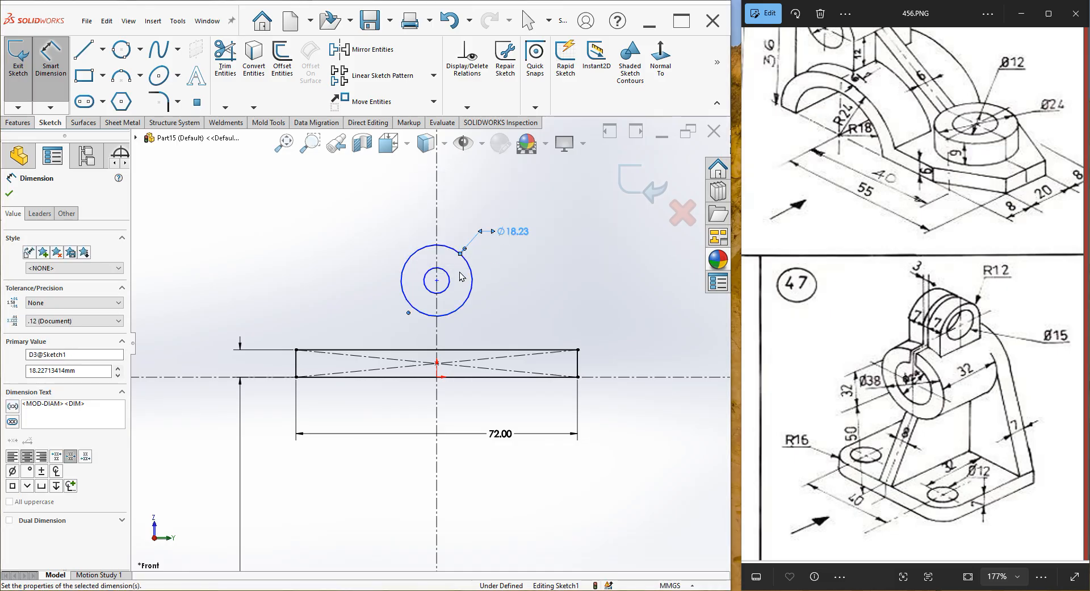
click(448, 277)
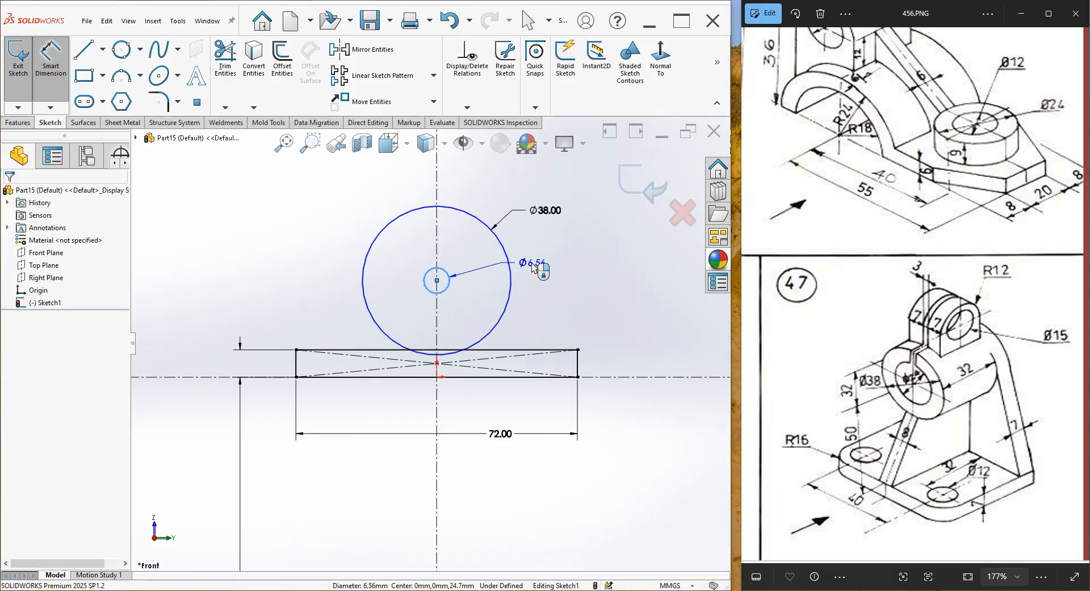
click(534, 267)
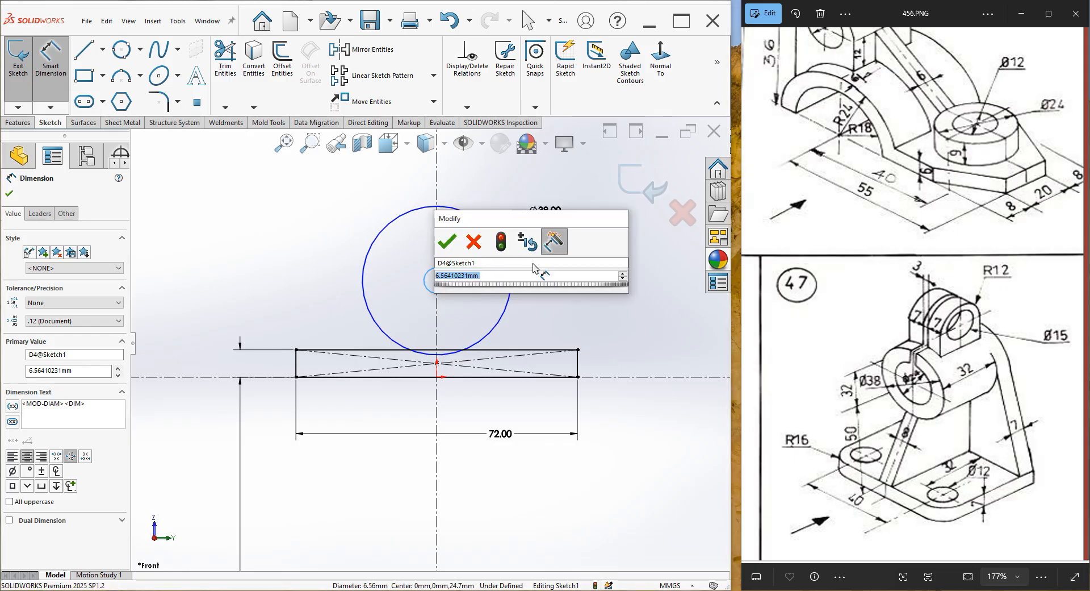
text(24)
key(Return)
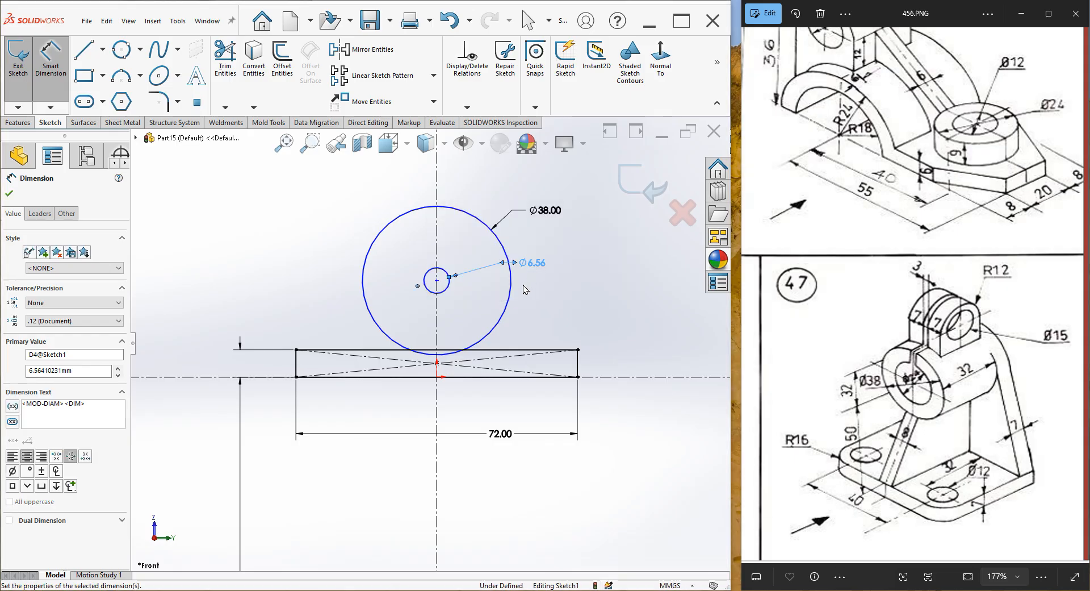
- Dimension the circles' centre height above the rectangle's upper edge as 50 mm
click(437, 281)
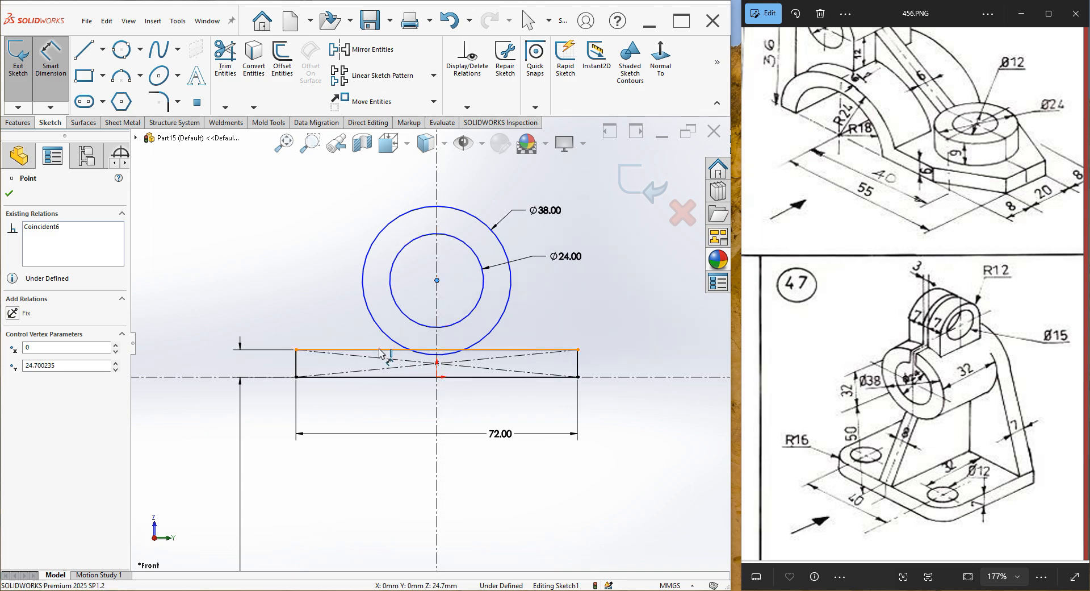
click(255, 299)
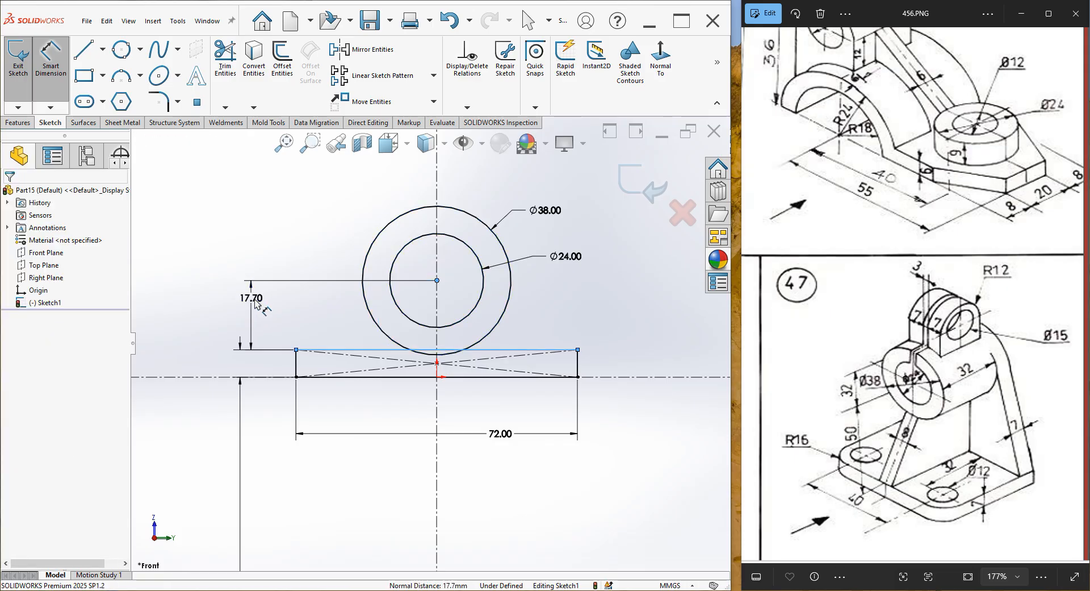
text(50)
key(Return)
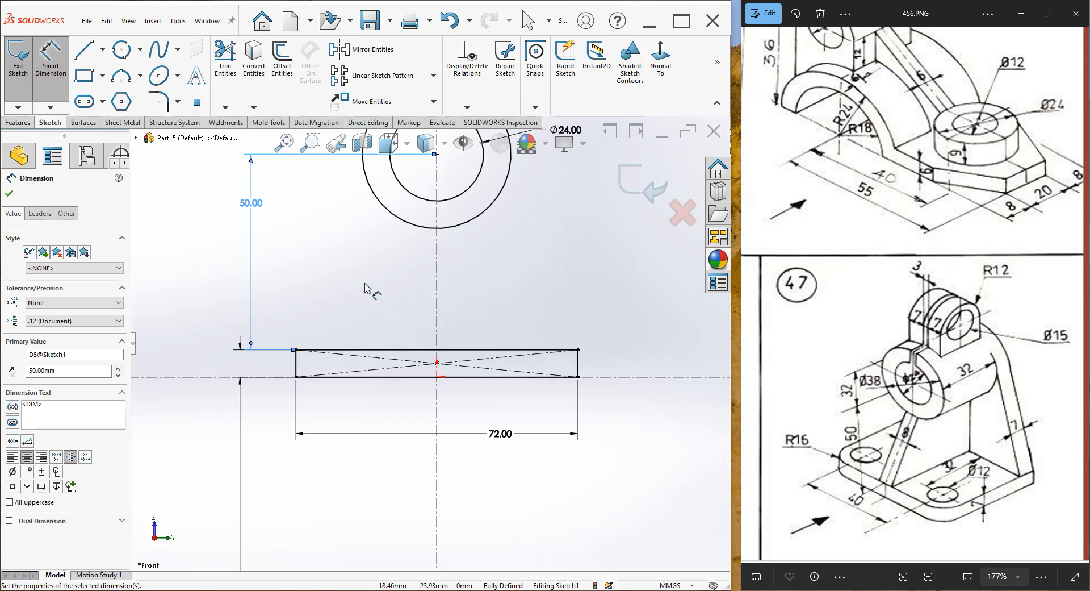
- Sketch a slanted line about 62 mm long from beside the outer circle down to the rectangle's upper right corner
scroll(363, 284, up, 2)
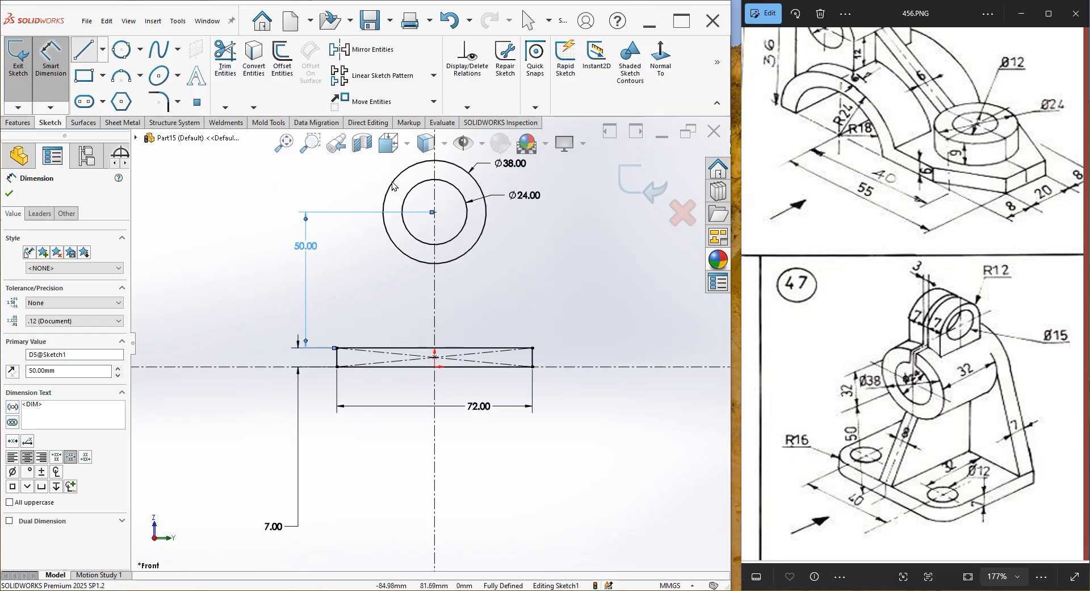
key(l)
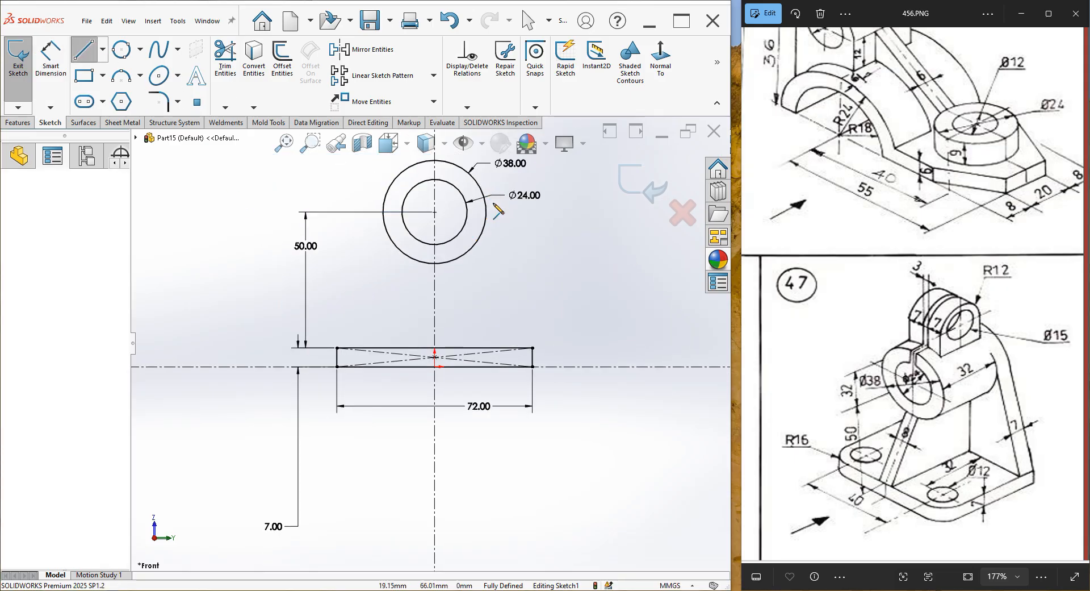
mouse_move(487, 186)
mouse_down()
mouse_move(480, 329)
mouse_move(548, 358)
mouse_move(533, 348)
mouse_up()
right_click(576, 206)
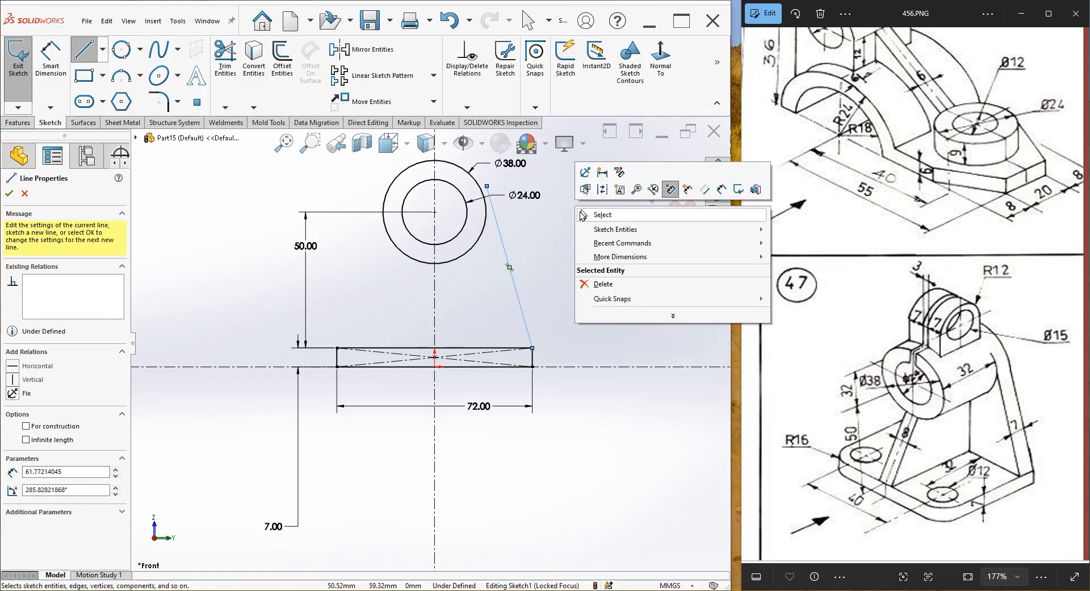
click(584, 215)
- Make the slanted line tangent to the 38 mm circle
scroll(477, 211, down, 3)
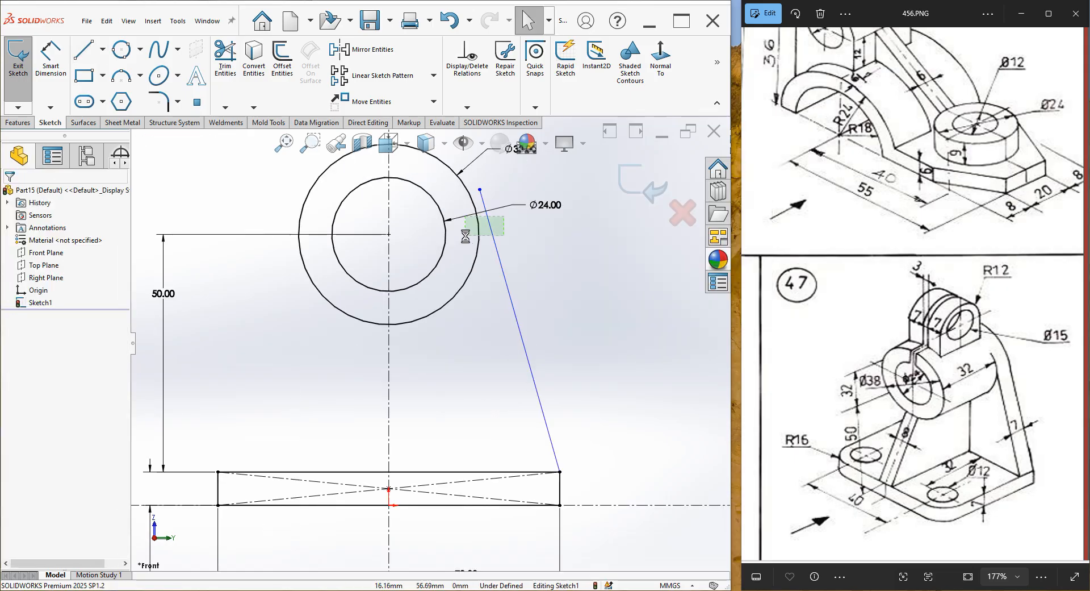
drag(505, 215, 465, 236)
click(531, 197)
click(494, 234)
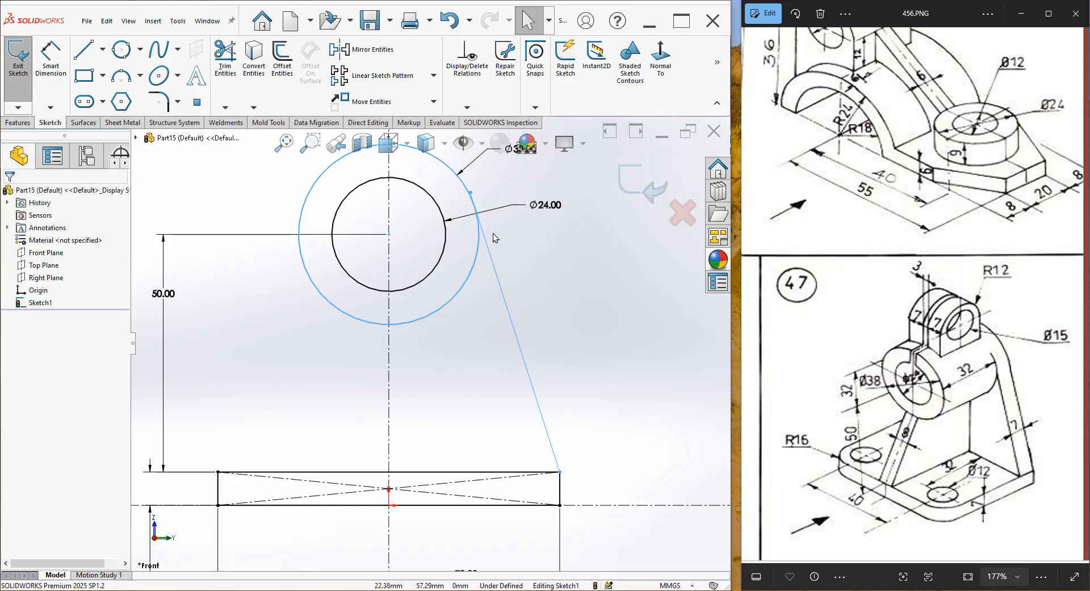
- Trim the slanted line's upper end that runs past the tangent point on the outer circle
scroll(454, 195, down, 3)
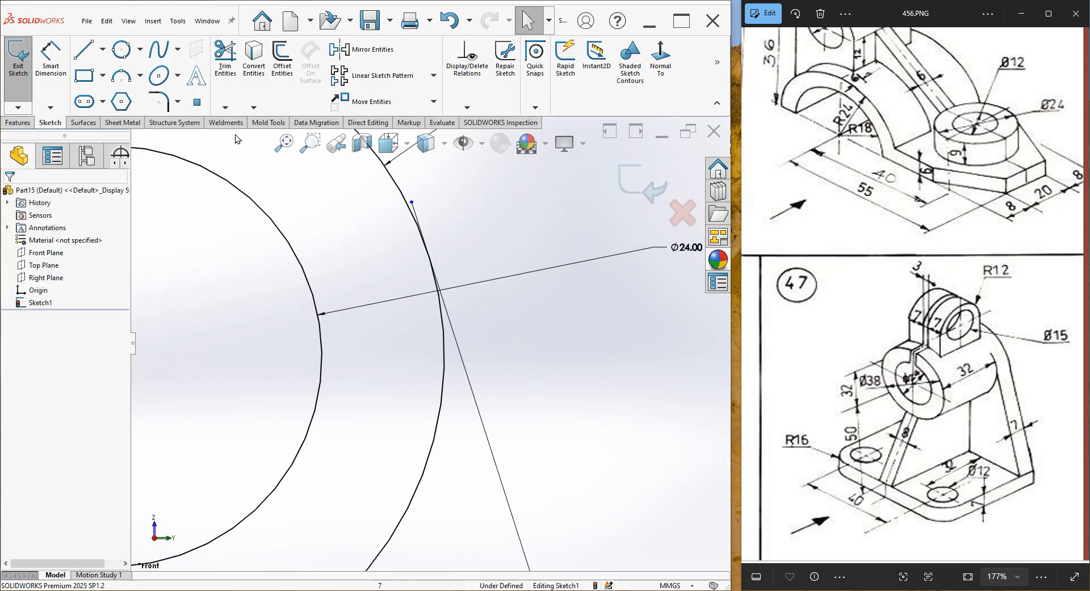
click(226, 60)
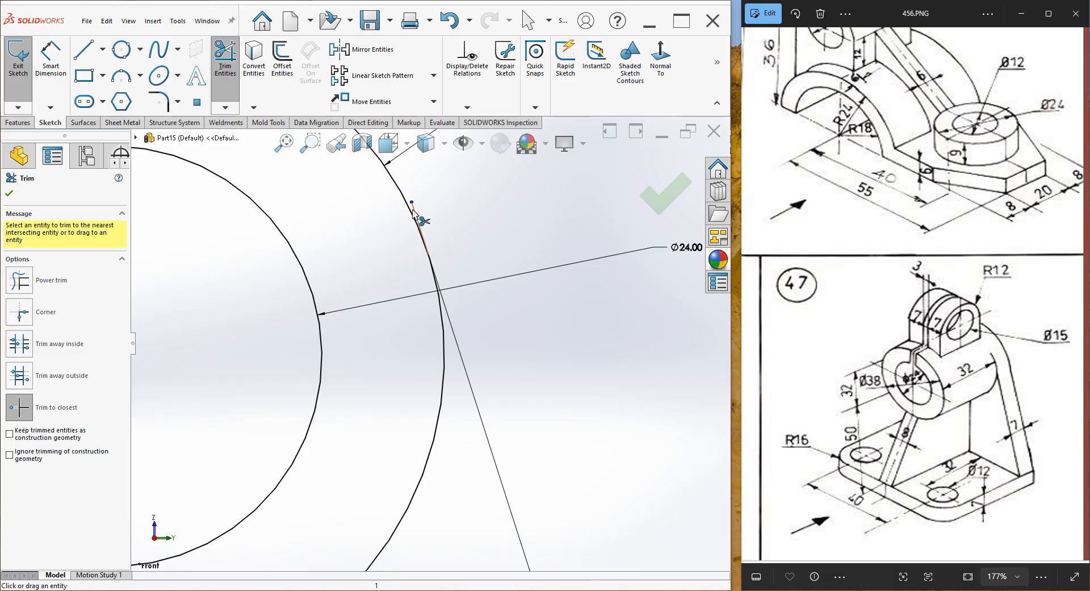
scroll(454, 219, up, 6)
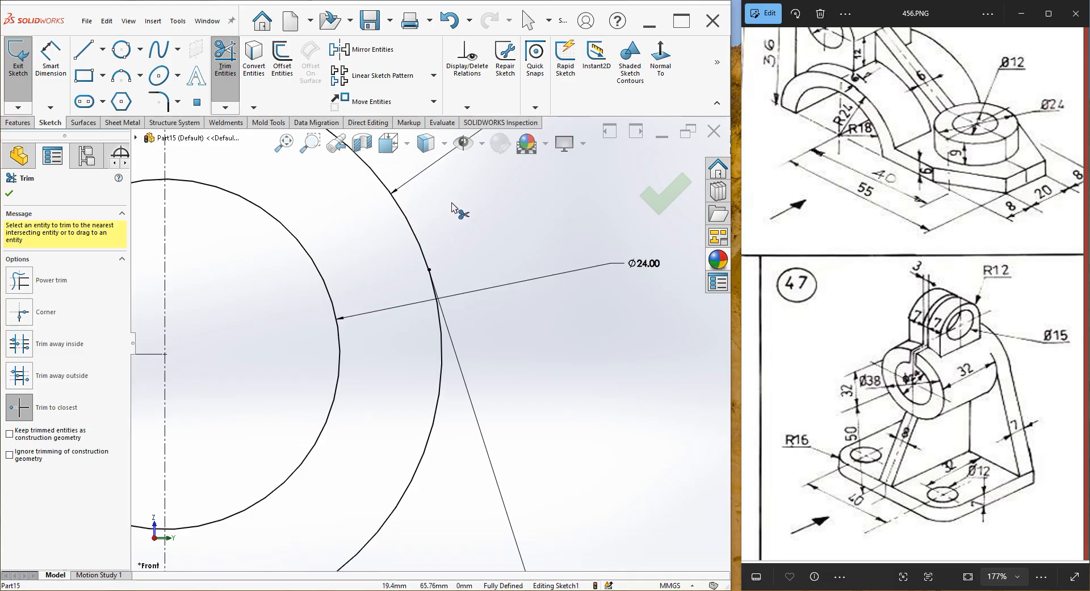
right_click(464, 245)
click(481, 276)
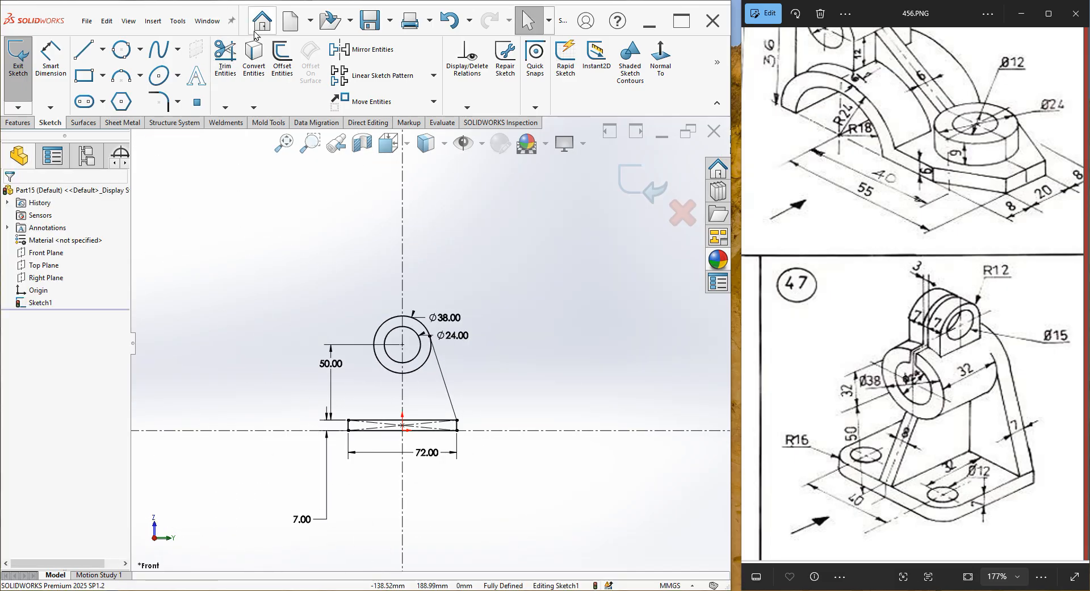
- Mirror the slanted tangent line about the vertical centreline to form the support's other side
click(363, 50)
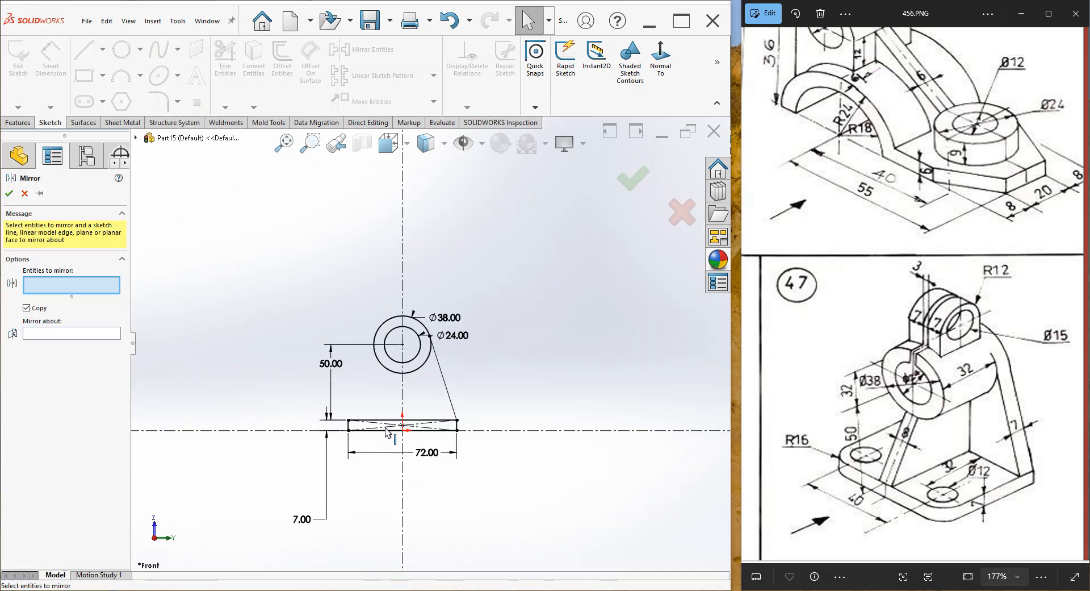
click(403, 401)
right_click(39, 289)
click(62, 288)
click(44, 339)
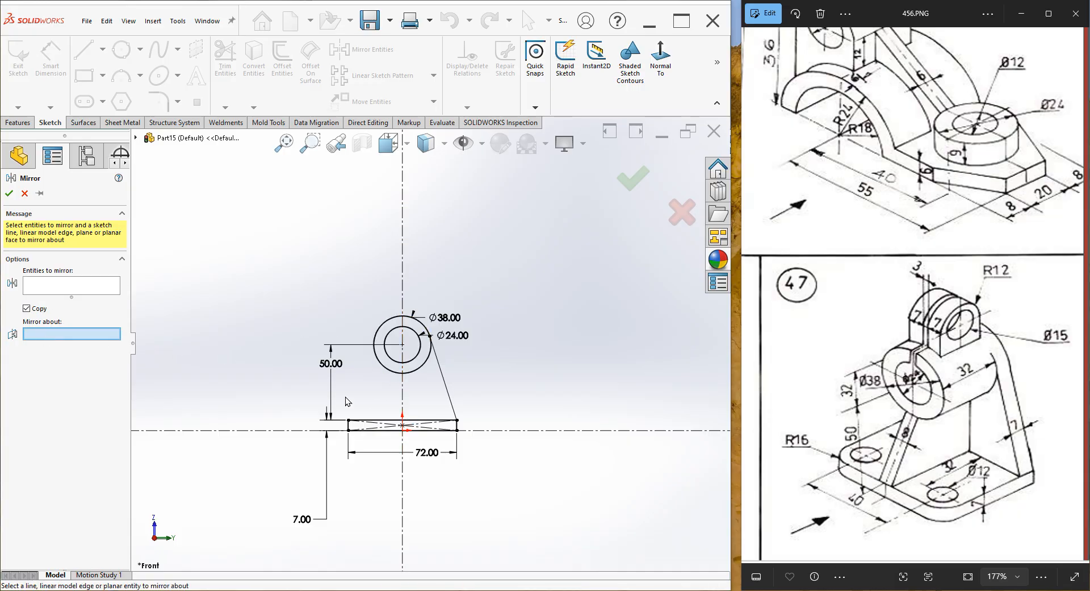
click(403, 389)
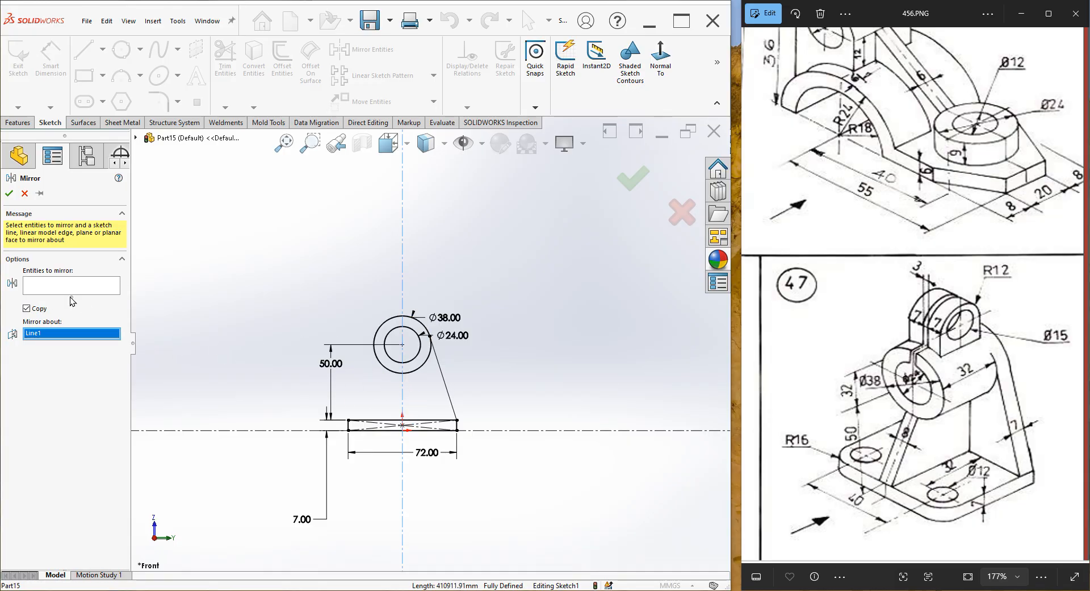
click(55, 287)
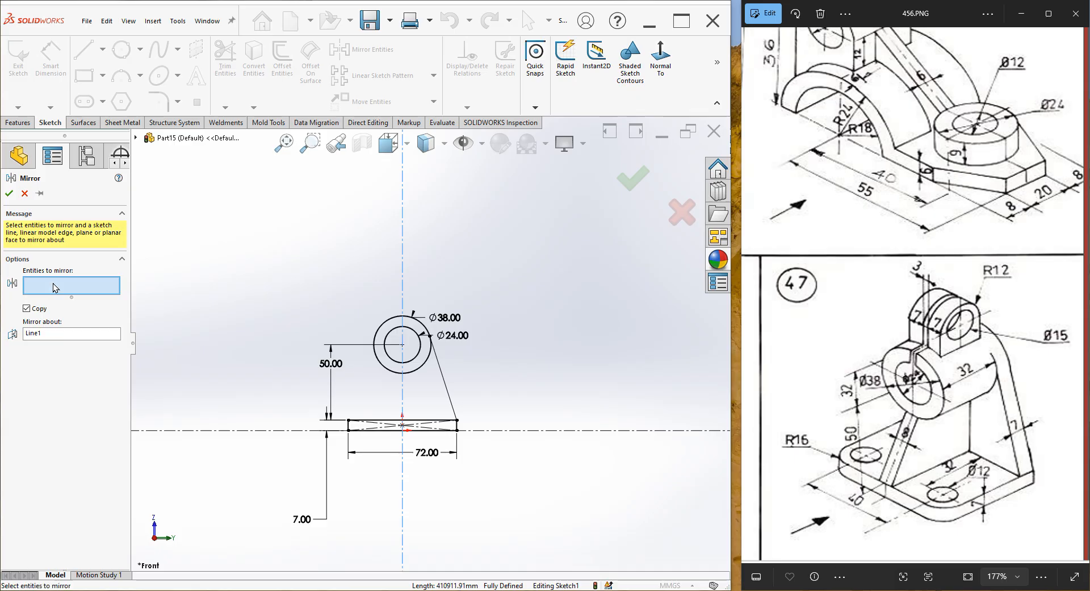
click(439, 374)
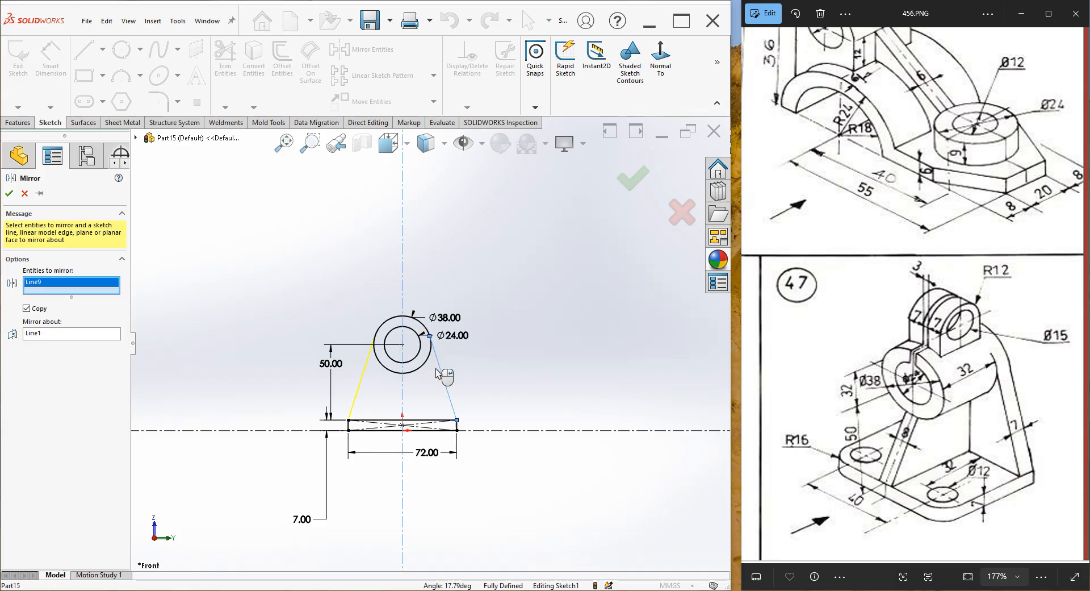
click(9, 194)
scroll(336, 304, down, 3)
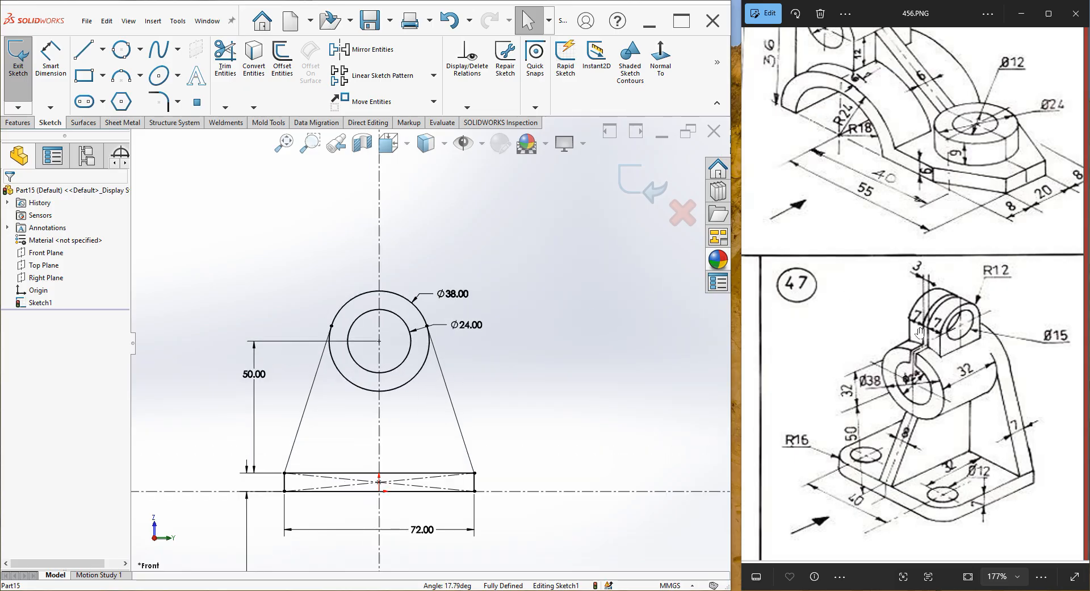
click(89, 57)
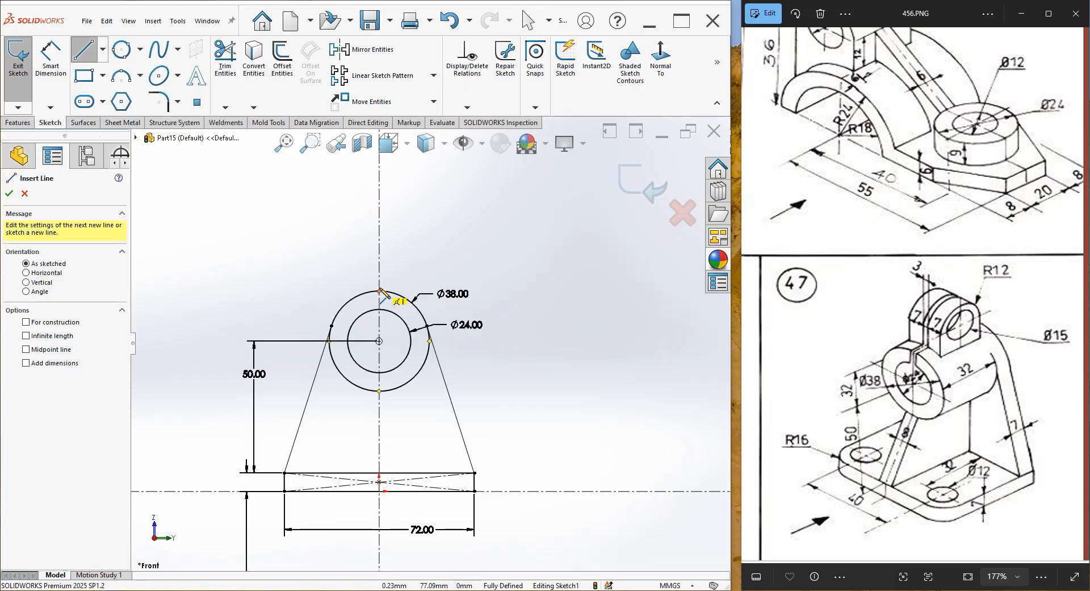
click(380, 291)
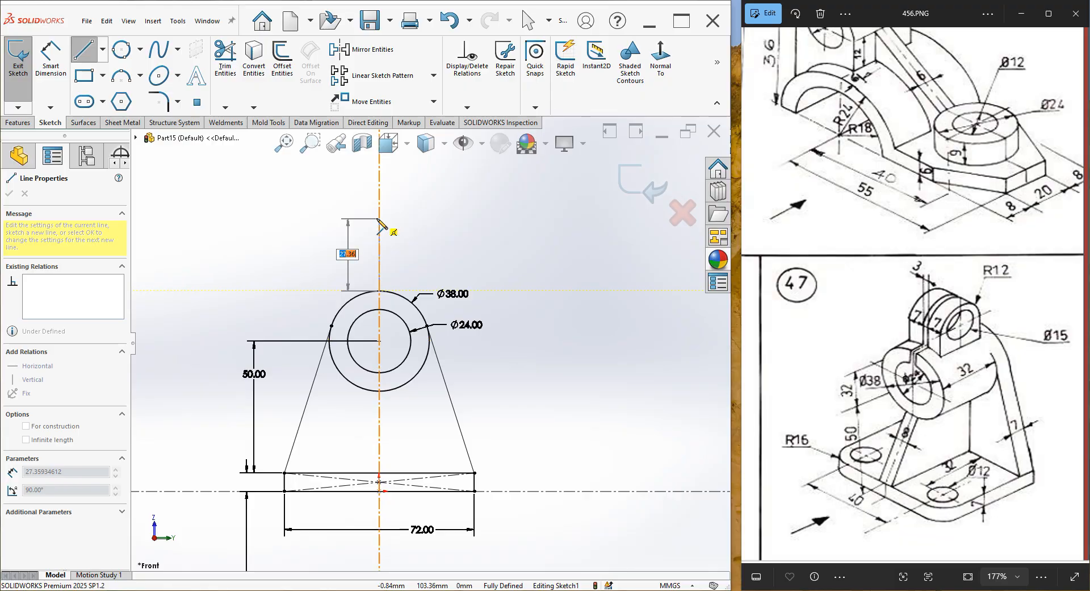
right_click(383, 219)
click(394, 227)
- Sketch a narrow three-line lug profile rising from the outer circle just left of the vertical centreline, its outer side about 28 mm long
scroll(352, 285, down, 1)
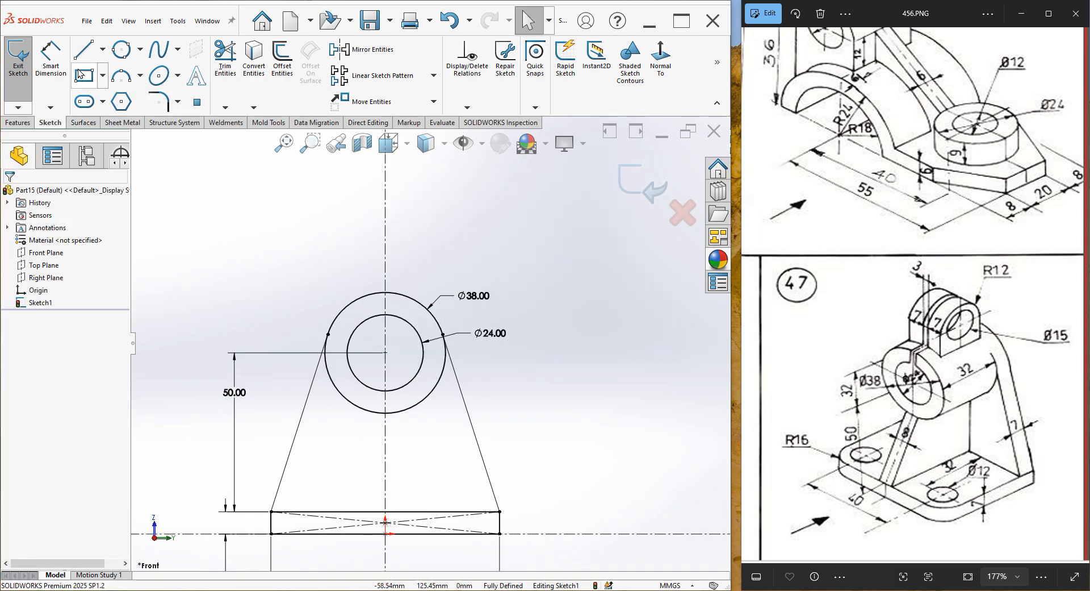
click(84, 50)
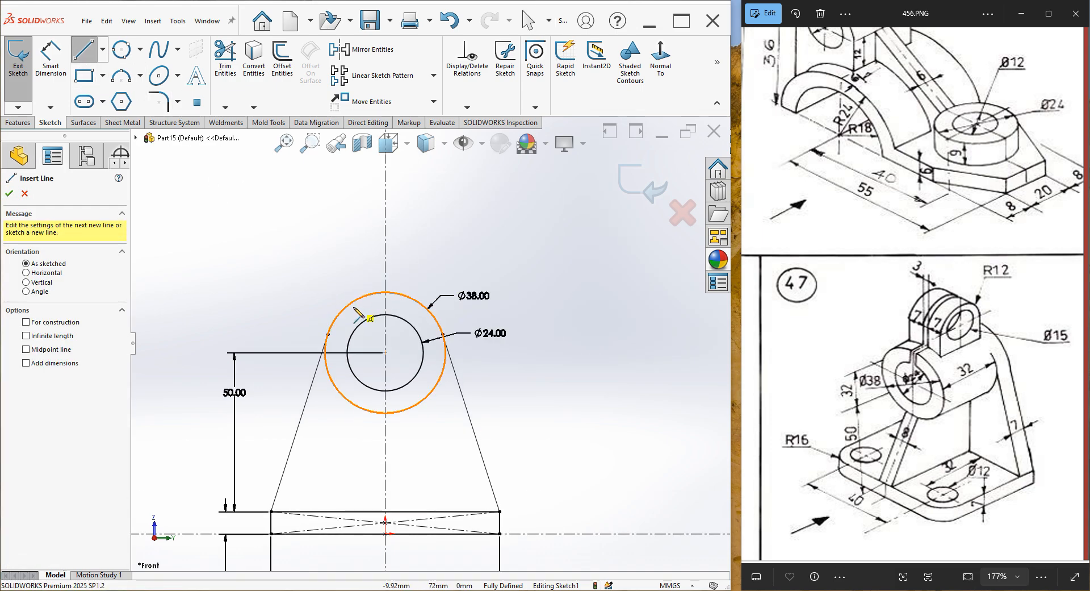
click(360, 297)
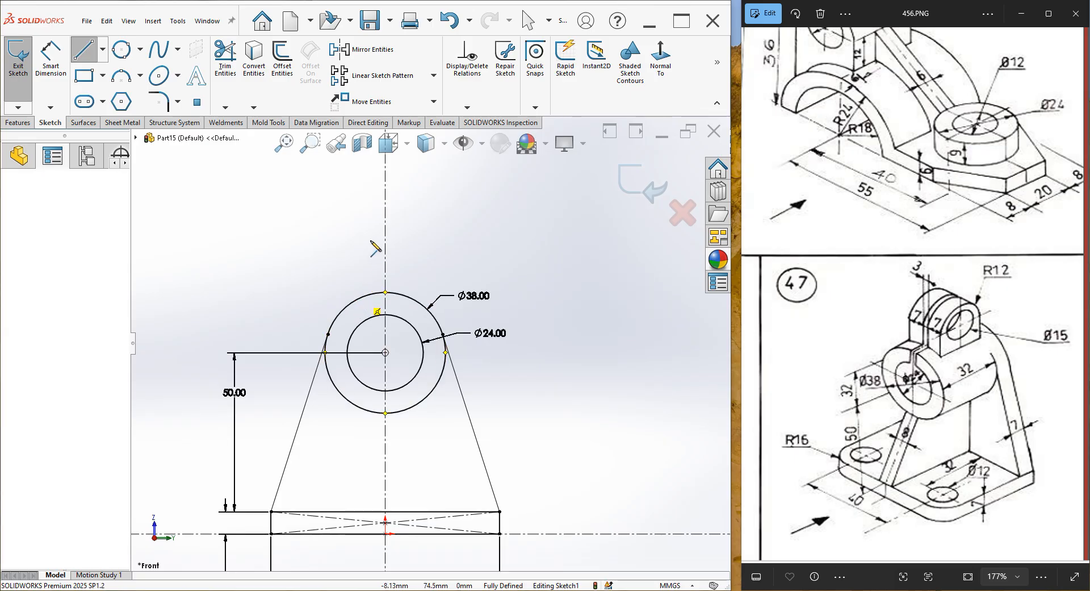
click(360, 209)
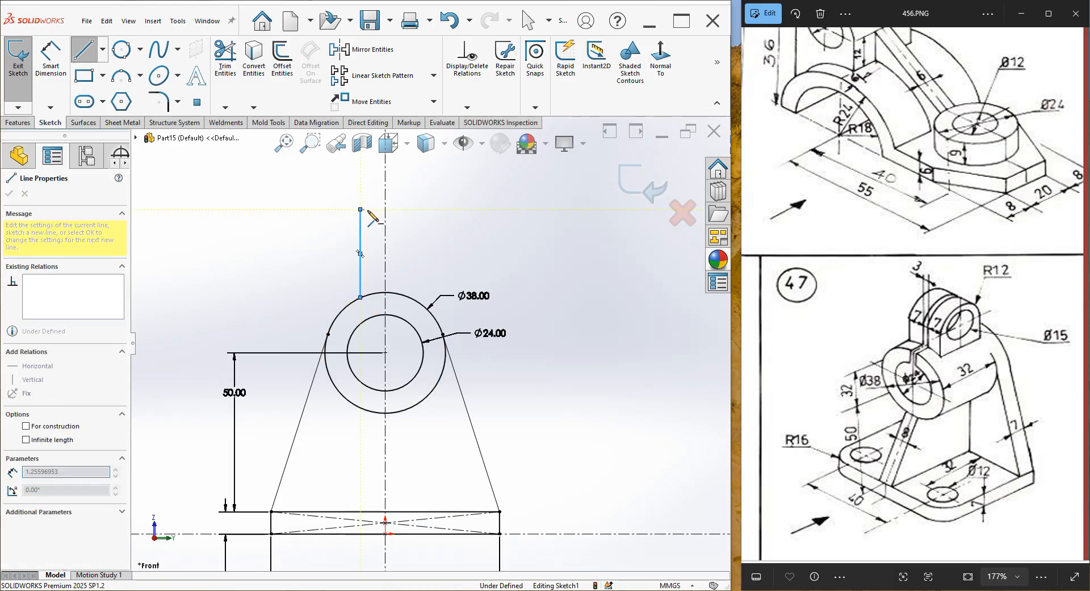
click(377, 210)
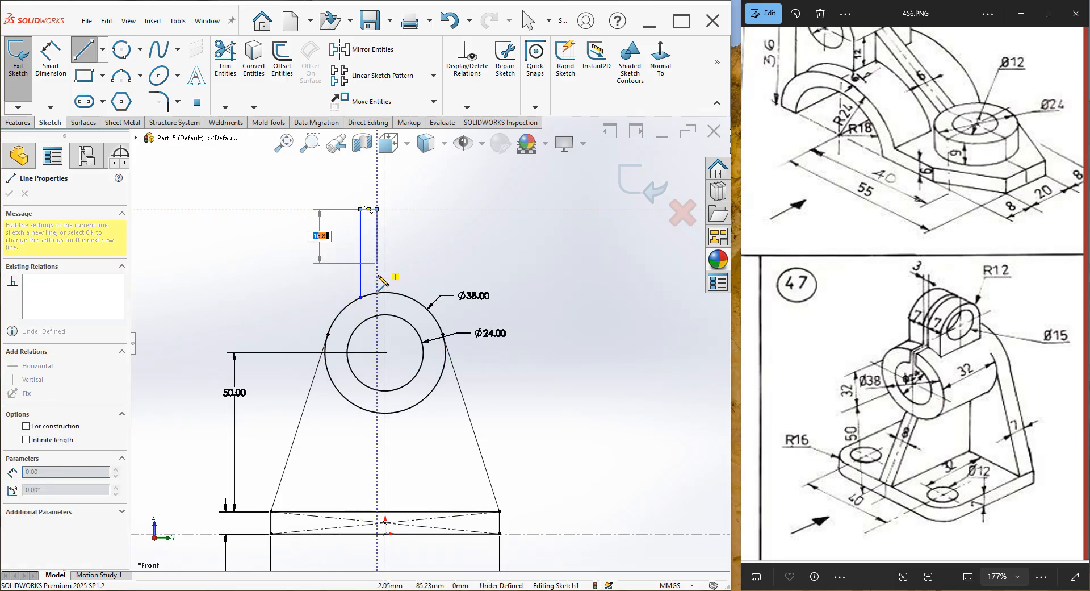
click(377, 305)
right_click(419, 271)
click(441, 277)
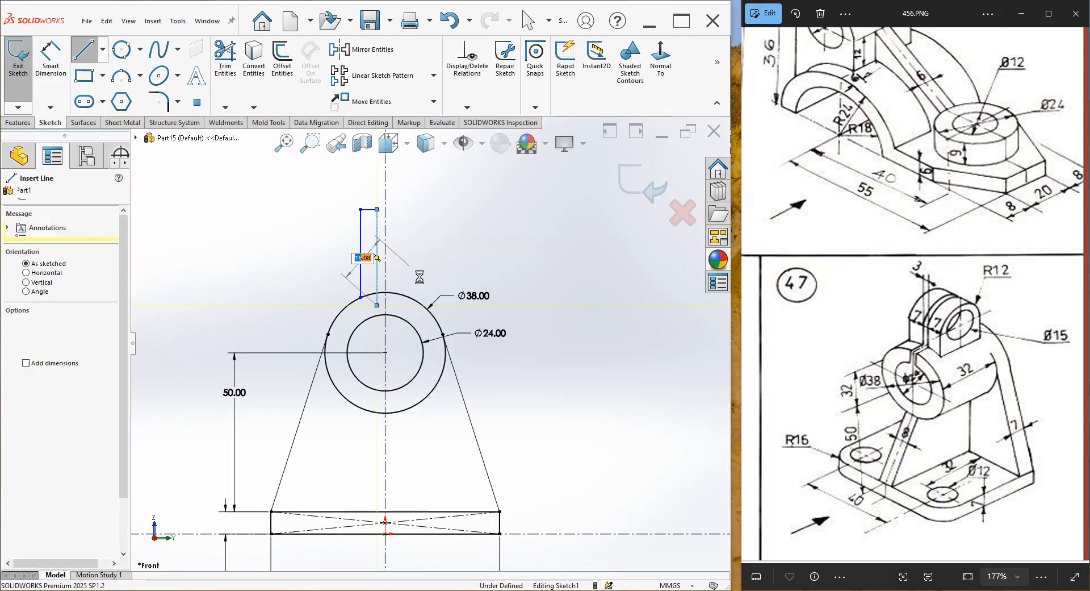
scroll(397, 278, down, 4)
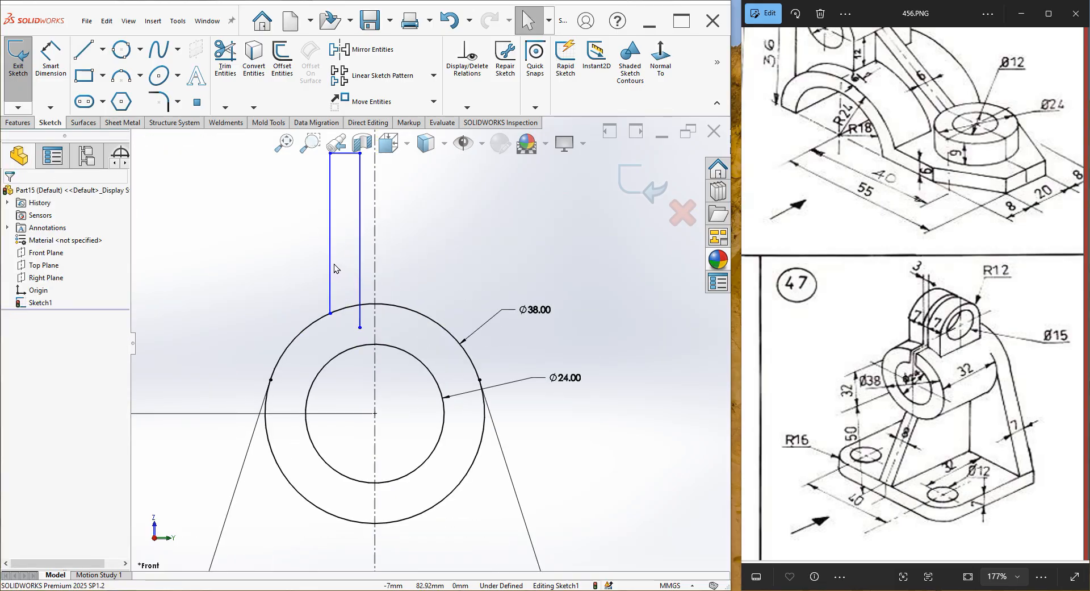
click(330, 266)
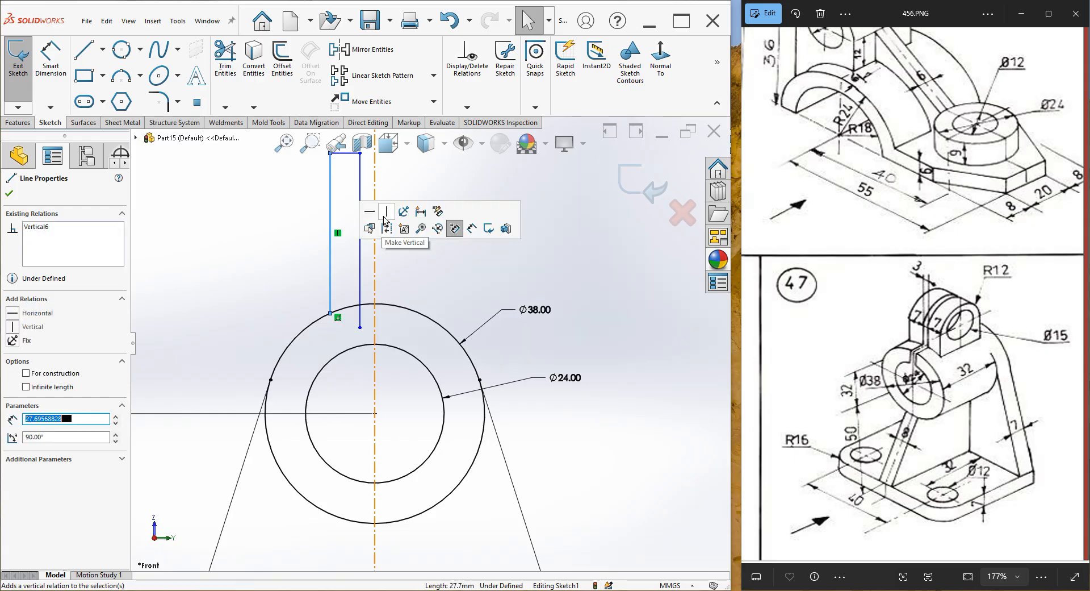
click(399, 264)
scroll(398, 264, up, 4)
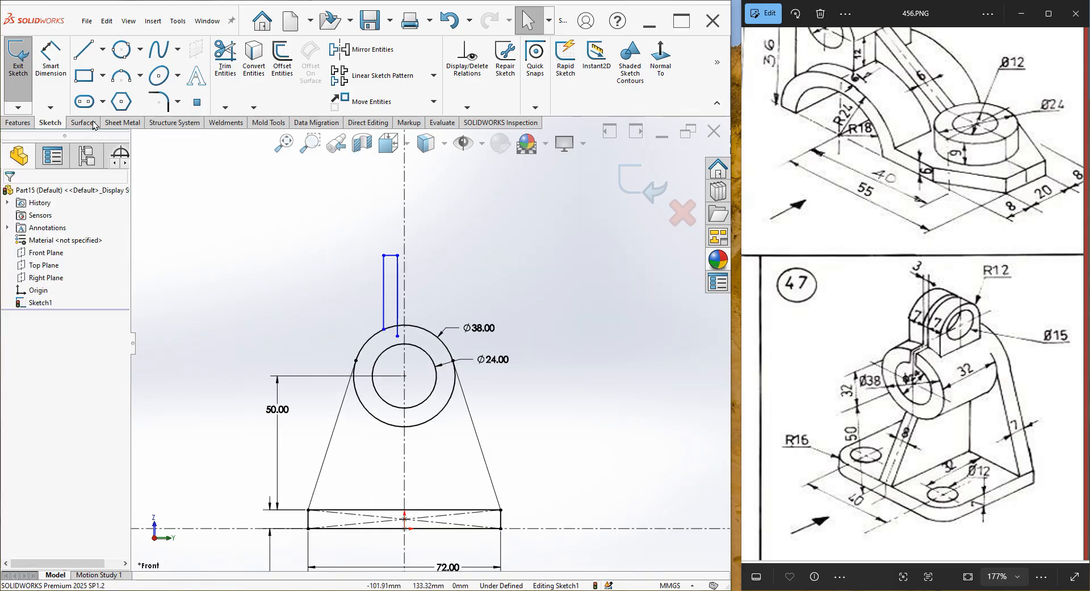
- Dimension the lug's top edge at 32+12 mm above the boss circles' centre
click(50, 57)
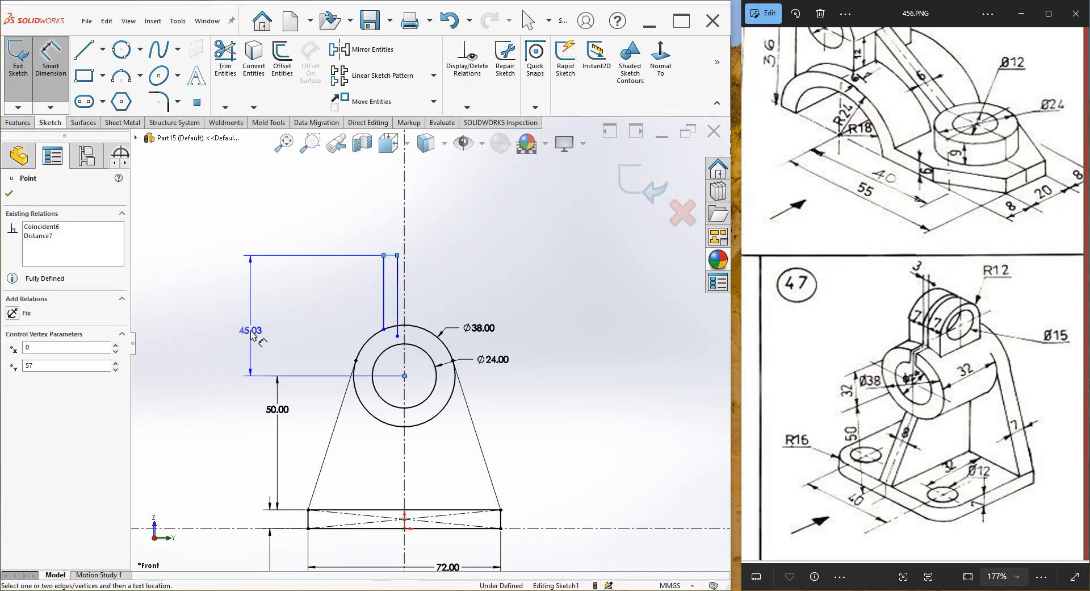
click(264, 348)
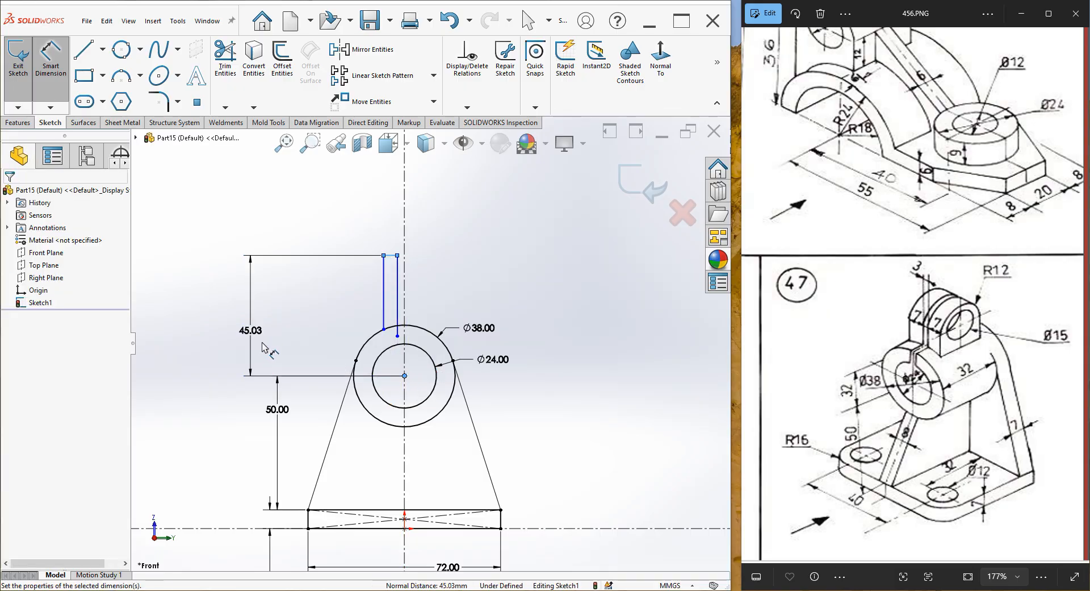
text(32+12)
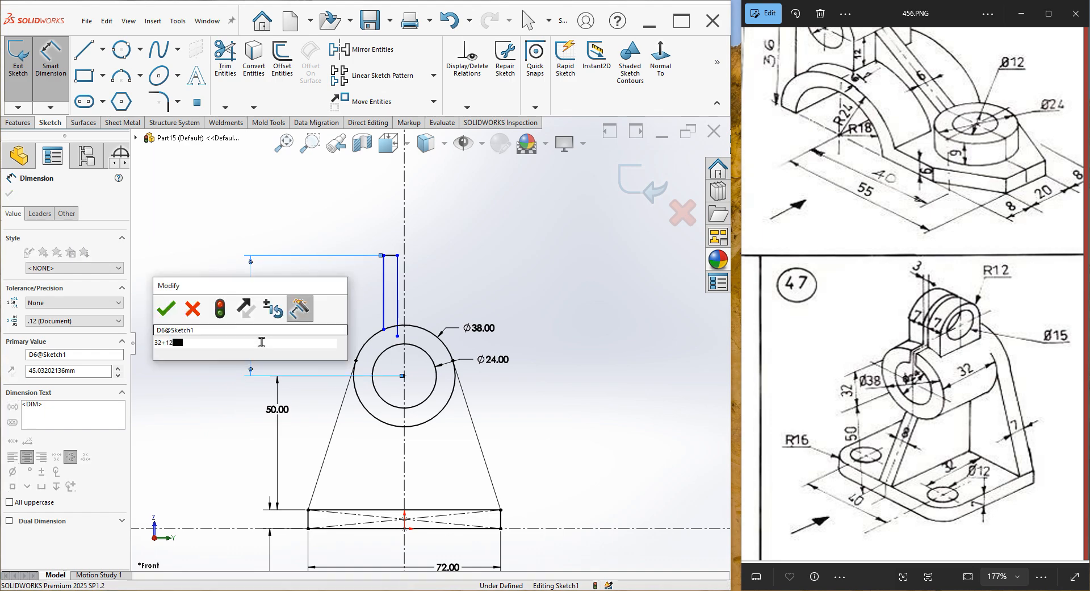
key(Return)
- Set the width between the lug's two vertical sides to 7 mm
scroll(373, 273, down, 4)
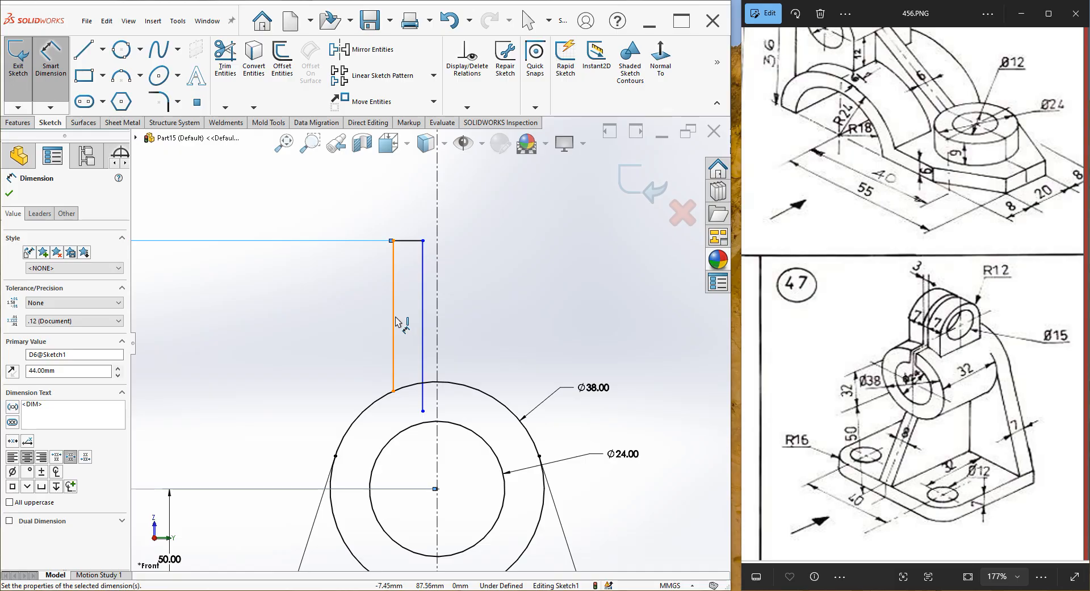
click(419, 324)
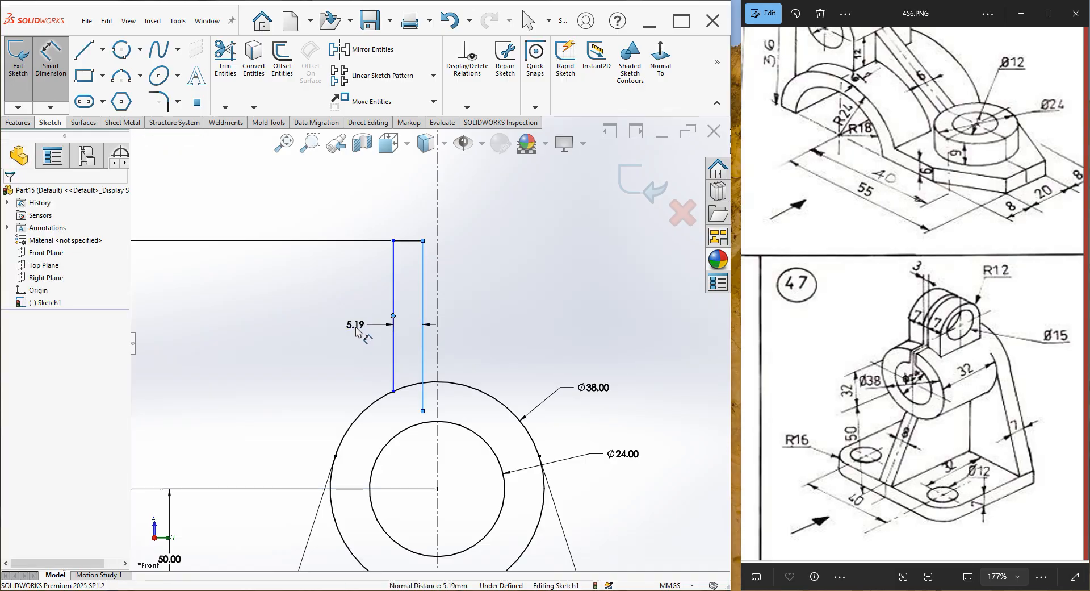
click(356, 329)
key(Return)
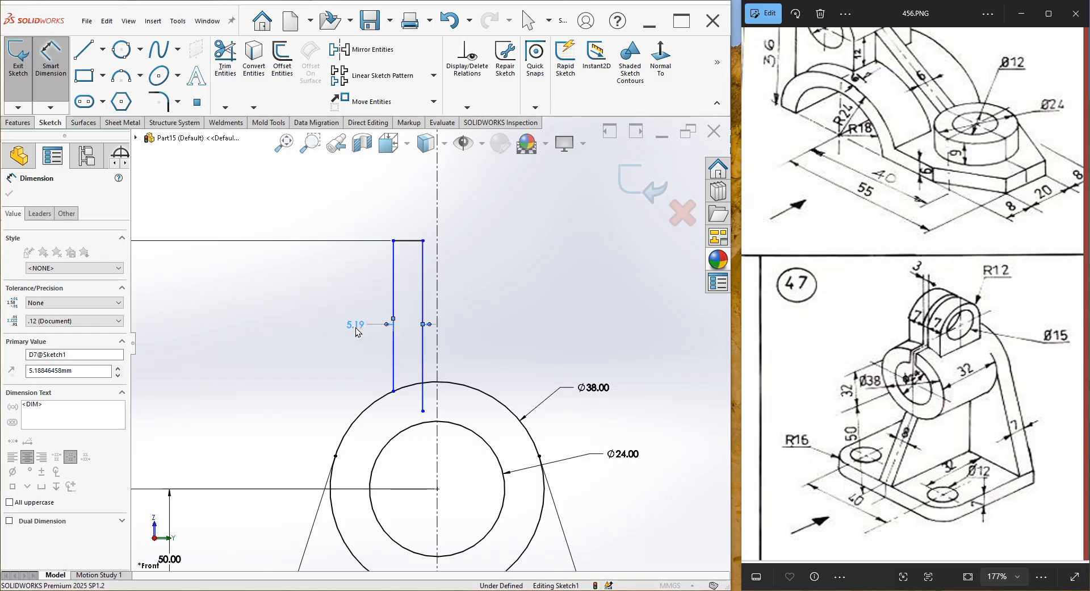
scroll(430, 342, up, 3)
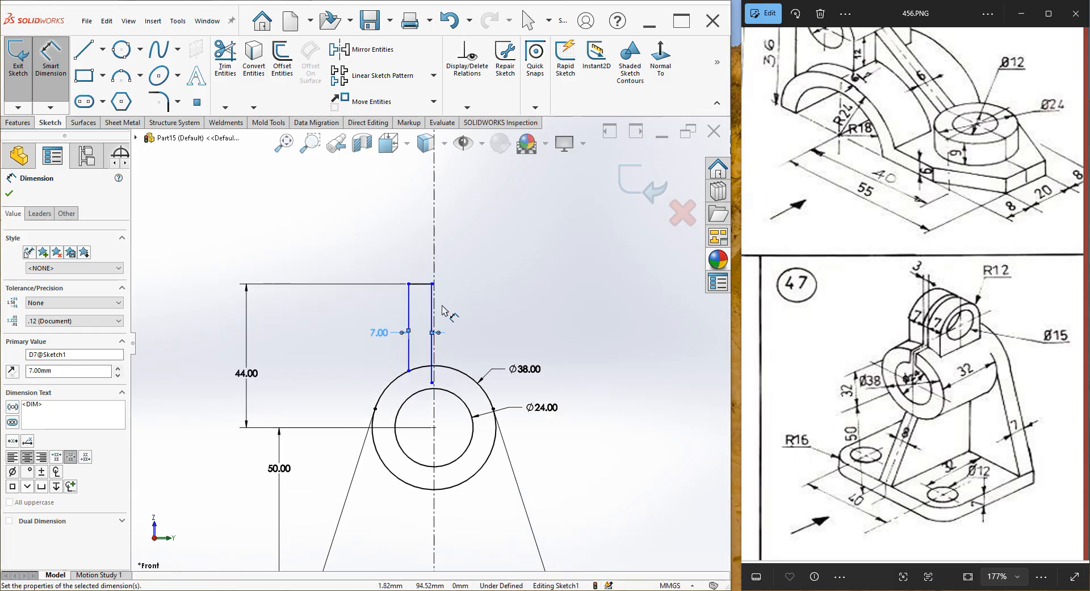
right_click(466, 298)
click(497, 328)
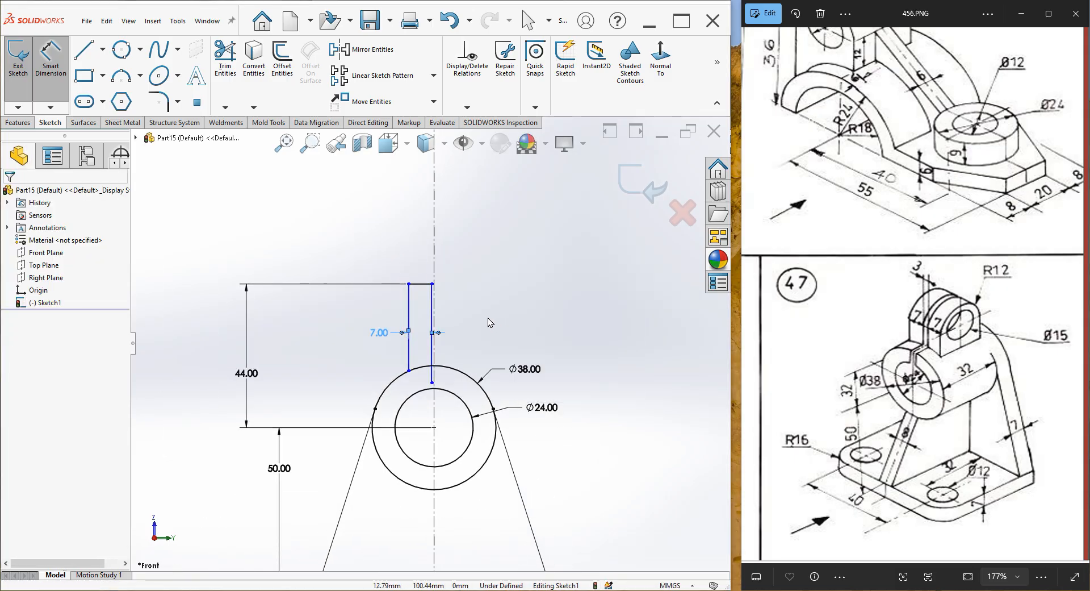
- Pull the lug away from the vertical centreline and dimension its inner side 1.5 mm from that centreline
click(420, 283)
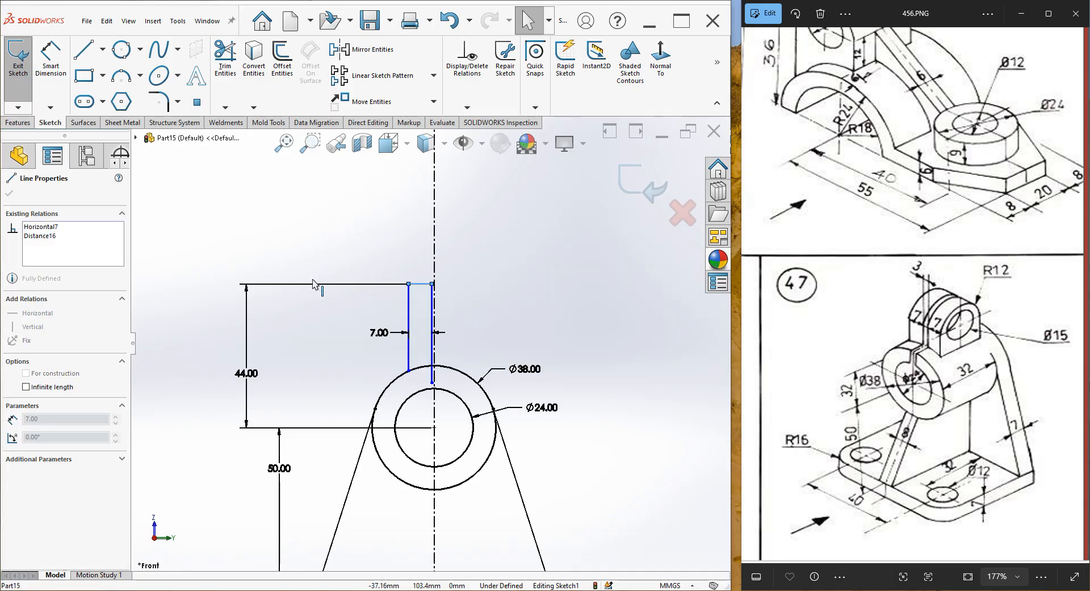
drag(409, 372, 386, 359)
click(469, 356)
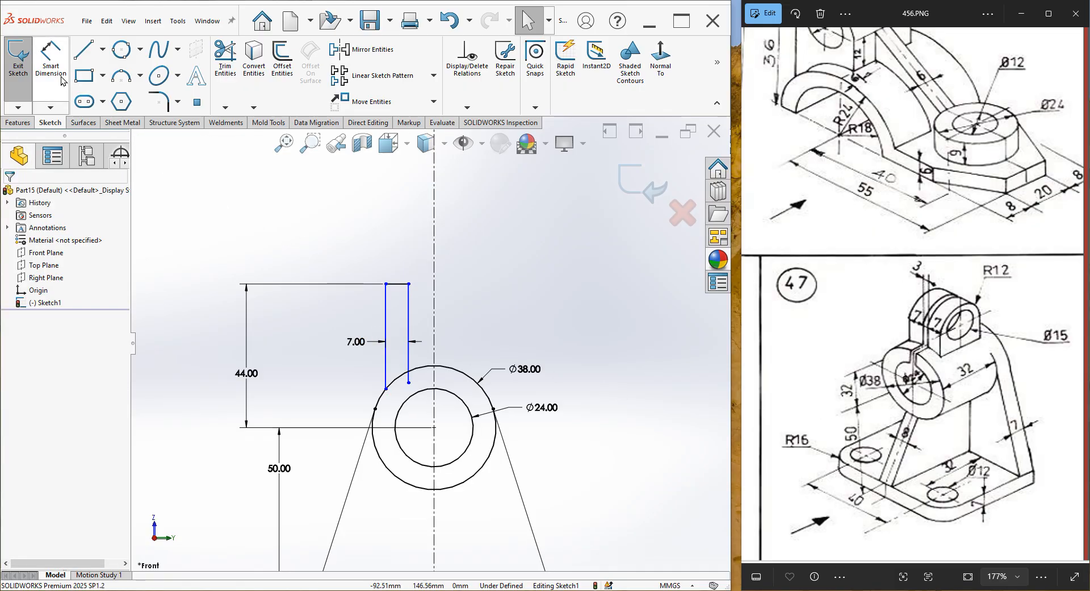
click(51, 60)
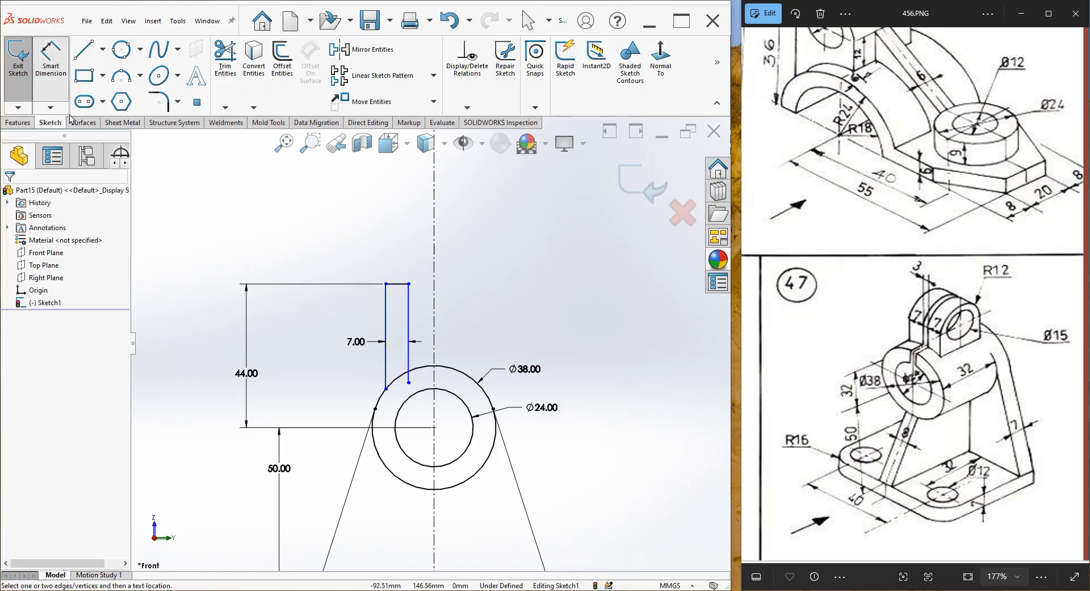
click(410, 324)
click(434, 317)
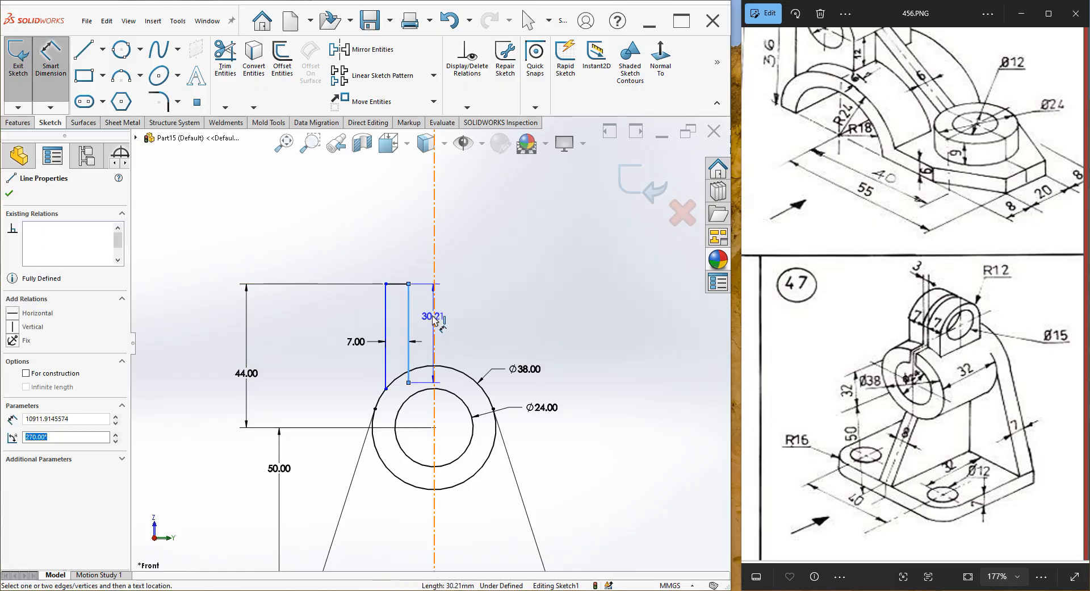
click(343, 323)
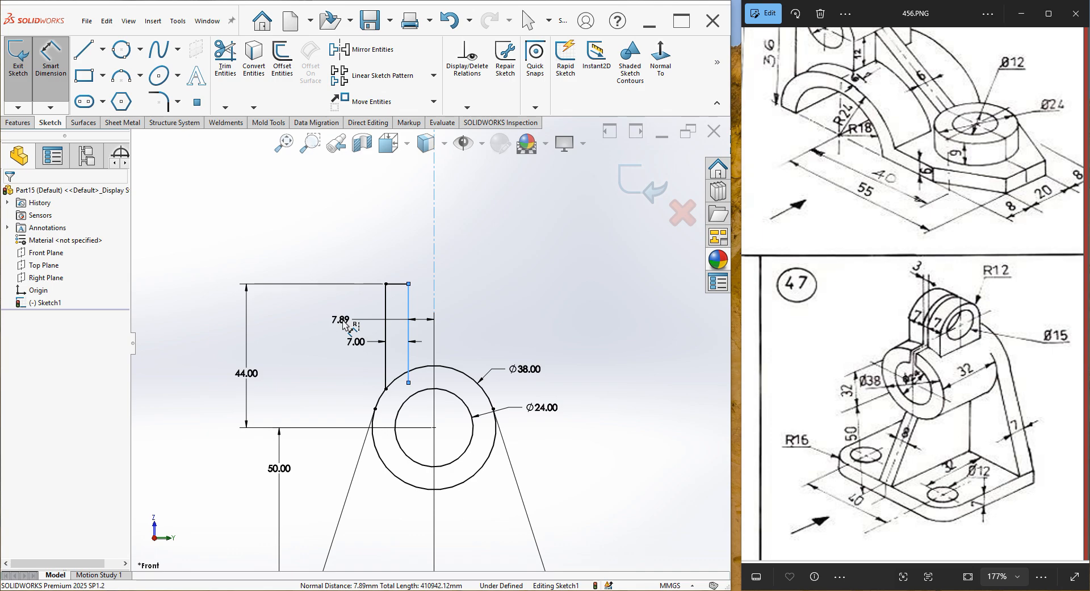
text(1.5)
key(Return)
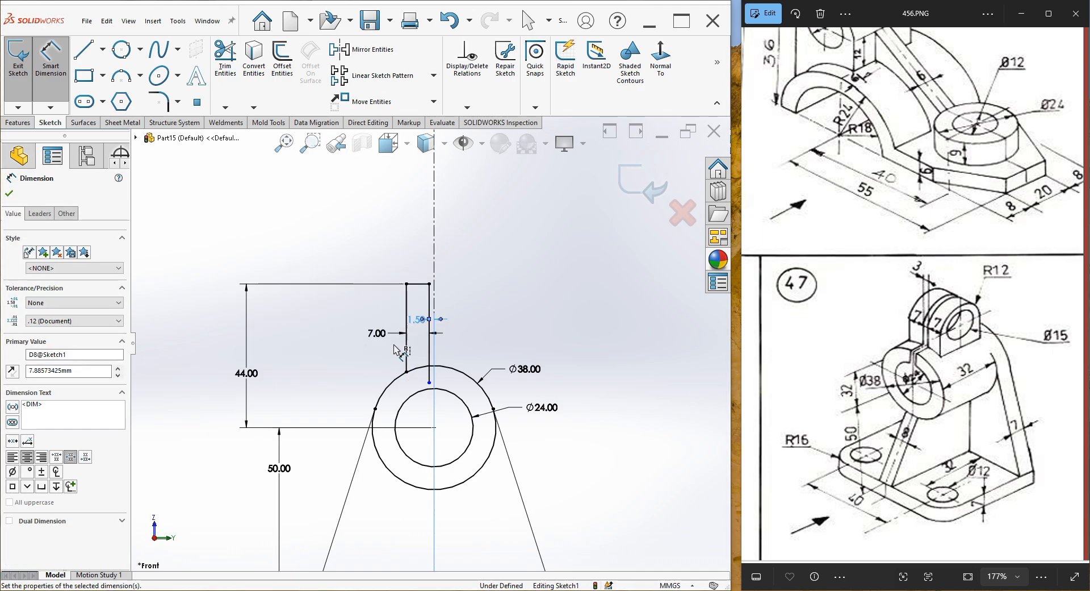
- Trim the lower end of the lug's inner side that runs inside the 38 mm circle
scroll(425, 384, down, 2)
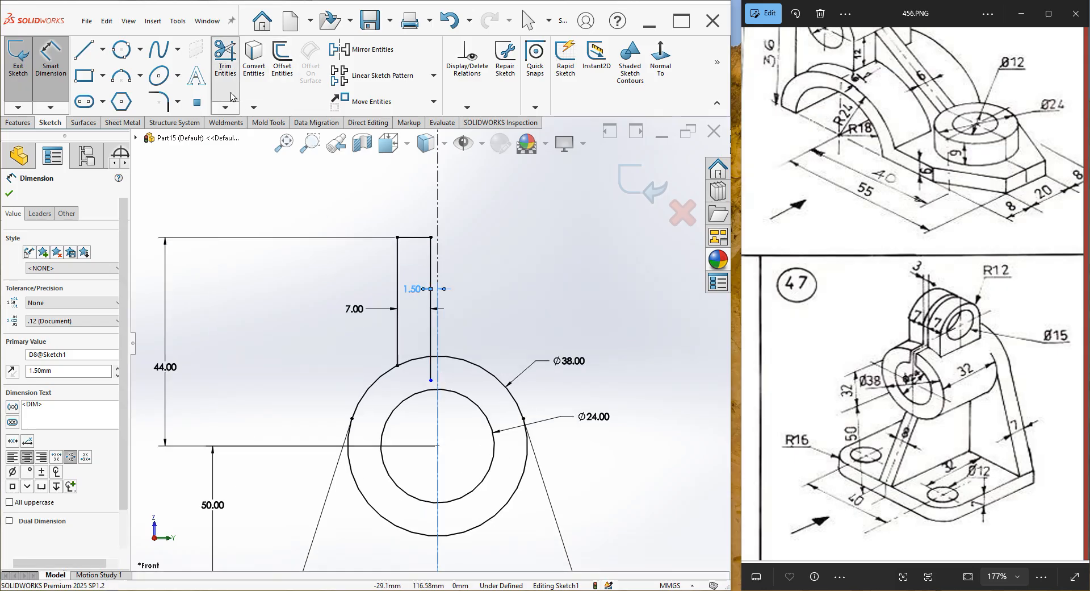
click(226, 90)
click(431, 370)
right_click(485, 281)
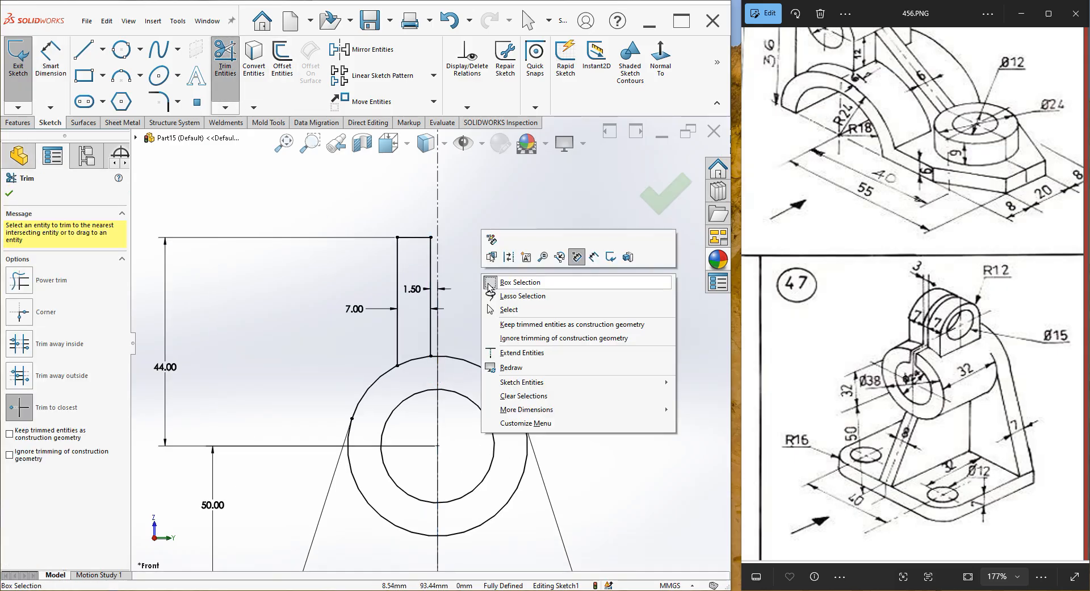
click(507, 312)
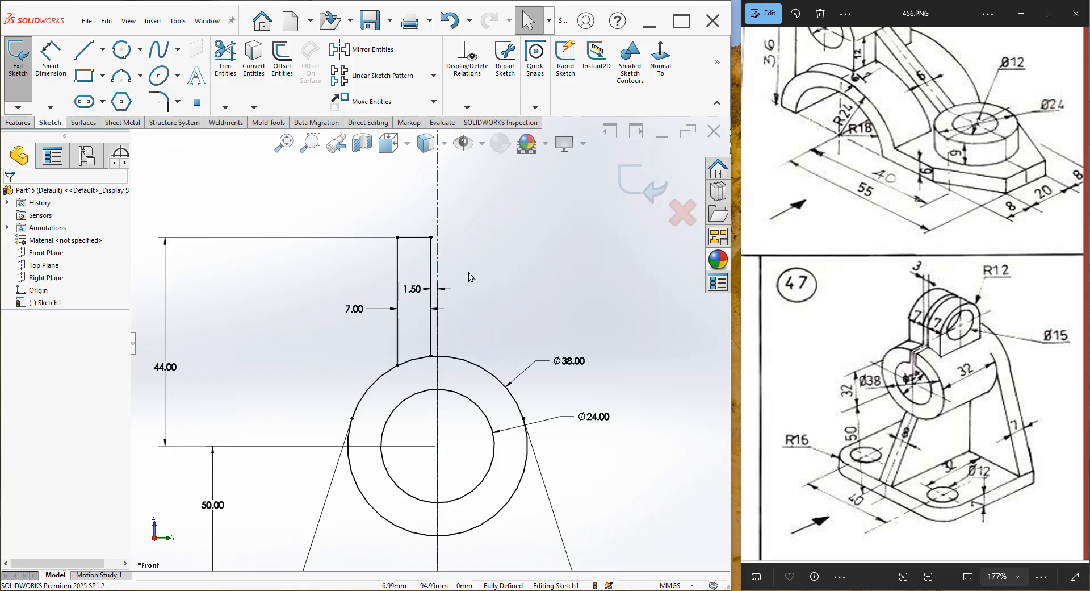
- Mirror the lug's three lines about the vertical centreline to form the second lug
click(372, 49)
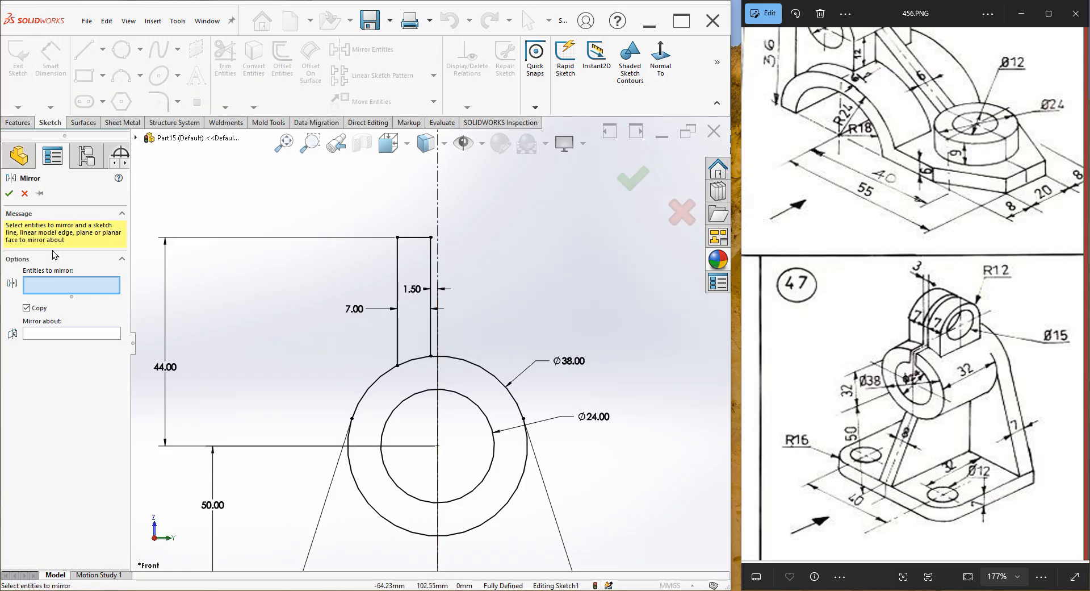
scroll(438, 238, down, 2)
click(420, 243)
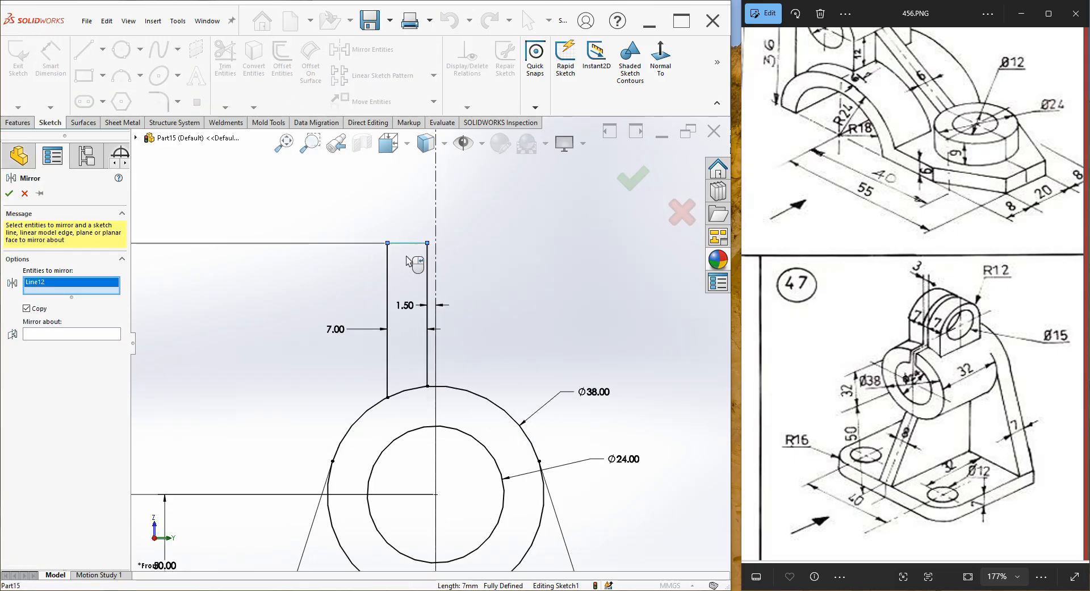
click(388, 273)
click(428, 275)
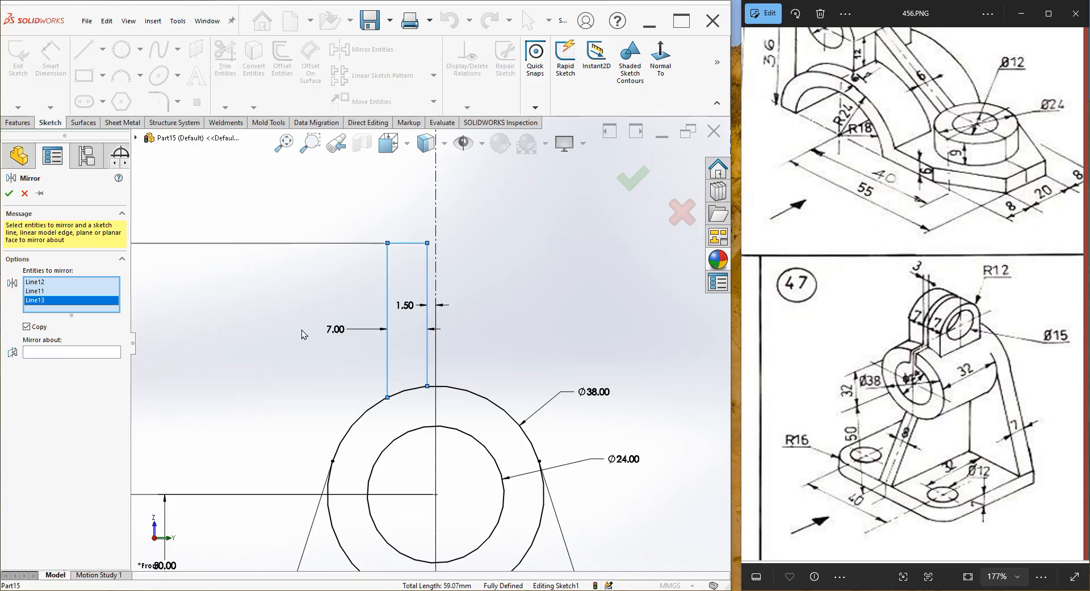
click(102, 353)
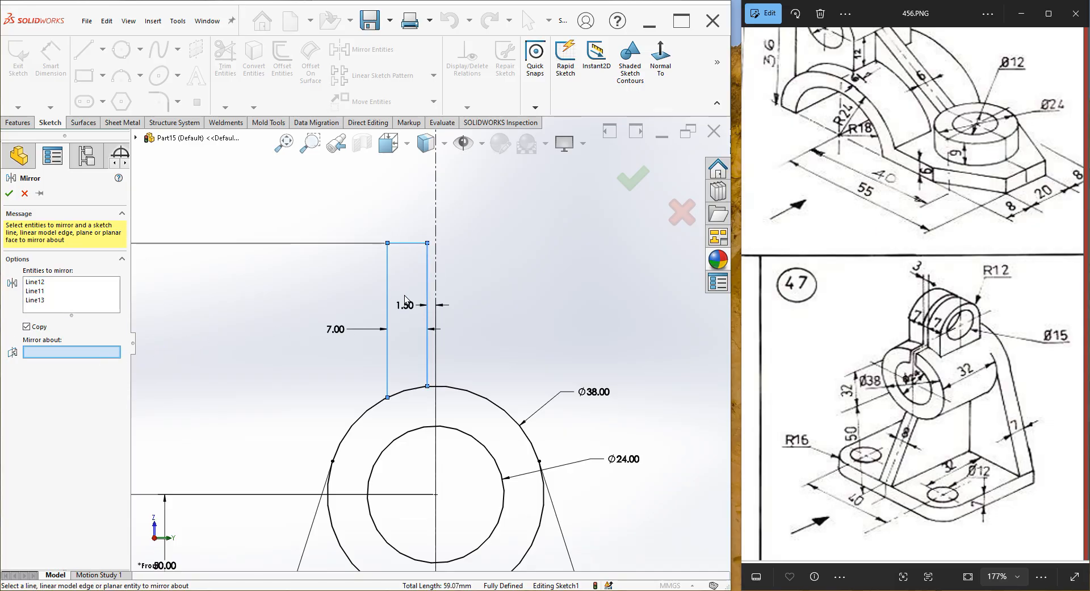
click(437, 293)
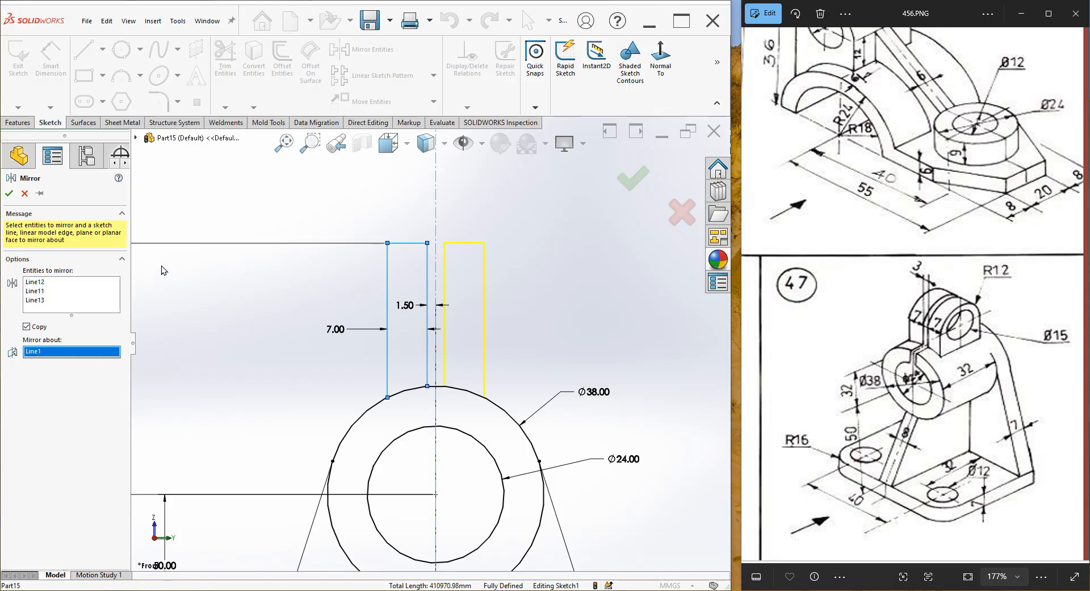
click(8, 195)
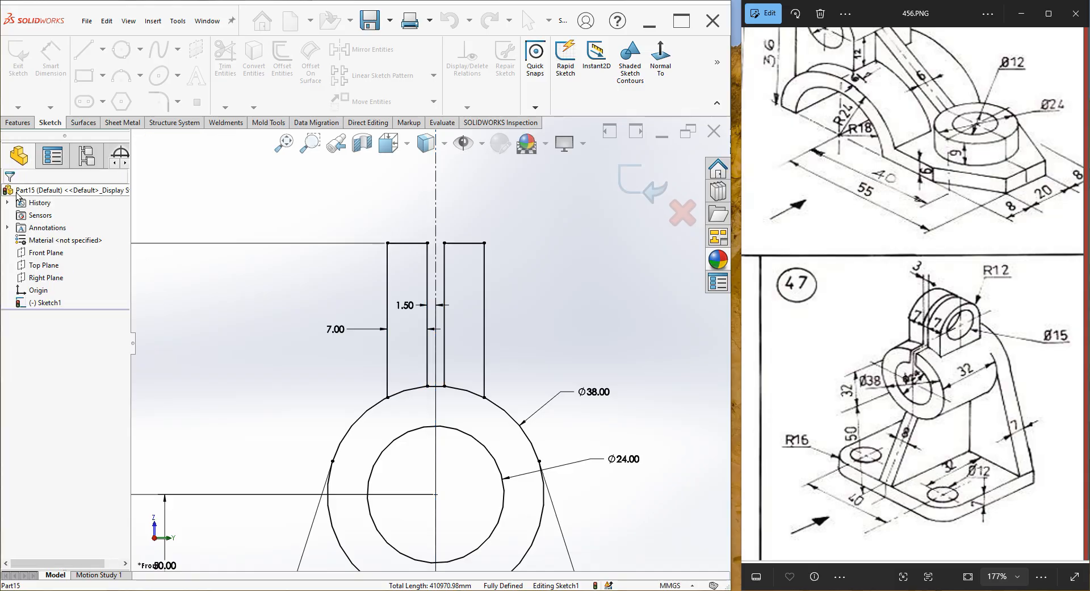
- Extend the inner sides of both lugs down to the 24 mm circle
scroll(363, 317, up, 5)
scroll(460, 386, down, 2)
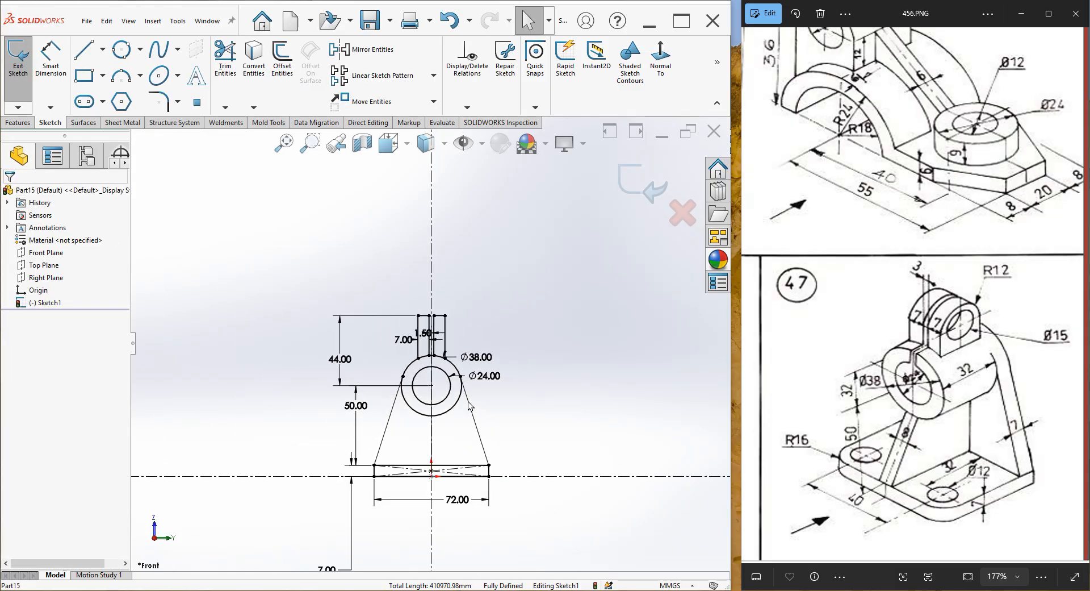
scroll(415, 339, down, 8)
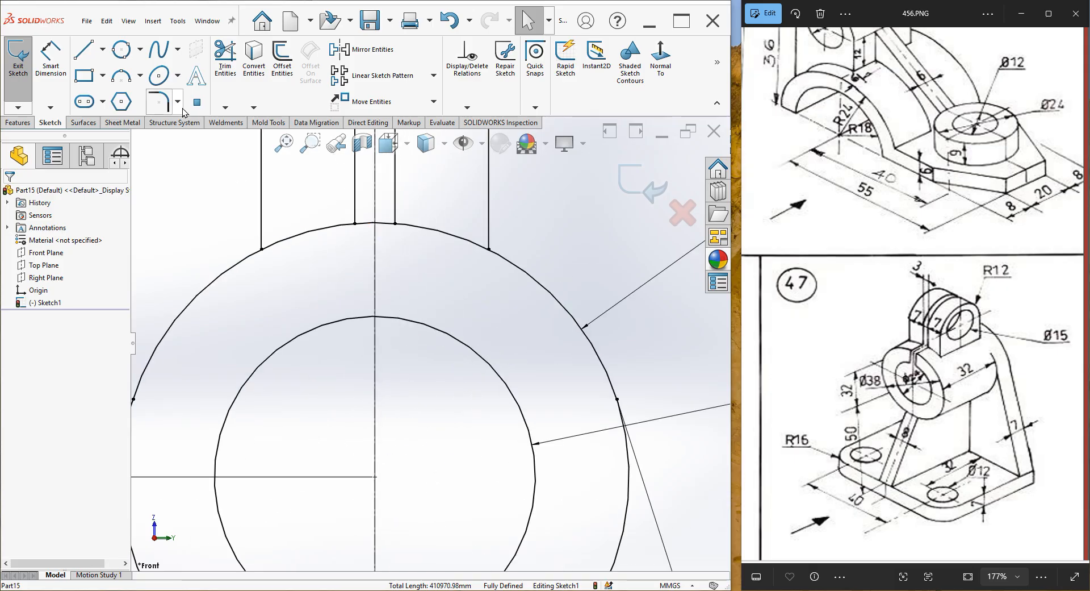
click(225, 108)
click(254, 135)
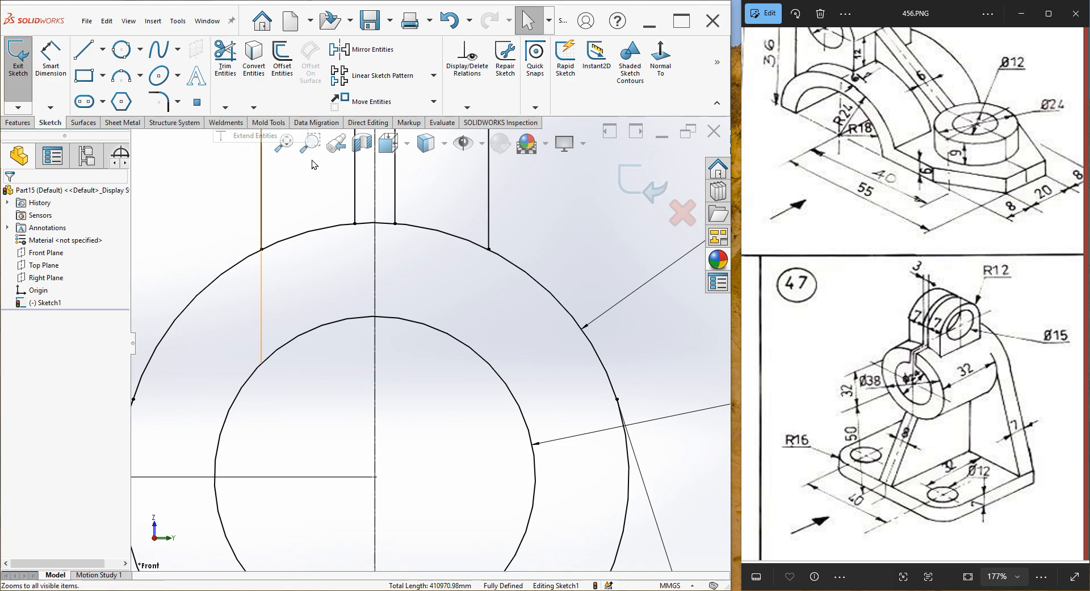
click(355, 202)
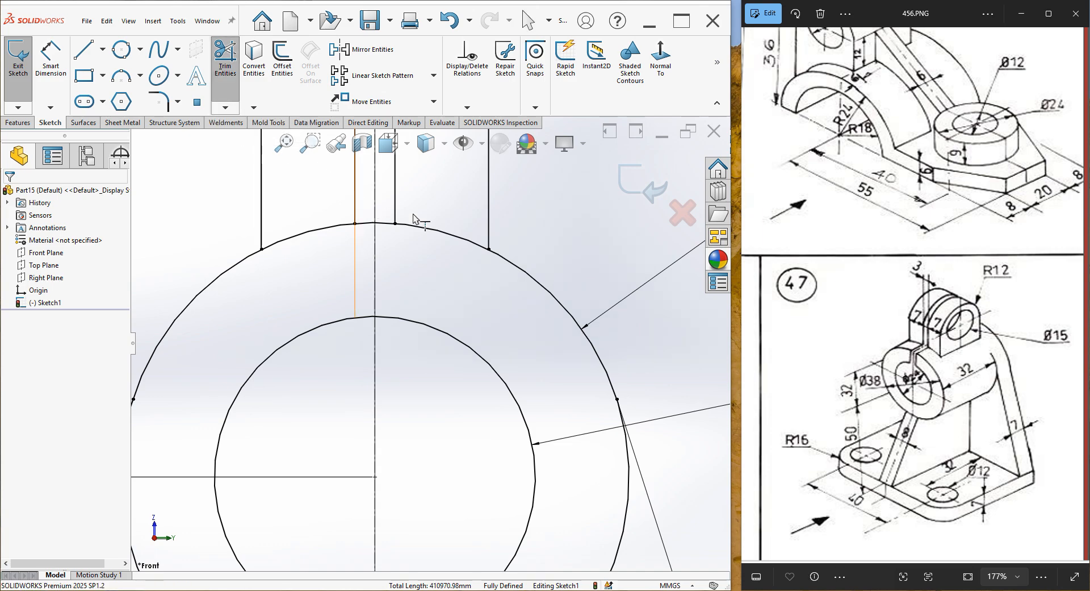
click(395, 215)
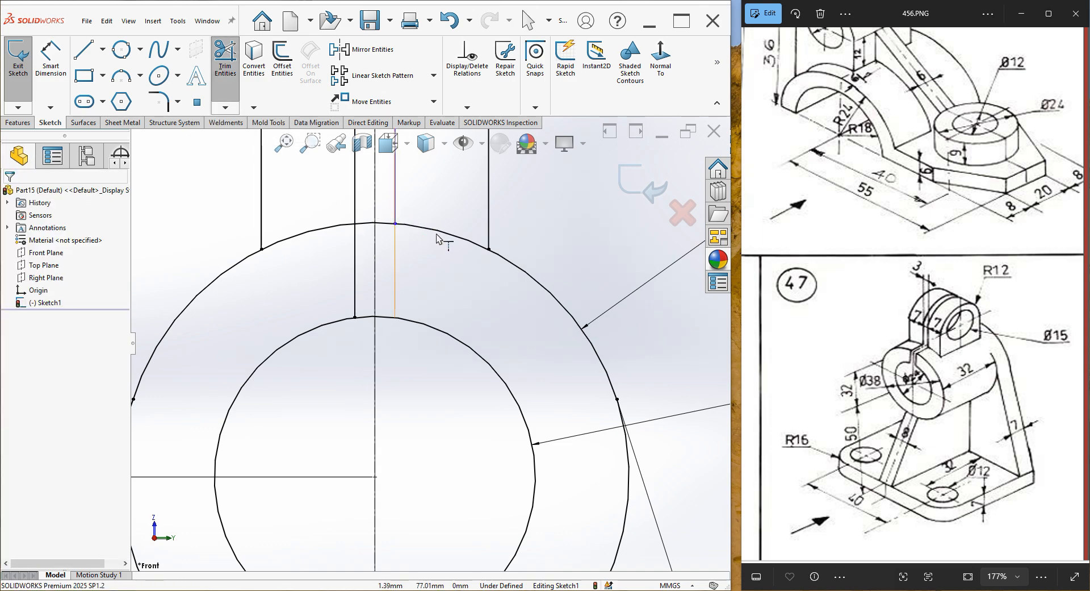
right_click(531, 183)
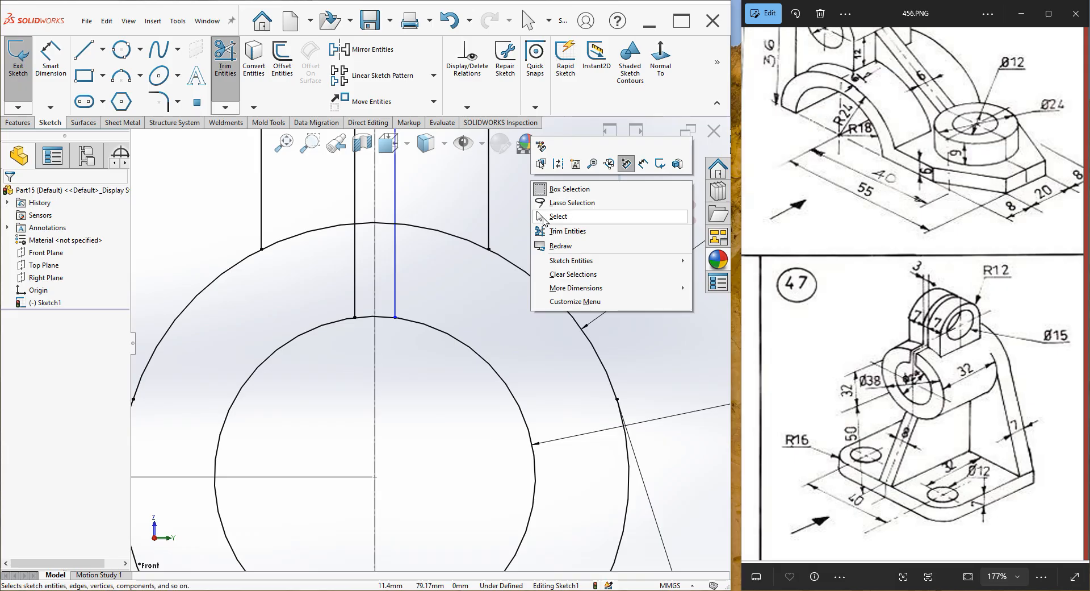
click(558, 216)
- Add a vertical relation to the extended inner side of the mirrored lug
scroll(493, 235, up, 5)
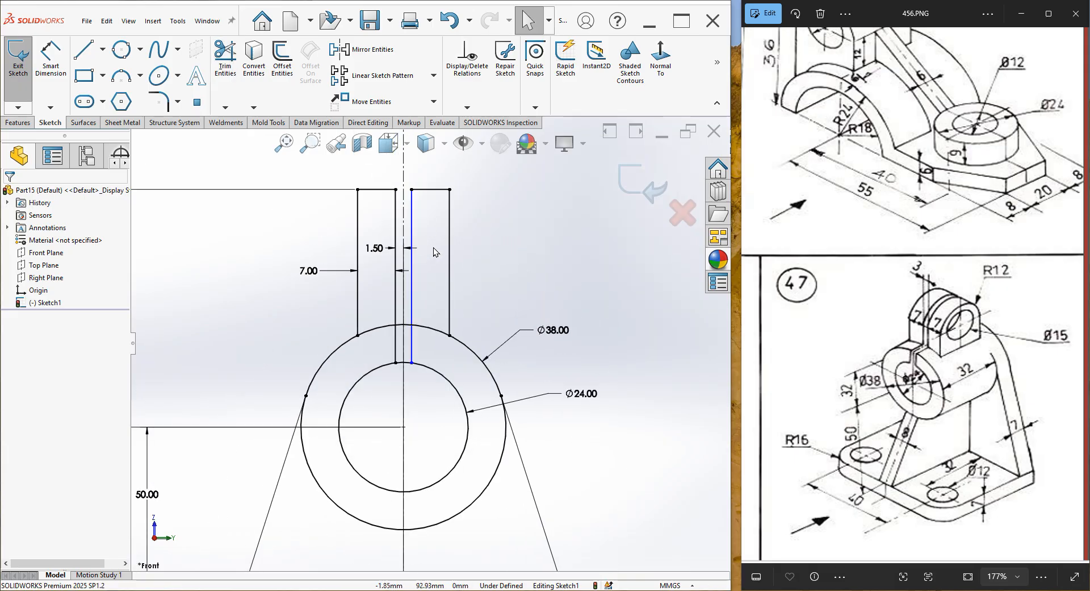
click(412, 232)
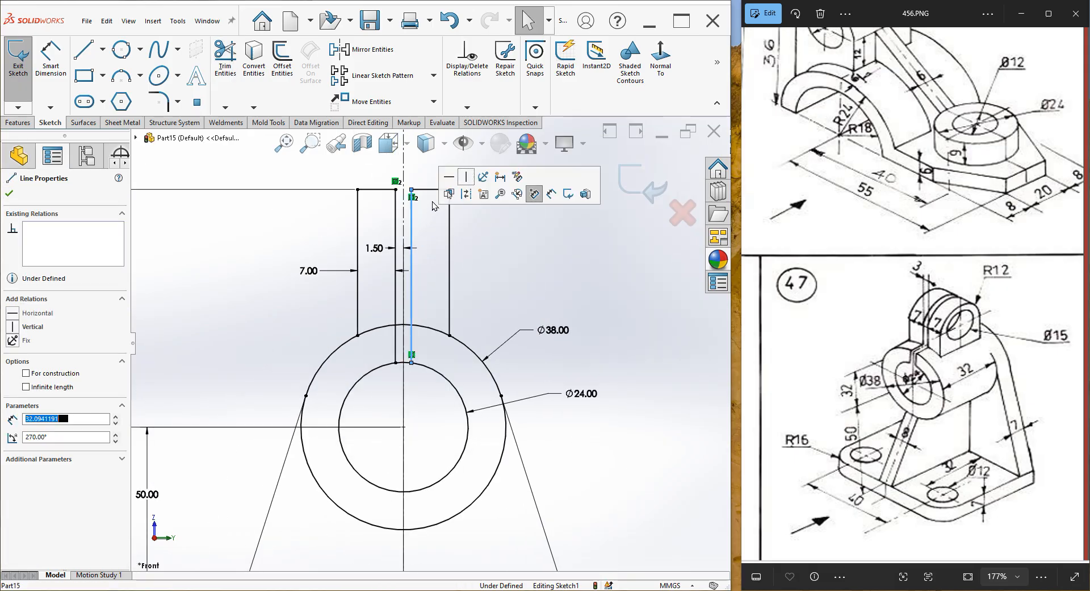
click(517, 244)
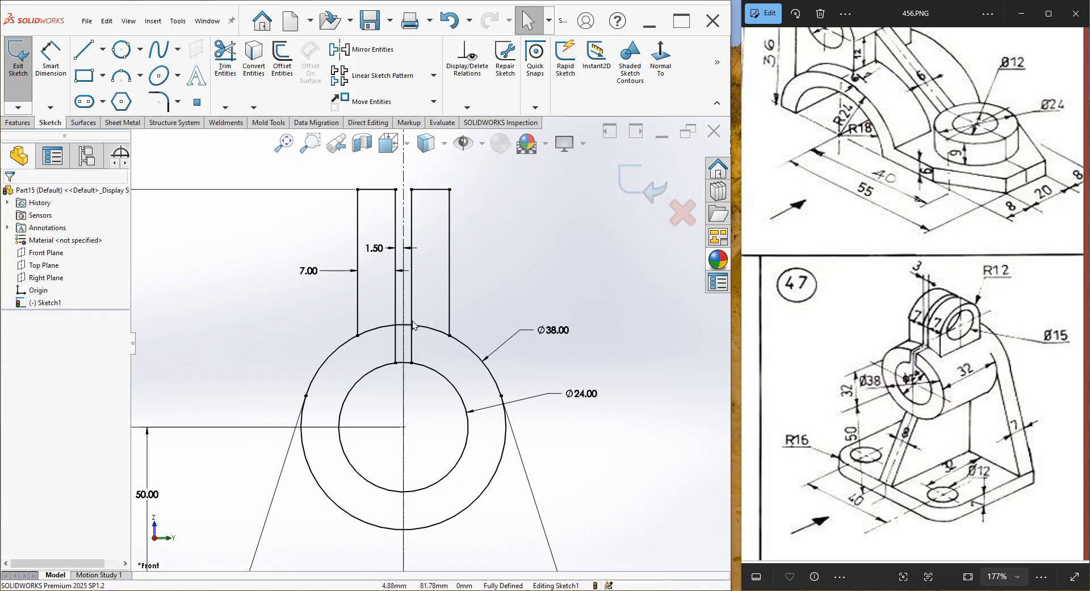
- Trim the arcs of the 38 mm and 24 mm circles between the lugs' inner sides and finish the sketch
scroll(380, 298, down, 3)
click(226, 64)
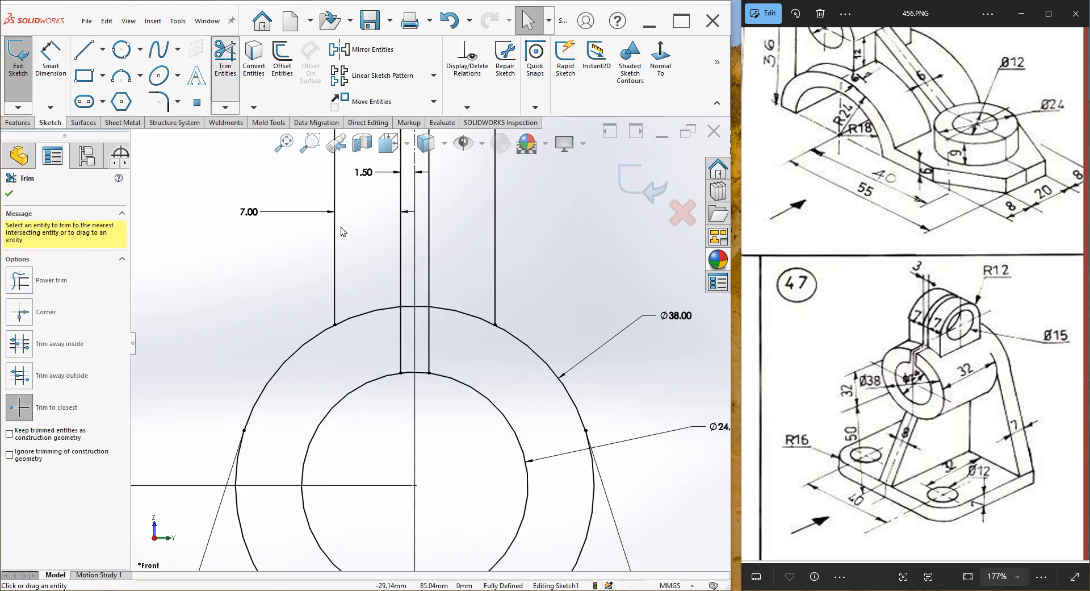
scroll(344, 230, down, 4)
click(500, 423)
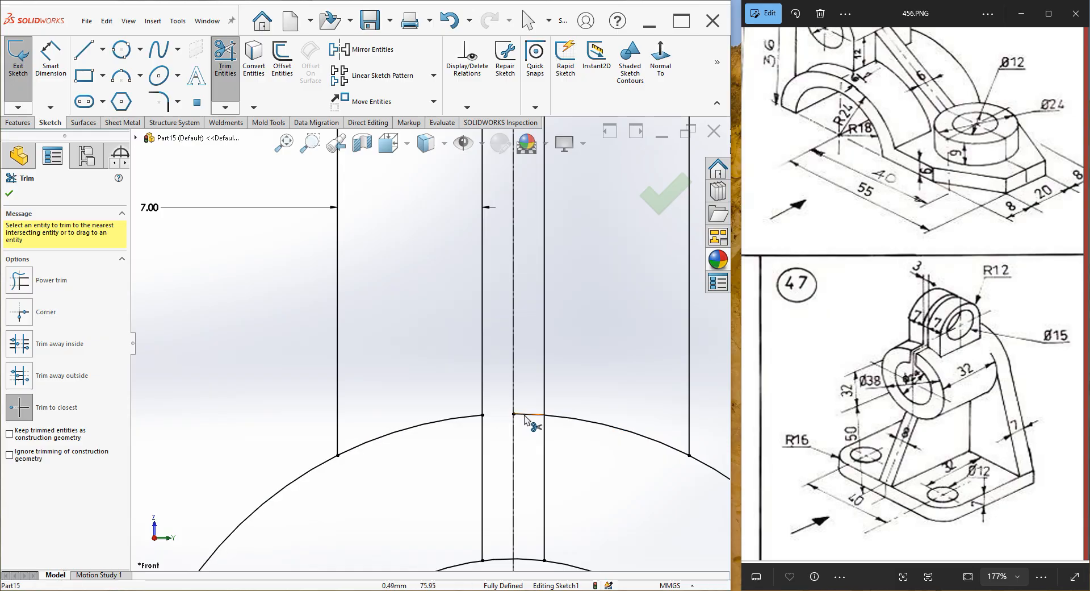
click(526, 559)
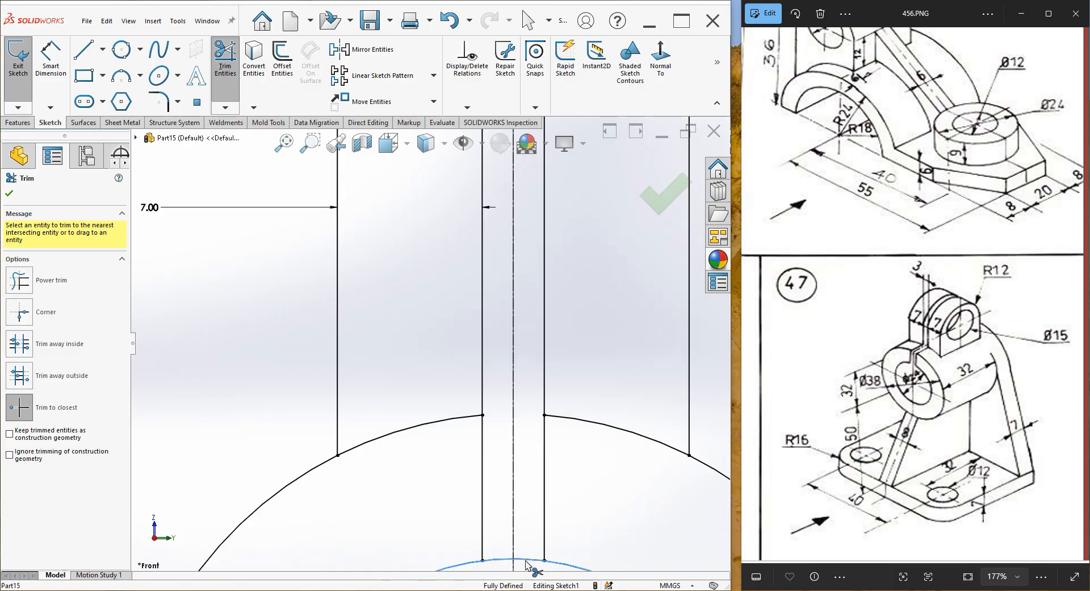
click(503, 559)
scroll(520, 508, up, 1)
scroll(520, 509, up, 8)
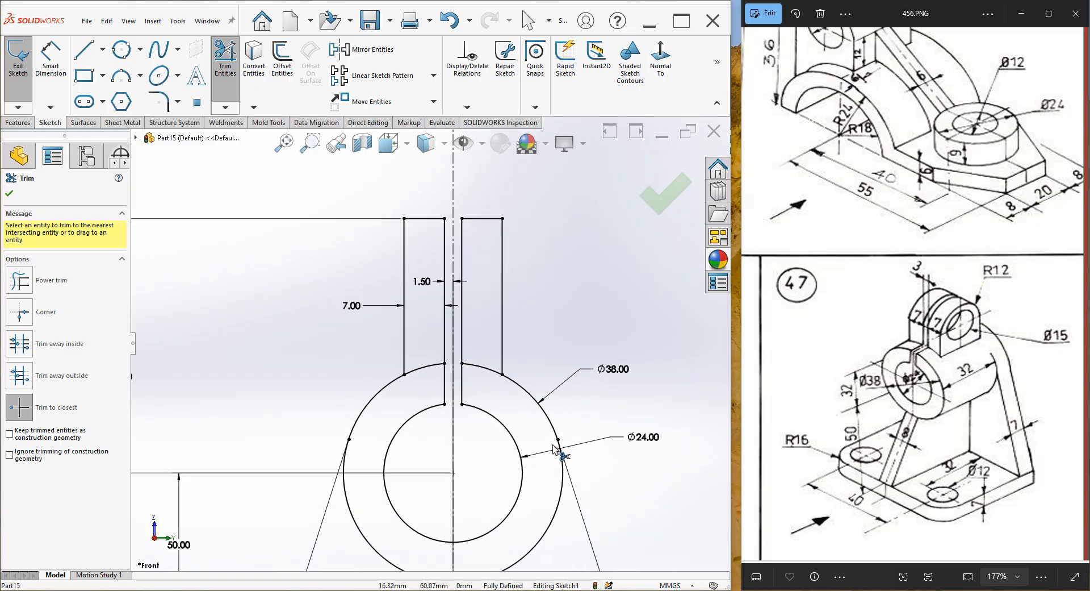
click(644, 211)
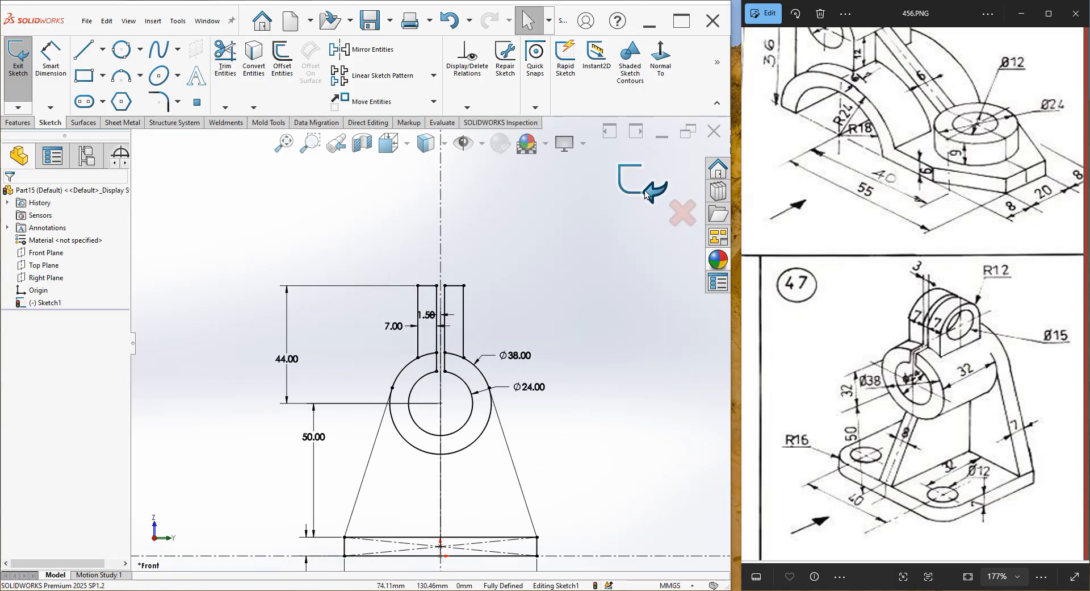
click(641, 188)
- Extrude the base rectangle of the profile sketch to a blind depth of 32+16 mm
mouse_move(557, 308)
middle_down()
mouse_move(526, 489)
mouse_move(455, 439)
middle_up()
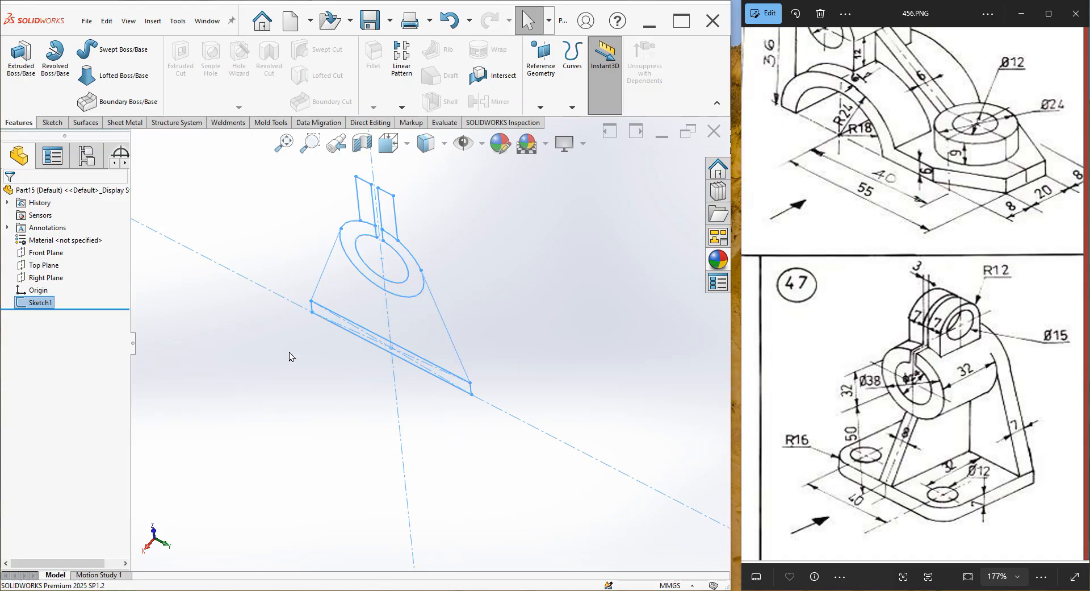
click(17, 57)
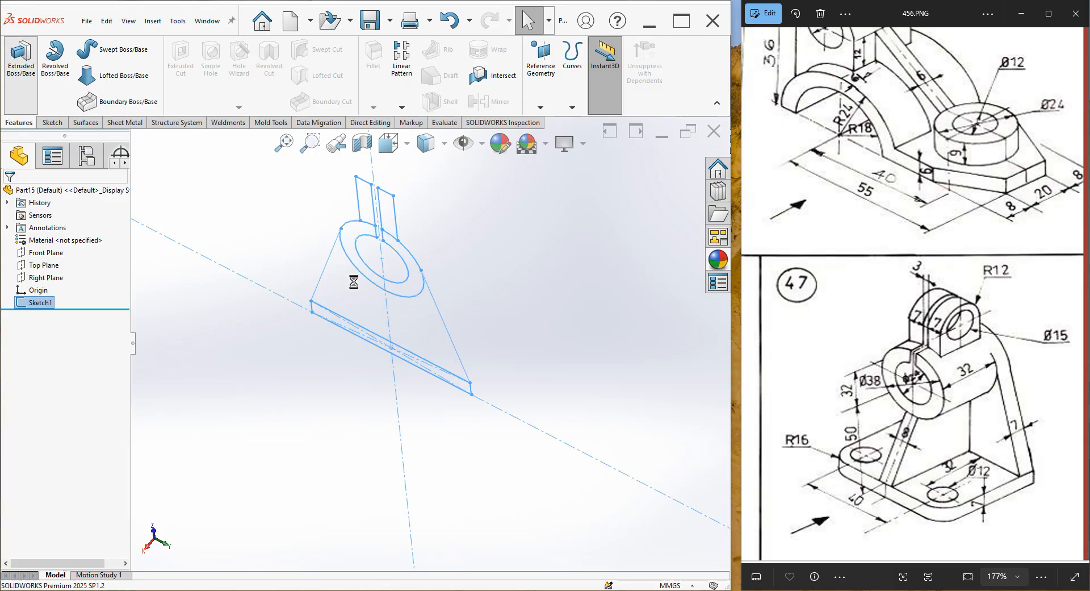
click(459, 389)
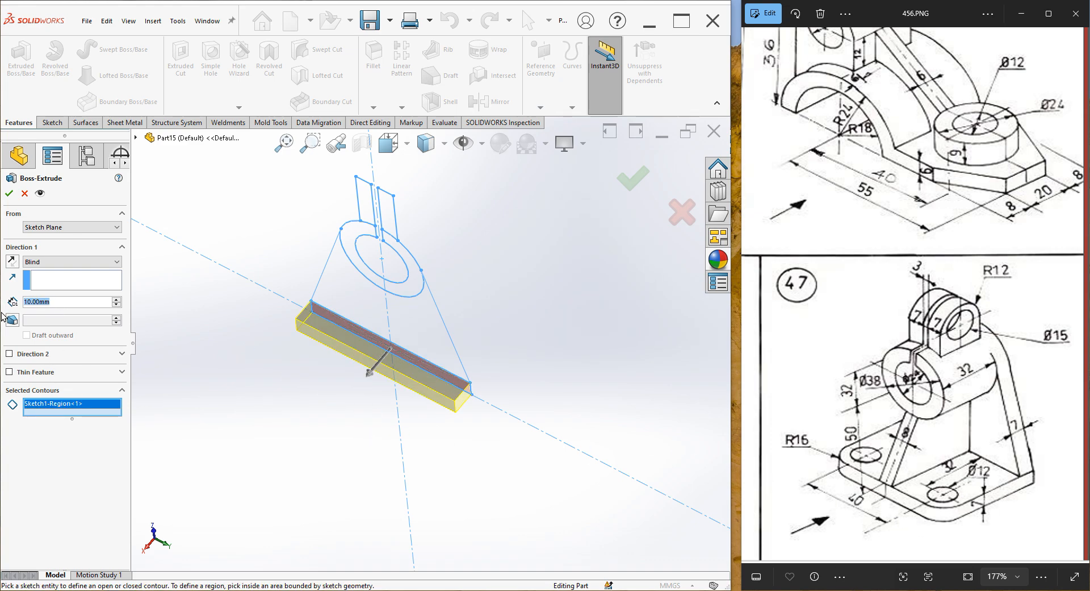
text(32+16)
key(Return)
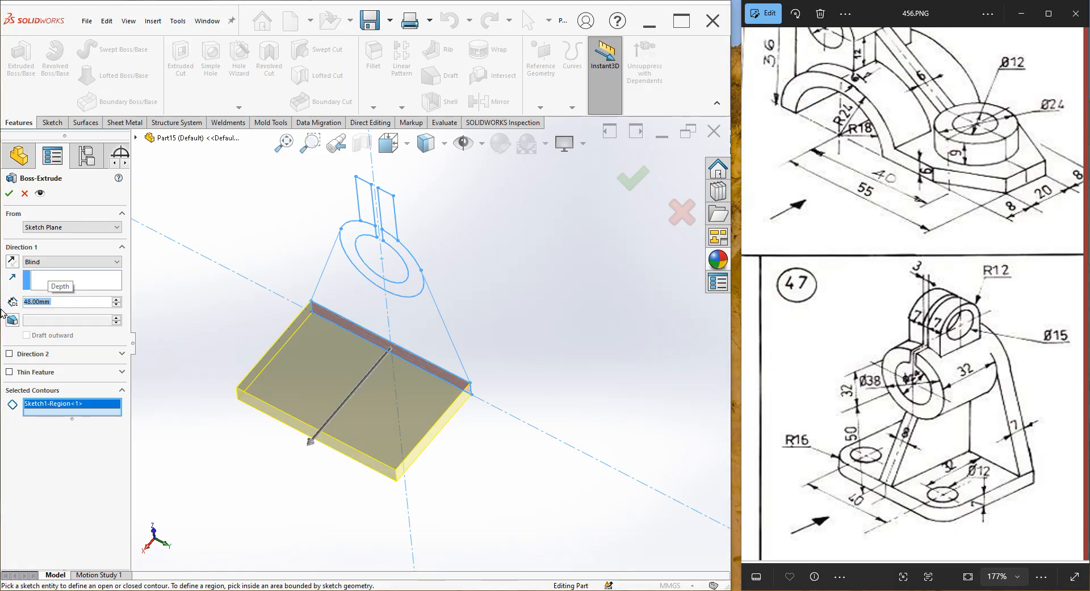
click(8, 193)
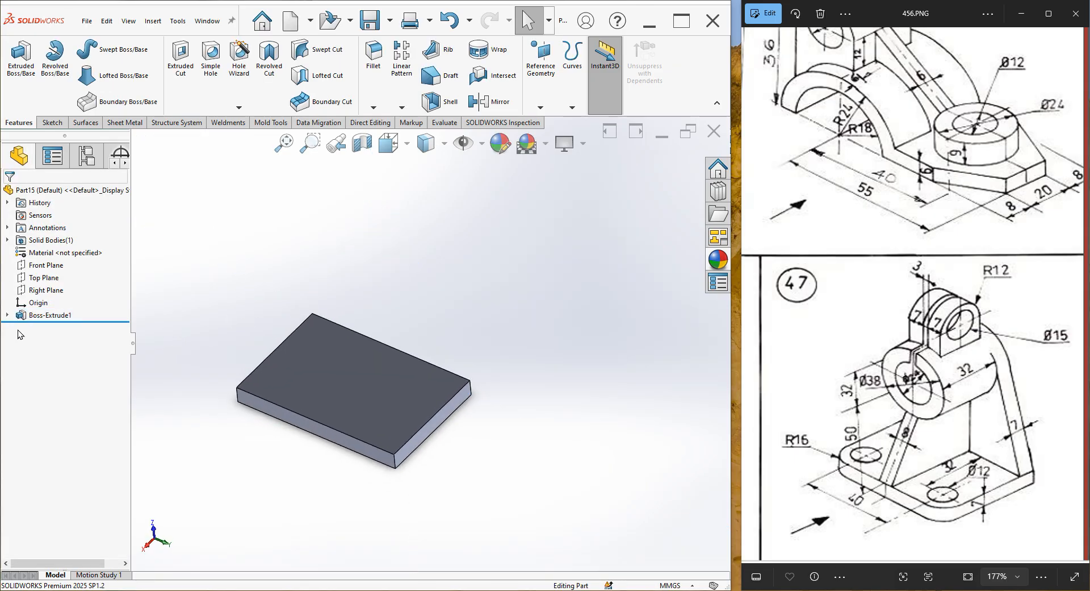
- Reuse the base's profile sketch to extrude the tapered support region between base and circle 7 mm, merged with the base
click(7, 316)
click(54, 328)
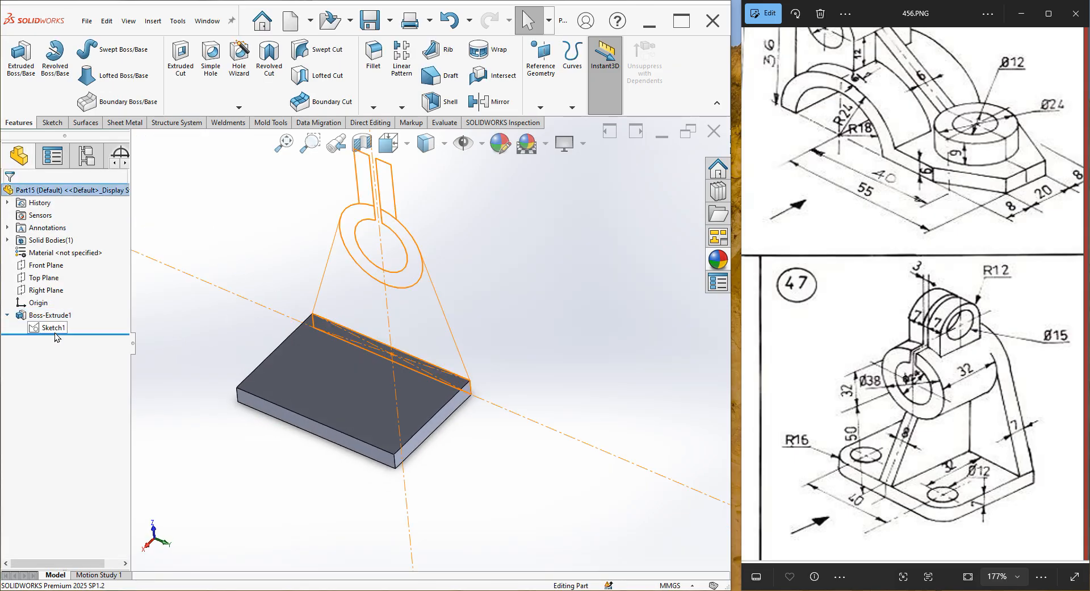
click(25, 85)
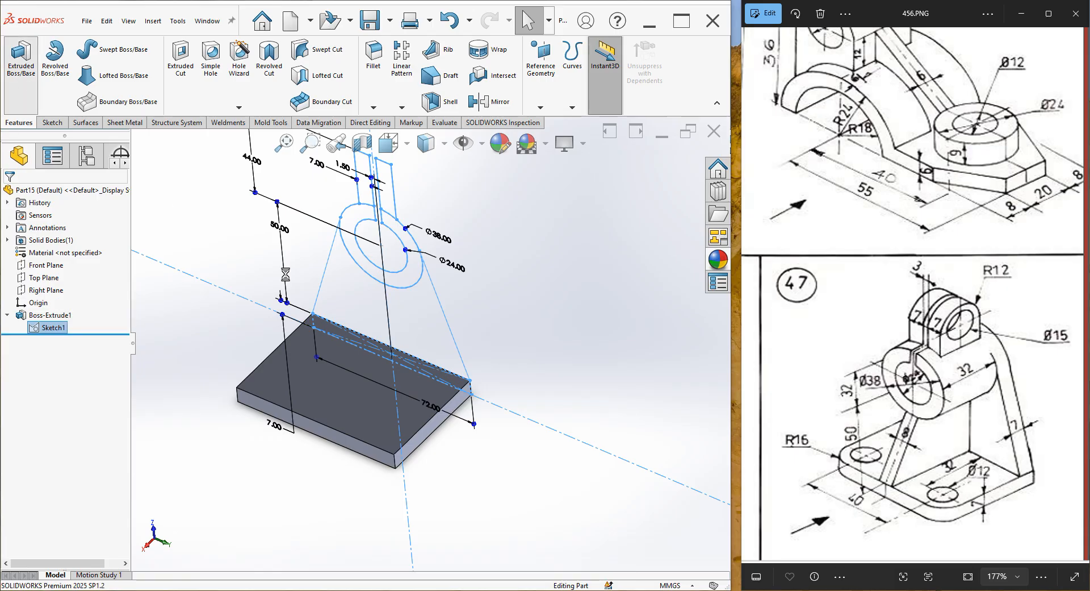
click(438, 319)
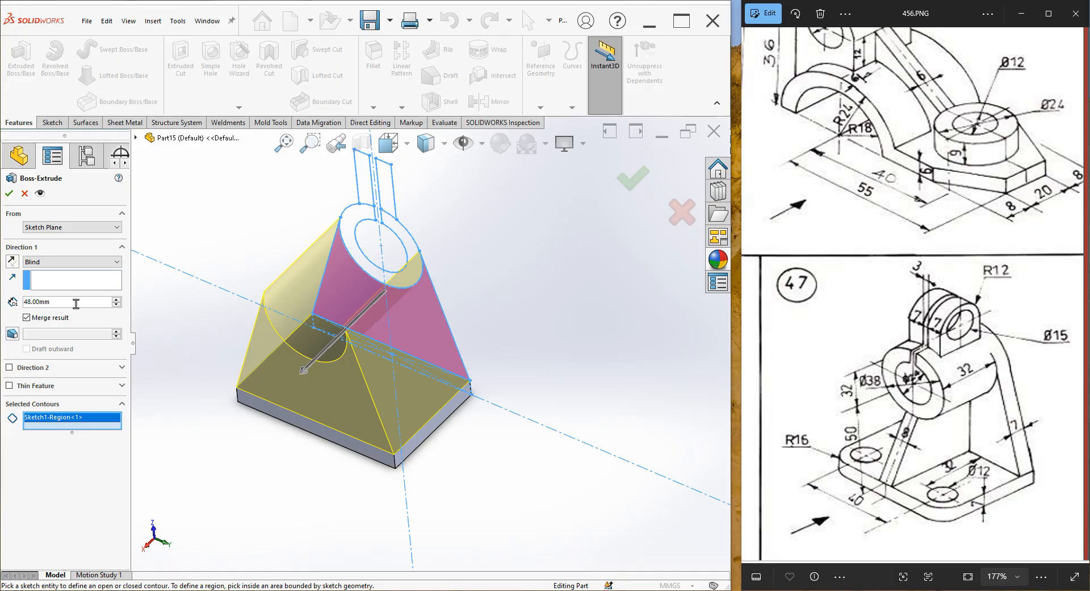
text(7)
key(Return)
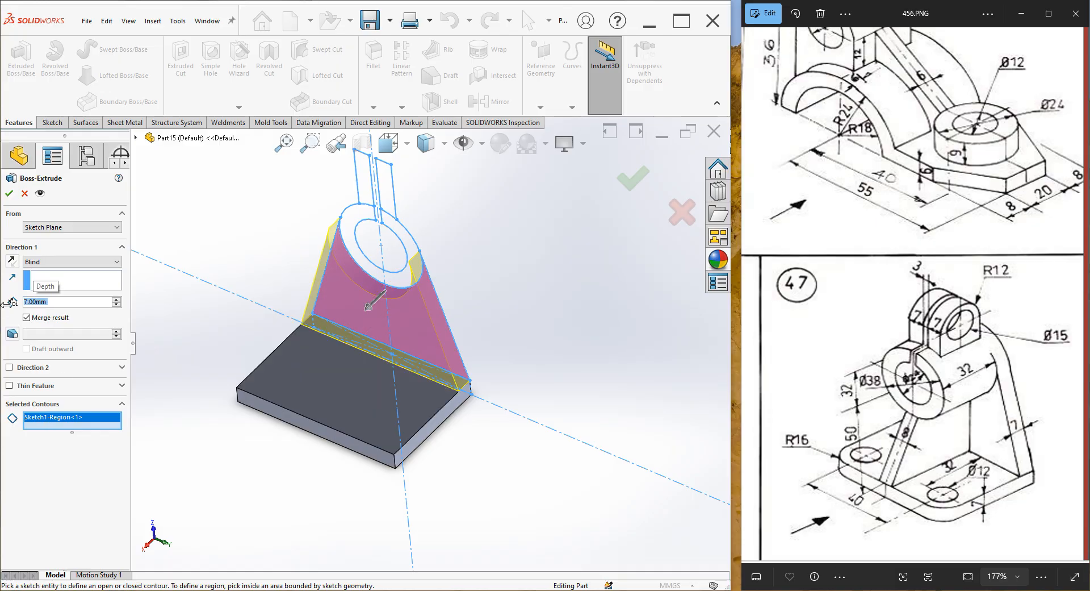
click(9, 193)
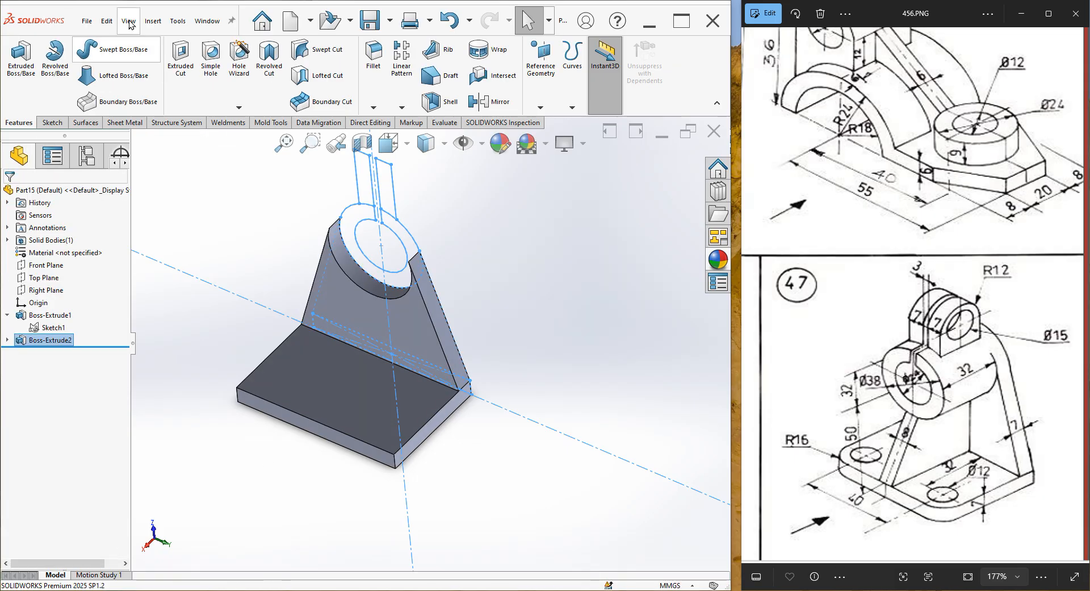
- Extrude the slotted ring region of the same sketch to a blind depth of 32+7 mm, merged with the support
click(21, 57)
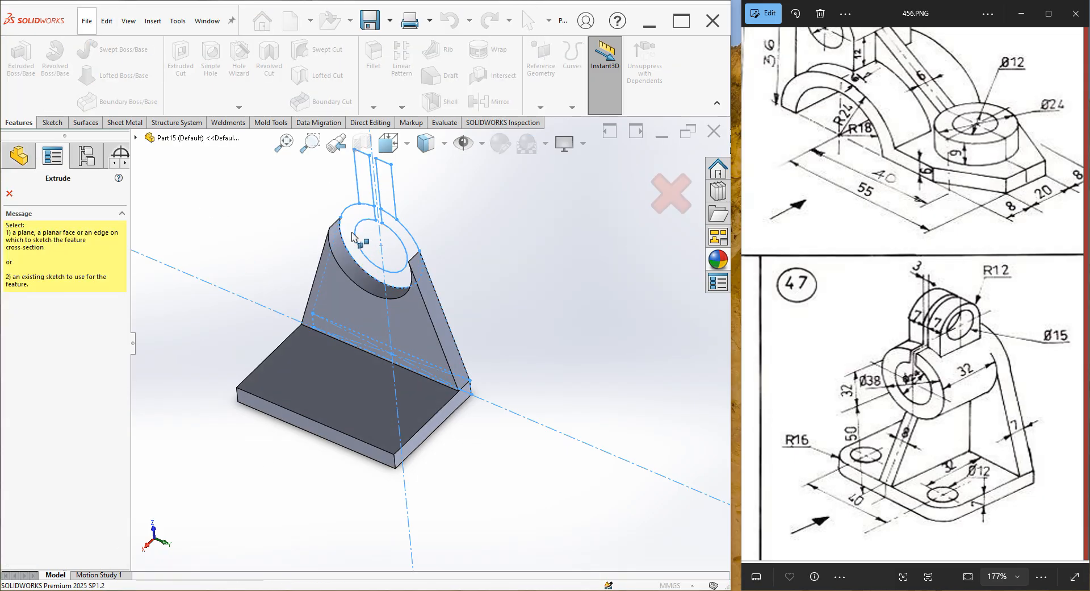
click(9, 194)
click(33, 329)
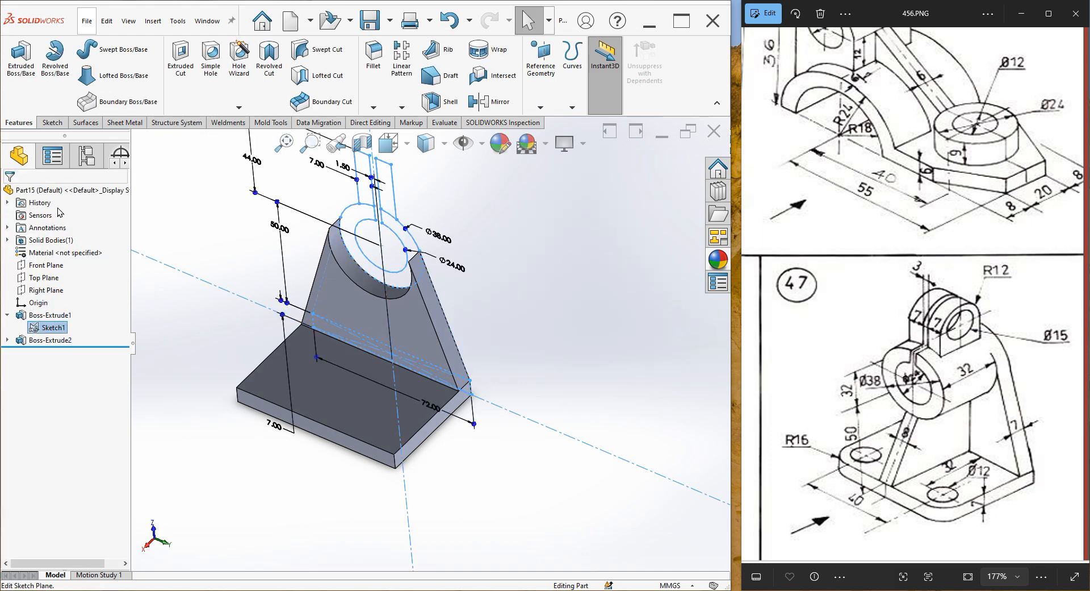
click(35, 88)
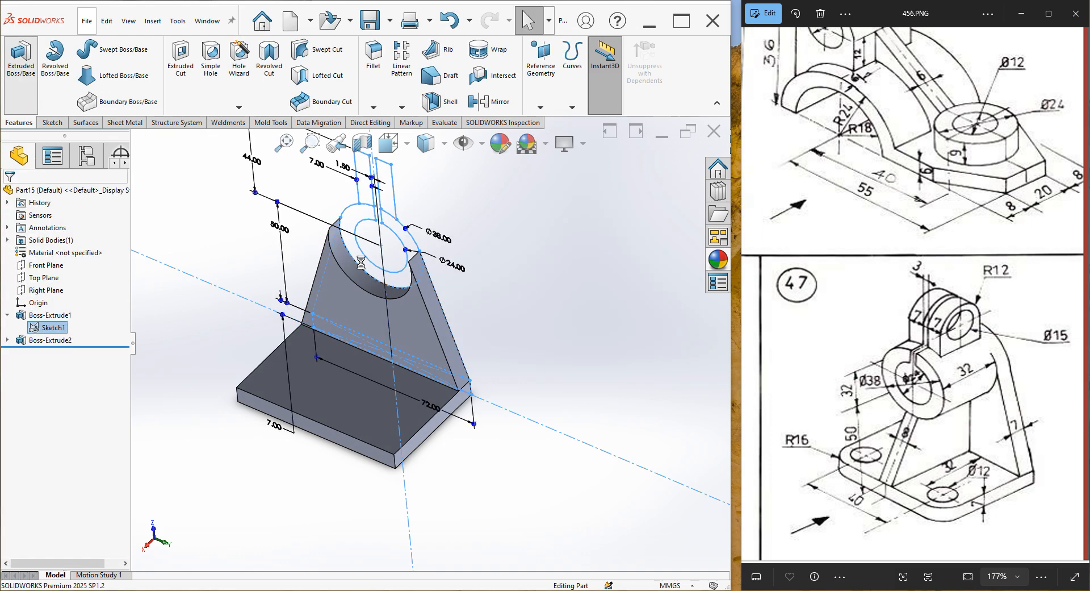
click(347, 237)
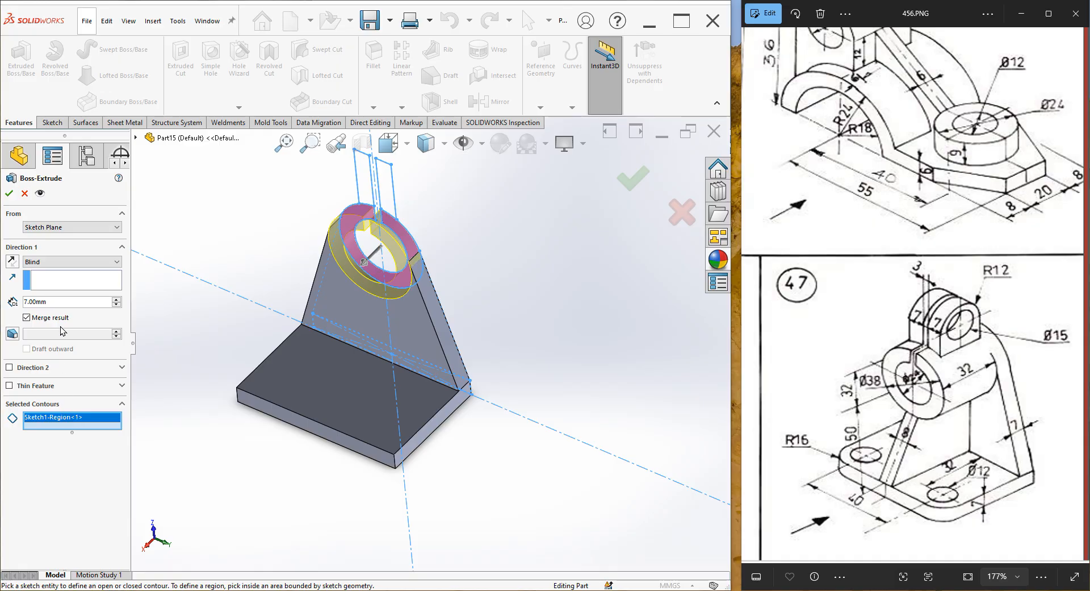
text(3)
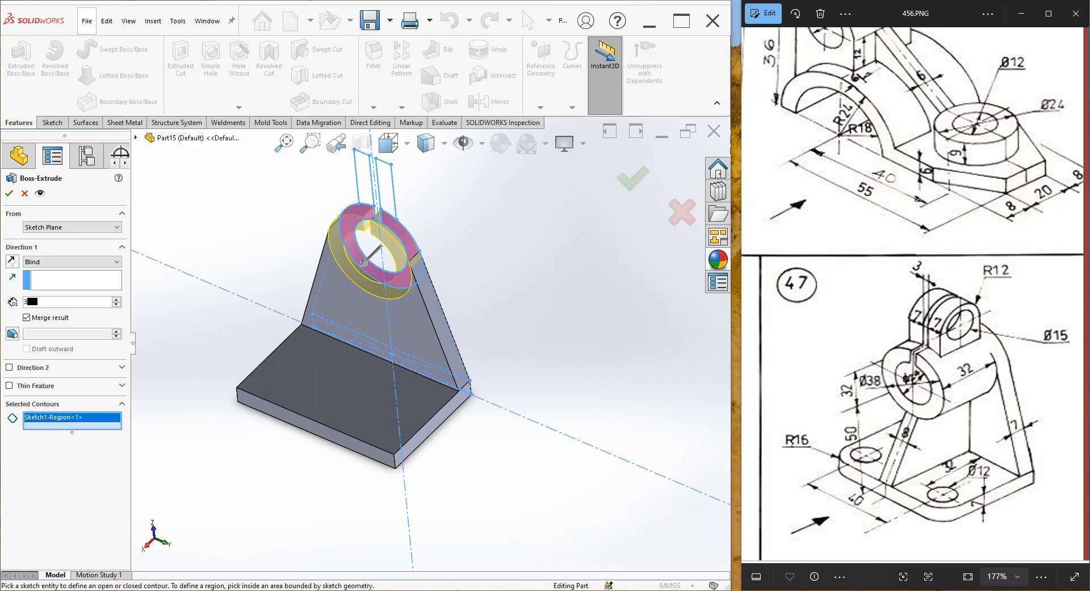
text(2+7)
key(Return)
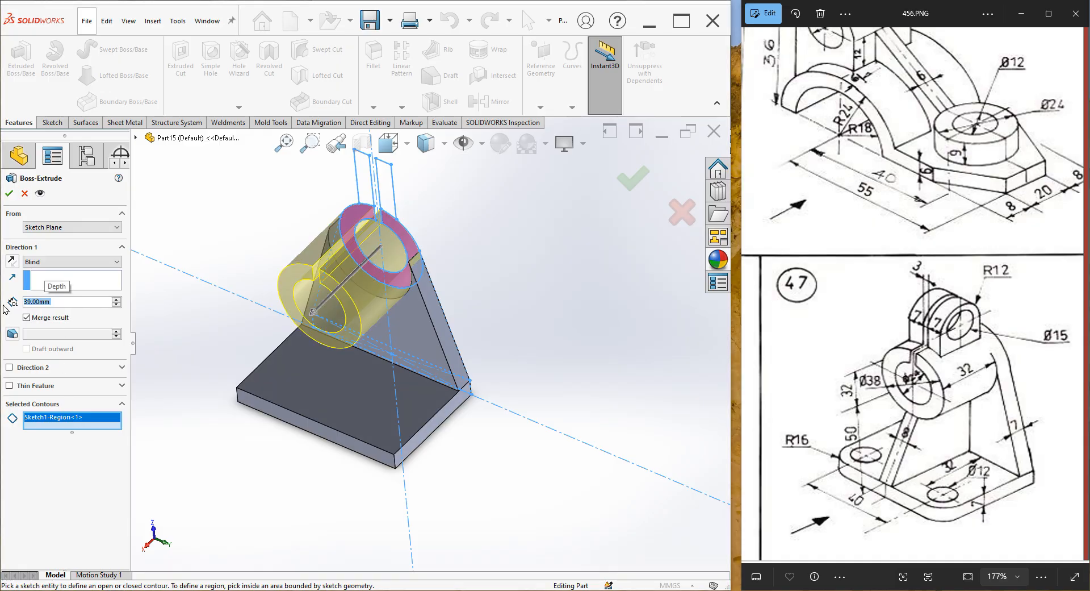
click(8, 194)
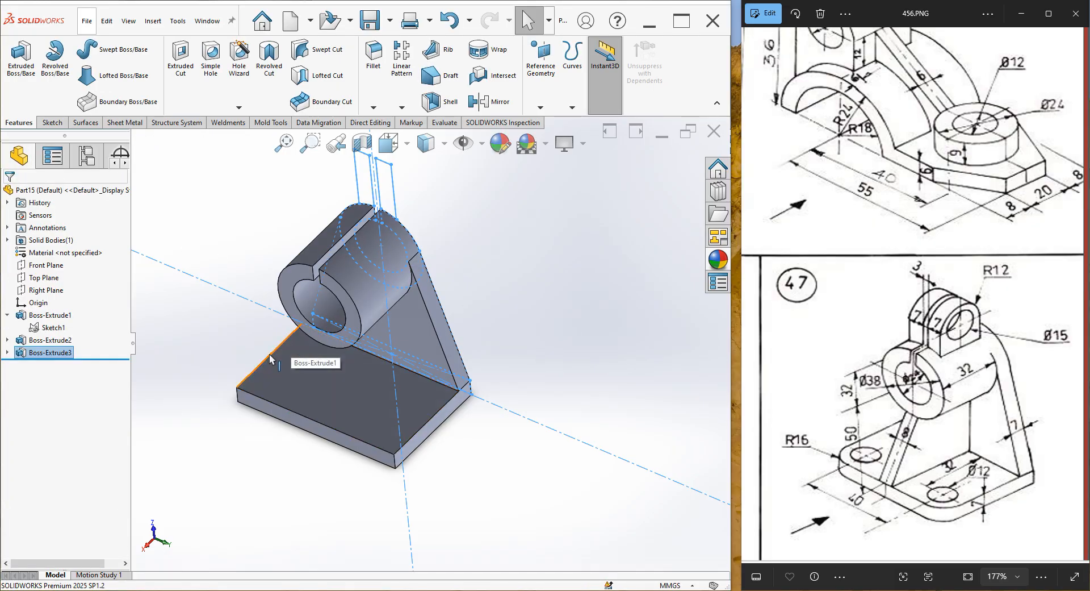
- Start a boss extrusion from the same sketch with both lug regions above the ring as its contours
click(45, 328)
scroll(368, 317, up, 2)
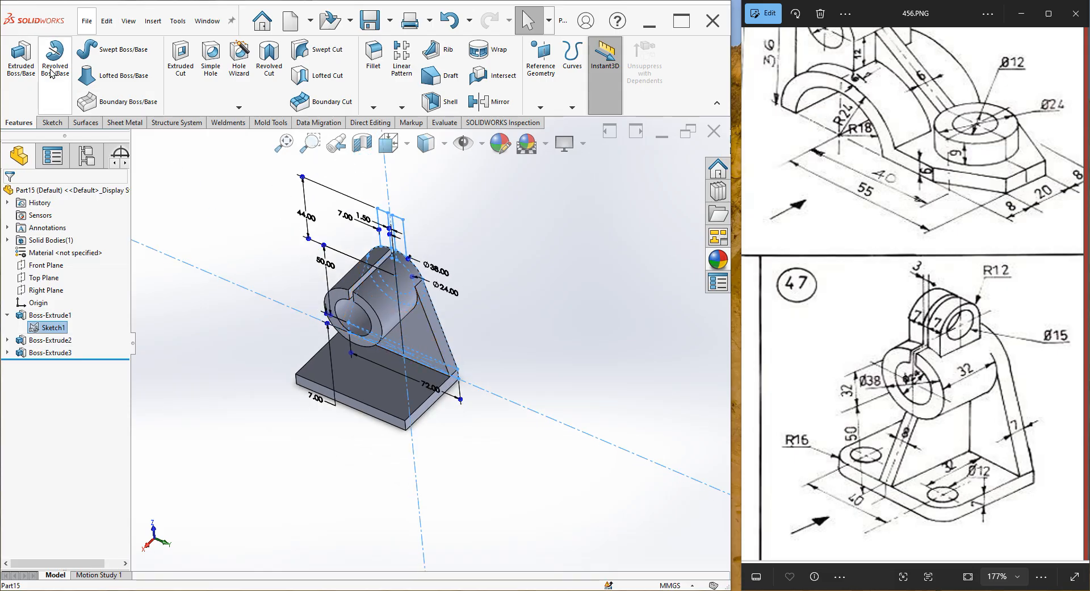
click(22, 68)
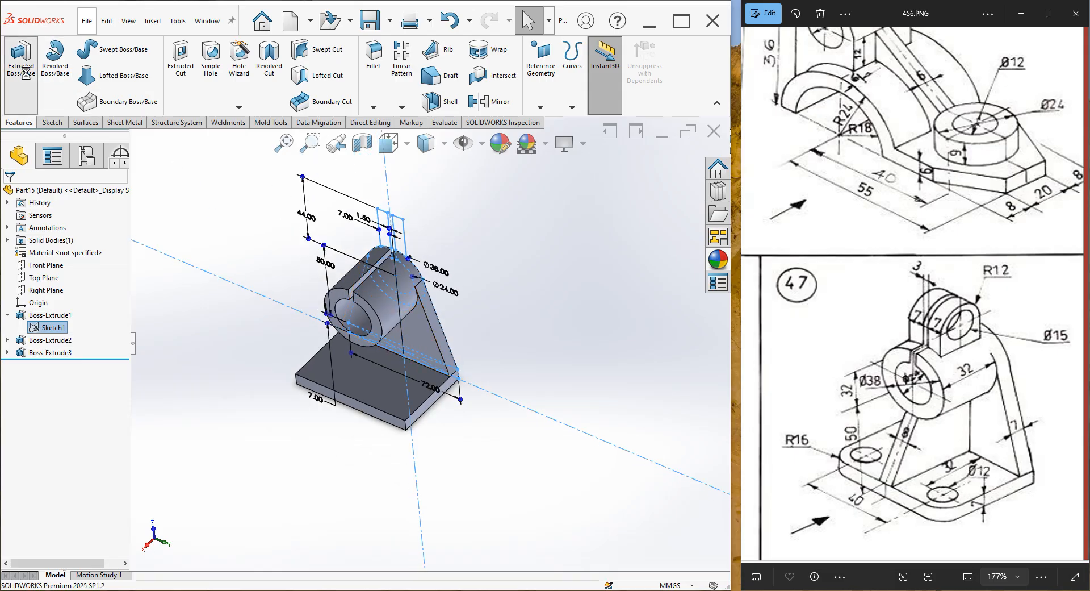
click(393, 241)
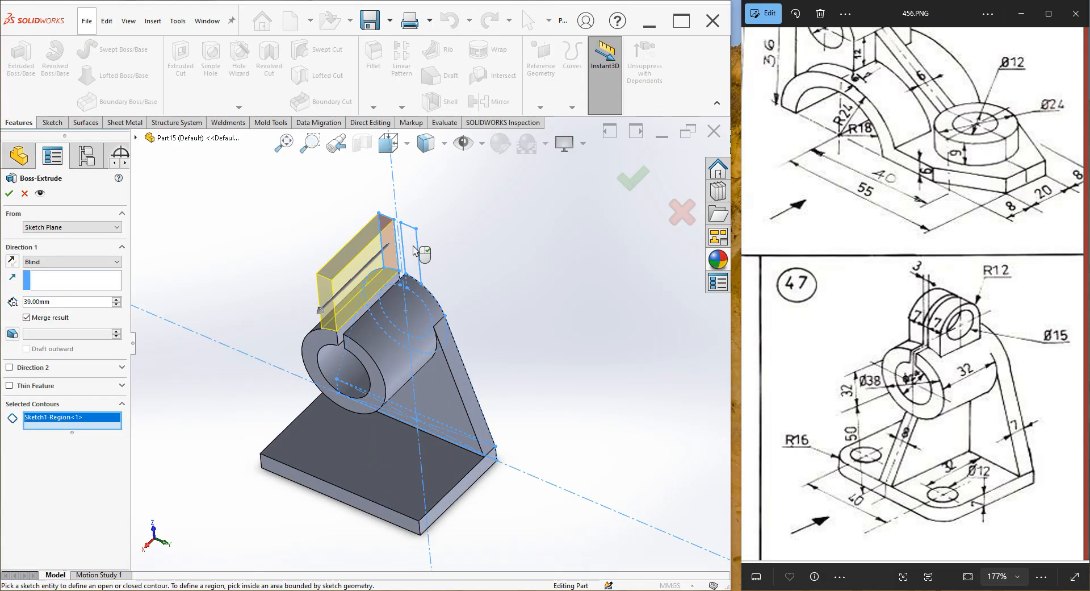
click(407, 272)
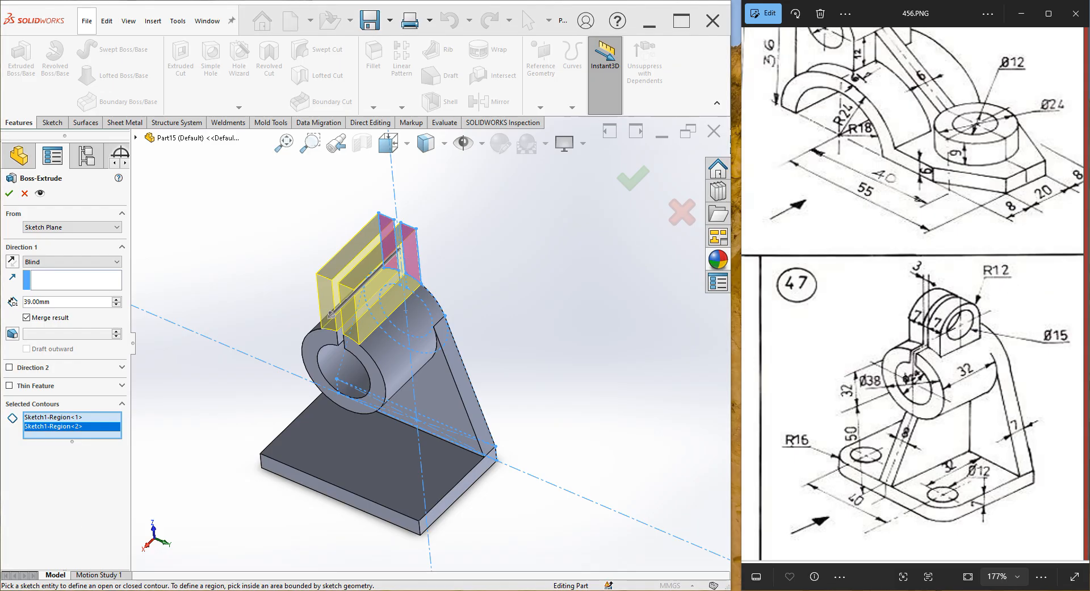
- Switch to Calculator, subtract 24 from 39 and halve the difference for the lugs' start offset
key(super+s)
text(cal)
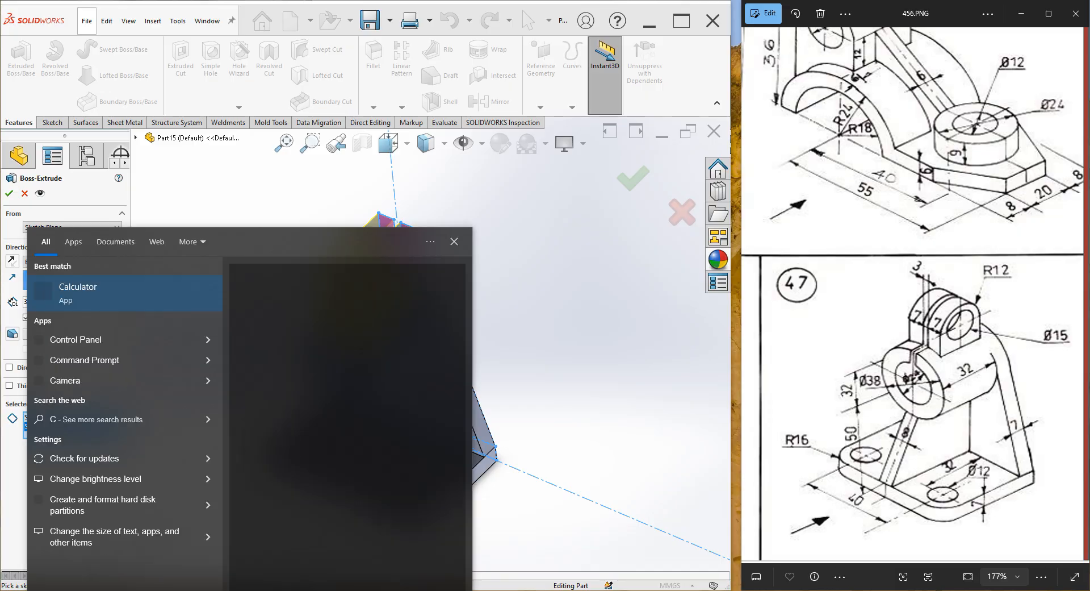
key(Return)
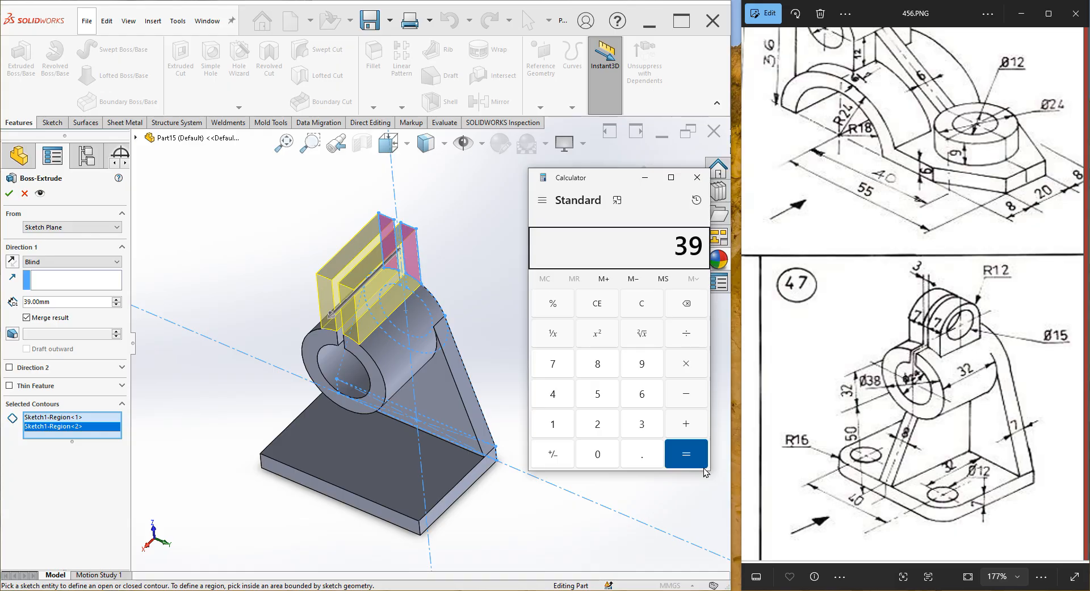
text(24)
key(Return)
key(Return)
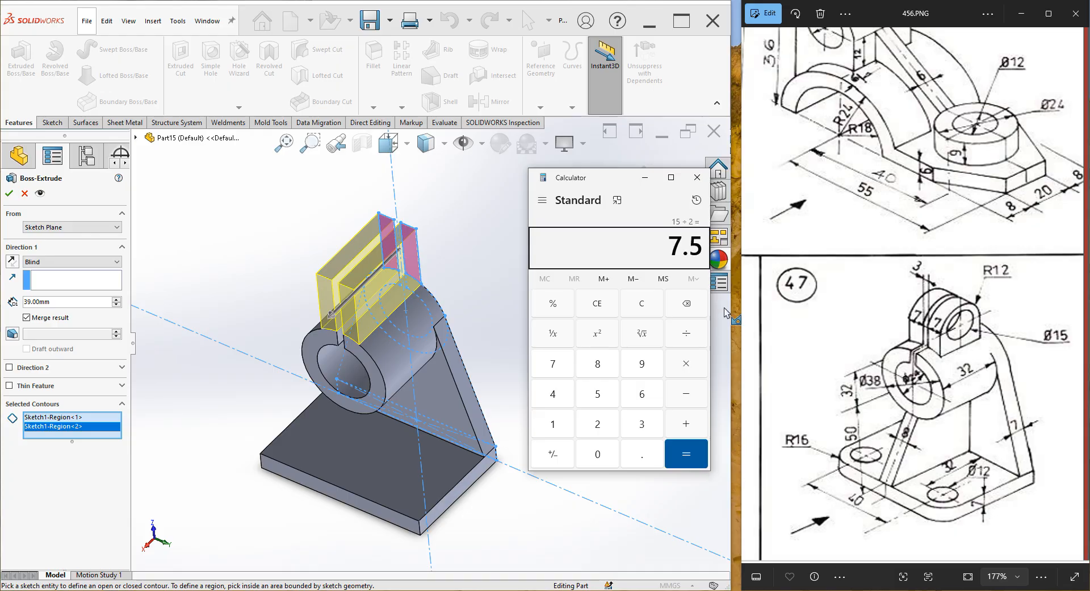
click(697, 177)
- Start the lug extrusion at an offset of 7.5 mm from the sketch plane
click(82, 231)
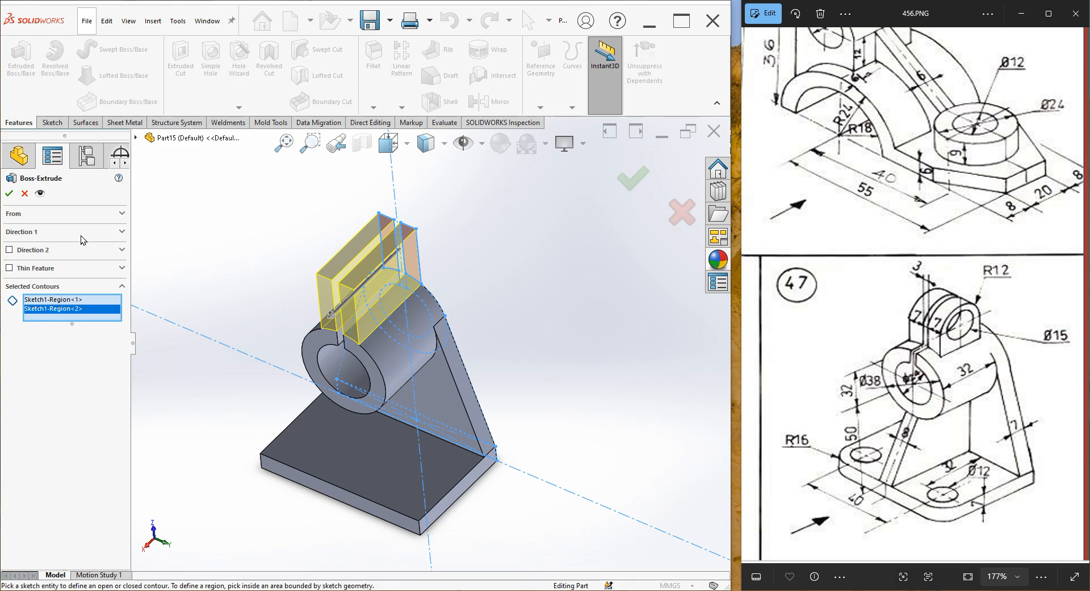
click(66, 214)
click(67, 226)
click(51, 262)
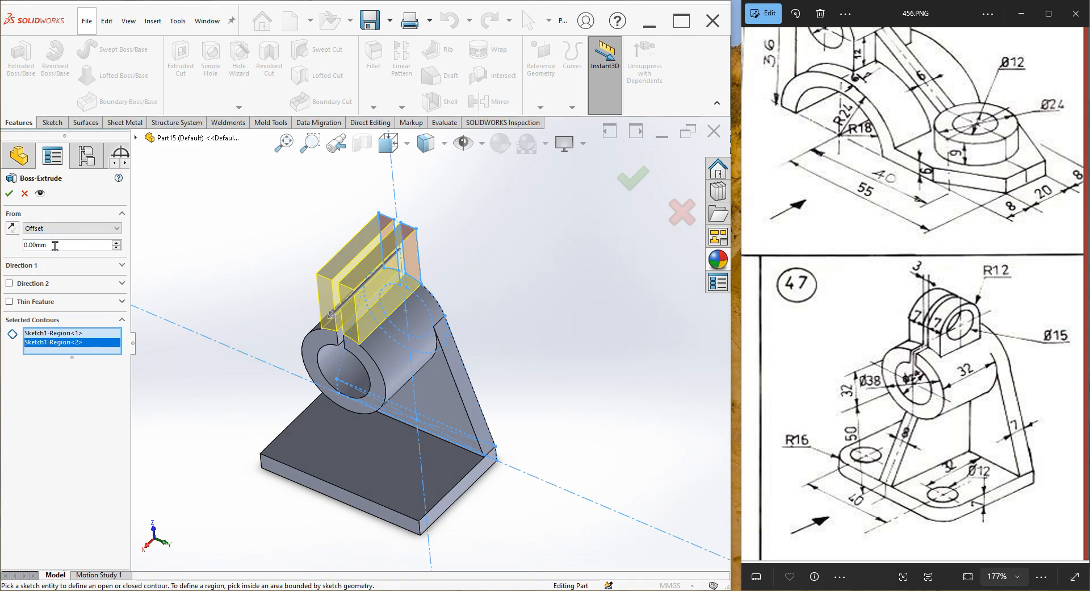
text(7.5)
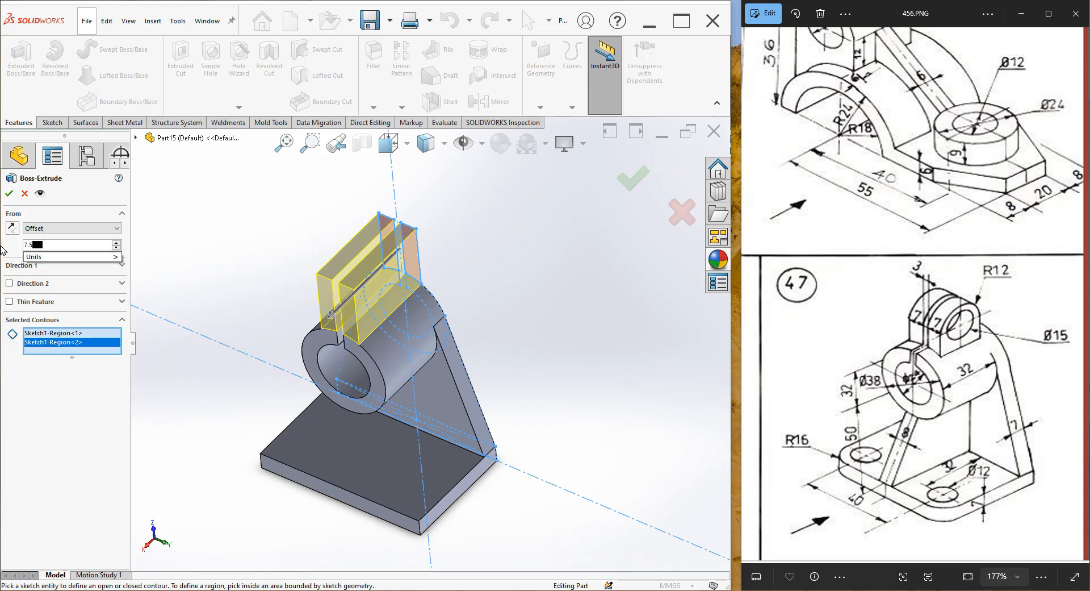
key(Return)
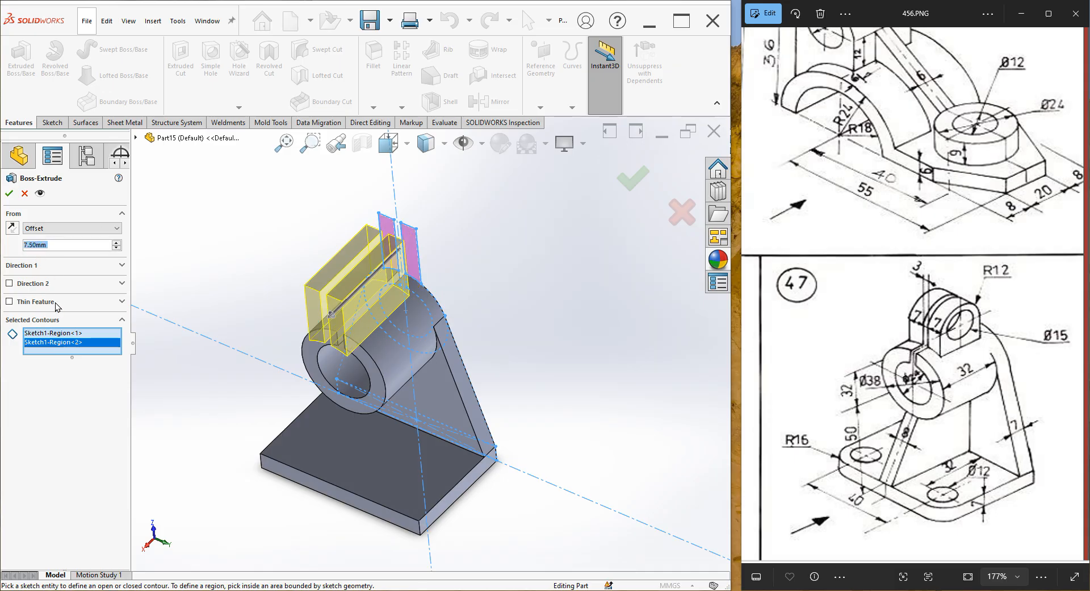
- Set the lugs' blind extrusion depth to 24 mm with merged result and finish the feature
click(45, 265)
double_click(60, 319)
text(24)
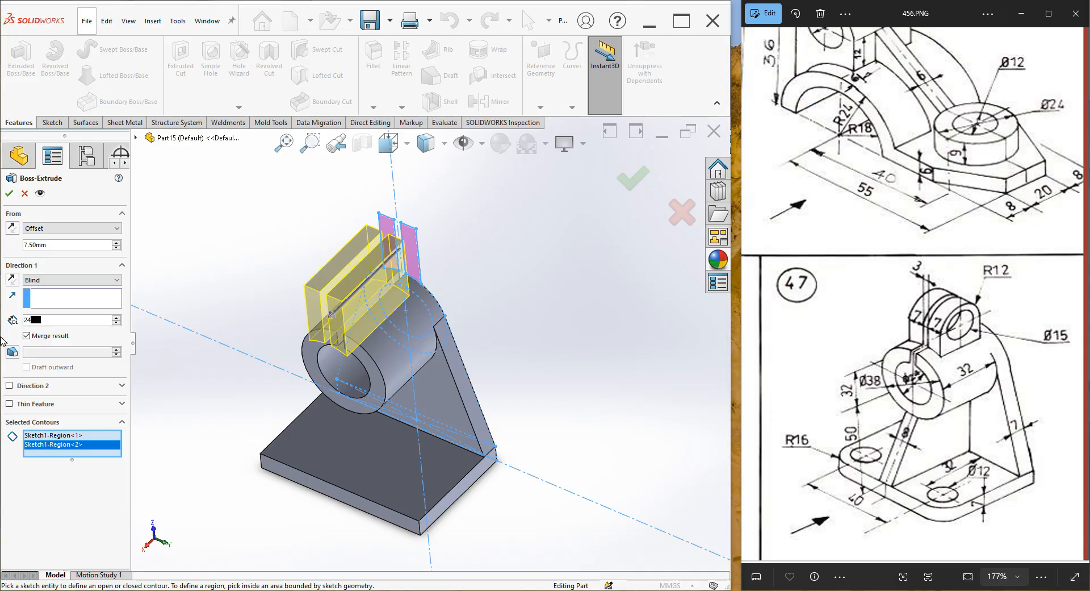
key(Return)
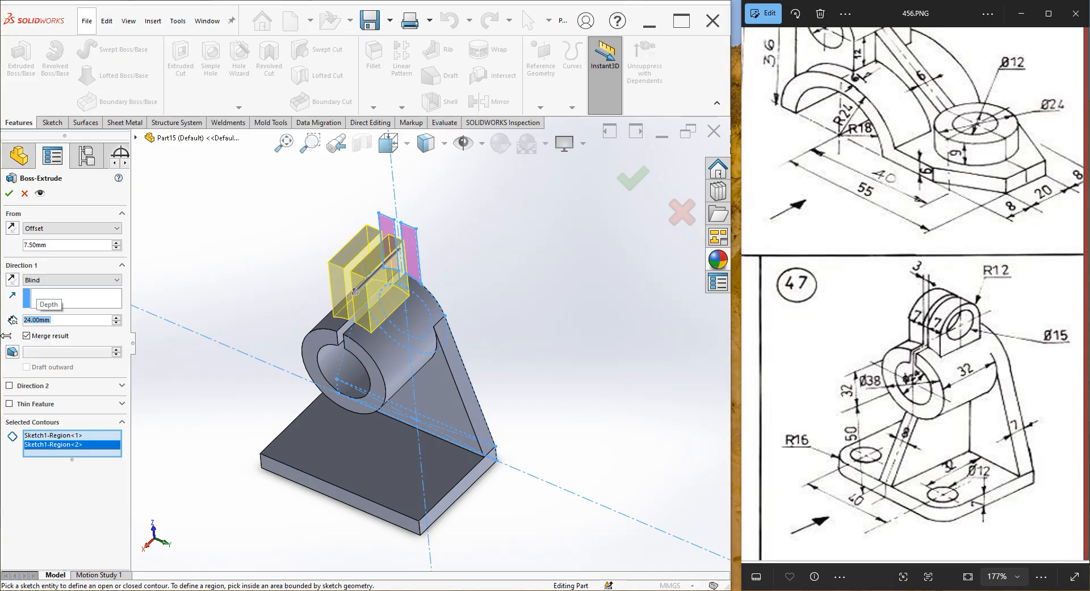
click(9, 194)
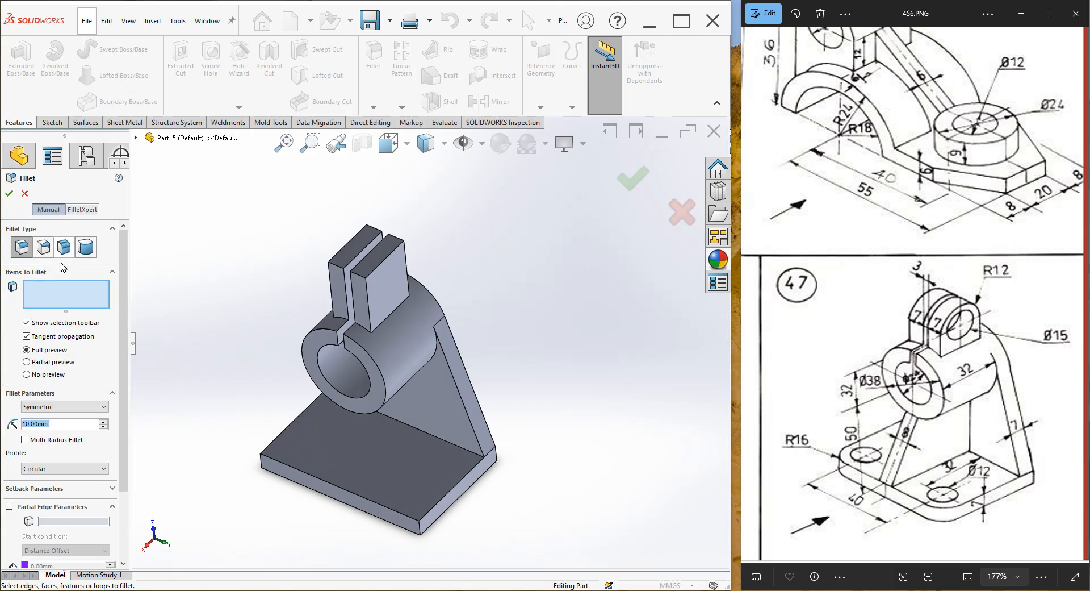
- Round the top of the first lug with a full round fillet, using its top as centre face and its two narrow ends as side faces
click(85, 247)
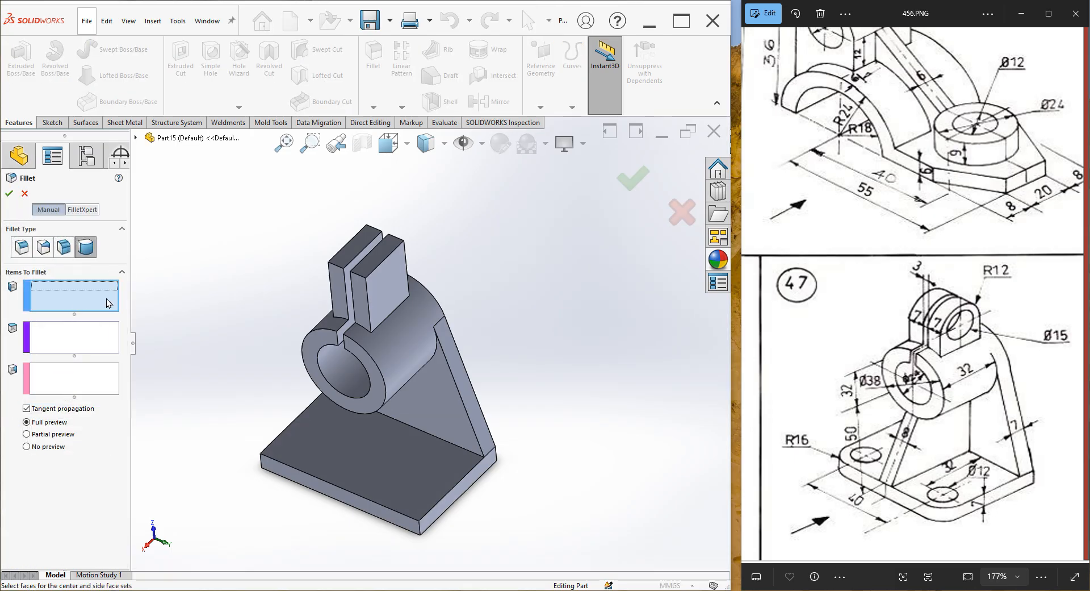
click(365, 295)
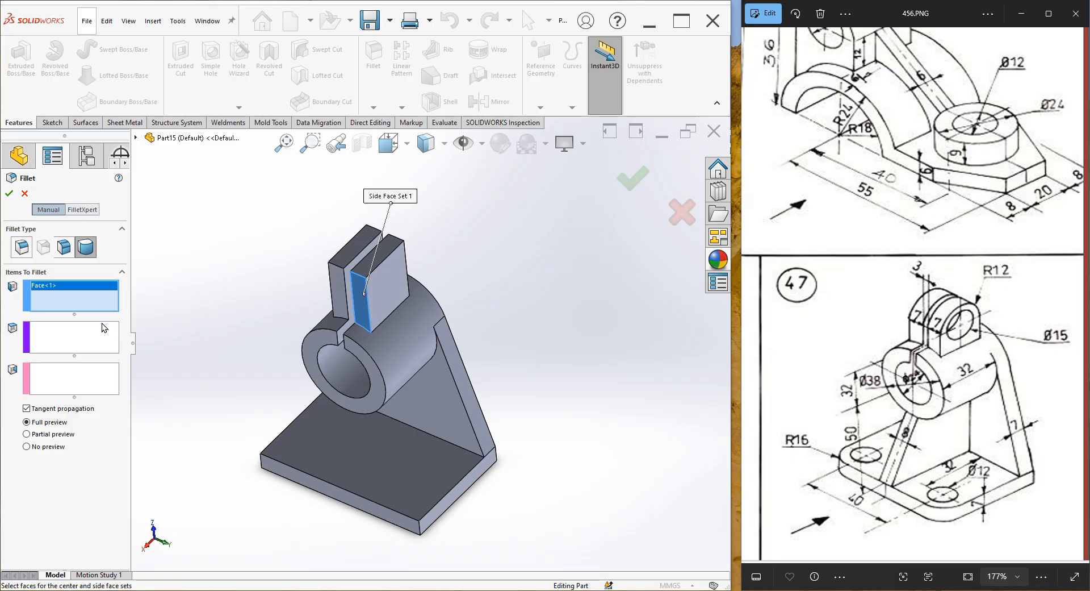
click(93, 337)
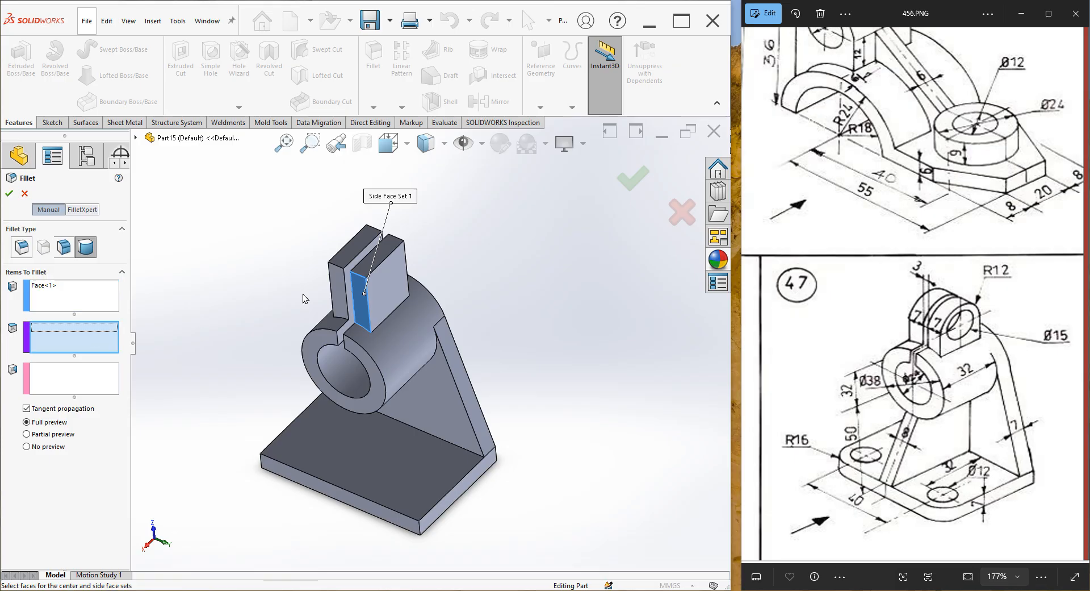
click(392, 253)
click(72, 392)
middle_drag(291, 301, 253, 340)
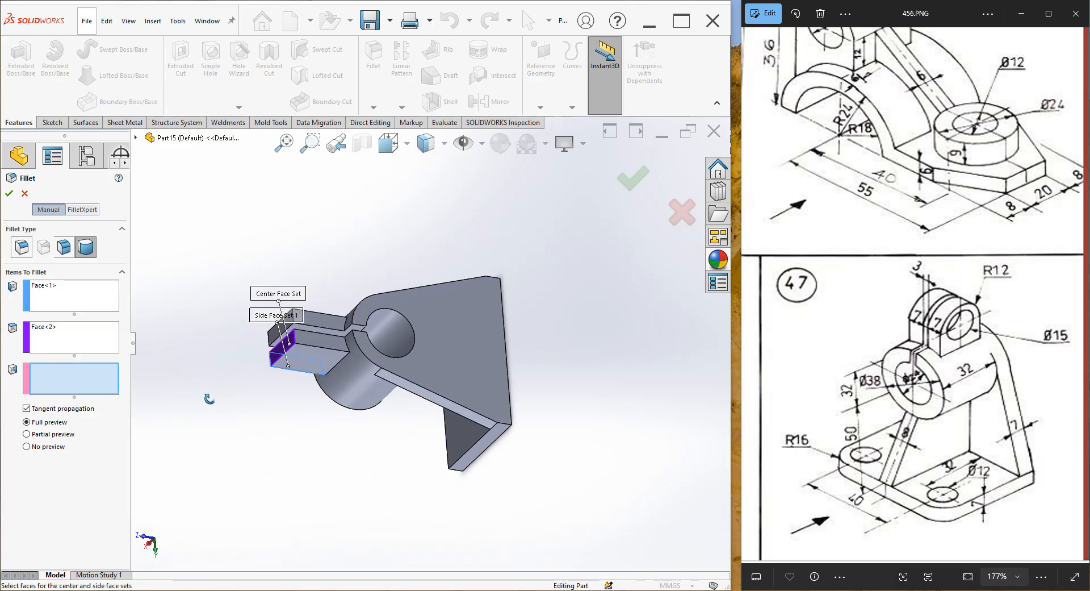
click(325, 343)
click(8, 196)
- Apply a full round fillet to the second lug, using its two narrow ends as side faces and its top as centre face
middle_drag(375, 449, 421, 282)
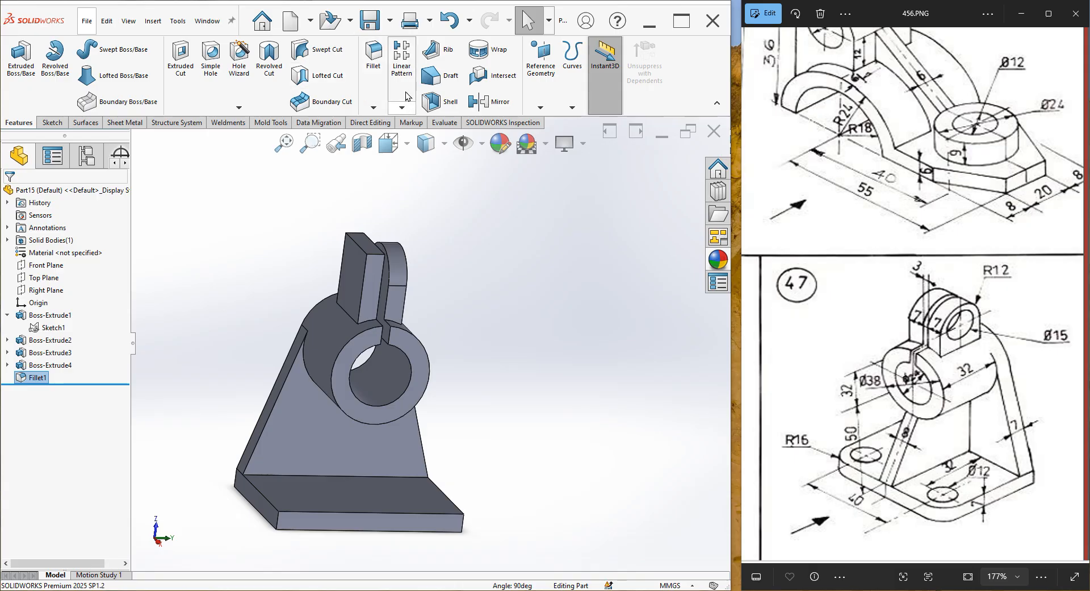
click(369, 282)
key(Return)
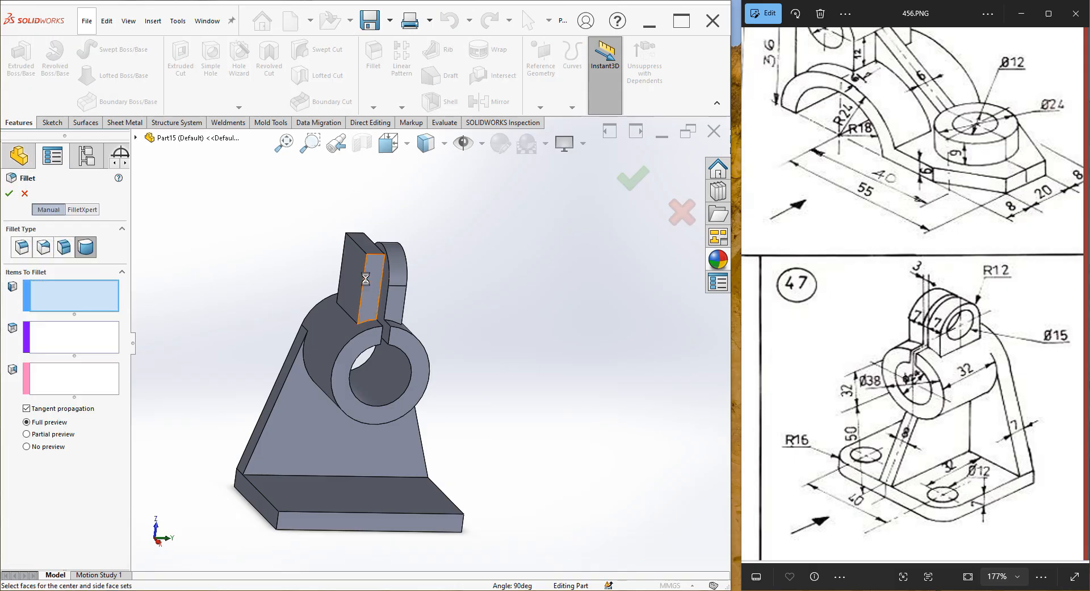
click(80, 338)
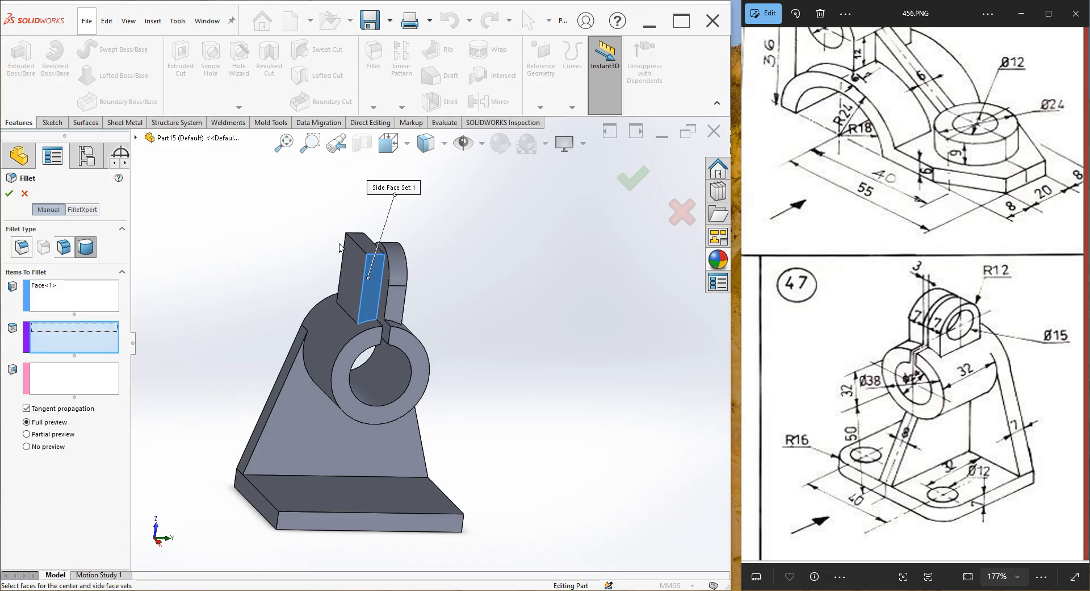
click(356, 239)
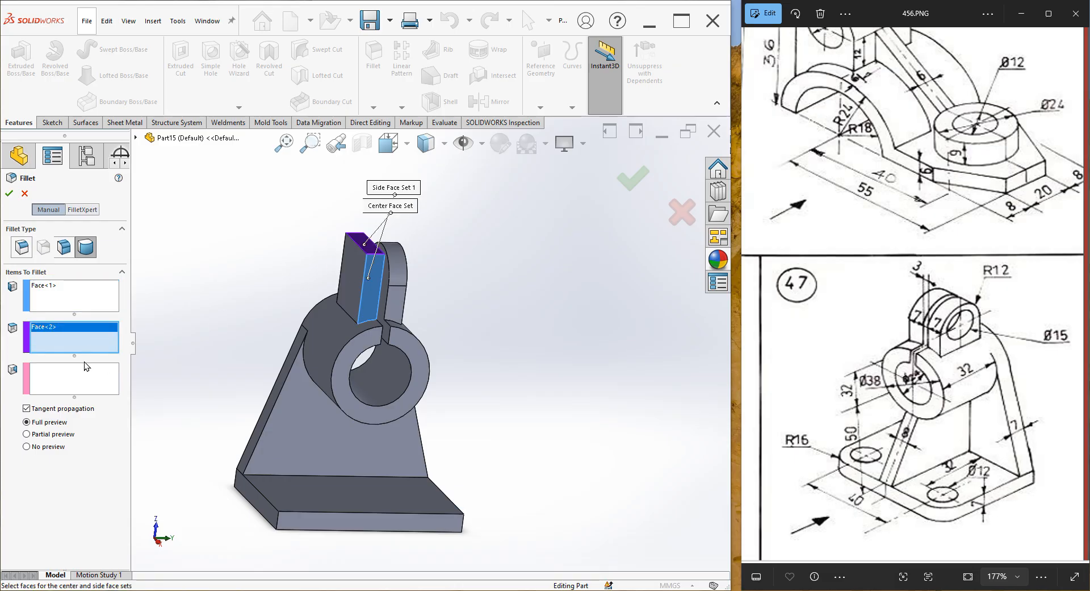
click(87, 365)
middle_drag(283, 300, 465, 477)
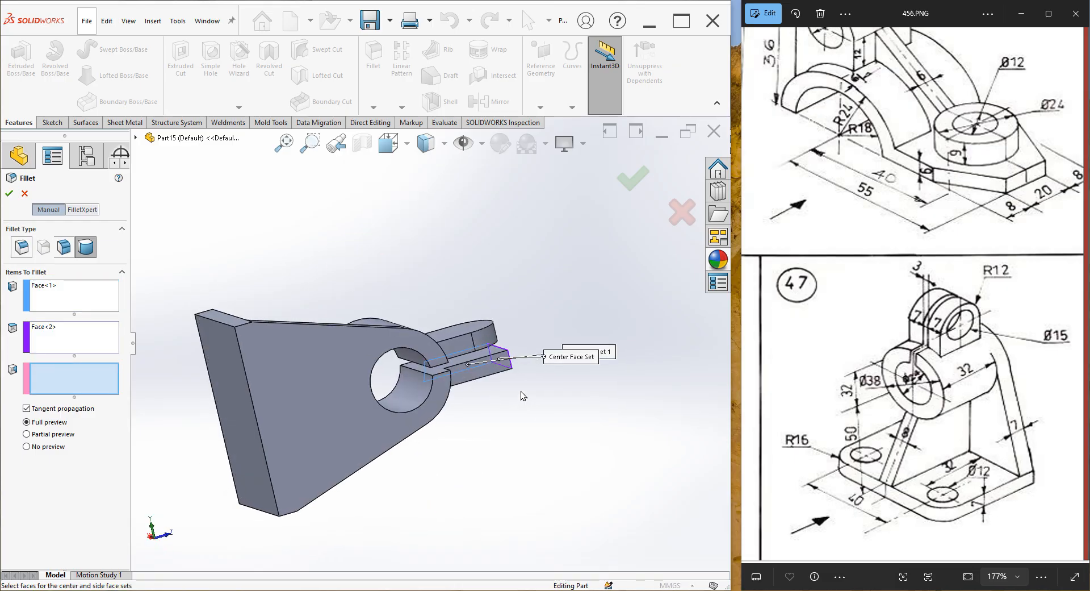
click(498, 372)
middle_drag(499, 372, 6, 252)
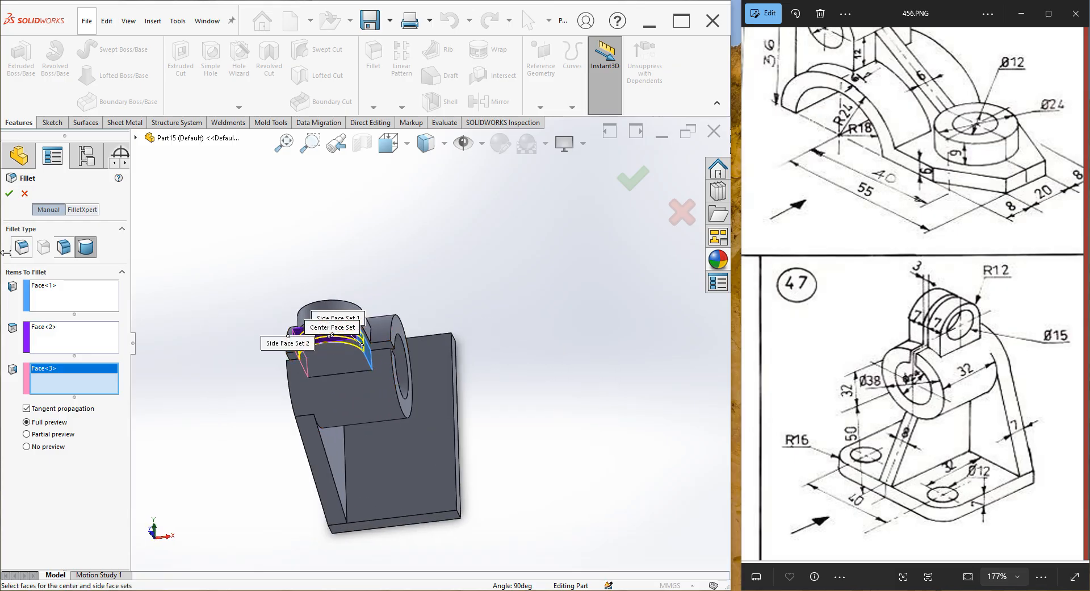
click(8, 193)
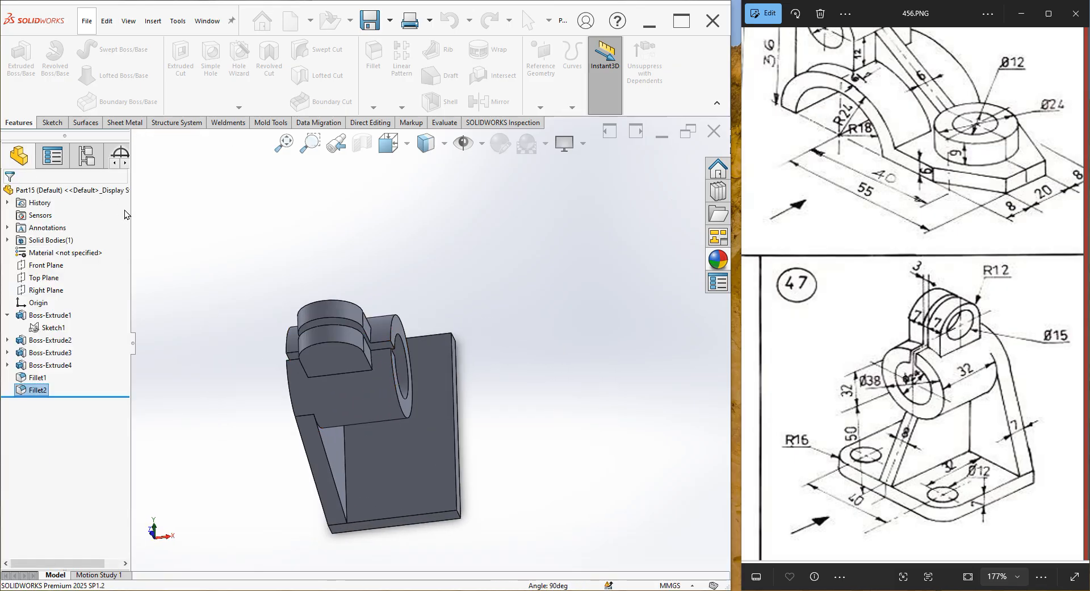
- Sketch a circle of 15 mm radius on the lug's flat outer face, centred on the rounded top's arc
middle_drag(285, 376, 457, 243)
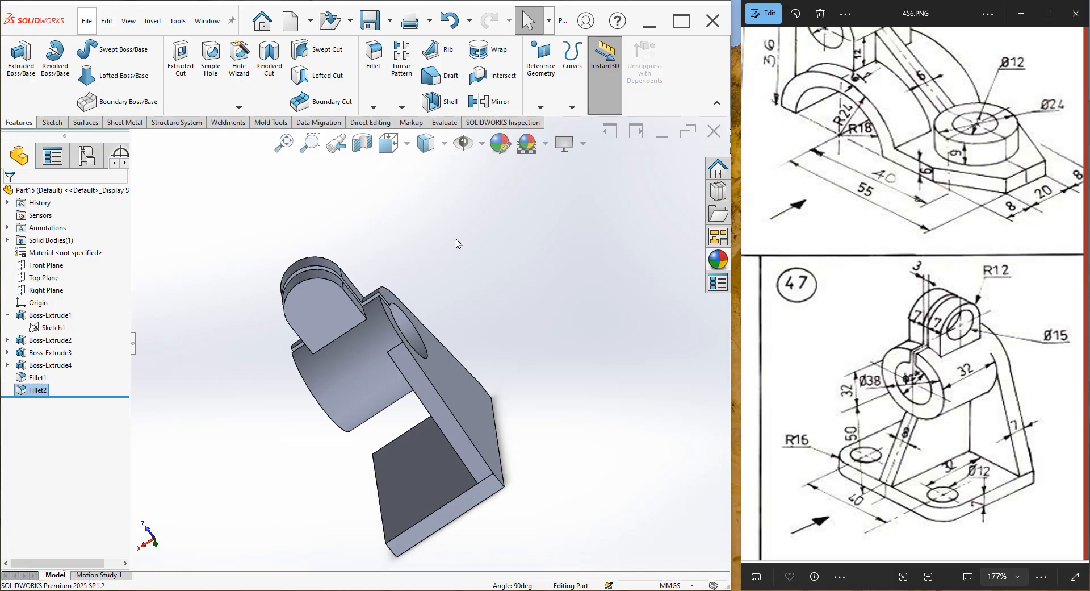
click(328, 304)
click(383, 265)
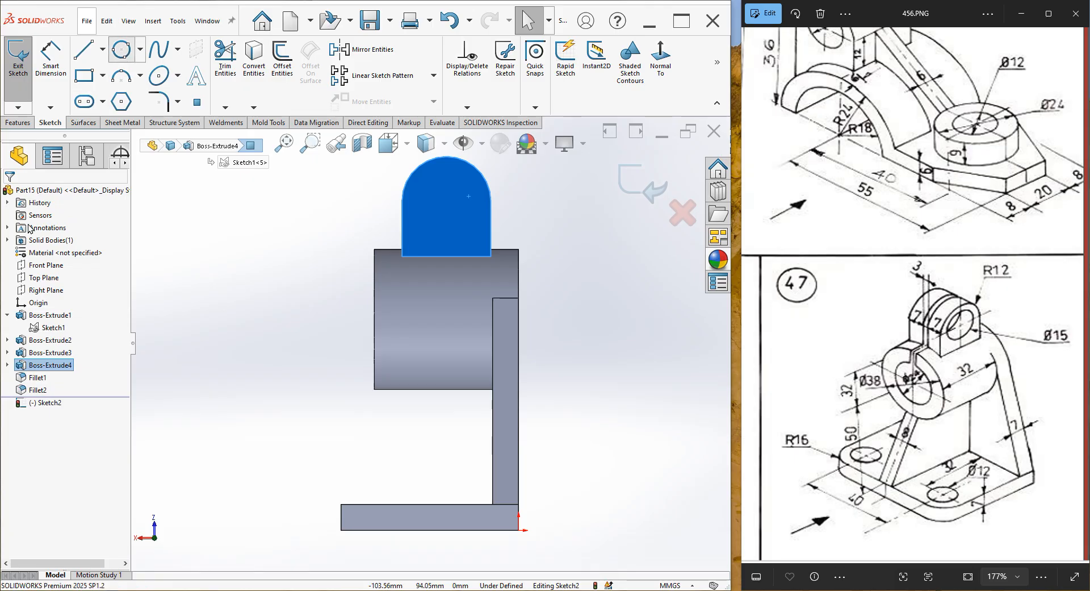
click(121, 50)
click(20, 234)
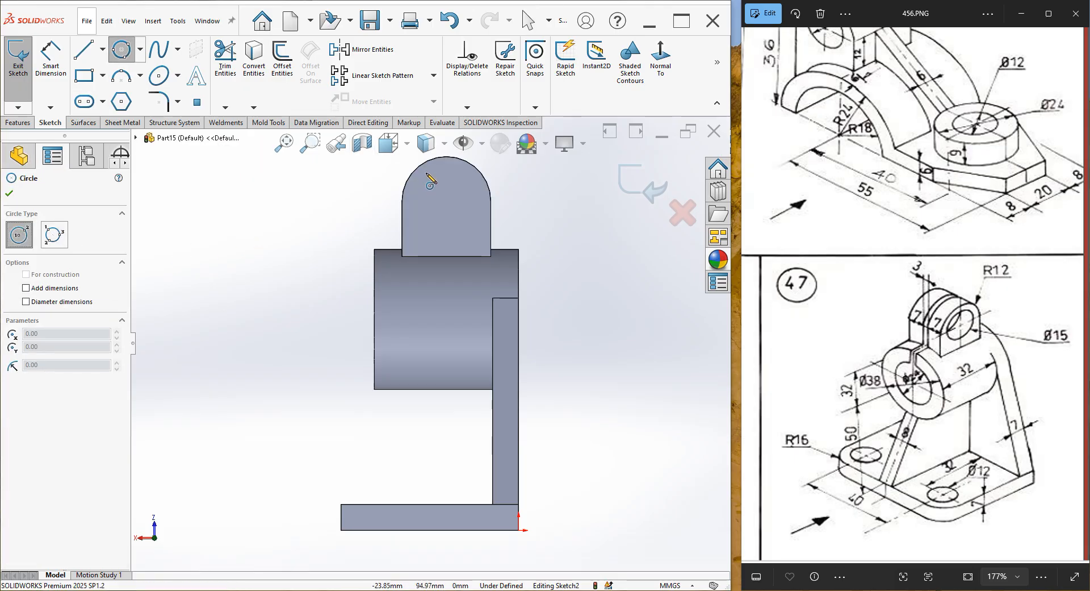
click(446, 200)
text(1)
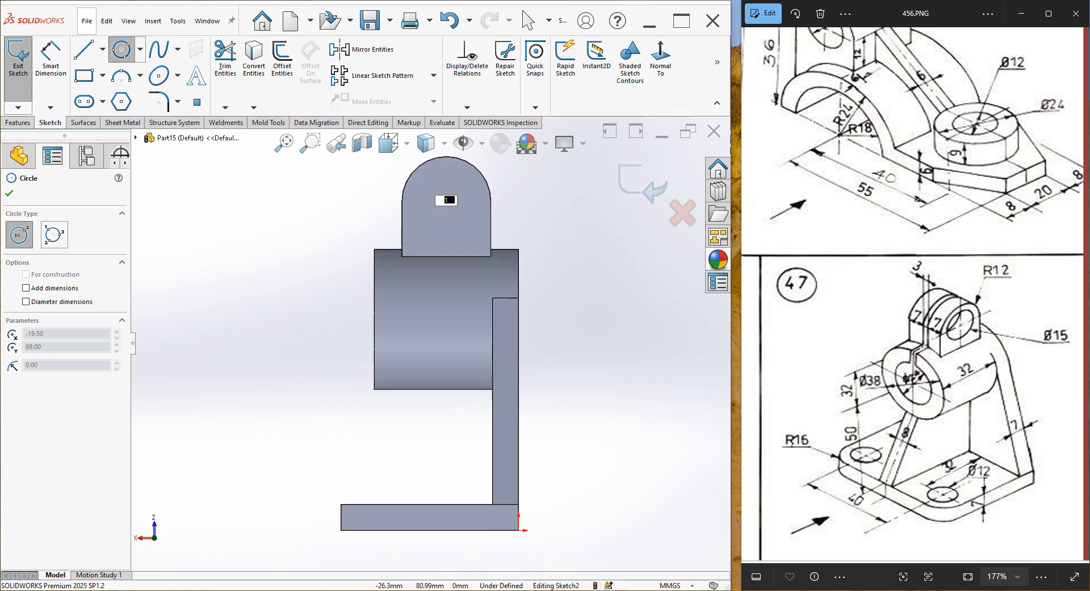
text(5)
key(Return)
- Dimension the lug circle's diameter and set it to 15 mm
click(50, 57)
key(f)
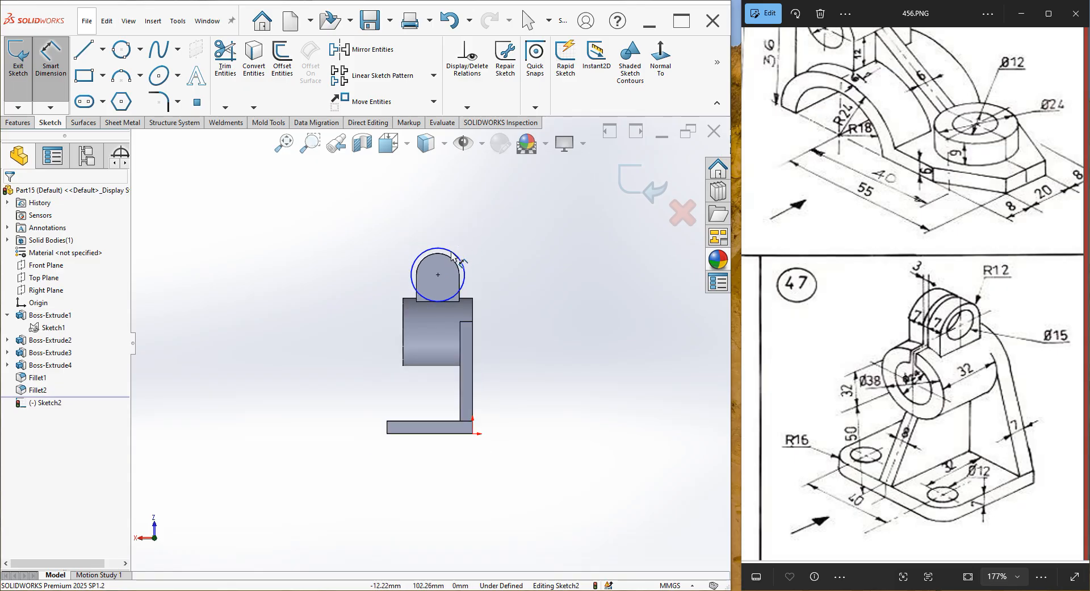
click(453, 253)
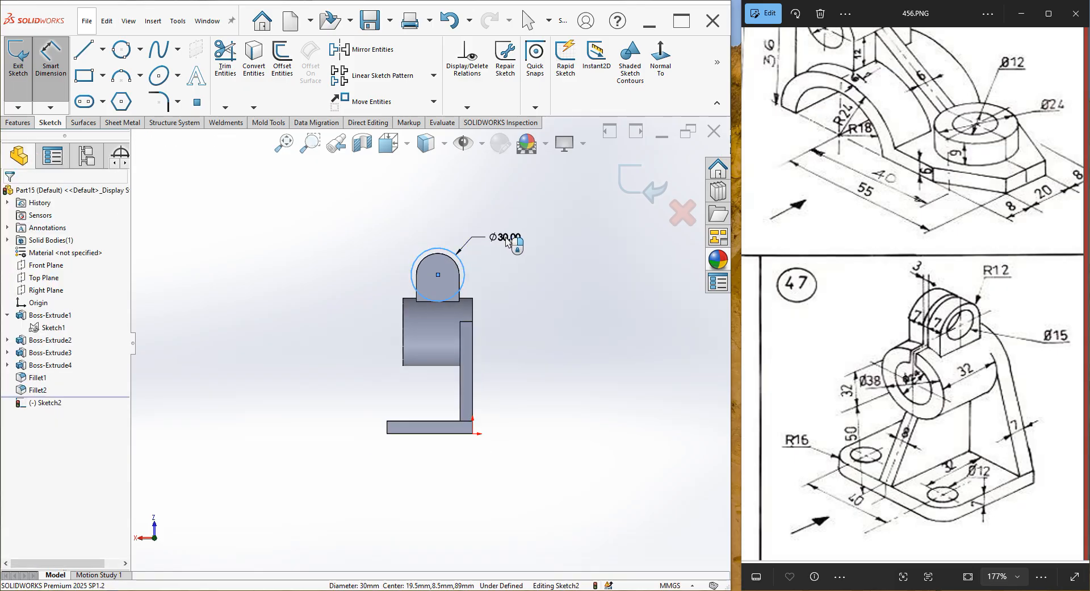
click(507, 241)
text(15)
key(Return)
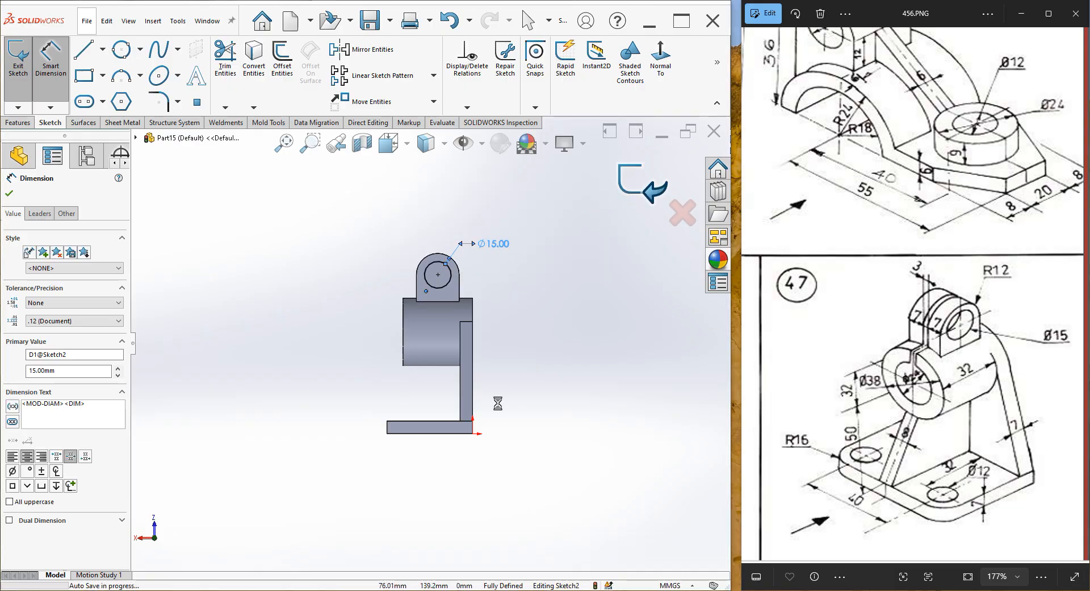
- Extrude-cut the circle through both lugs to a blind depth of 24 mm
mouse_move(428, 373)
middle_down()
mouse_move(489, 379)
mouse_move(431, 439)
middle_up()
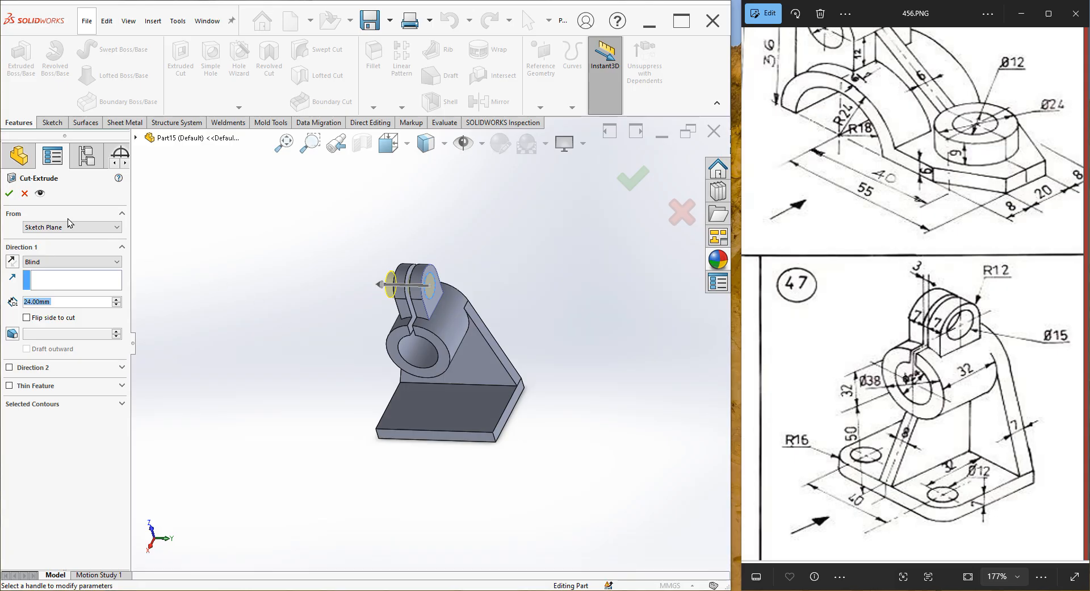
click(11, 192)
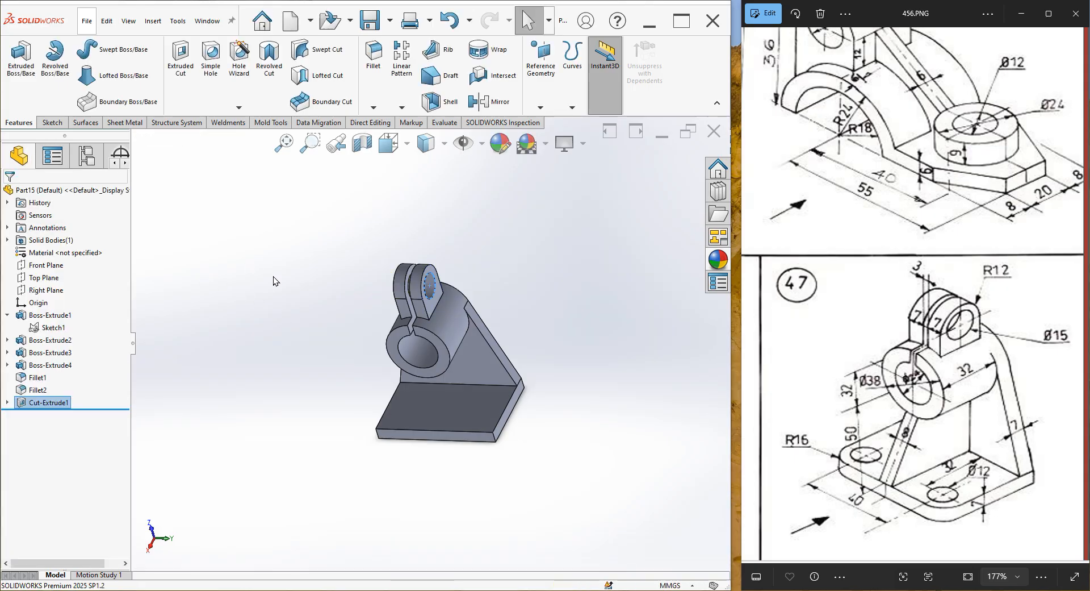
click(369, 316)
- Fillet the base plate's two free vertical corner edges with a symmetric 16 mm radius
mouse_move(370, 316)
middle_down()
mouse_move(401, 301)
mouse_move(387, 282)
mouse_move(384, 304)
middle_up()
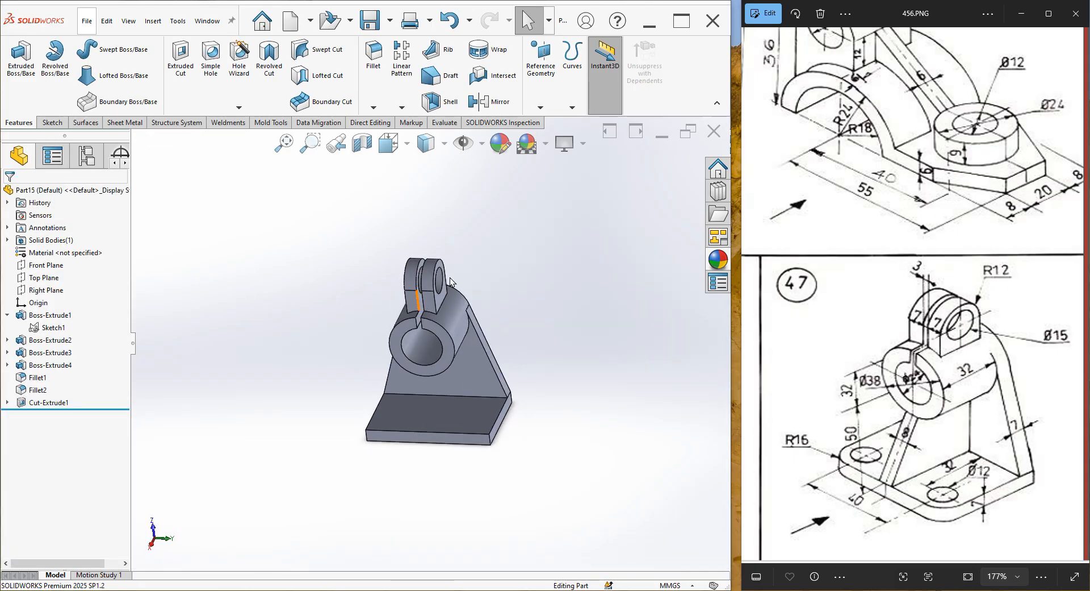
click(376, 70)
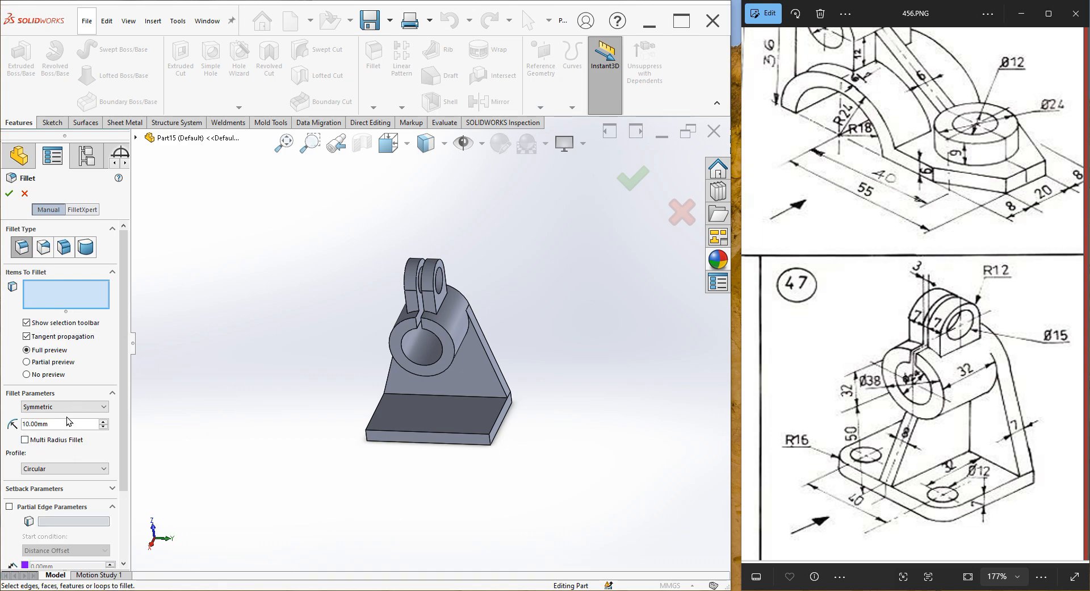
drag(52, 423, 8, 427)
text(16)
key(Return)
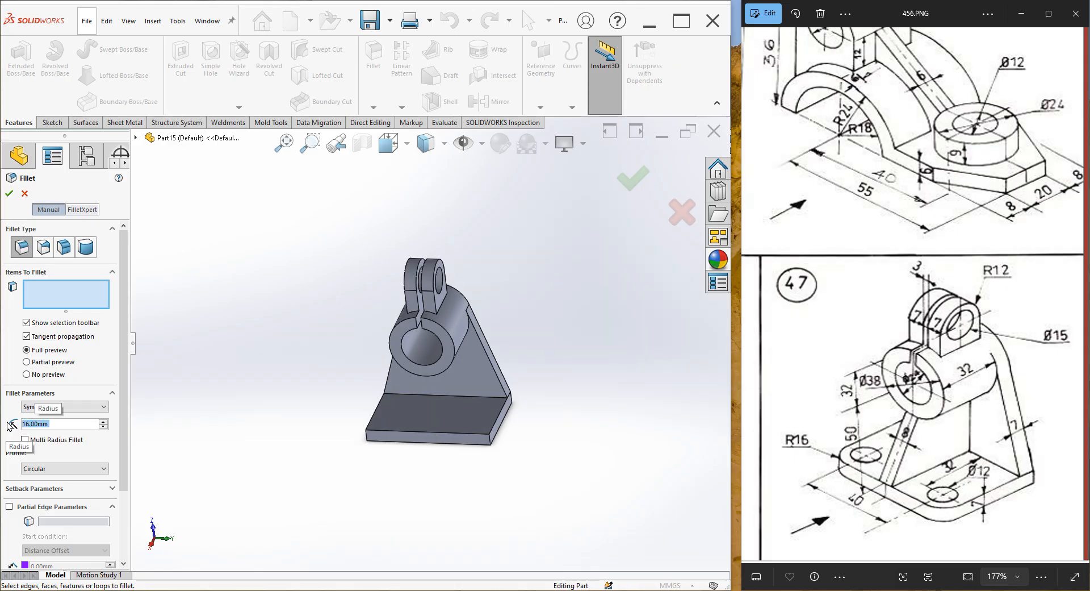
click(490, 439)
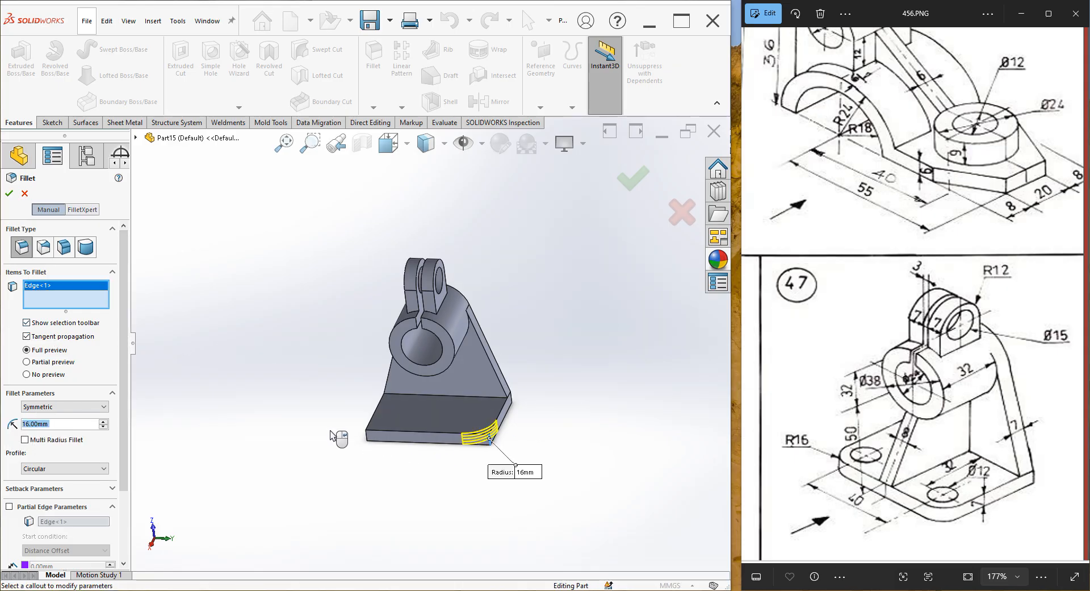
click(371, 436)
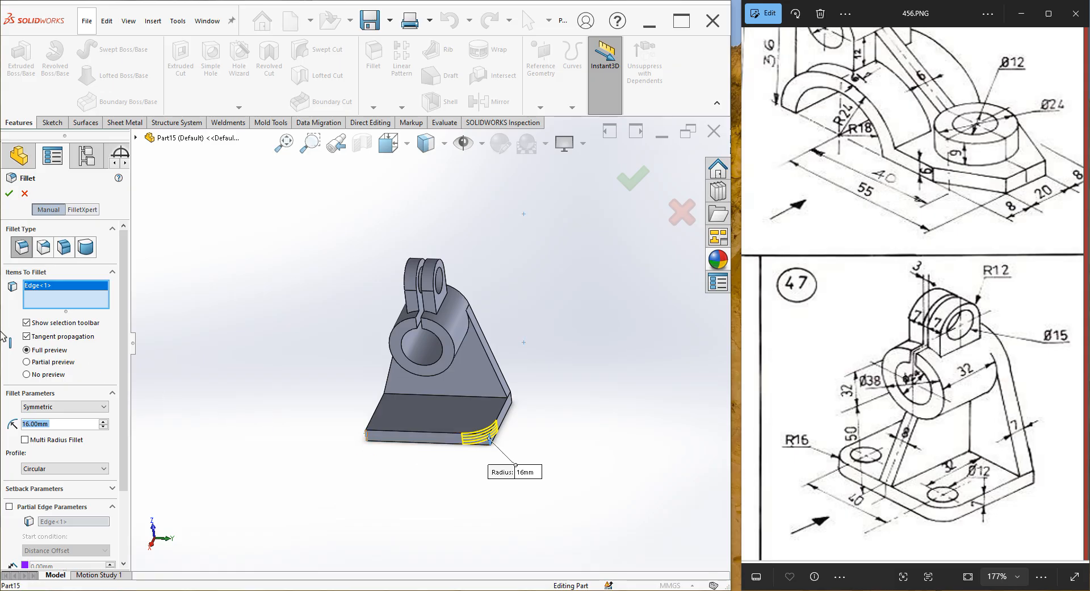
click(13, 193)
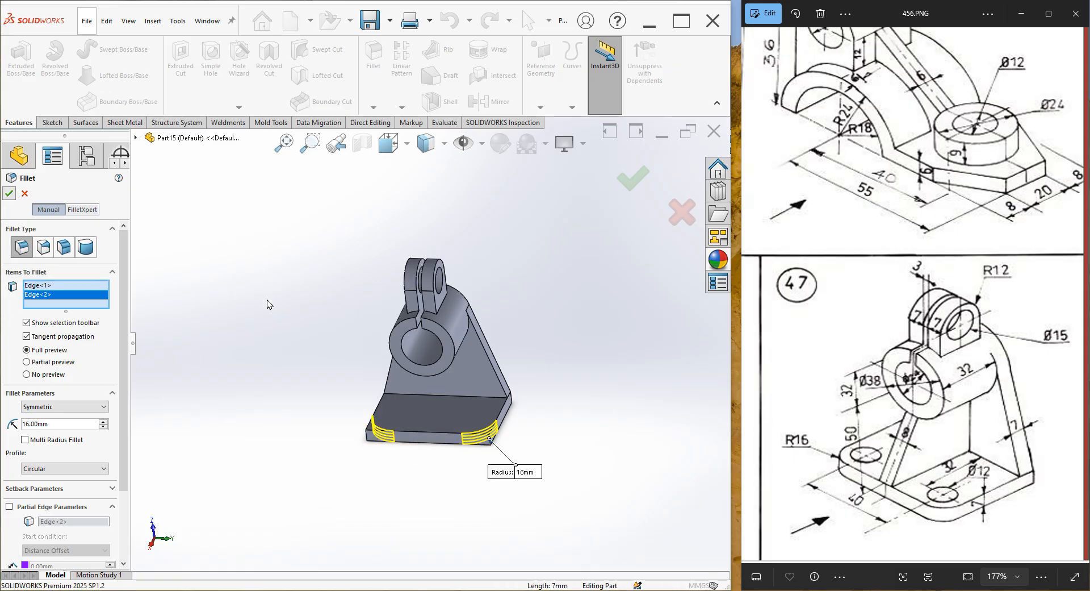
middle_drag(299, 302, 328, 324)
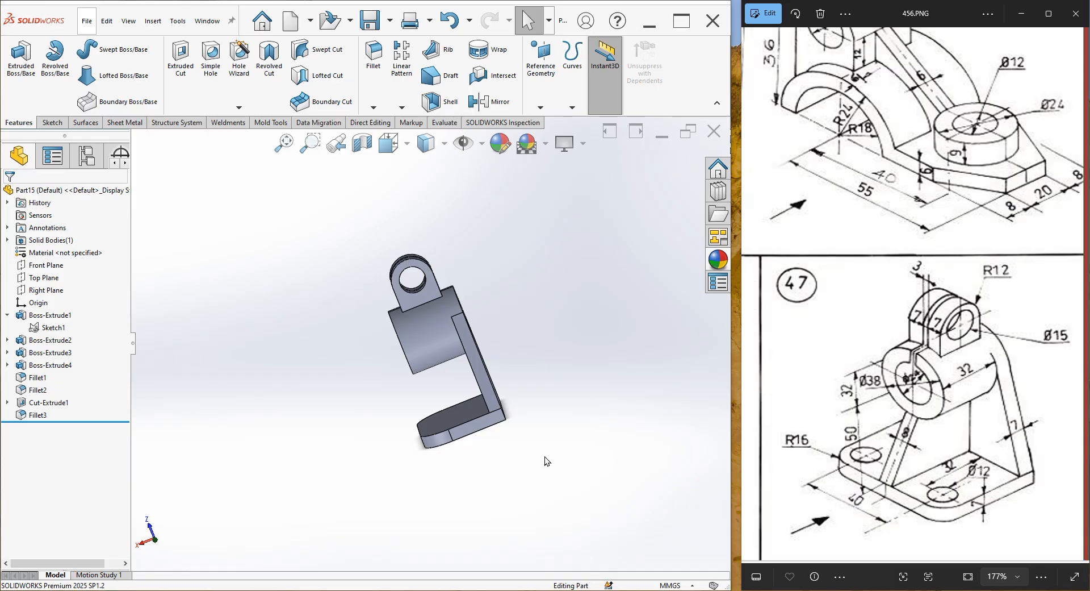
mouse_move(545, 456)
middle_down()
mouse_move(499, 445)
mouse_move(528, 460)
middle_up()
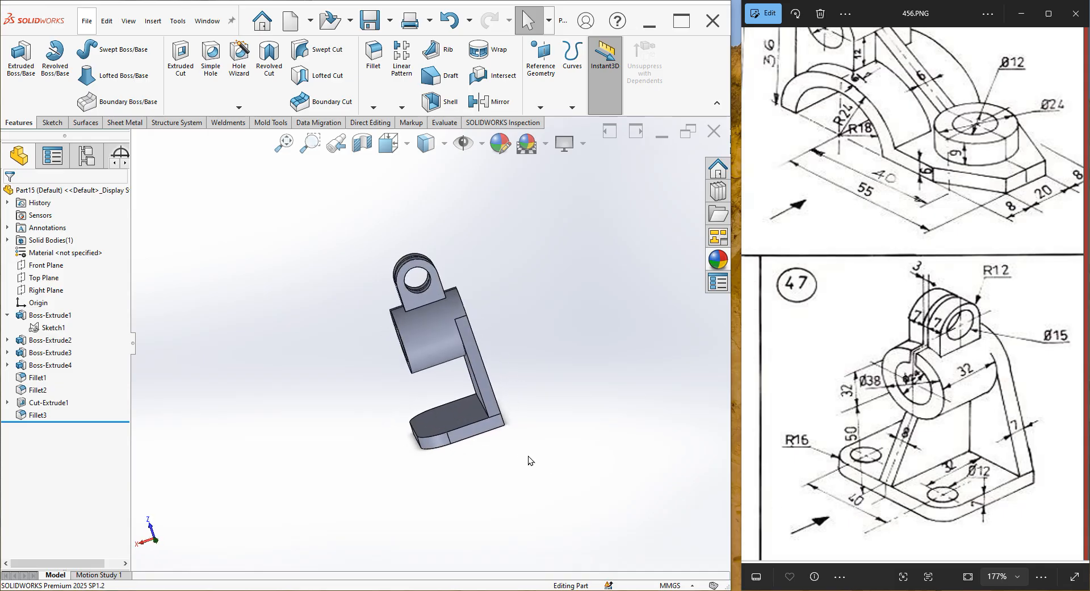
- Sketch a line on the Right Plane from the boss's lower front corner to the base plate's upper front edge
click(45, 289)
click(58, 271)
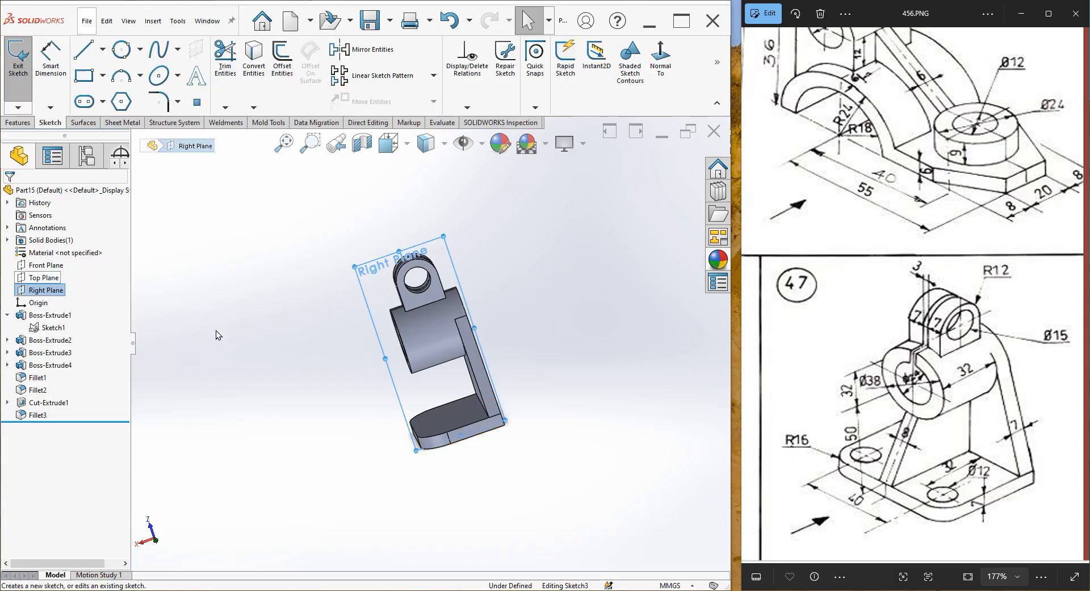
click(84, 51)
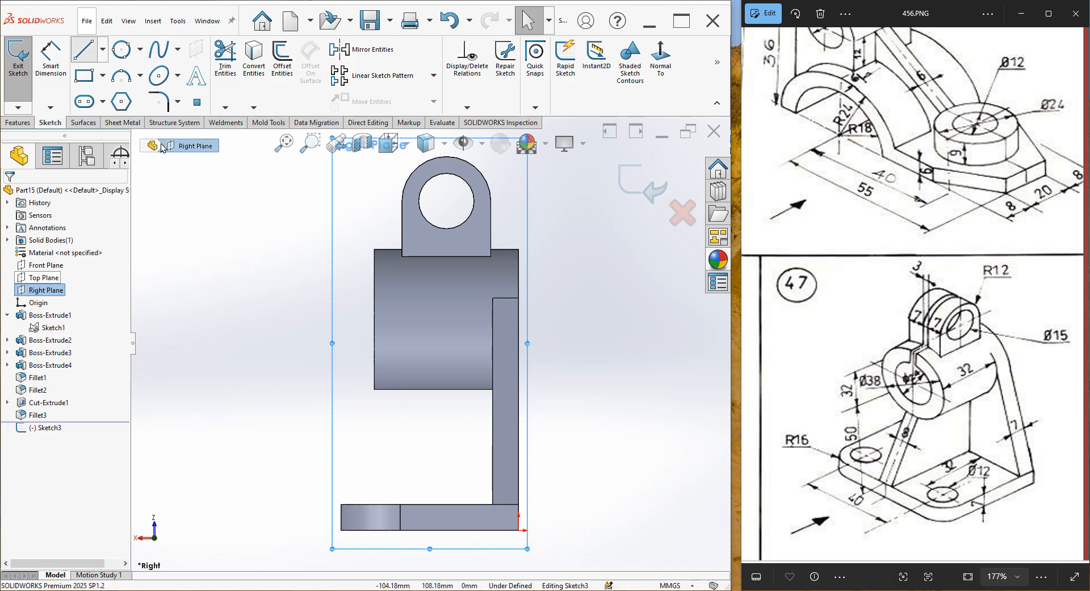
click(374, 389)
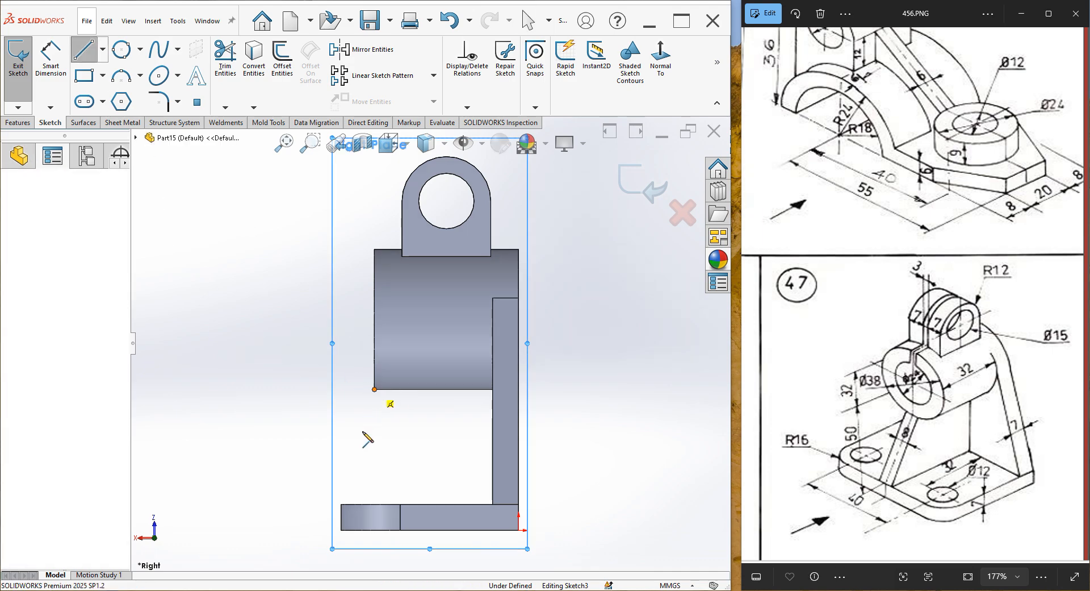
click(340, 504)
right_click(253, 375)
click(275, 381)
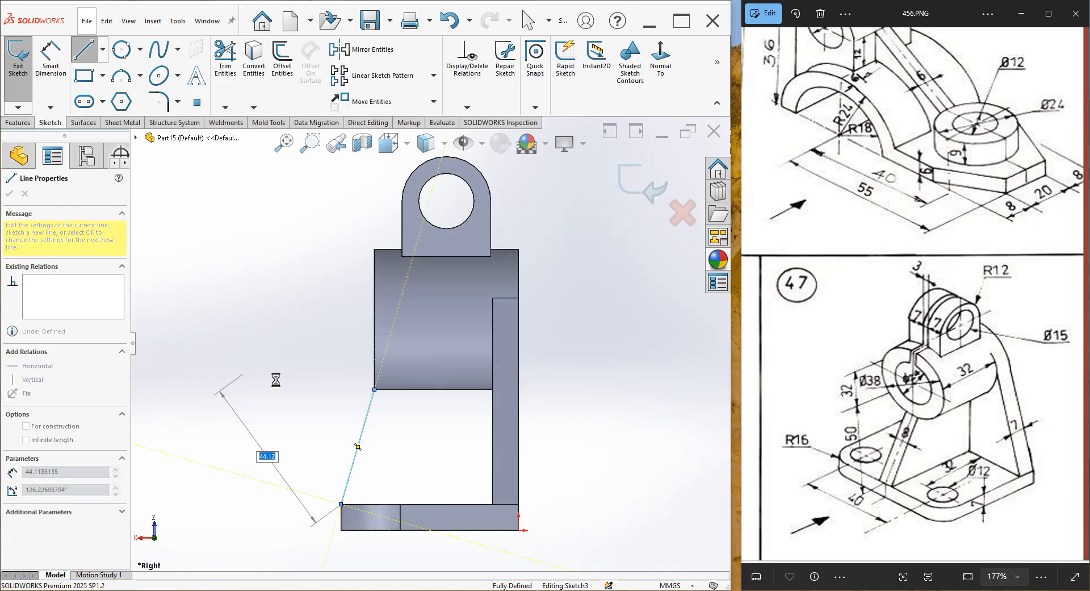
key(ctrl+7)
key(Escape)
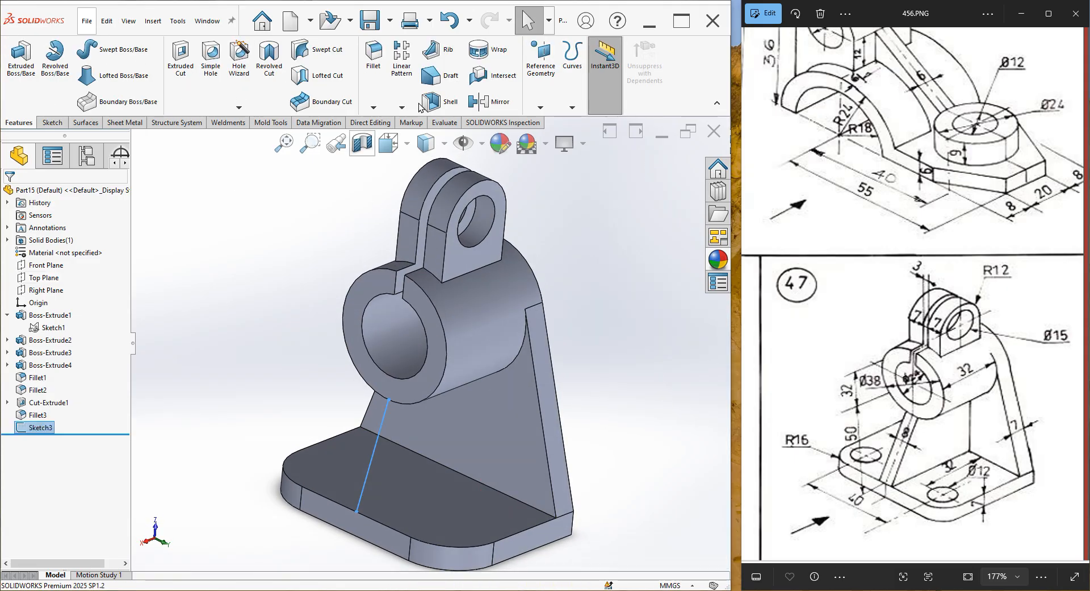
- Create a Rib from the slanted line, 8 mm thick on both sides, with the material side flipped toward the support
click(439, 50)
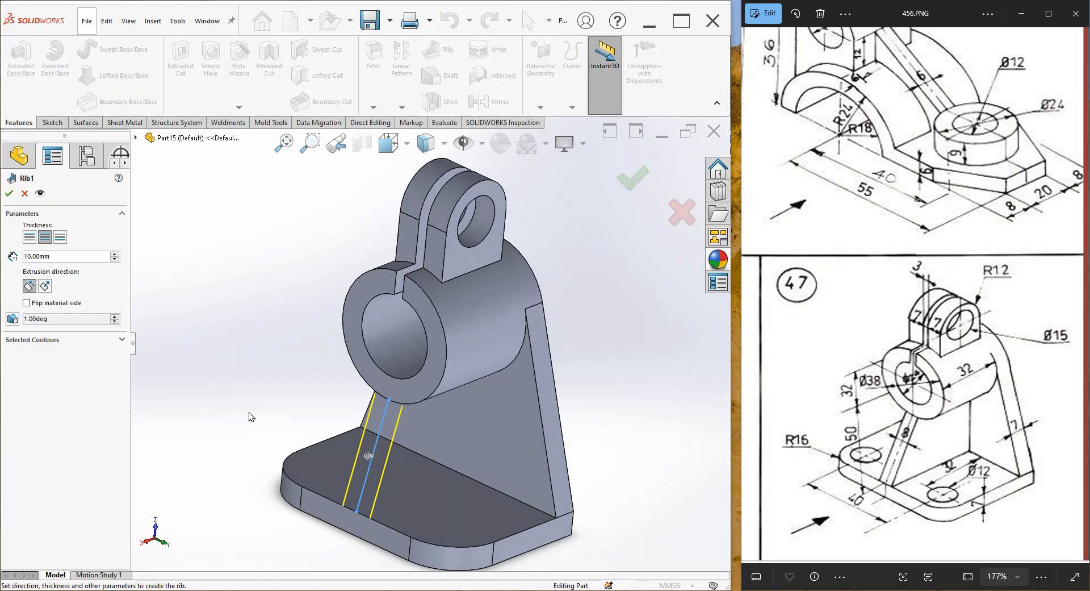
middle_drag(391, 461, 443, 470)
click(262, 415)
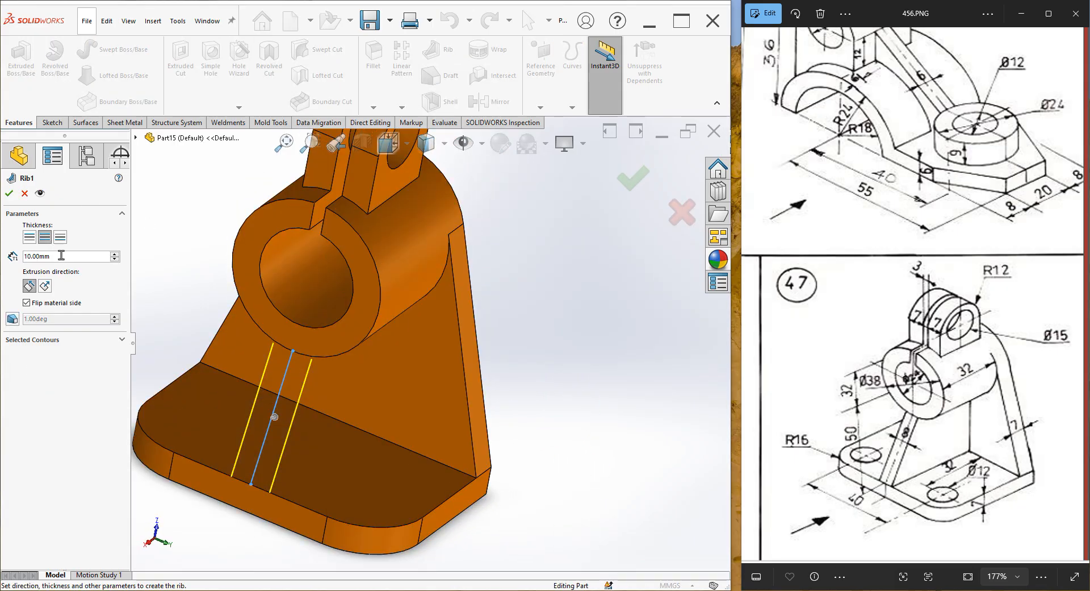
text(8)
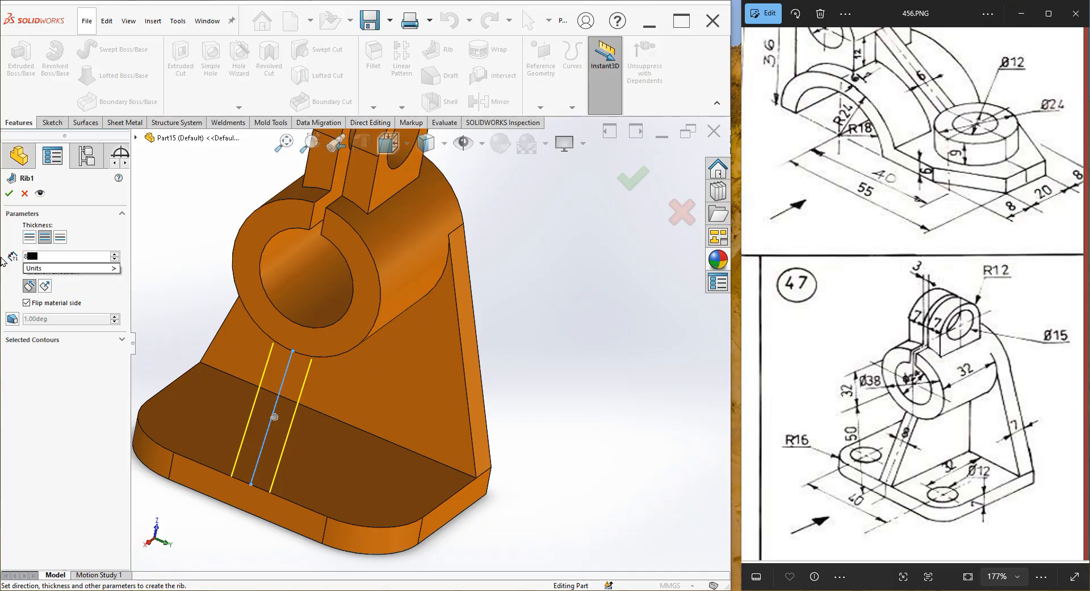
key(Return)
click(8, 193)
scroll(245, 325, up, 3)
middle_drag(253, 336, 236, 366)
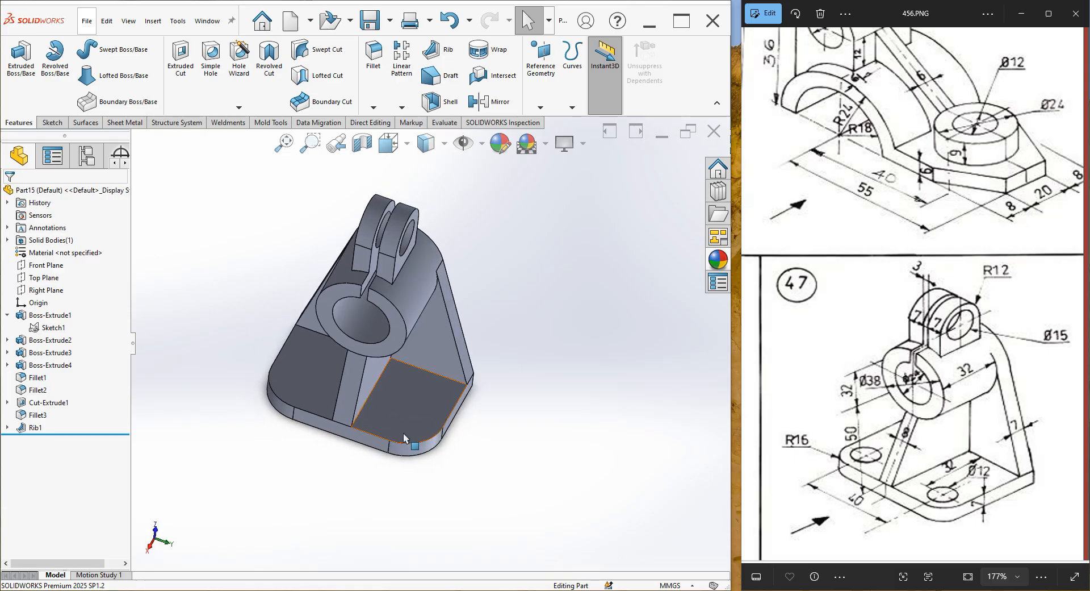
- Sketch two circles of about 6 mm radius on the base plate's top face, centred on the two rounded corners' arcs
click(461, 423)
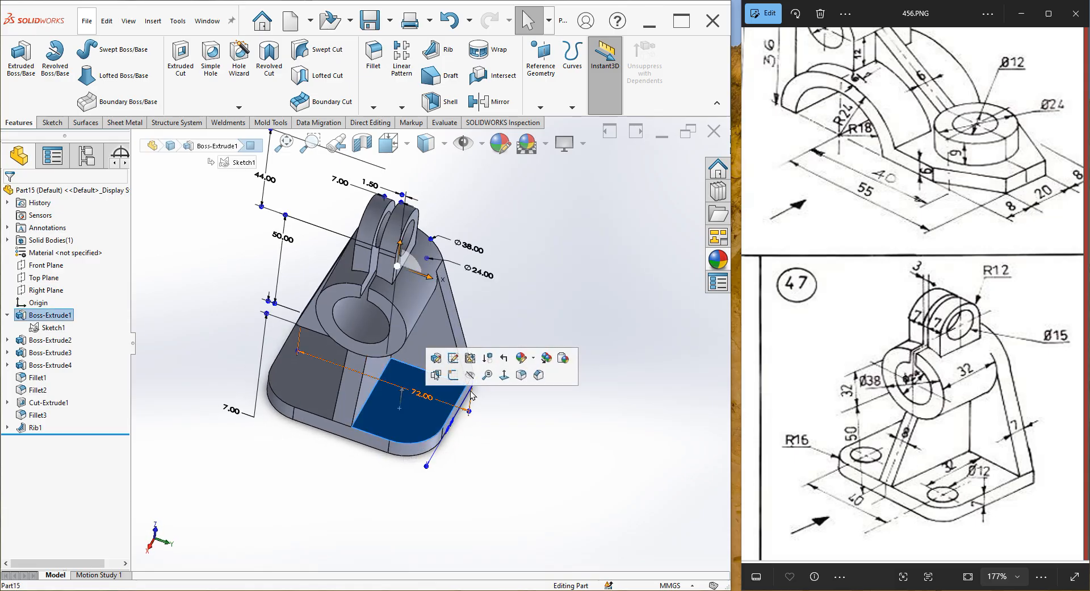
click(571, 399)
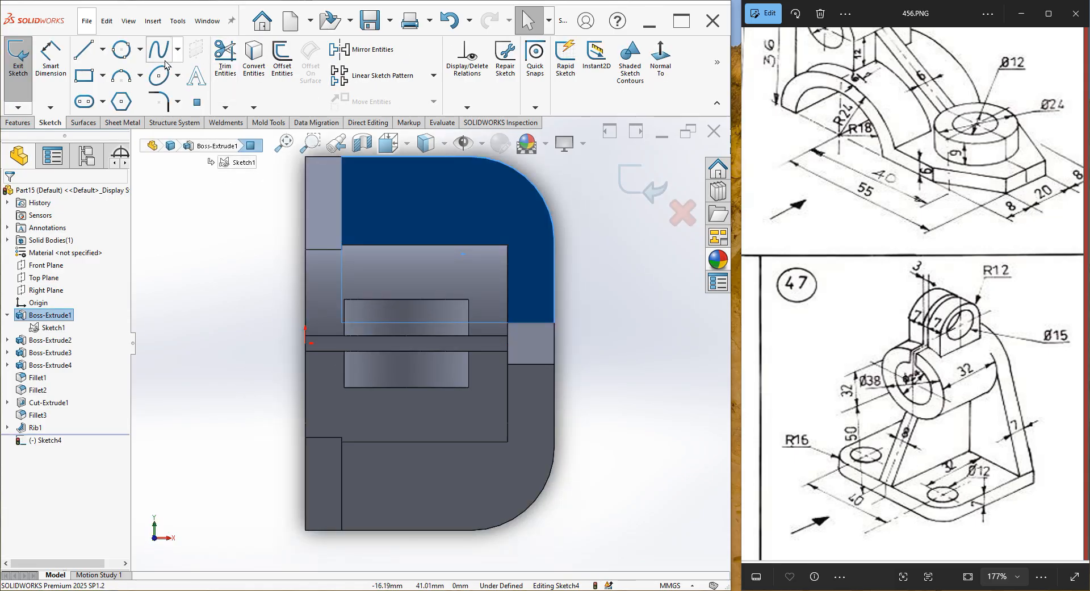
click(121, 50)
click(18, 234)
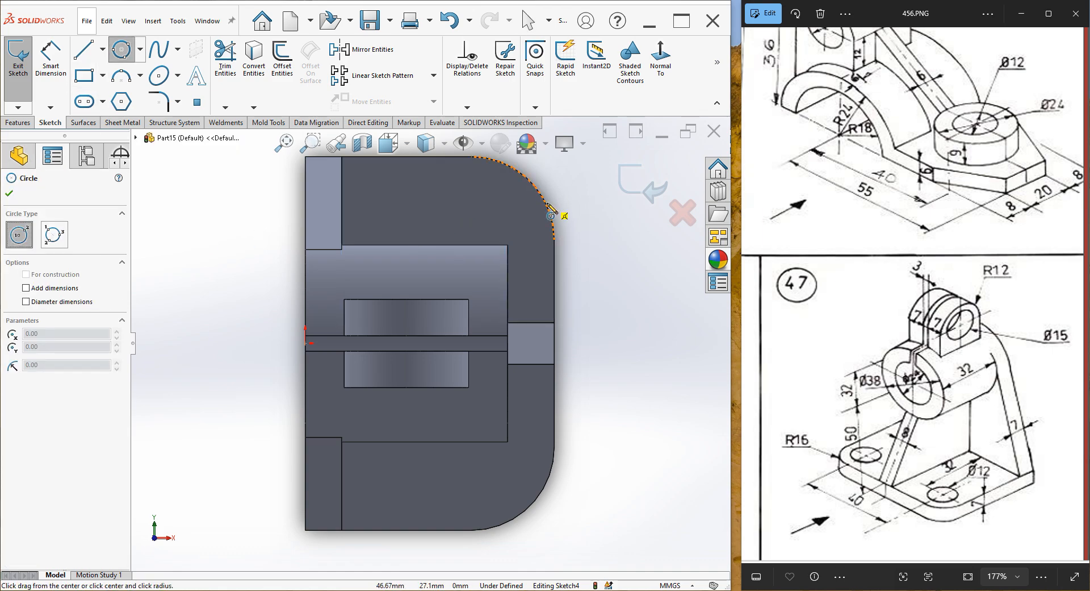
click(471, 239)
click(495, 217)
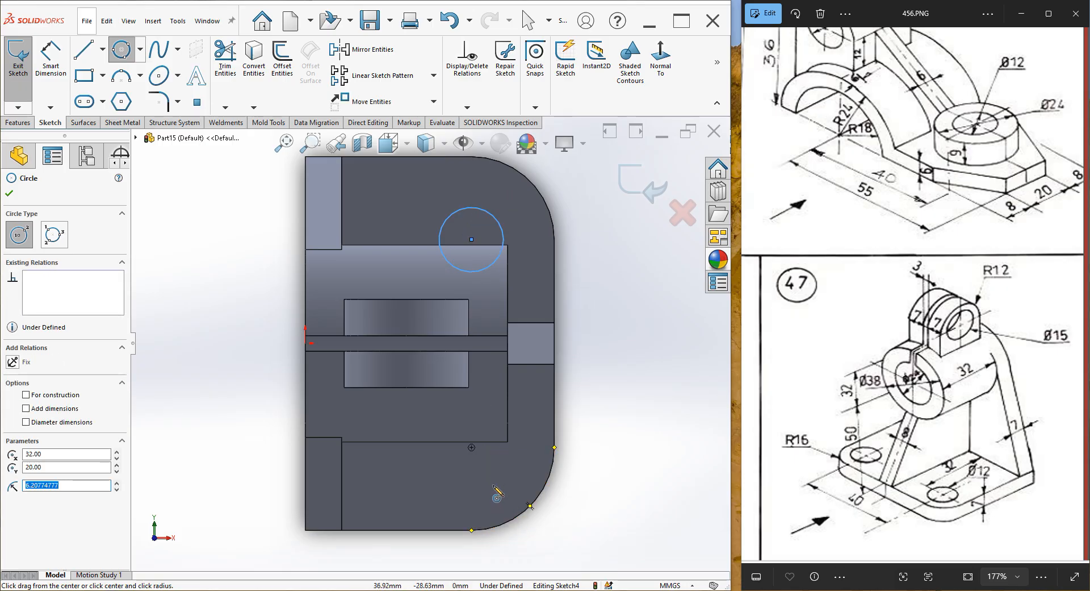
click(471, 447)
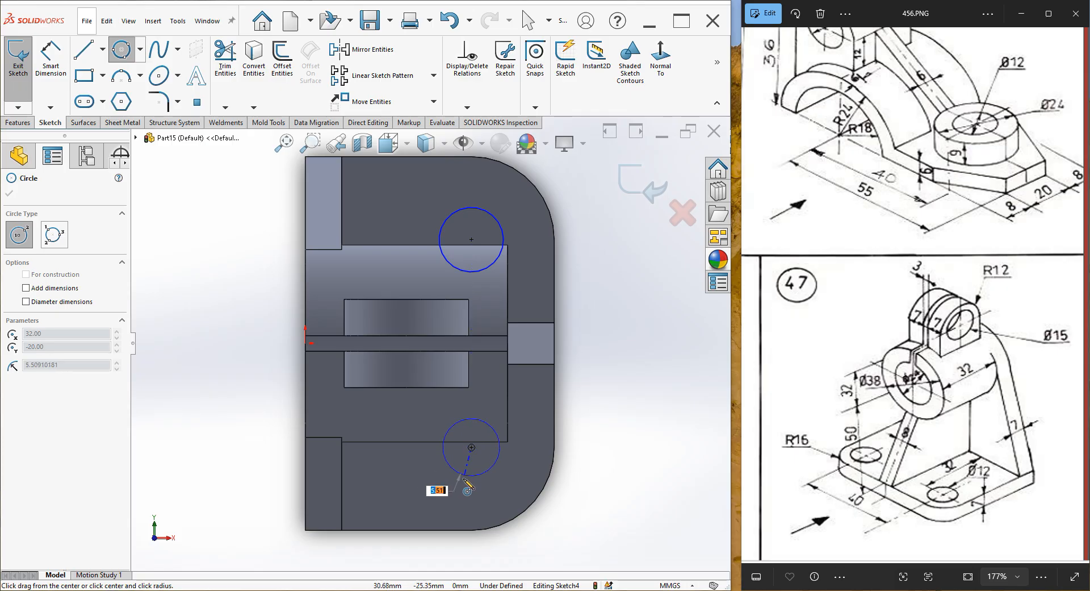
click(457, 474)
- Select both base circles and give them an Equal relation
scroll(546, 423, up, 5)
right_click(557, 193)
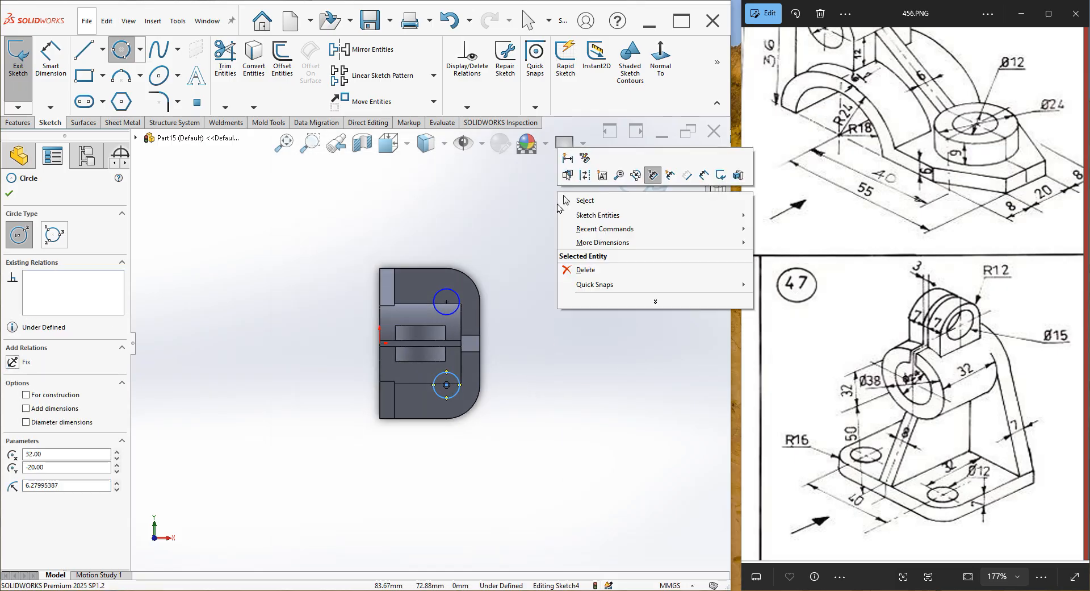
click(572, 200)
drag(534, 207, 387, 476)
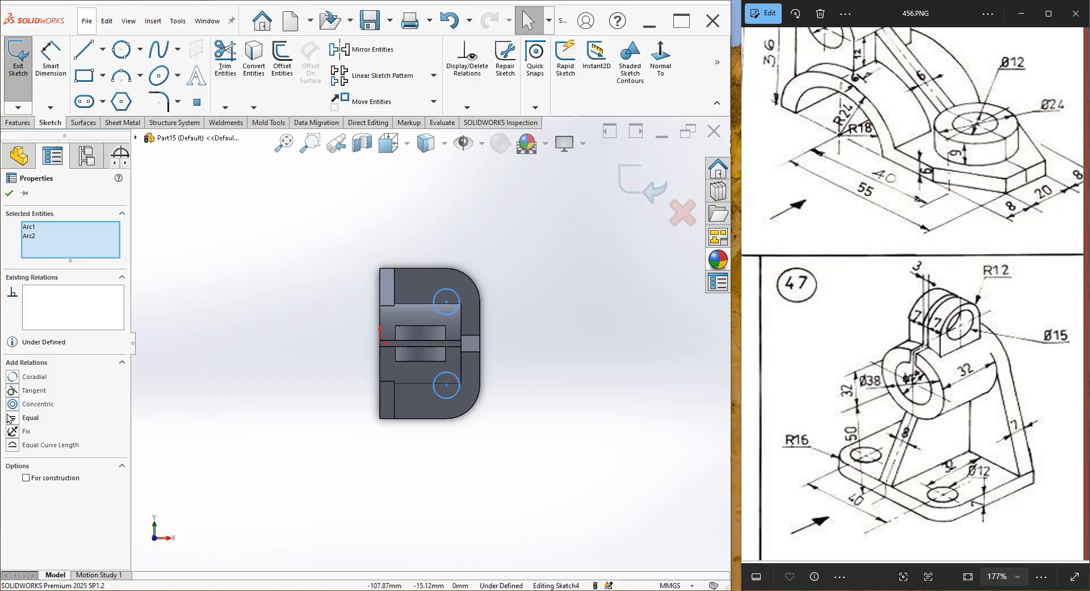
click(14, 192)
- Dimension one base circle's diameter and set it to 12 mm
click(51, 57)
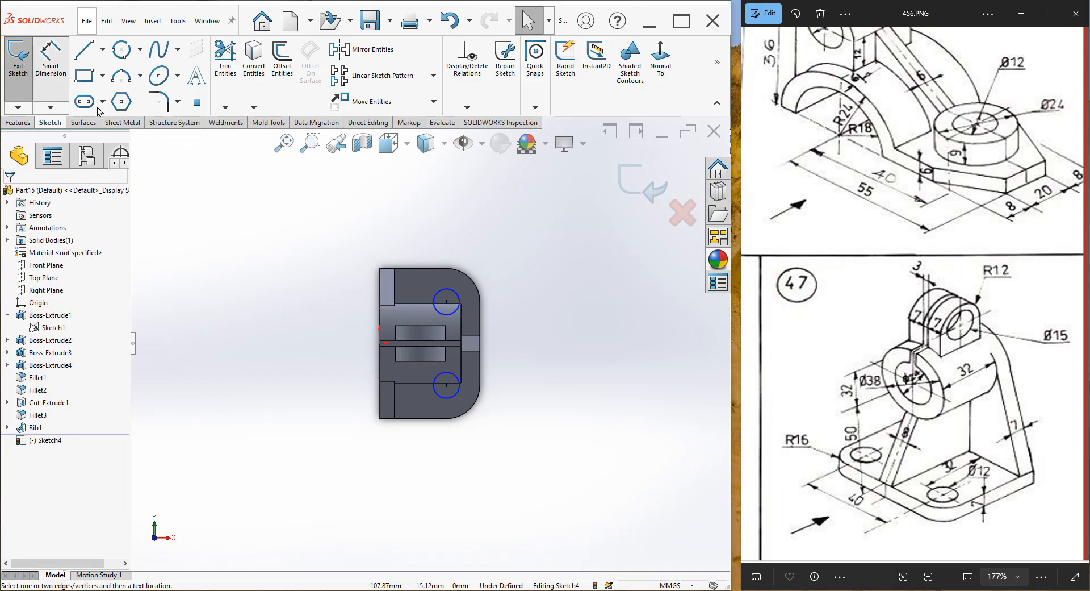
click(458, 297)
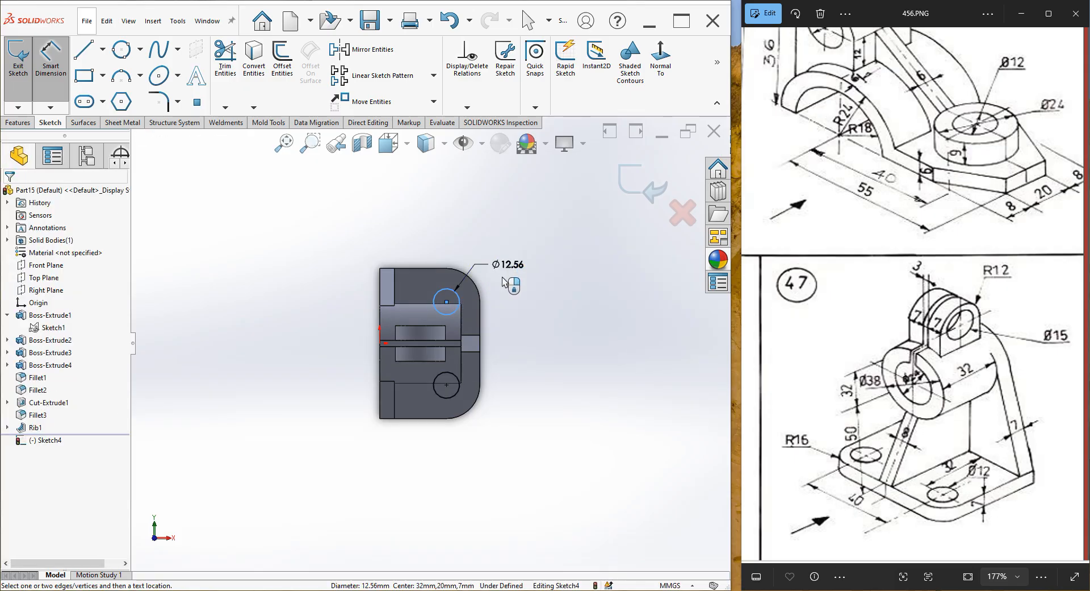
click(503, 283)
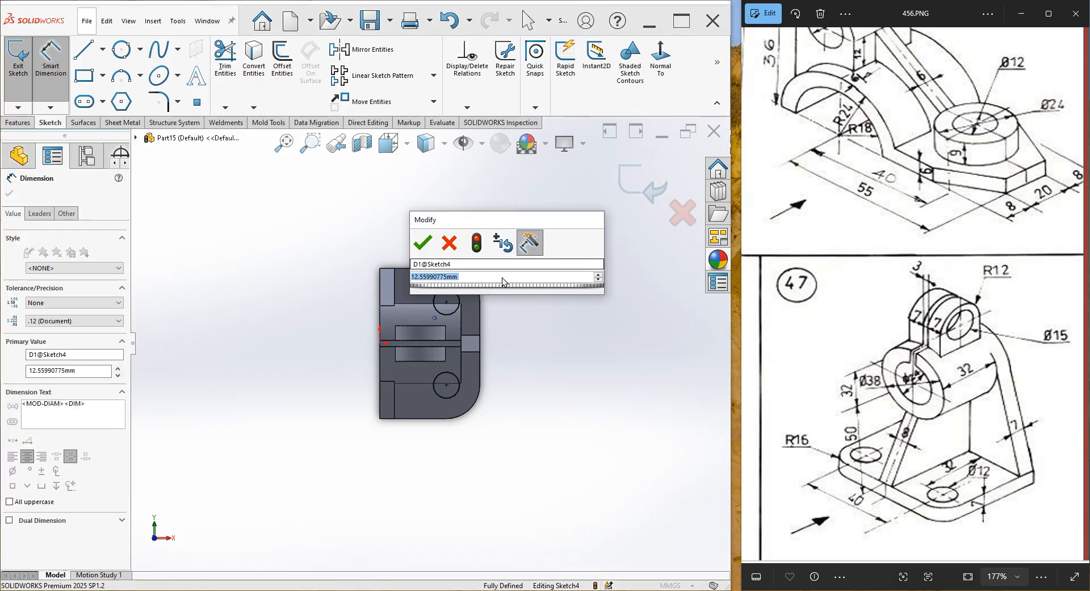
text(12)
key(Return)
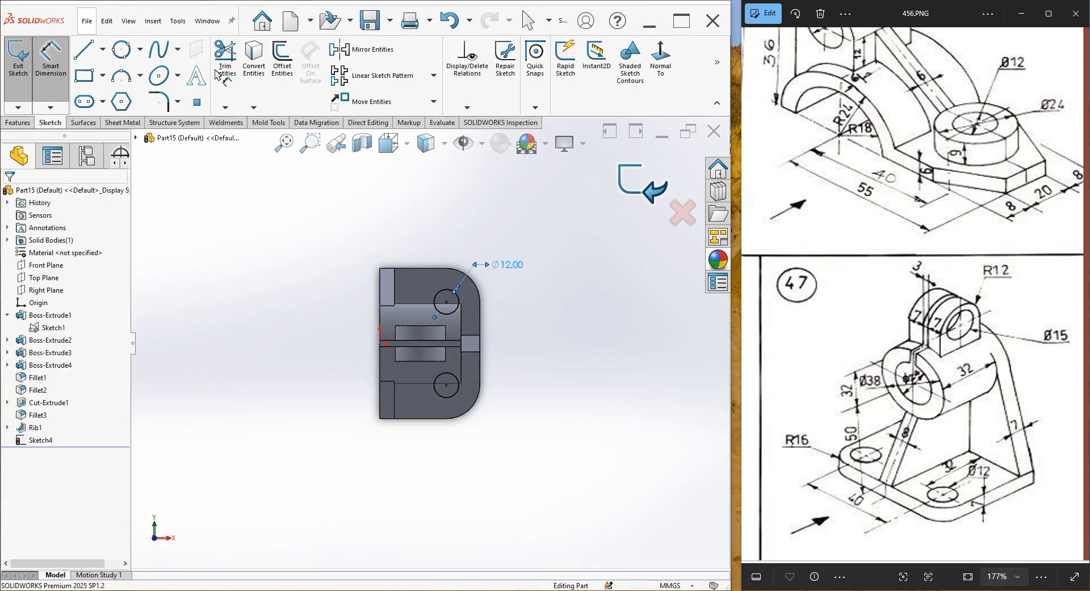
- Extrude-cut both circles through the base plate with a blind depth of 24 mm and show the part in a dimetric view
click(182, 73)
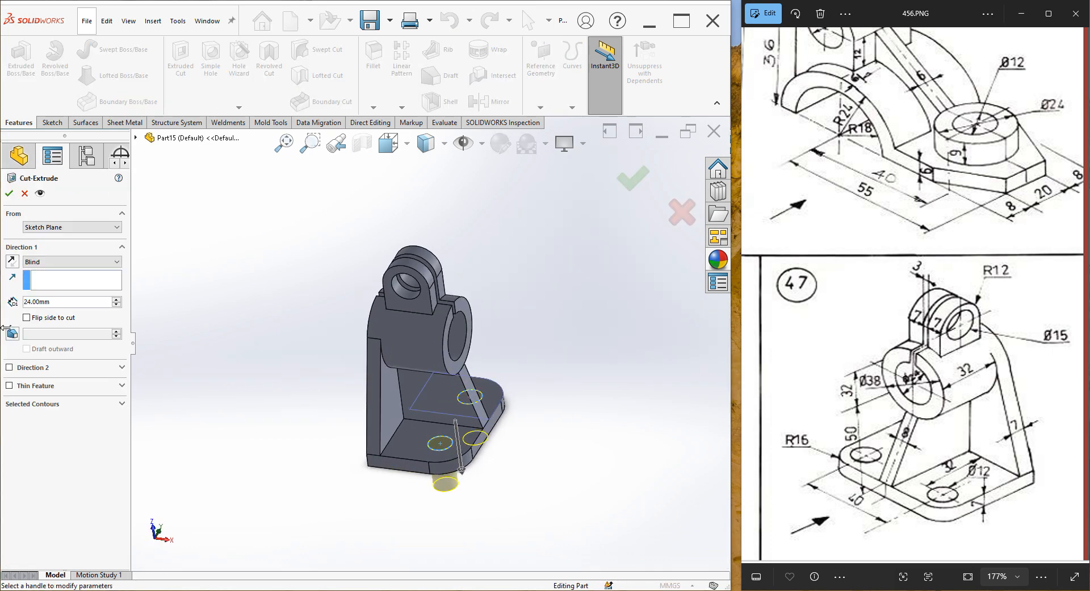
click(10, 195)
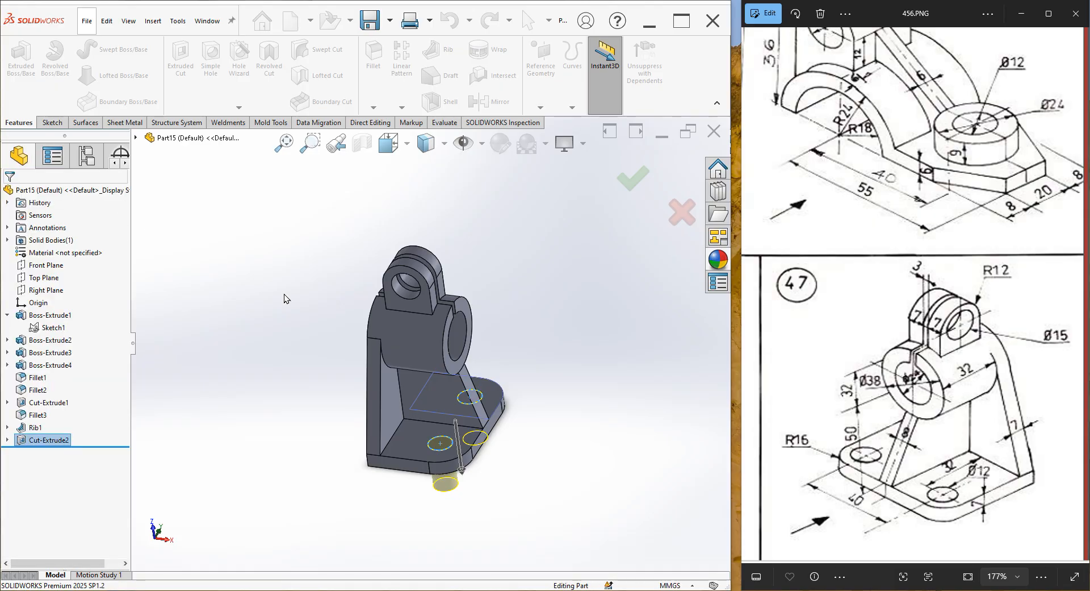
key(space)
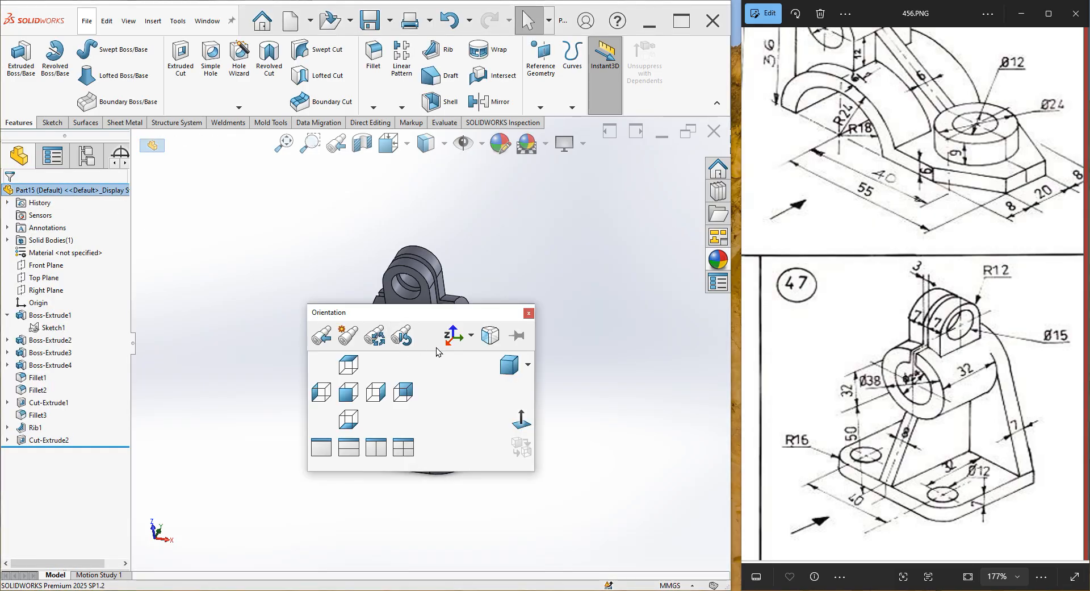
click(518, 374)
scroll(501, 470, up, 3)
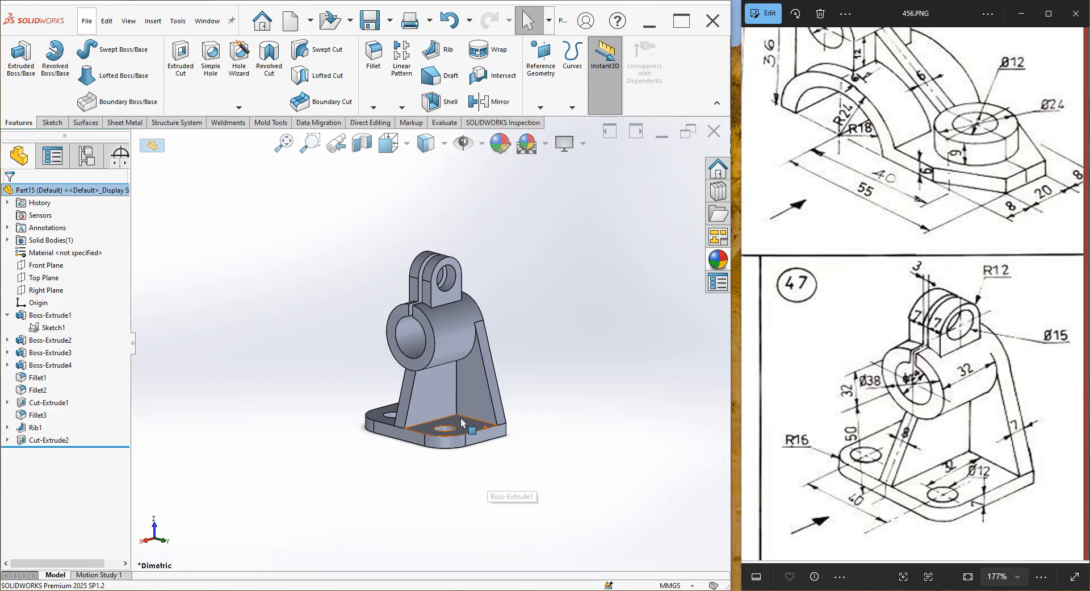